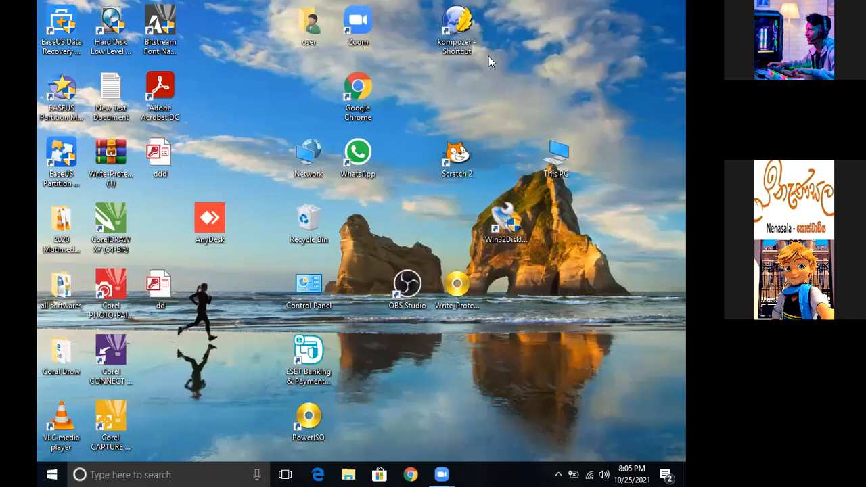
- Launch Excel with the run command "excel" and create a blank workbook
{"action": "key", "text": "super+r"}
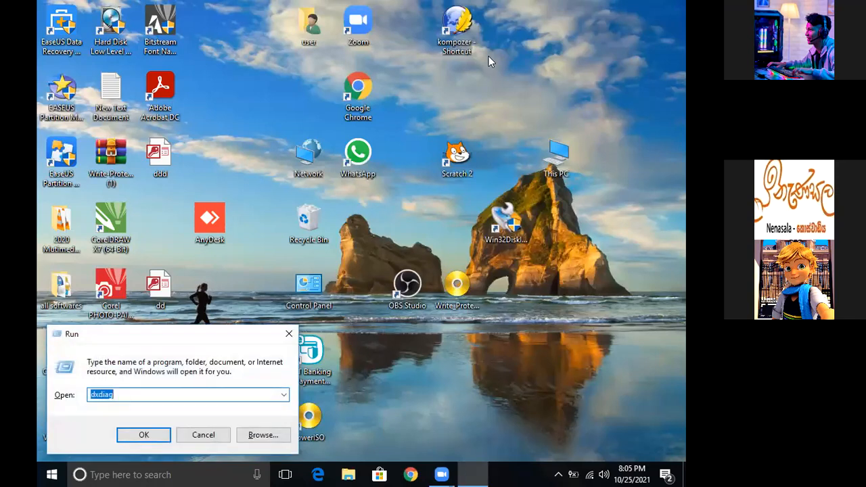
{"action": "key", "text": "BackSpace"}
{"action": "type", "text": "excel"}
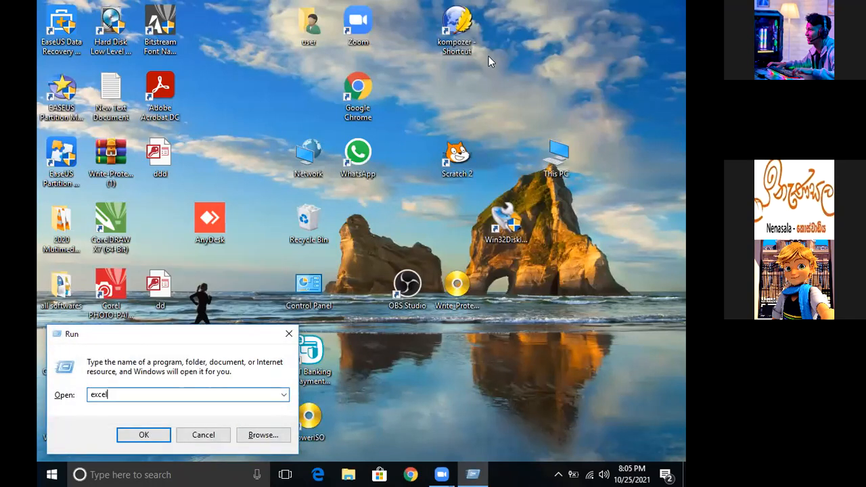
{"action": "key", "text": "Return"}
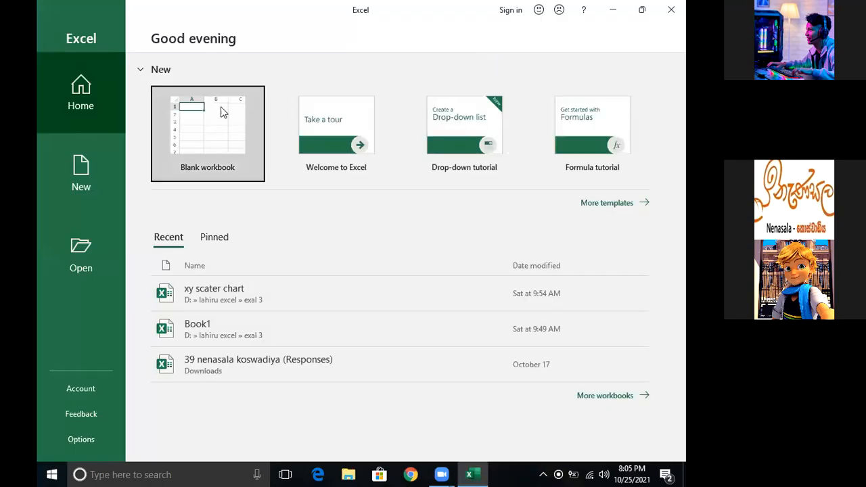
{"action": "left_click", "coordinate": [230, 138]}
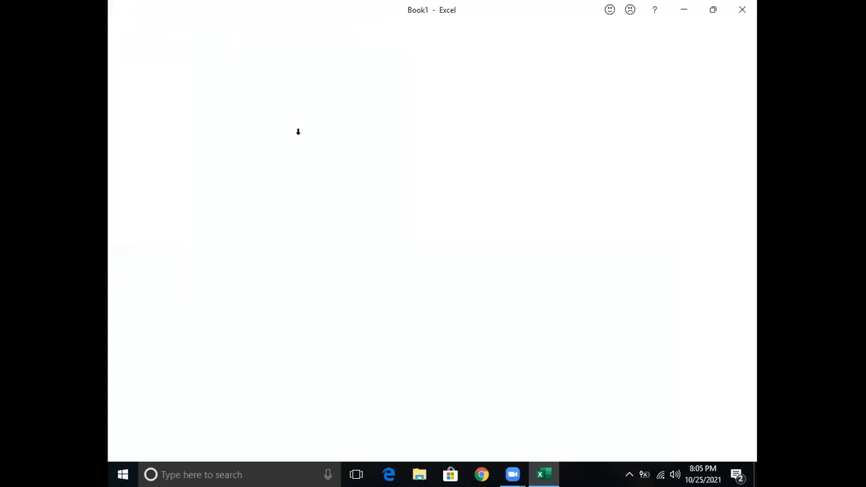
{"action": "left_click", "coordinate": [304, 132]}
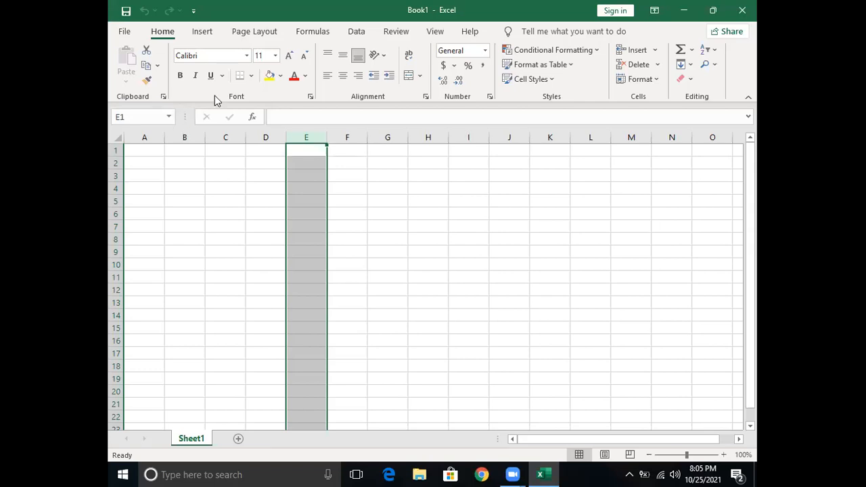
{"action": "left_click", "coordinate": [560, 158]}
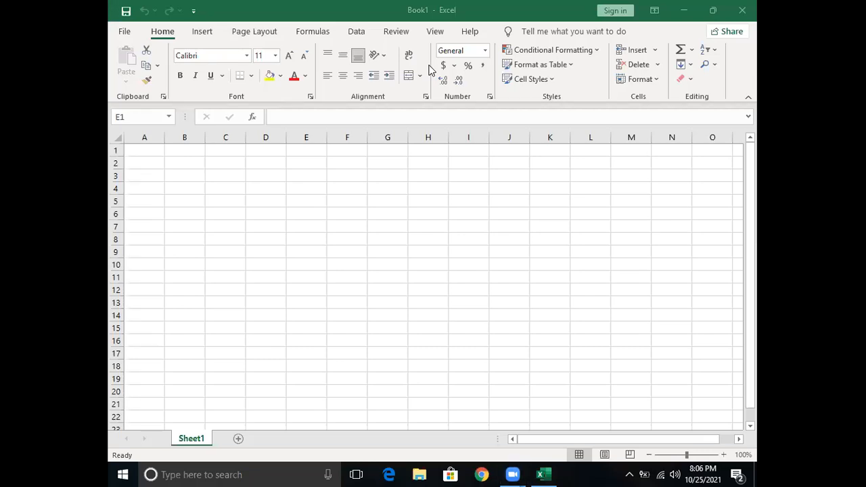
{"action": "key", "text": "ctrl+space"}
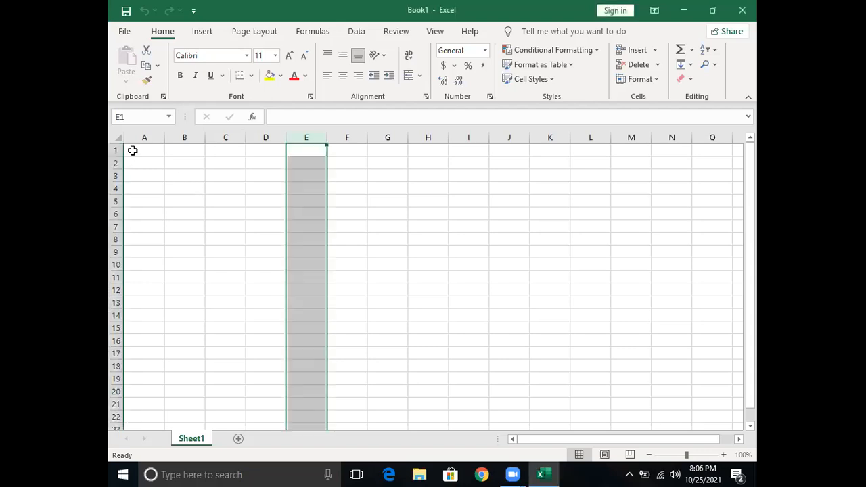
- Enter the numbers 1, 3 and 5 in cells A1, B1 and C1
{"action": "left_click", "coordinate": [133, 149]}
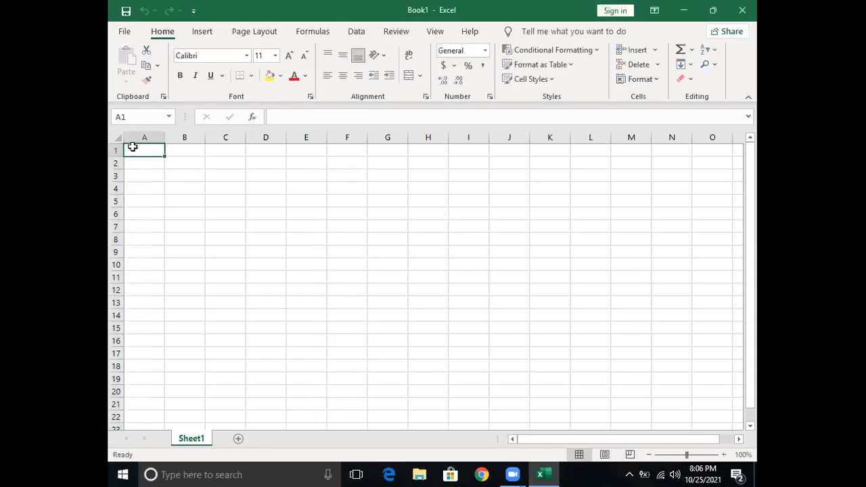
{"action": "type", "text": "1"}
{"action": "key", "text": "Tab"}
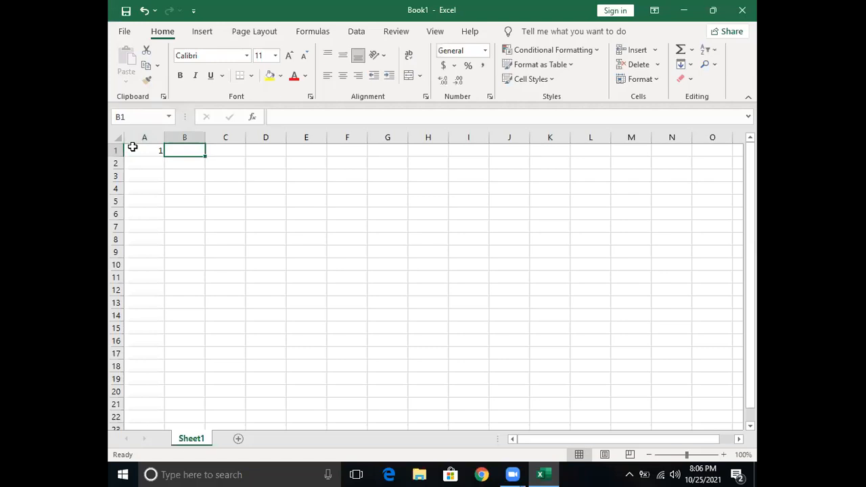
{"action": "type", "text": "3"}
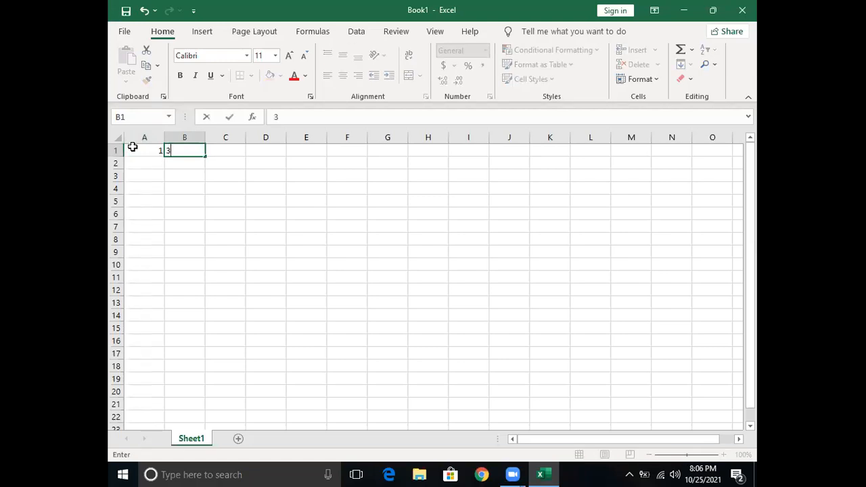
{"action": "key", "text": "Tab"}
{"action": "type", "text": "5"}
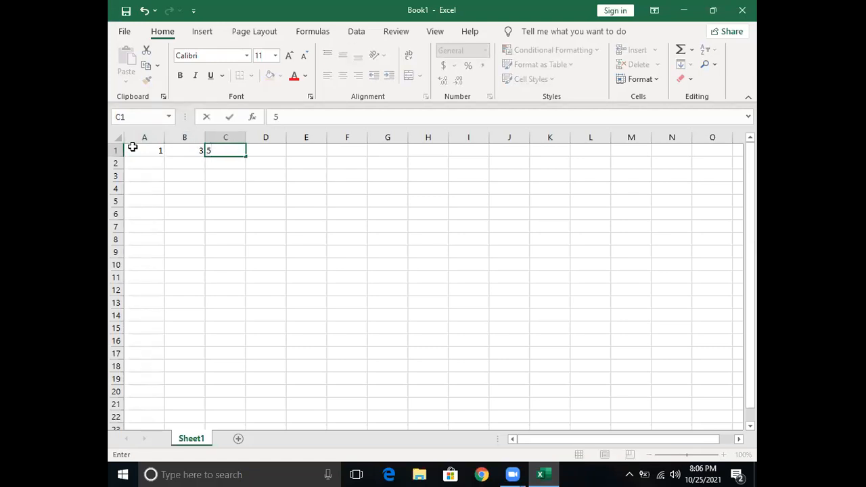
- Fill the second row with 7, 2 and 3 in cells A2 to C2
{"action": "key", "text": "Down"}
{"action": "key", "text": "Left"}
{"action": "key", "text": "Left"}
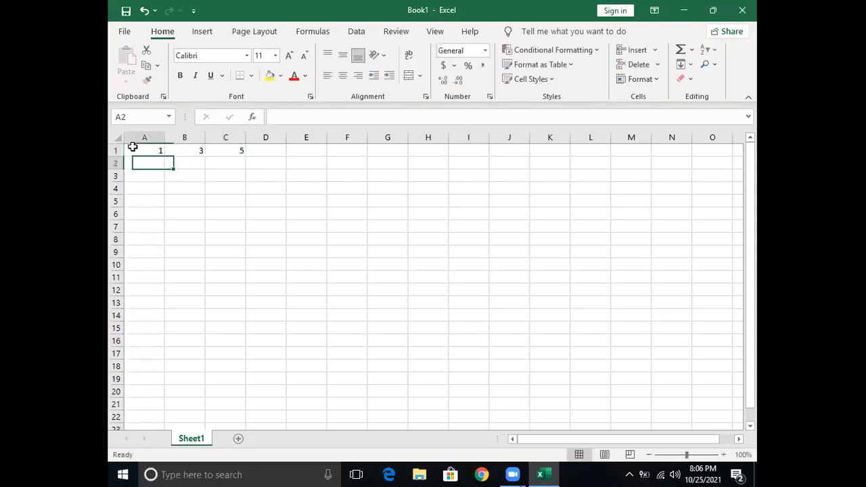
{"action": "type", "text": "7"}
{"action": "key", "text": "Tab"}
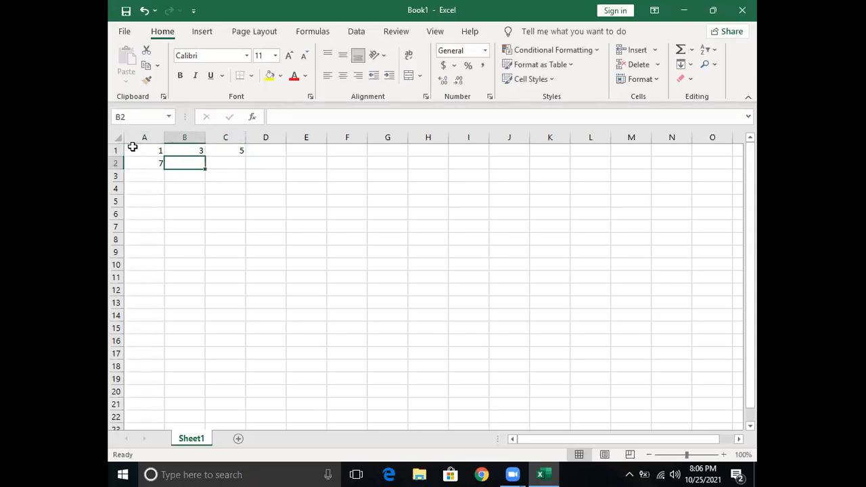
{"action": "type", "text": "2"}
{"action": "key", "text": "Tab"}
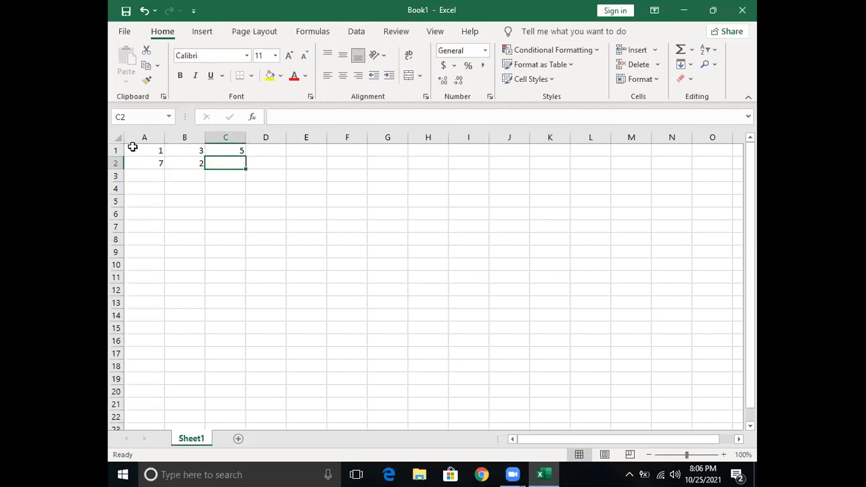
{"action": "type", "text": "3"}
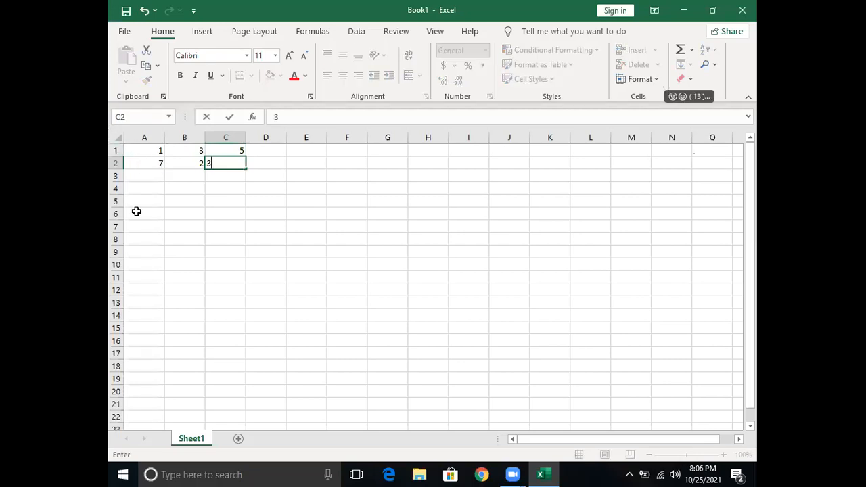
- Fill the third row with 6, 3 and 8 in cells A3 to C3
{"action": "left_click", "coordinate": [142, 176]}
{"action": "type", "text": "6"}
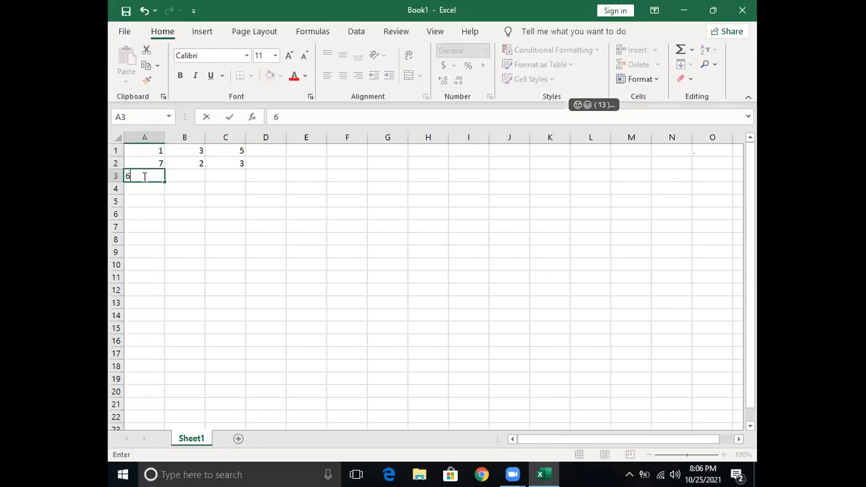
{"action": "key", "text": "Tab"}
{"action": "type", "text": "3"}
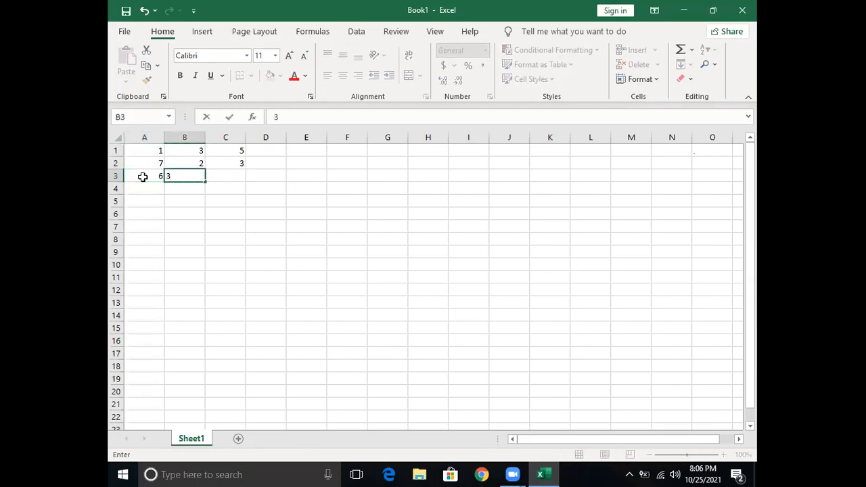
{"action": "key", "text": "Tab"}
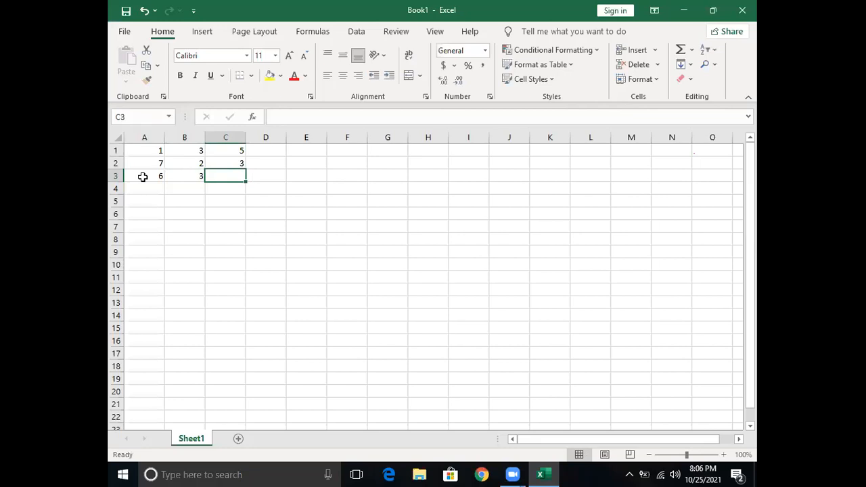
{"action": "type", "text": "8"}
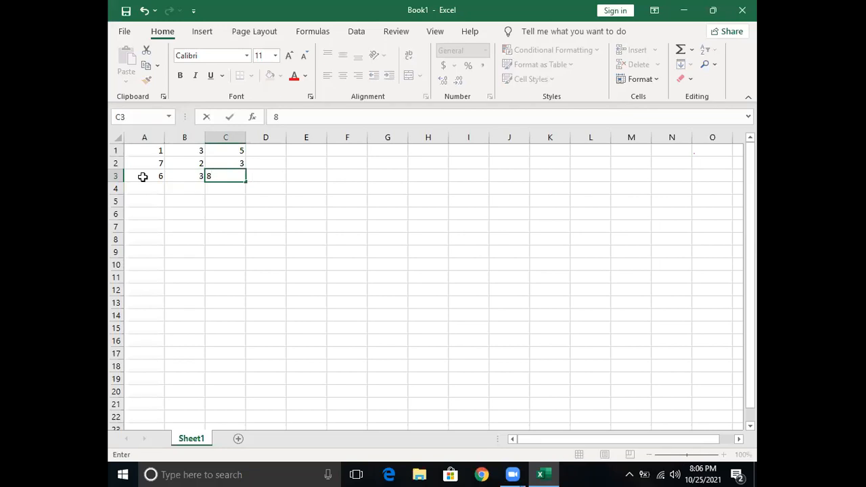
{"action": "key", "text": "Tab"}
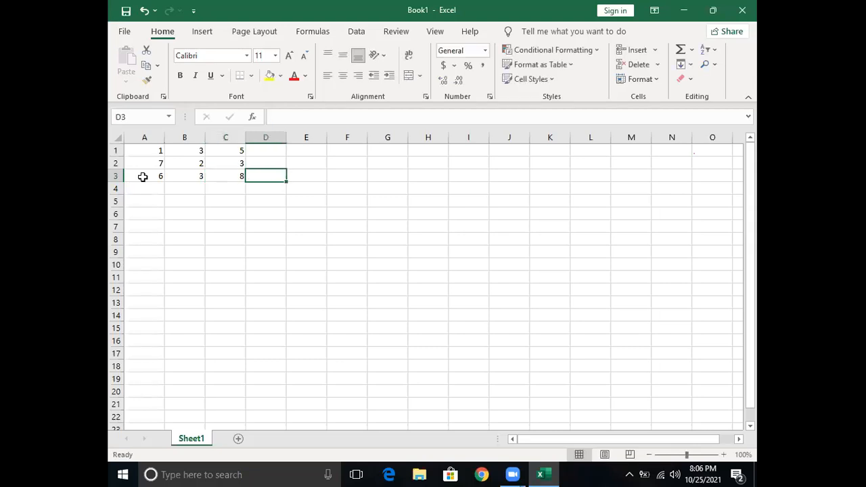
{"action": "left_click", "coordinate": [223, 135]}
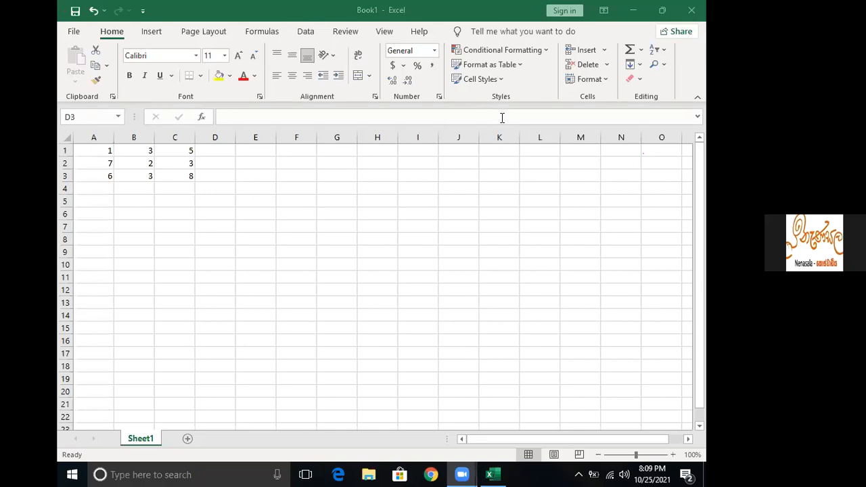
{"action": "left_click", "coordinate": [189, 150]}
{"action": "left_click_drag", "start_coordinate": [105, 155], "coordinate": [189, 178]}
{"action": "left_click", "coordinate": [336, 73]}
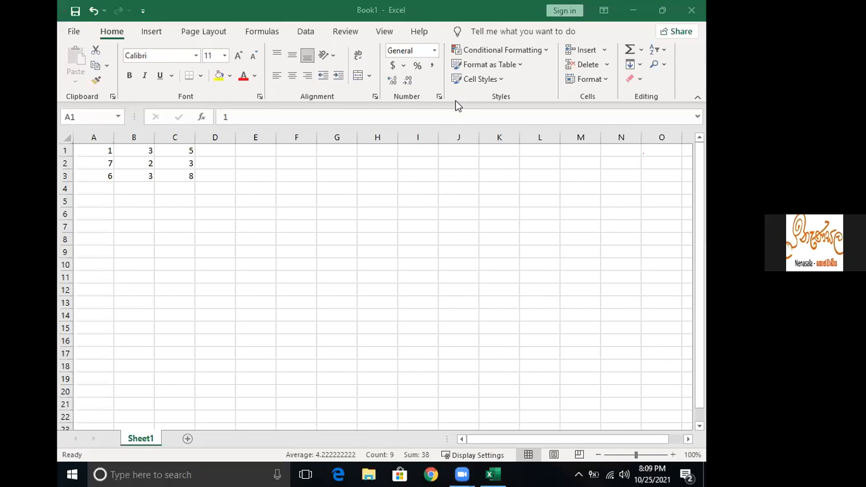
{"action": "left_click", "coordinate": [105, 161]}
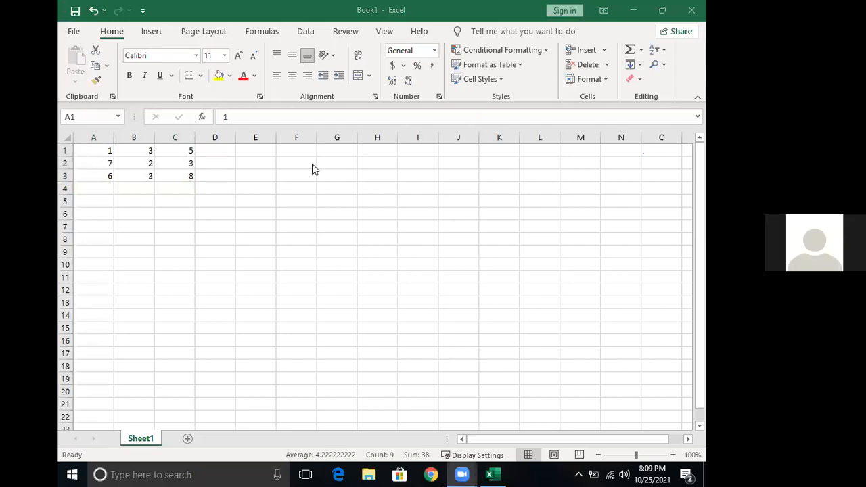
{"action": "left_click", "coordinate": [106, 196]}
{"action": "left_click", "coordinate": [107, 190]}
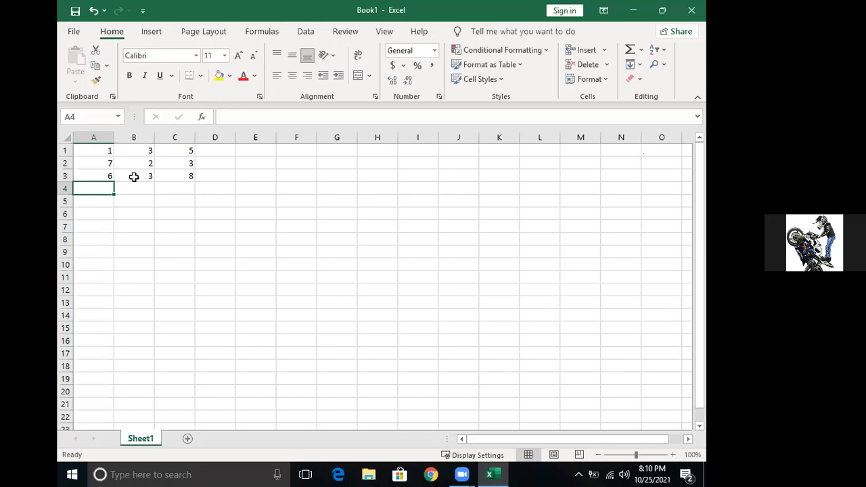
{"action": "left_click", "coordinate": [265, 65]}
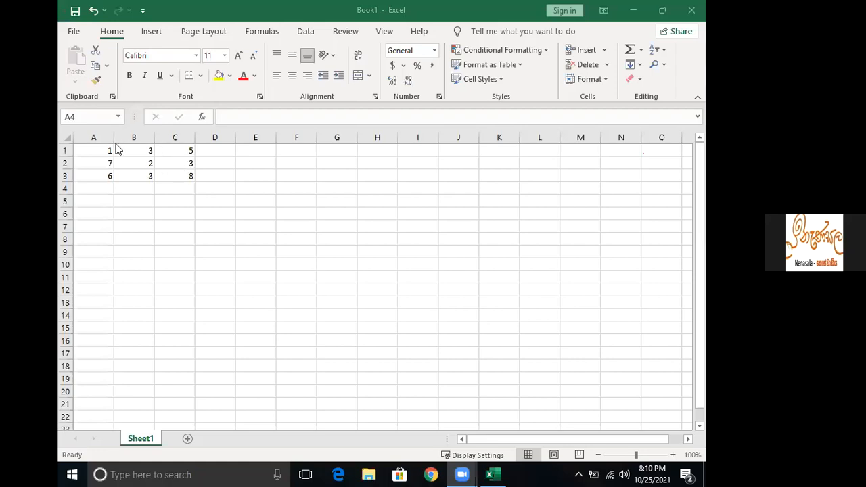
- Increase the font size of cells A1:D3 to 18
{"action": "left_click", "coordinate": [96, 150]}
{"action": "left_click_drag", "start_coordinate": [96, 151], "coordinate": [196, 176]}
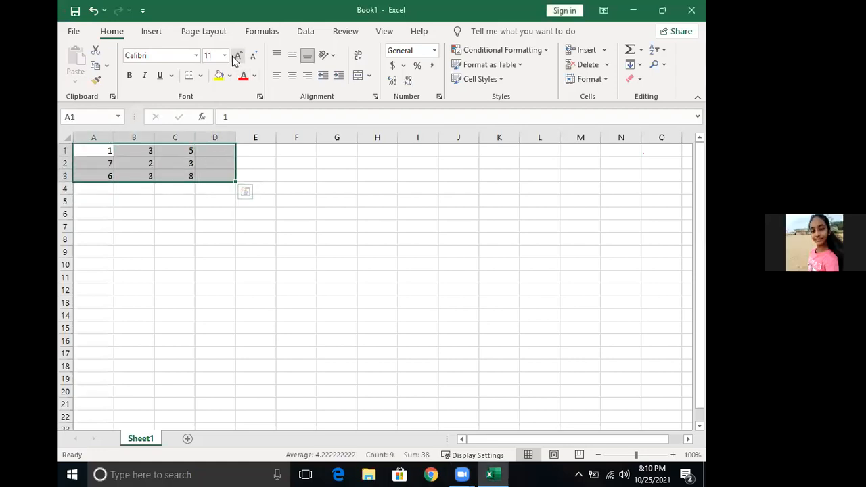
{"action": "left_click", "coordinate": [236, 55]}
{"action": "left_click", "coordinate": [237, 55]}
{"action": "left_click", "coordinate": [237, 56]}
{"action": "left_click", "coordinate": [237, 56]}
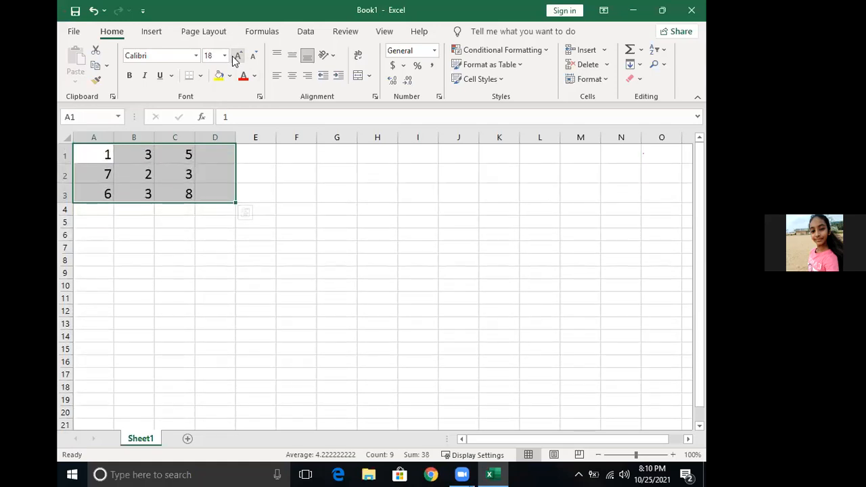
- Apply All Borders to cells A1:D3 and make column D wider
{"action": "left_click", "coordinate": [153, 154]}
{"action": "left_click_drag", "start_coordinate": [92, 151], "coordinate": [214, 191]}
{"action": "left_click", "coordinate": [199, 75]}
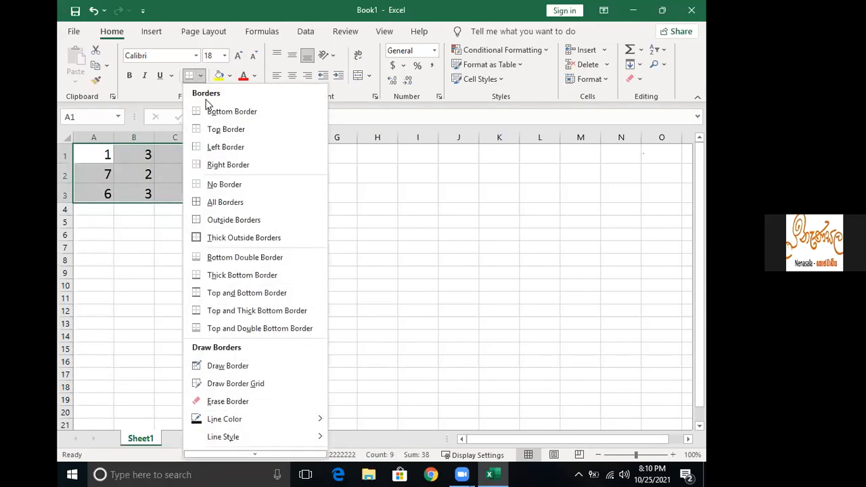
{"action": "left_click", "coordinate": [212, 202]}
{"action": "left_click", "coordinate": [214, 155]}
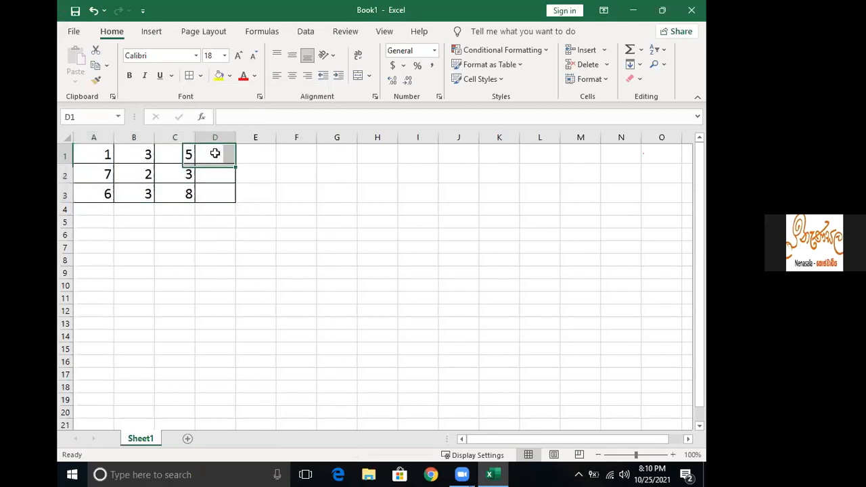
{"action": "left_click_drag", "start_coordinate": [232, 133], "coordinate": [250, 133]}
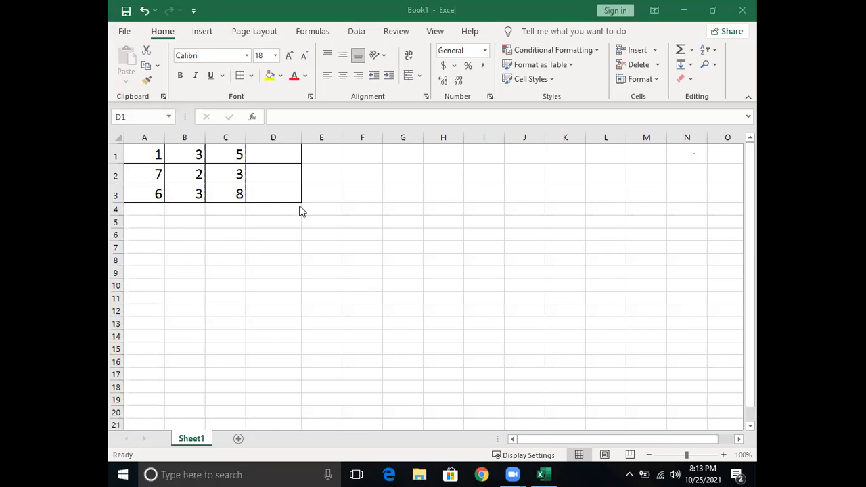
{"action": "left_click", "coordinate": [268, 154]}
{"action": "left_click", "coordinate": [402, 192]}
{"action": "left_click", "coordinate": [275, 154]}
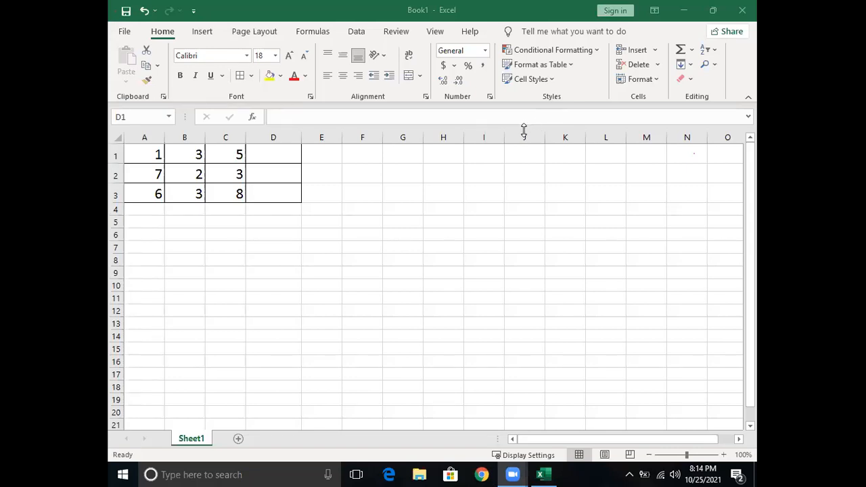
{"action": "double_click", "coordinate": [258, 156]}
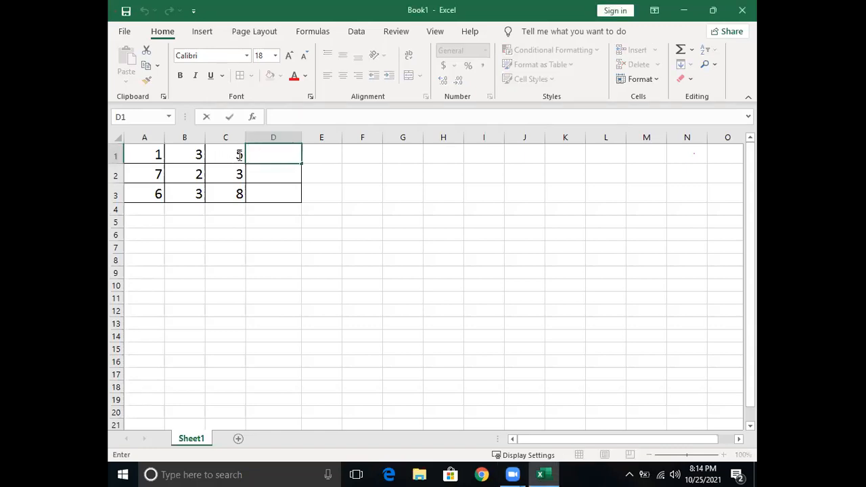
{"action": "left_click", "coordinate": [352, 188]}
{"action": "left_click", "coordinate": [248, 155]}
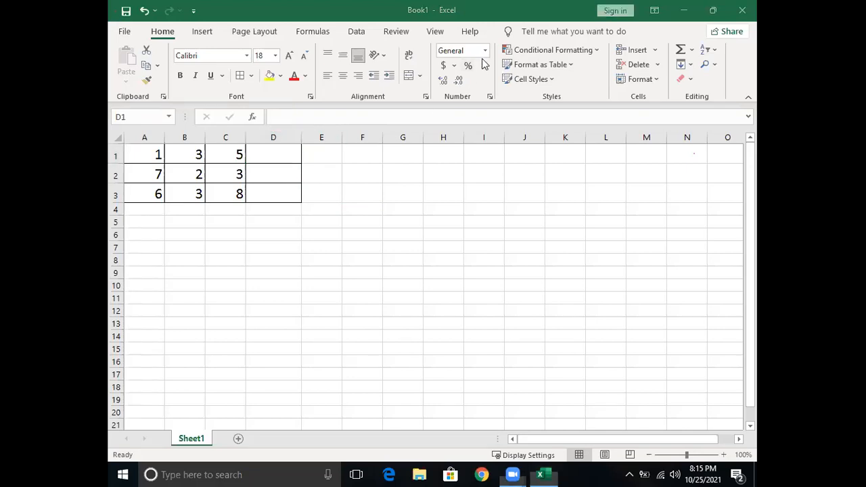
- Draw five red vertical annotation lines over the sheet, marking the edges of columns A to D across the table
{"action": "left_click_drag", "start_coordinate": [249, 128], "coordinate": [249, 213]}
{"action": "left_click_drag", "start_coordinate": [300, 127], "coordinate": [297, 218]}
{"action": "left_click_drag", "start_coordinate": [201, 130], "coordinate": [201, 233]}
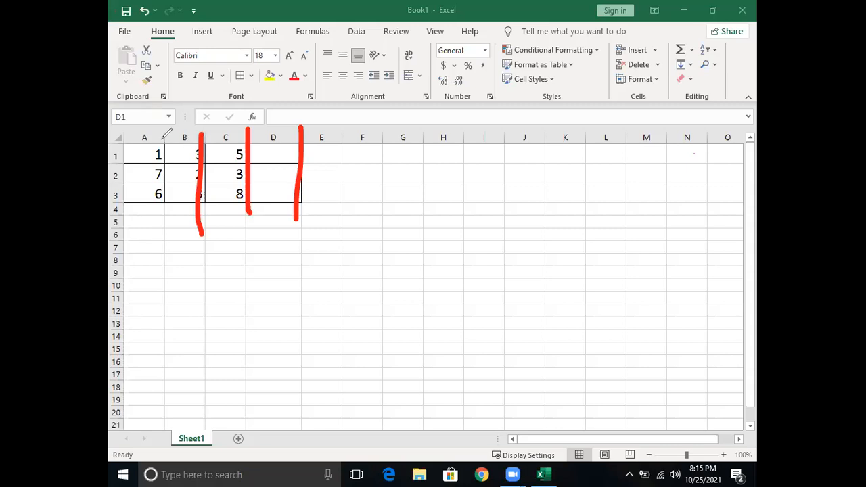
{"action": "left_click_drag", "start_coordinate": [162, 135], "coordinate": [161, 224]}
{"action": "left_click_drag", "start_coordinate": [119, 133], "coordinate": [118, 221]}
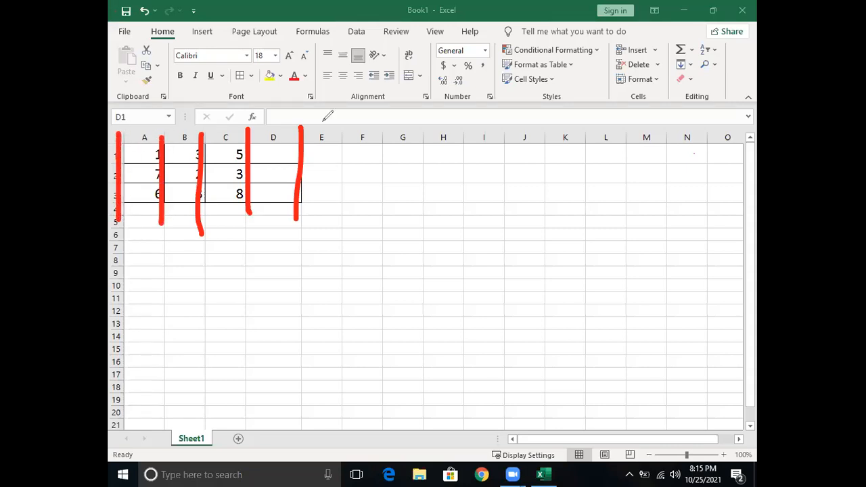
- Clear the existing annotation lines and draw red vertical strokes through the middle of columns A to D across the table
{"action": "left_click", "coordinate": [323, 121]}
{"action": "left_click_drag", "start_coordinate": [272, 145], "coordinate": [279, 208]}
{"action": "left_click_drag", "start_coordinate": [227, 150], "coordinate": [224, 209]}
{"action": "left_click_drag", "start_coordinate": [182, 150], "coordinate": [183, 205]}
{"action": "left_click_drag", "start_coordinate": [144, 152], "coordinate": [144, 202]}
{"action": "left_click_drag", "start_coordinate": [183, 144], "coordinate": [179, 209]}
{"action": "left_click_drag", "start_coordinate": [225, 145], "coordinate": [231, 209]}
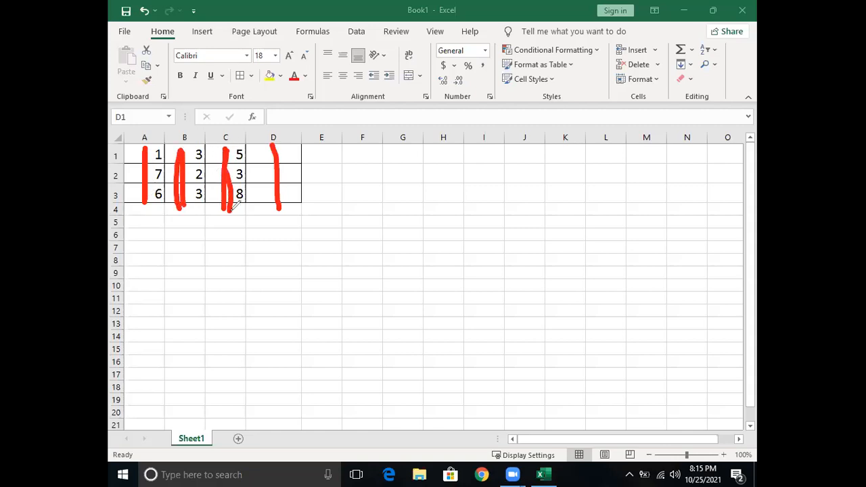
{"action": "left_click_drag", "start_coordinate": [274, 144], "coordinate": [276, 226]}
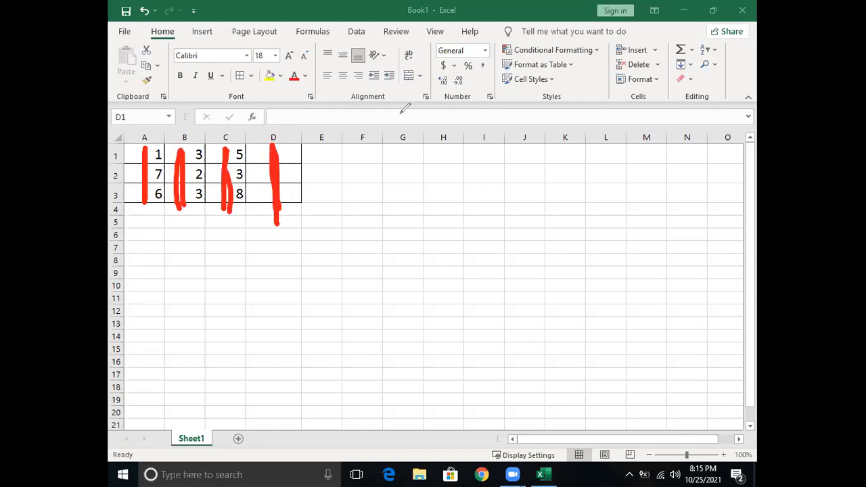
- Replace the annotations with one fresh red vertical stroke in each of columns A to D, and clear them all
{"action": "key", "text": "e"}
{"action": "left_click_drag", "start_coordinate": [146, 151], "coordinate": [148, 195]}
{"action": "left_click_drag", "start_coordinate": [193, 150], "coordinate": [193, 206]}
{"action": "left_click_drag", "start_coordinate": [223, 147], "coordinate": [223, 199]}
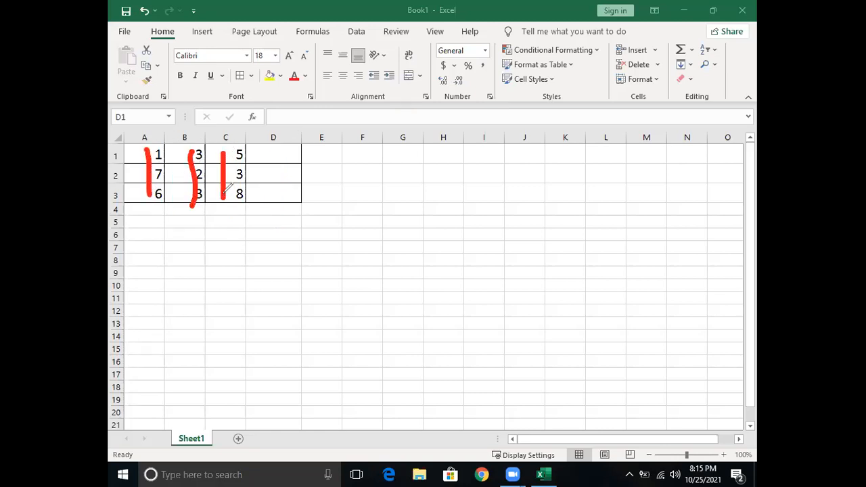
{"action": "mouse_move", "coordinate": [259, 152]}
{"action": "left_mouse_down"}
{"action": "mouse_move", "coordinate": [272, 151]}
{"action": "mouse_move", "coordinate": [266, 196]}
{"action": "left_mouse_up"}
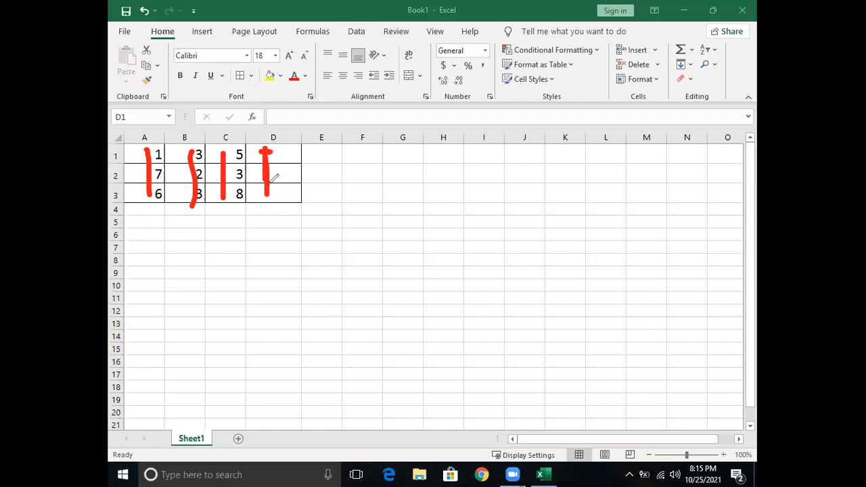
{"action": "left_click", "coordinate": [593, 103]}
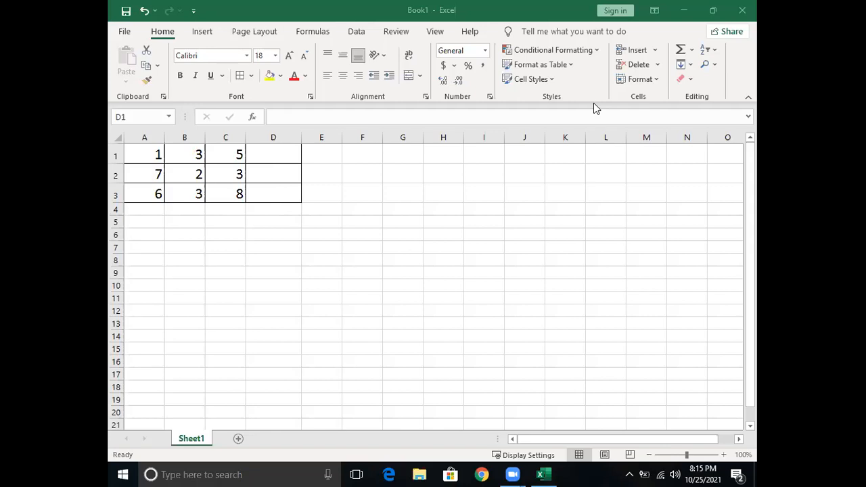
- Enter the formula =A1+B1+C1 in cell D1 to total the first row
{"action": "left_click", "coordinate": [152, 226]}
{"action": "left_click", "coordinate": [266, 153]}
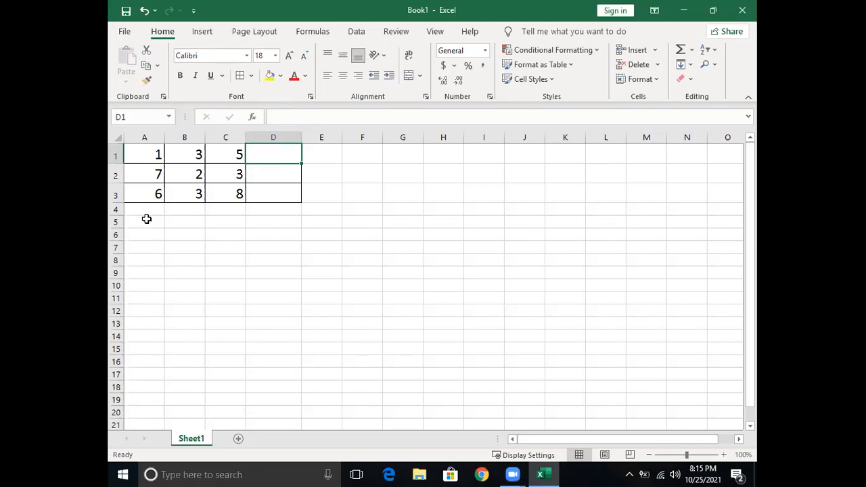
{"action": "type", "text": "="}
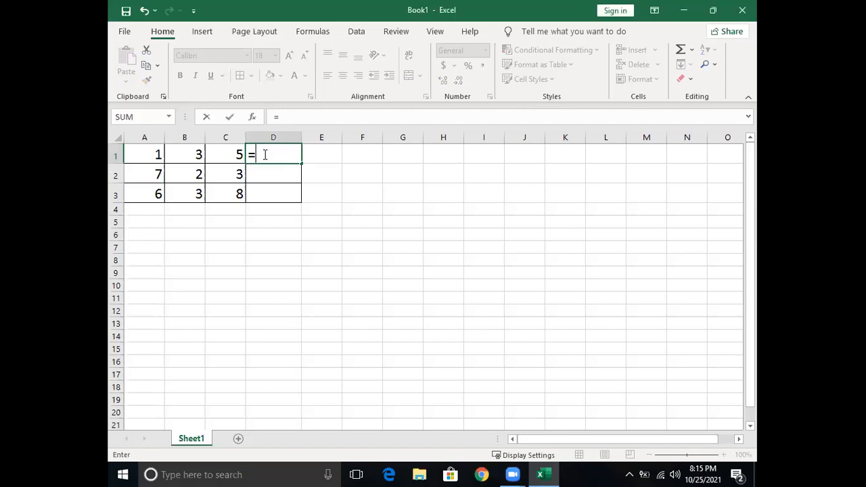
{"action": "left_click", "coordinate": [156, 155]}
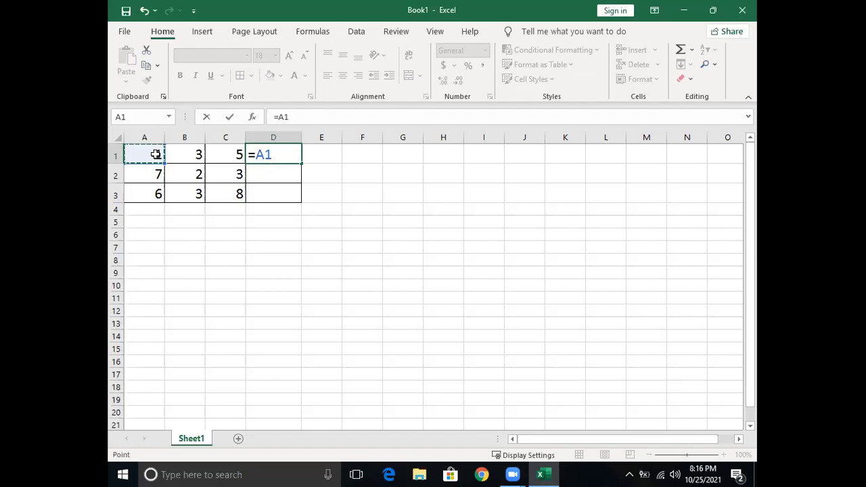
{"action": "type", "text": "+"}
{"action": "left_click", "coordinate": [177, 154]}
{"action": "left_click", "coordinate": [224, 155]}
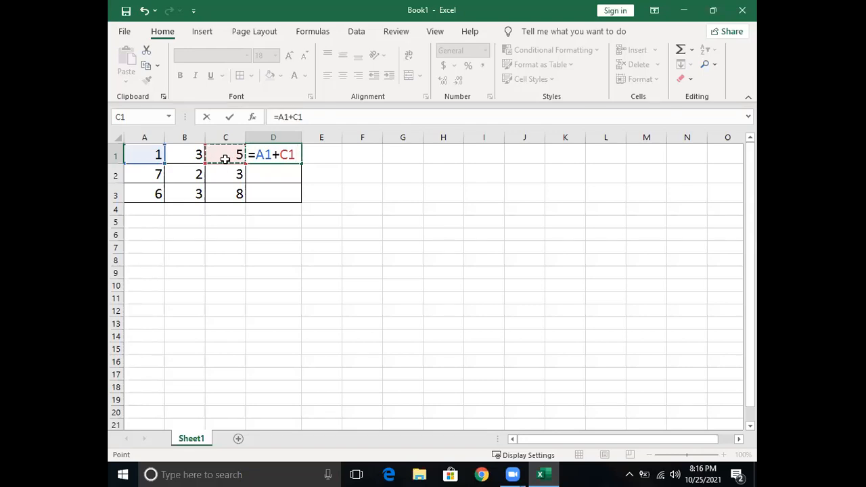
{"action": "left_click", "coordinate": [191, 155]}
{"action": "type", "text": "+"}
{"action": "left_click", "coordinate": [221, 150]}
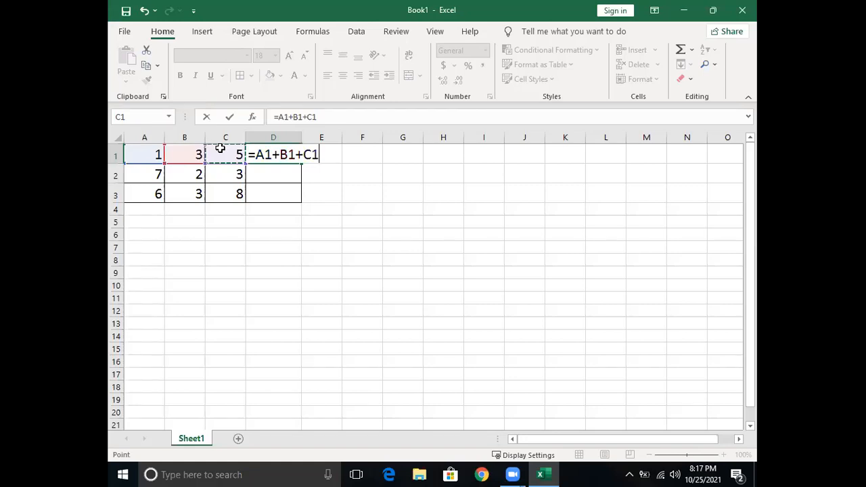
{"action": "key", "text": "Return"}
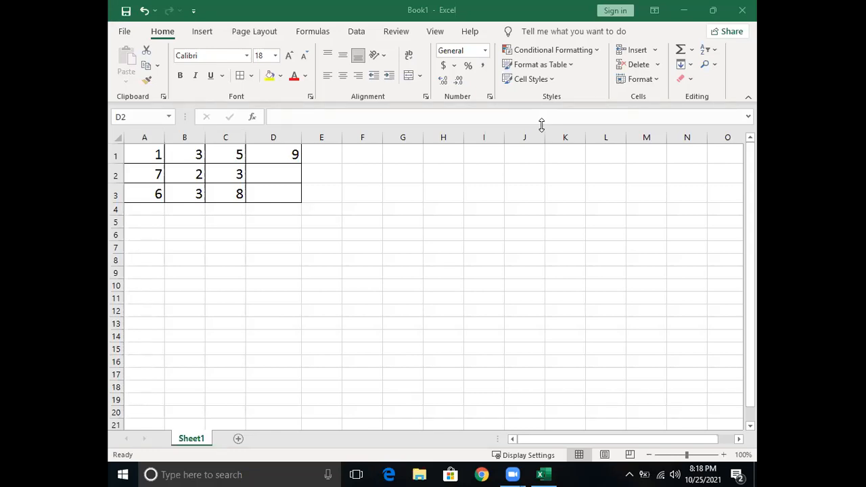
- Handwrite the red annotation "=Sum(A1:C1)" over the empty cells below the table
{"action": "mouse_move", "coordinate": [228, 256]}
{"action": "left_mouse_down"}
{"action": "mouse_move", "coordinate": [251, 257]}
{"action": "mouse_move", "coordinate": [227, 267]}
{"action": "mouse_move", "coordinate": [267, 272]}
{"action": "mouse_move", "coordinate": [262, 280]}
{"action": "mouse_move", "coordinate": [304, 266]}
{"action": "mouse_move", "coordinate": [330, 280]}
{"action": "left_mouse_up"}
{"action": "mouse_move", "coordinate": [359, 235]}
{"action": "left_mouse_down"}
{"action": "mouse_move", "coordinate": [346, 245]}
{"action": "mouse_move", "coordinate": [348, 307]}
{"action": "mouse_move", "coordinate": [363, 252]}
{"action": "mouse_move", "coordinate": [379, 288]}
{"action": "left_mouse_up"}
{"action": "mouse_move", "coordinate": [358, 272]}
{"action": "left_mouse_down"}
{"action": "mouse_move", "coordinate": [378, 273]}
{"action": "mouse_move", "coordinate": [387, 289]}
{"action": "left_mouse_up"}
{"action": "left_click", "coordinate": [397, 267]}
{"action": "left_click", "coordinate": [399, 285]}
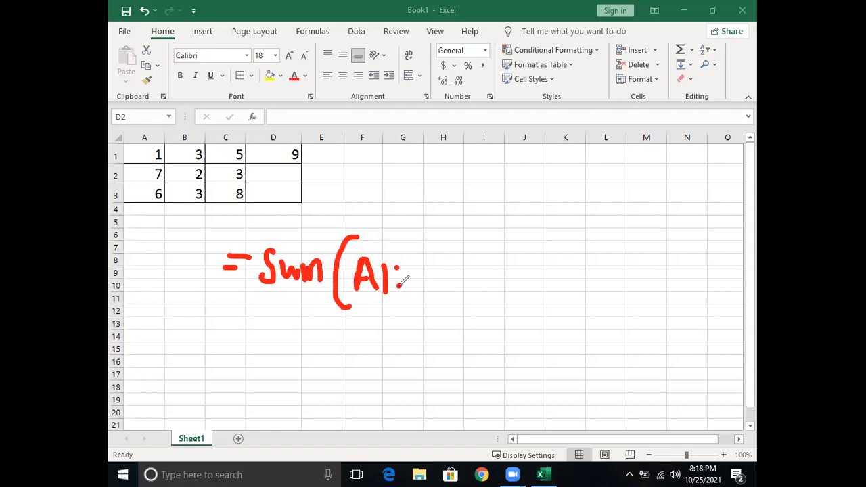
{"action": "mouse_move", "coordinate": [431, 265]}
{"action": "left_mouse_down"}
{"action": "mouse_move", "coordinate": [429, 284]}
{"action": "mouse_move", "coordinate": [443, 288]}
{"action": "left_mouse_up"}
{"action": "mouse_move", "coordinate": [460, 227]}
{"action": "left_mouse_down"}
{"action": "mouse_move", "coordinate": [479, 287]}
{"action": "mouse_move", "coordinate": [464, 303]}
{"action": "left_mouse_up"}
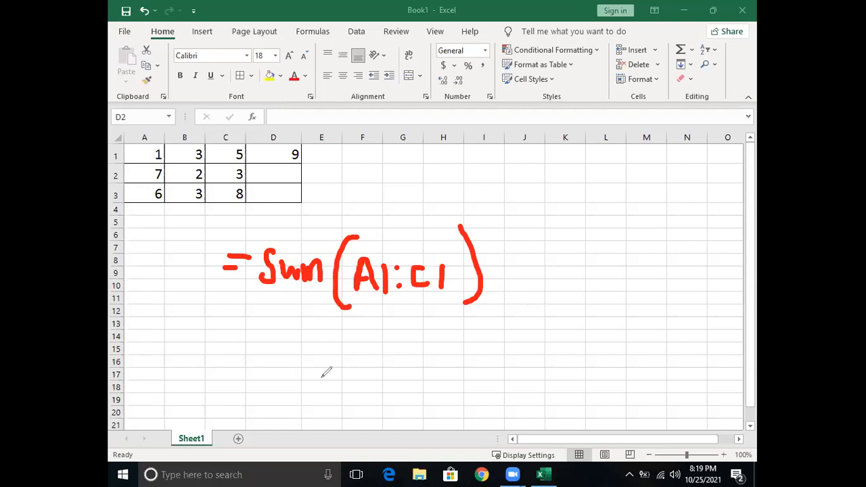
- Handwrite a second red annotation line under the Sum formula, with "Enter" followed by a Sinhala instruction
{"action": "mouse_move", "coordinate": [284, 349]}
{"action": "left_mouse_down"}
{"action": "mouse_move", "coordinate": [273, 366]}
{"action": "mouse_move", "coordinate": [316, 383]}
{"action": "mouse_move", "coordinate": [302, 368]}
{"action": "mouse_move", "coordinate": [361, 379]}
{"action": "left_mouse_up"}
{"action": "mouse_move", "coordinate": [366, 327]}
{"action": "left_mouse_down"}
{"action": "mouse_move", "coordinate": [384, 389]}
{"action": "mouse_move", "coordinate": [390, 357]}
{"action": "mouse_move", "coordinate": [405, 352]}
{"action": "mouse_move", "coordinate": [410, 370]}
{"action": "mouse_move", "coordinate": [423, 359]}
{"action": "mouse_move", "coordinate": [505, 358]}
{"action": "mouse_move", "coordinate": [513, 339]}
{"action": "mouse_move", "coordinate": [501, 383]}
{"action": "left_mouse_up"}
{"action": "mouse_move", "coordinate": [523, 354]}
{"action": "left_mouse_down"}
{"action": "mouse_move", "coordinate": [541, 372]}
{"action": "mouse_move", "coordinate": [508, 394]}
{"action": "left_mouse_up"}
{"action": "mouse_move", "coordinate": [551, 367]}
{"action": "left_mouse_down"}
{"action": "mouse_move", "coordinate": [564, 345]}
{"action": "mouse_move", "coordinate": [612, 383]}
{"action": "mouse_move", "coordinate": [623, 351]}
{"action": "left_mouse_up"}
{"action": "left_click", "coordinate": [635, 351]}
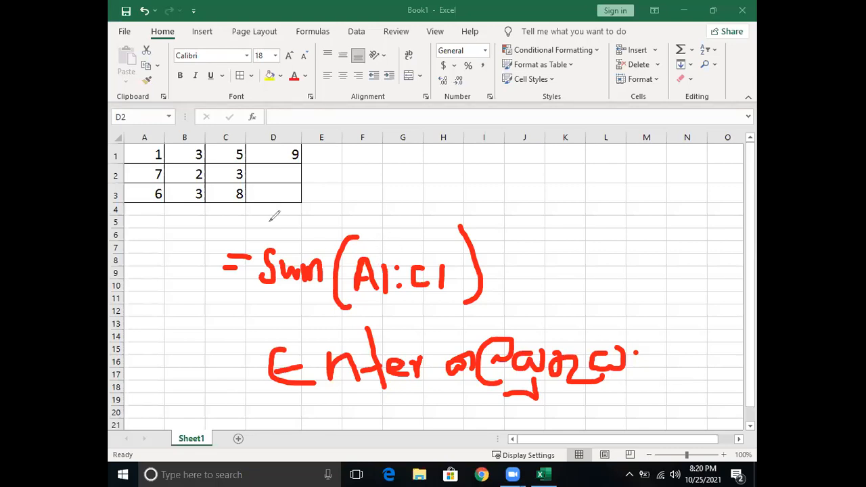
- Fill the formula in D1 down to D3, and delete the contents of D2:D3
{"action": "left_click", "coordinate": [272, 151]}
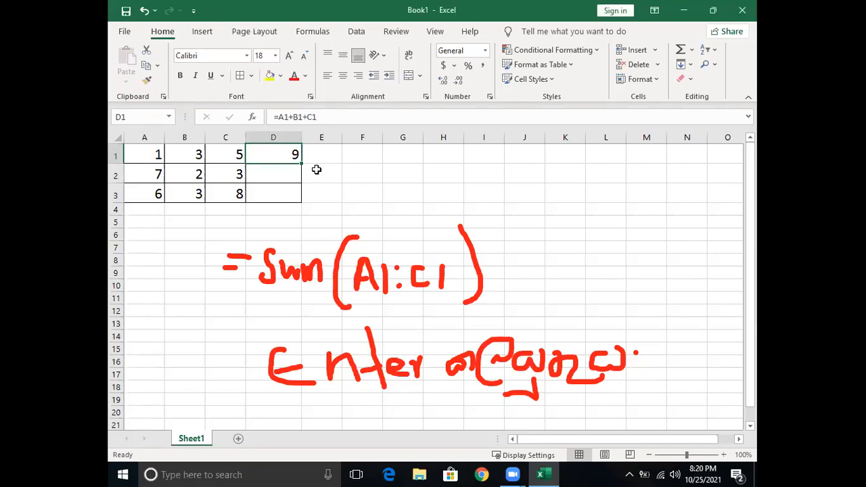
{"action": "left_click_drag", "start_coordinate": [301, 164], "coordinate": [299, 200]}
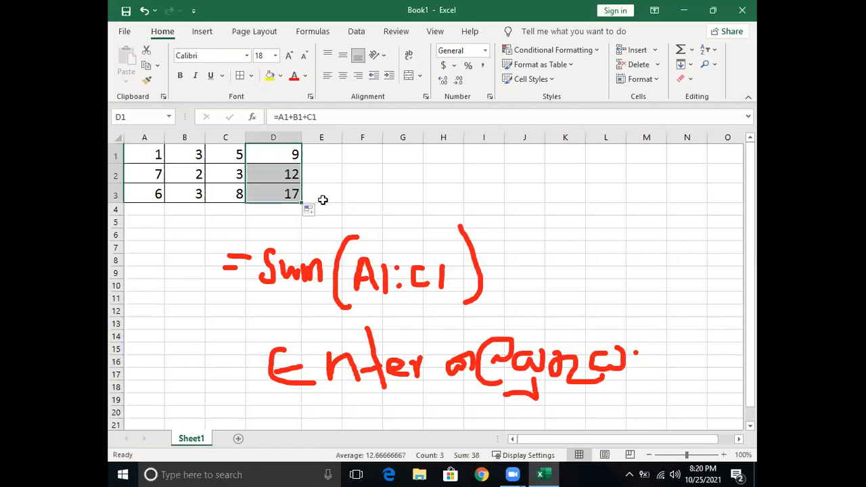
{"action": "left_click", "coordinate": [328, 190]}
{"action": "left_click", "coordinate": [281, 175]}
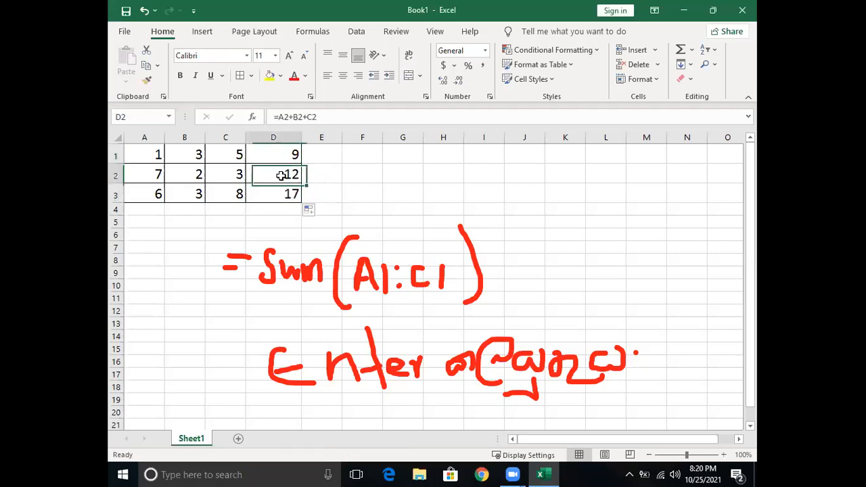
{"action": "left_click_drag", "start_coordinate": [280, 175], "coordinate": [292, 192]}
{"action": "key", "text": "Delete"}
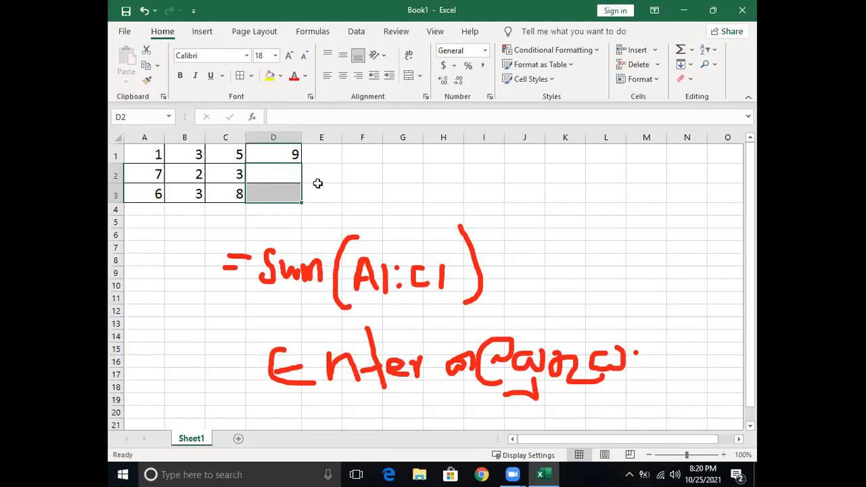
- Repeat the fill of D1's formula through D3, and empty D2:D3 once more
{"action": "left_click", "coordinate": [286, 148]}
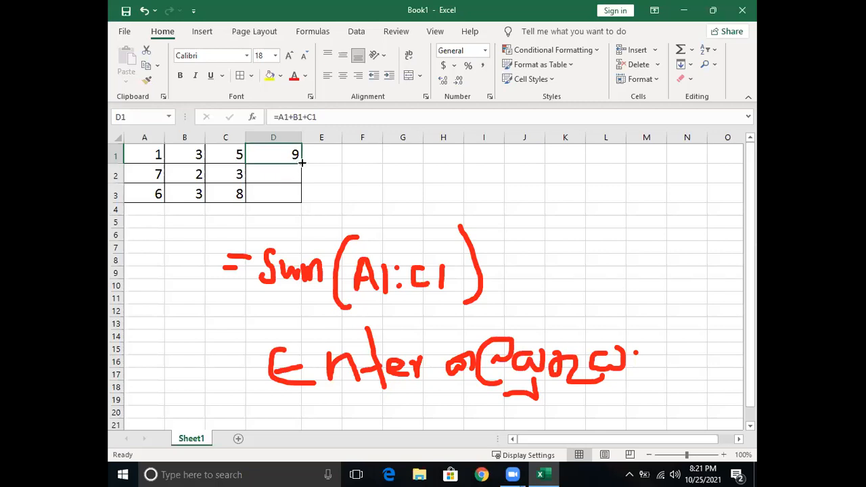
{"action": "left_click_drag", "start_coordinate": [301, 163], "coordinate": [301, 163]}
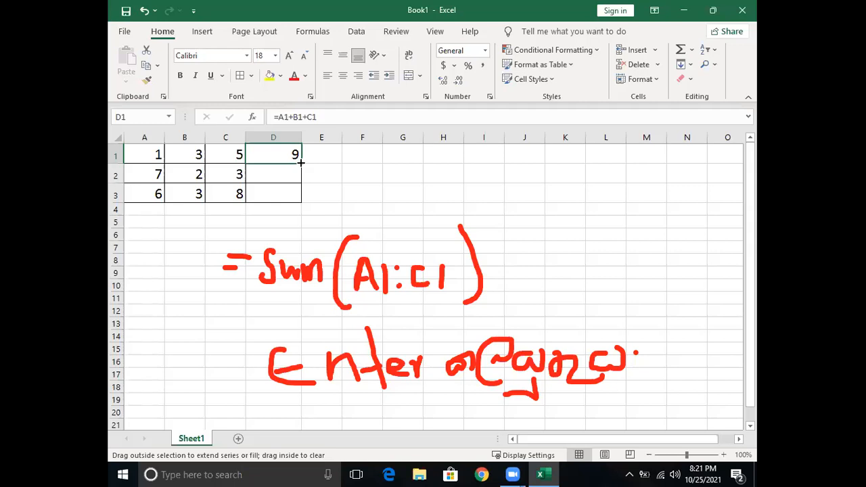
{"action": "left_click_drag", "start_coordinate": [300, 162], "coordinate": [299, 204]}
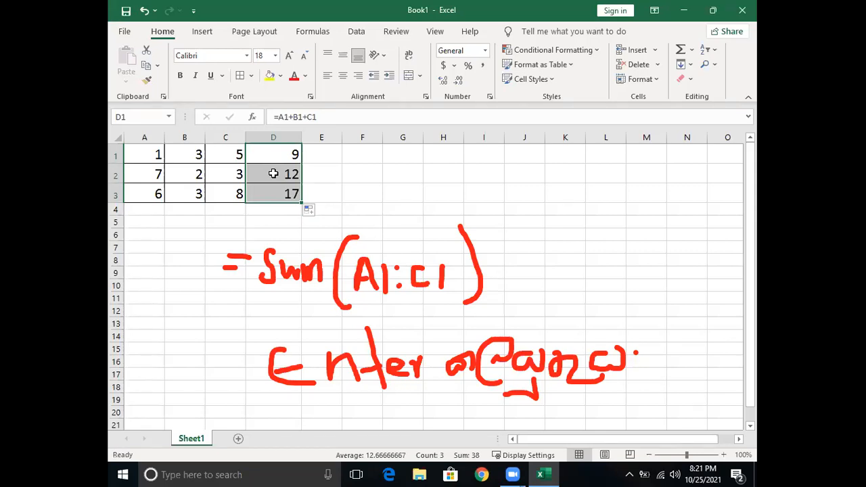
{"action": "left_click_drag", "start_coordinate": [273, 172], "coordinate": [289, 188]}
{"action": "key", "text": "Delete"}
{"action": "left_click", "coordinate": [310, 180]}
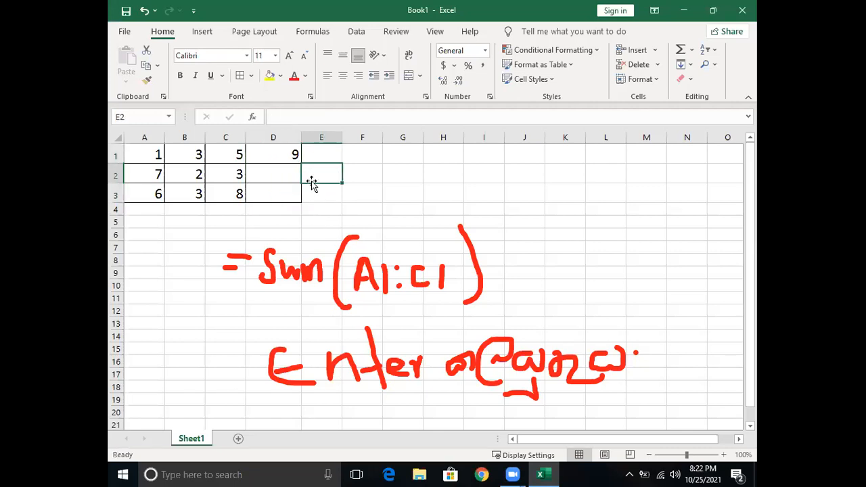
- Copy the row total formula from D1 into D2 and D3 with the fill handle, and reselect cell D1
{"action": "left_click", "coordinate": [279, 152]}
{"action": "left_click_drag", "start_coordinate": [301, 164], "coordinate": [303, 199]}
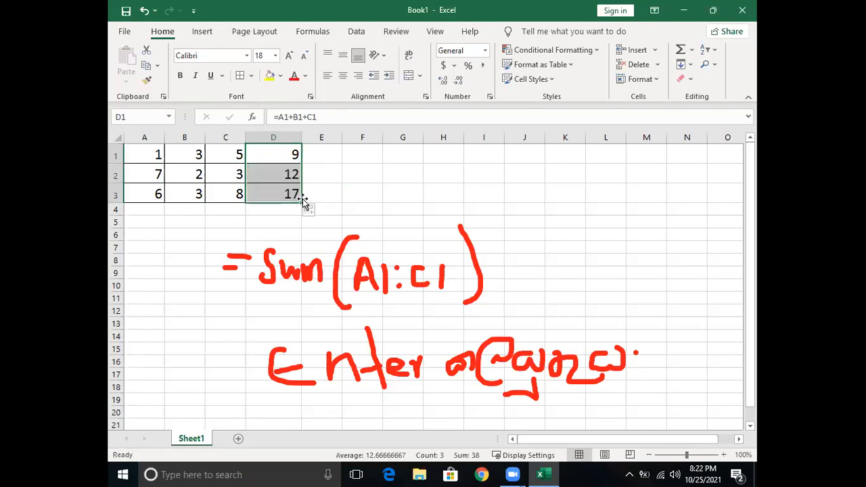
{"action": "left_click", "coordinate": [370, 139]}
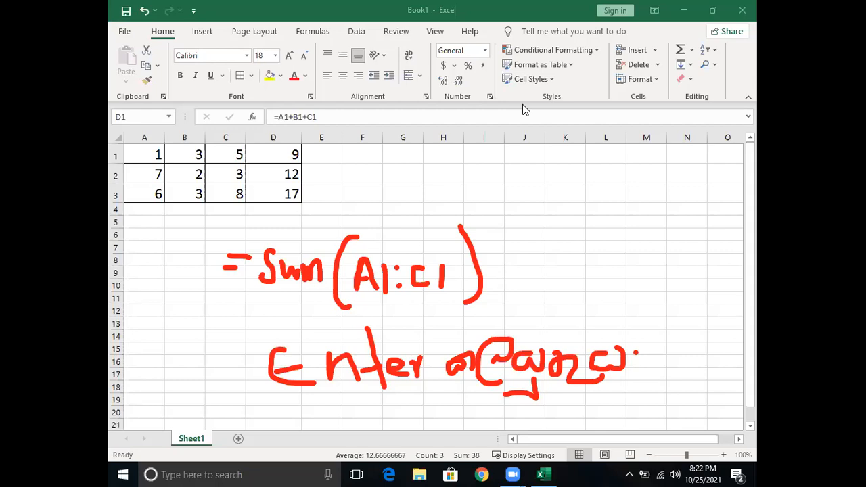
{"action": "left_click", "coordinate": [276, 147]}
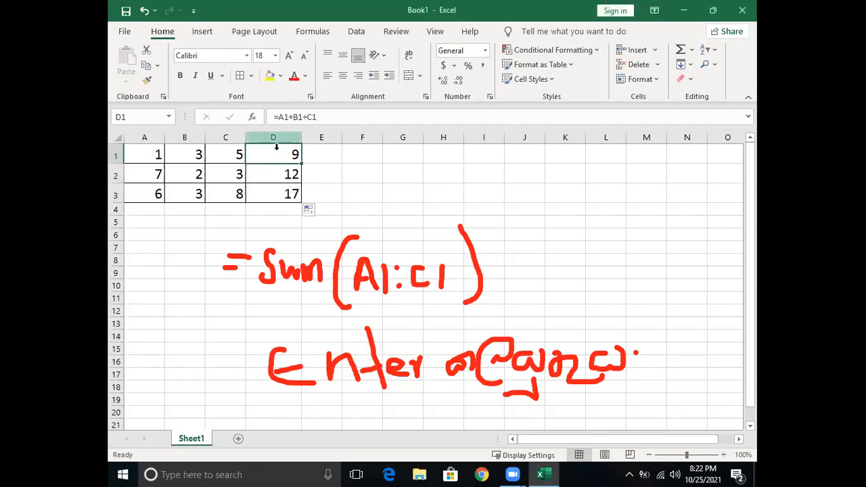
{"action": "left_click", "coordinate": [277, 148]}
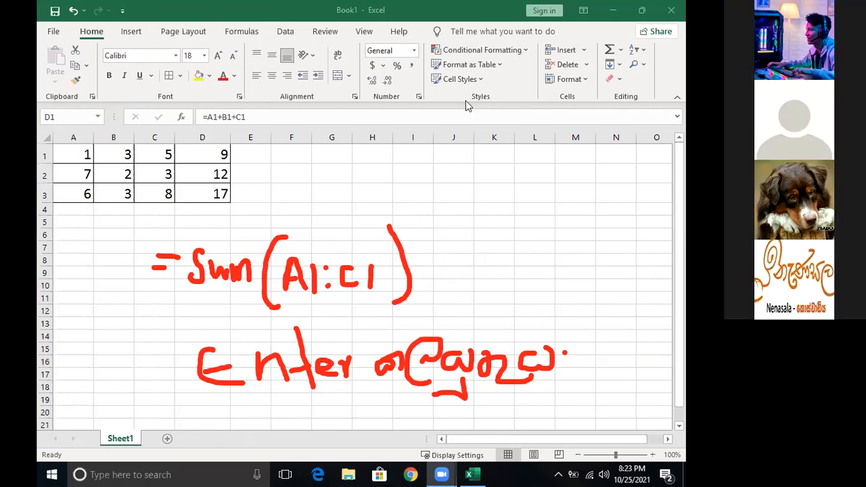
- Handwrite the word "Formula" in red over the empty cells beside the table
{"action": "mouse_move", "coordinate": [423, 136]}
{"action": "left_mouse_down"}
{"action": "mouse_move", "coordinate": [397, 161]}
{"action": "mouse_move", "coordinate": [400, 191]}
{"action": "mouse_move", "coordinate": [413, 167]}
{"action": "mouse_move", "coordinate": [431, 165]}
{"action": "left_mouse_up"}
{"action": "mouse_move", "coordinate": [531, 162]}
{"action": "left_mouse_down"}
{"action": "mouse_move", "coordinate": [559, 168]}
{"action": "mouse_move", "coordinate": [576, 178]}
{"action": "mouse_move", "coordinate": [580, 195]}
{"action": "mouse_move", "coordinate": [604, 200]}
{"action": "left_mouse_up"}
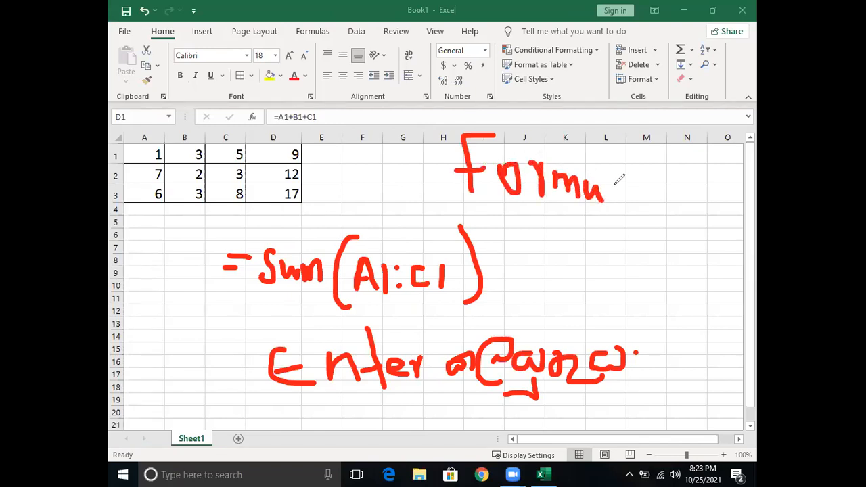
{"action": "mouse_move", "coordinate": [631, 137]}
{"action": "left_mouse_down"}
{"action": "mouse_move", "coordinate": [640, 197]}
{"action": "mouse_move", "coordinate": [676, 211]}
{"action": "left_mouse_up"}
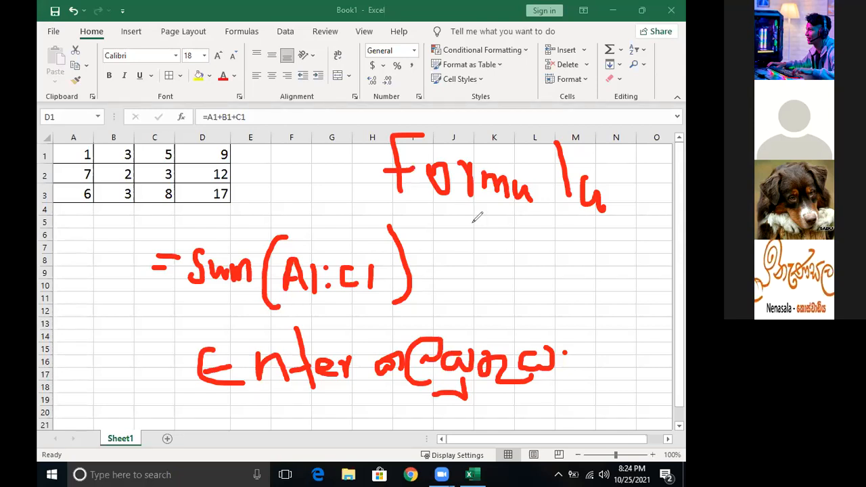
- Clear all annotations and handwrite a new red line below the table containing "Formular" between Sinhala words
{"action": "left_click", "coordinate": [482, 102]}
{"action": "mouse_move", "coordinate": [243, 265]}
{"action": "left_mouse_down"}
{"action": "mouse_move", "coordinate": [232, 272]}
{"action": "mouse_move", "coordinate": [245, 274]}
{"action": "mouse_move", "coordinate": [246, 234]}
{"action": "left_mouse_up"}
{"action": "mouse_move", "coordinate": [279, 257]}
{"action": "left_mouse_down"}
{"action": "mouse_move", "coordinate": [301, 257]}
{"action": "mouse_move", "coordinate": [255, 235]}
{"action": "left_mouse_up"}
{"action": "mouse_move", "coordinate": [366, 223]}
{"action": "left_mouse_down"}
{"action": "mouse_move", "coordinate": [320, 285]}
{"action": "mouse_move", "coordinate": [306, 273]}
{"action": "left_mouse_up"}
{"action": "mouse_move", "coordinate": [399, 271]}
{"action": "left_mouse_down"}
{"action": "mouse_move", "coordinate": [389, 257]}
{"action": "mouse_move", "coordinate": [416, 300]}
{"action": "mouse_move", "coordinate": [436, 277]}
{"action": "mouse_move", "coordinate": [476, 285]}
{"action": "left_mouse_up"}
{"action": "mouse_move", "coordinate": [491, 250]}
{"action": "left_mouse_down"}
{"action": "mouse_move", "coordinate": [487, 298]}
{"action": "mouse_move", "coordinate": [500, 286]}
{"action": "mouse_move", "coordinate": [515, 295]}
{"action": "mouse_move", "coordinate": [527, 276]}
{"action": "left_mouse_up"}
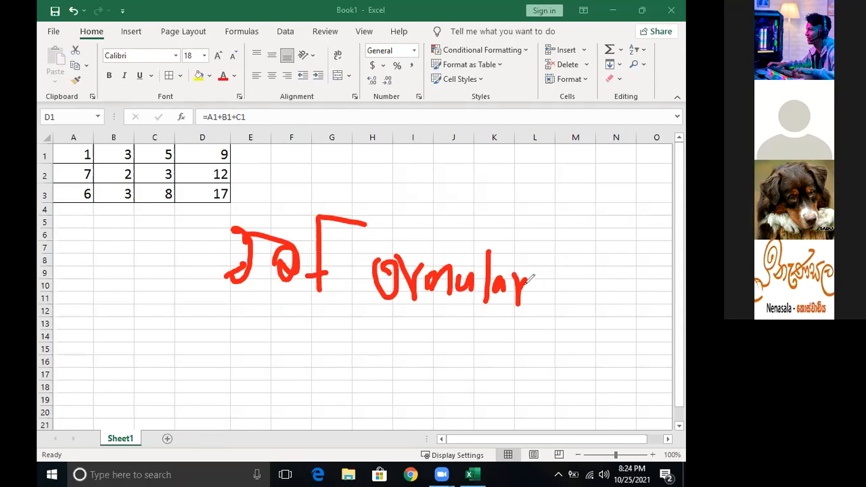
{"action": "mouse_move", "coordinate": [553, 287]}
{"action": "left_mouse_down"}
{"action": "mouse_move", "coordinate": [547, 284]}
{"action": "mouse_move", "coordinate": [560, 261]}
{"action": "mouse_move", "coordinate": [579, 290]}
{"action": "mouse_move", "coordinate": [603, 283]}
{"action": "mouse_move", "coordinate": [603, 268]}
{"action": "left_mouse_up"}
- Handwrite a second red line beneath it, with a Sinhala word followed by "cell address"
{"action": "left_click_drag", "start_coordinate": [208, 317], "coordinate": [220, 330]}
{"action": "left_click_drag", "start_coordinate": [295, 325], "coordinate": [289, 353]}
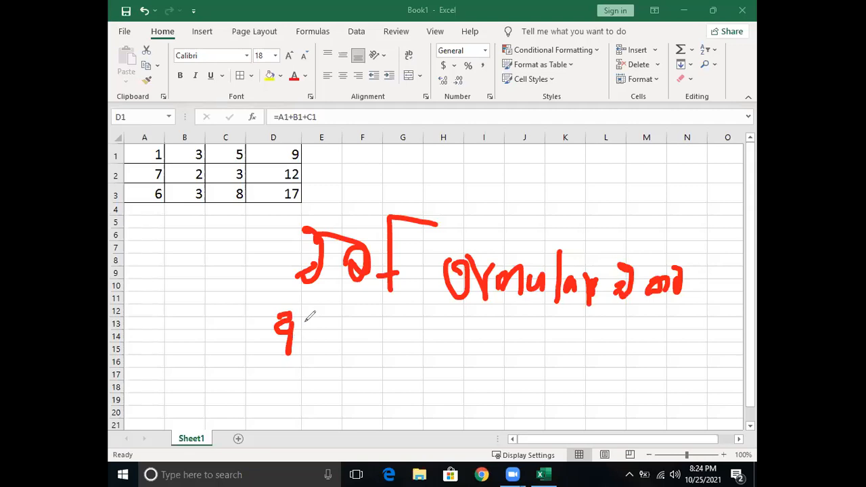
{"action": "mouse_move", "coordinate": [301, 321]}
{"action": "left_mouse_down"}
{"action": "mouse_move", "coordinate": [309, 331]}
{"action": "mouse_move", "coordinate": [328, 324]}
{"action": "mouse_move", "coordinate": [341, 332]}
{"action": "mouse_move", "coordinate": [348, 306]}
{"action": "left_mouse_up"}
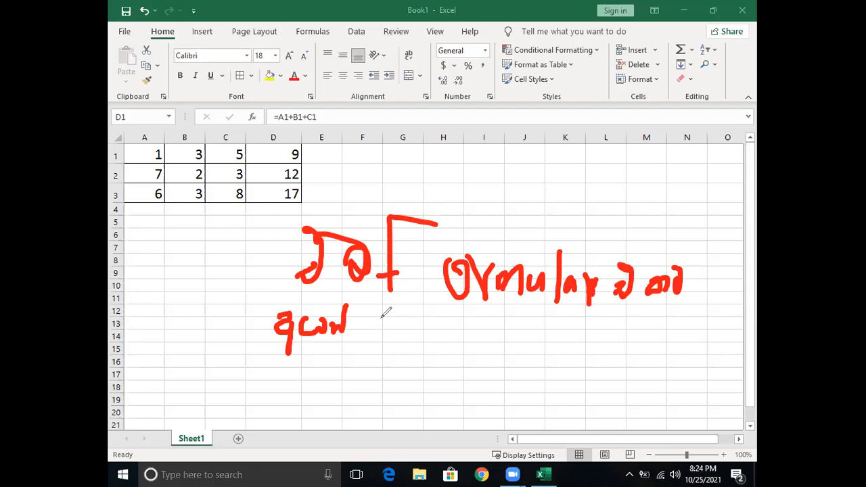
{"action": "mouse_move", "coordinate": [381, 323]}
{"action": "left_mouse_down"}
{"action": "mouse_move", "coordinate": [369, 338]}
{"action": "mouse_move", "coordinate": [402, 325]}
{"action": "mouse_move", "coordinate": [428, 351]}
{"action": "left_mouse_up"}
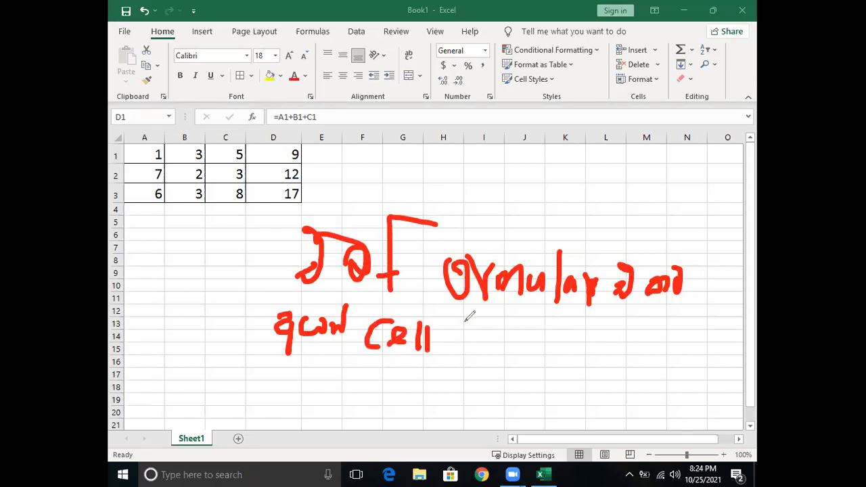
{"action": "mouse_move", "coordinate": [474, 330]}
{"action": "left_mouse_down"}
{"action": "mouse_move", "coordinate": [479, 348]}
{"action": "mouse_move", "coordinate": [495, 343]}
{"action": "left_mouse_up"}
{"action": "mouse_move", "coordinate": [508, 308]}
{"action": "left_mouse_down"}
{"action": "mouse_move", "coordinate": [506, 348]}
{"action": "mouse_move", "coordinate": [517, 318]}
{"action": "mouse_move", "coordinate": [526, 348]}
{"action": "mouse_move", "coordinate": [553, 325]}
{"action": "mouse_move", "coordinate": [556, 348]}
{"action": "mouse_move", "coordinate": [566, 349]}
{"action": "left_mouse_up"}
{"action": "mouse_move", "coordinate": [583, 326]}
{"action": "left_mouse_down"}
{"action": "mouse_move", "coordinate": [568, 349]}
{"action": "mouse_move", "coordinate": [583, 349]}
{"action": "left_mouse_up"}
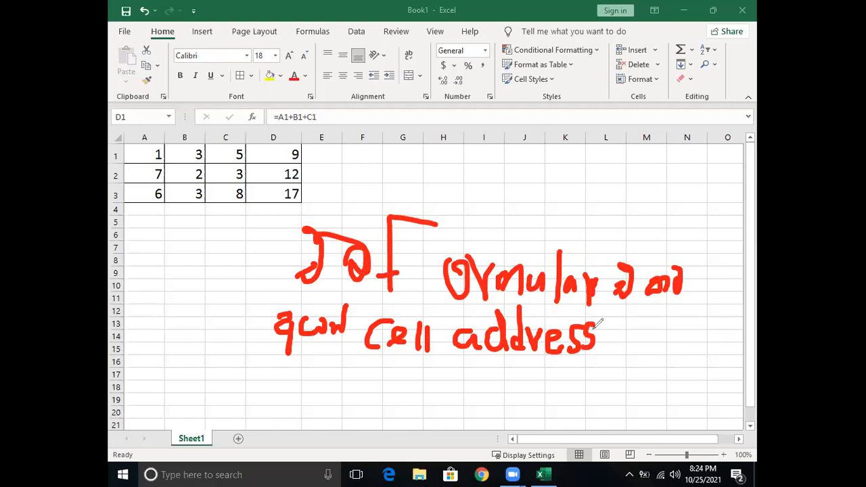
- Mark the row 2 header, clear all annotations from the sheet, and return to cell D1
{"action": "left_click_drag", "start_coordinate": [116, 166], "coordinate": [117, 185]}
{"action": "left_click", "coordinate": [304, 108]}
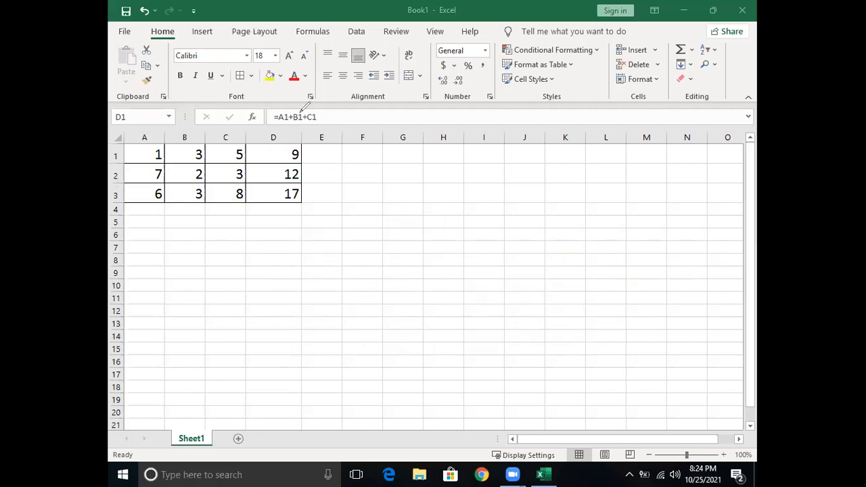
{"action": "left_click", "coordinate": [280, 150]}
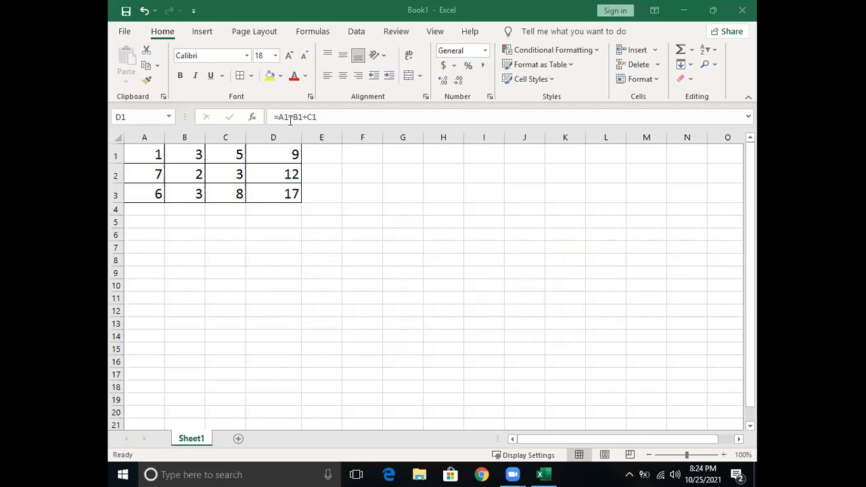
- Review the total formulas in D2 and D3, examining the cell references inside the D3 formula
{"action": "left_click", "coordinate": [287, 178]}
{"action": "left_click", "coordinate": [291, 194]}
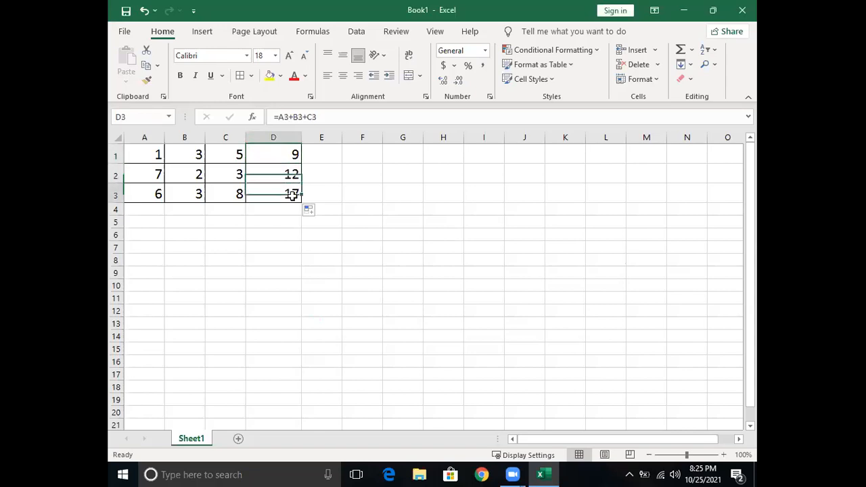
{"action": "left_click", "coordinate": [317, 118]}
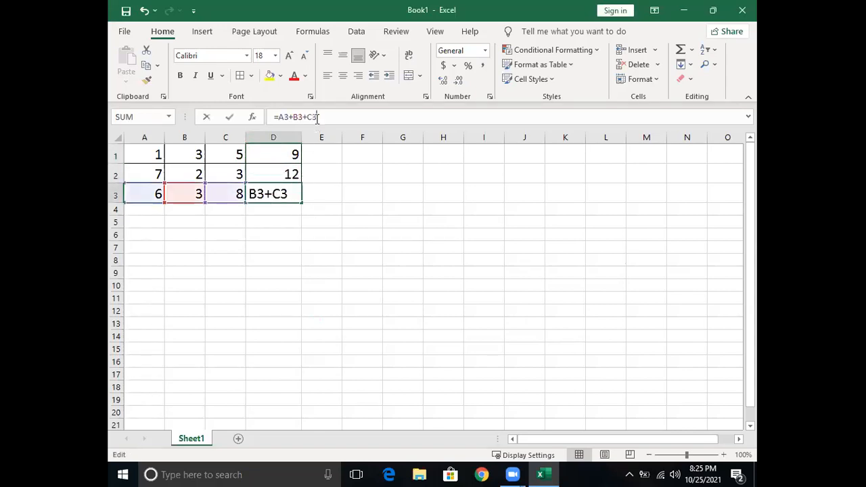
{"action": "left_click", "coordinate": [289, 118]}
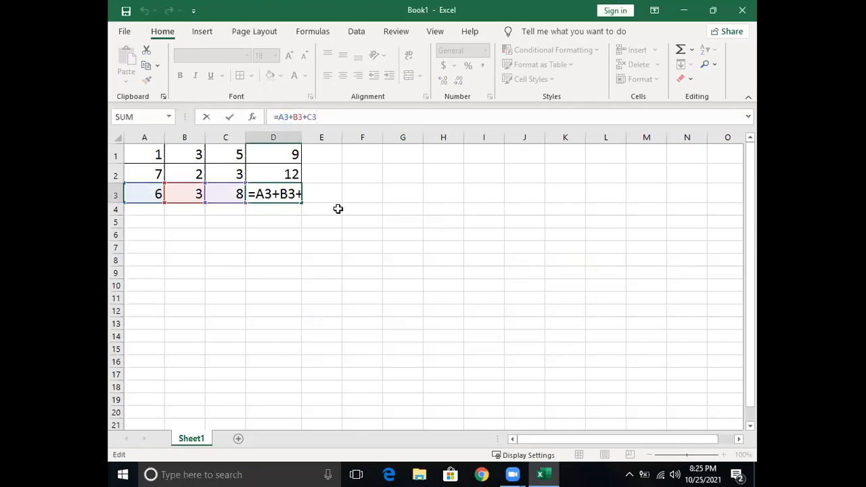
{"action": "key", "text": "ctrl+Return"}
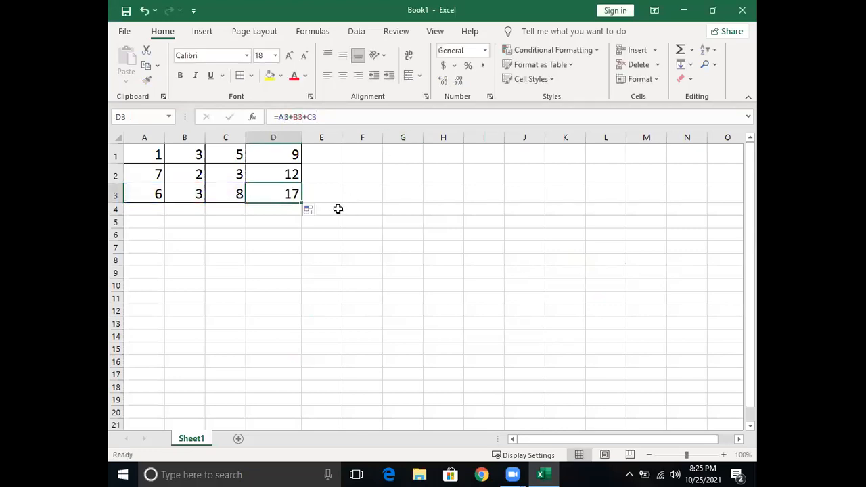
- Compare the row total formulas in D1 through D3 and check the row 3 source cells A3, B3 and C3
{"action": "left_click", "coordinate": [287, 148]}
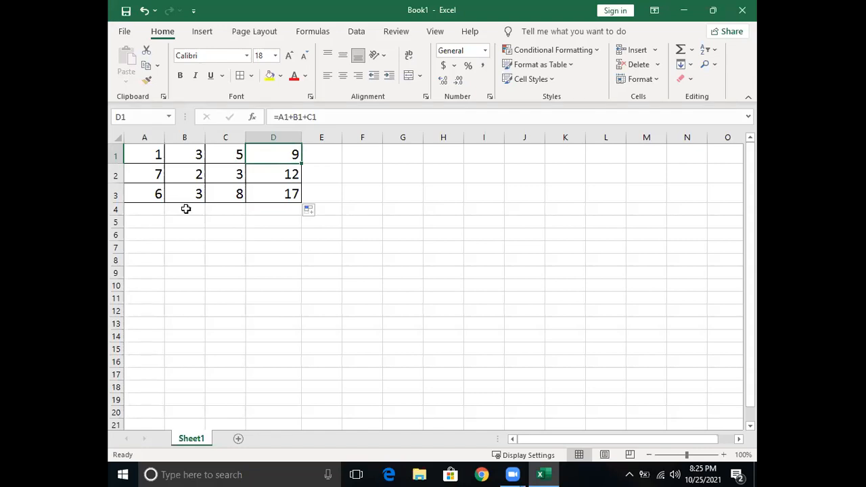
{"action": "left_click", "coordinate": [286, 173]}
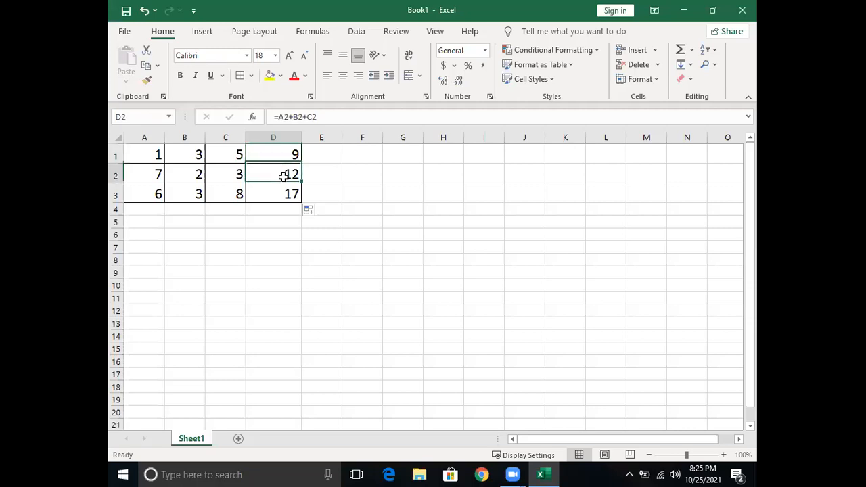
{"action": "left_click", "coordinate": [288, 191]}
{"action": "left_click", "coordinate": [286, 147]}
{"action": "left_click", "coordinate": [286, 173]}
{"action": "left_click", "coordinate": [289, 192]}
{"action": "left_click", "coordinate": [159, 193]}
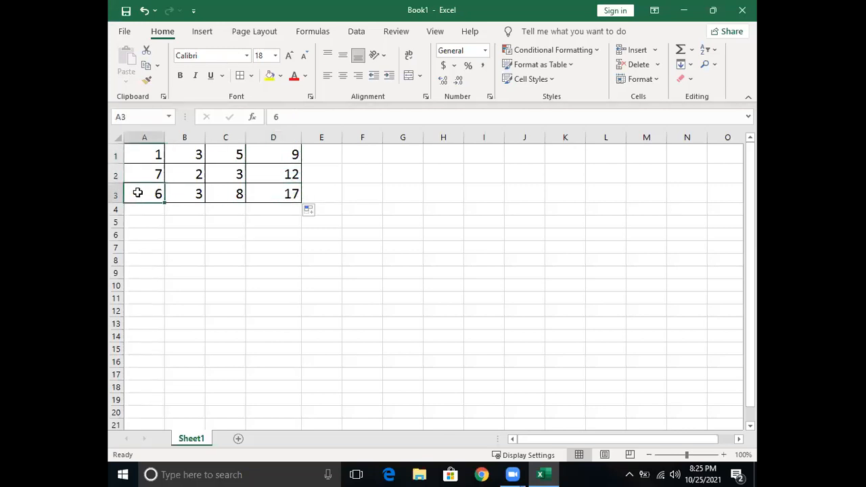
{"action": "left_click", "coordinate": [184, 193]}
{"action": "left_click", "coordinate": [222, 198]}
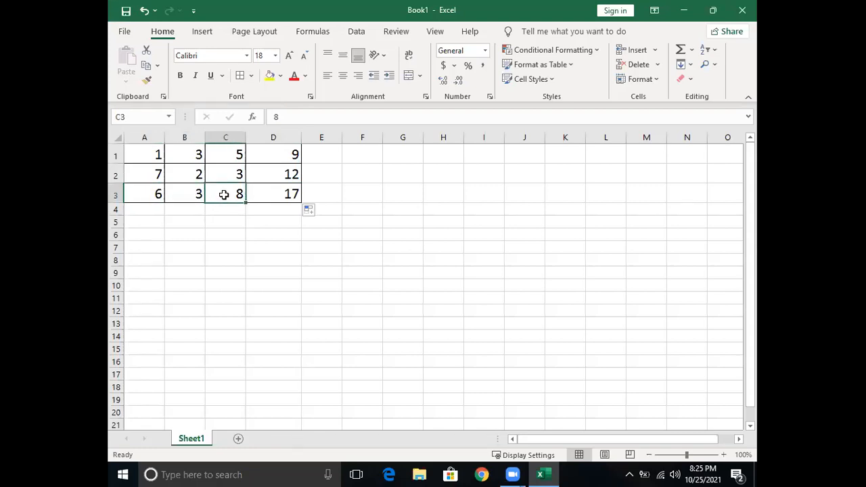
{"action": "left_click", "coordinate": [286, 194]}
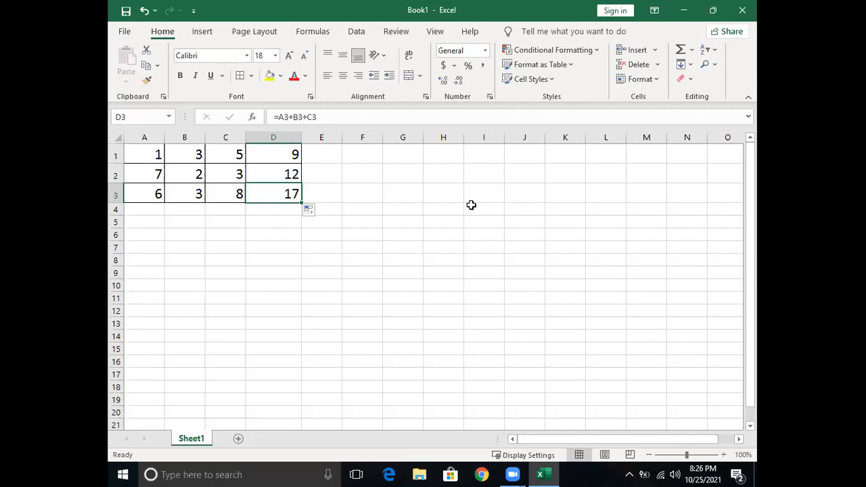
- Review how the cell addresses change in the filled formulas down D1:D3, finishing on D1
{"action": "left_click", "coordinate": [224, 148]}
{"action": "left_click", "coordinate": [291, 153]}
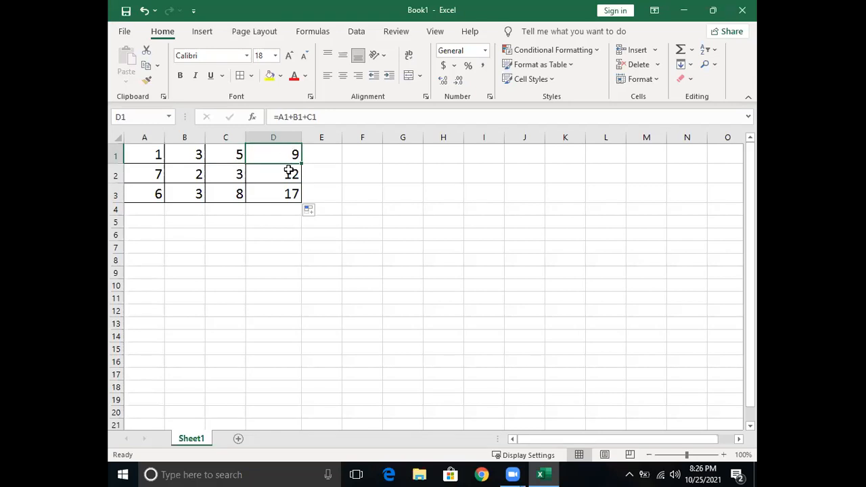
{"action": "left_click", "coordinate": [289, 174]}
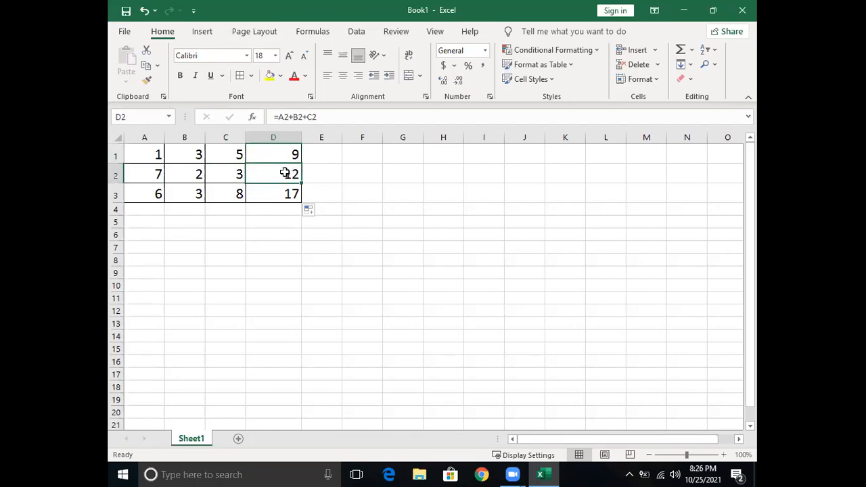
{"action": "left_click", "coordinate": [283, 194]}
{"action": "left_click", "coordinate": [283, 157]}
{"action": "left_click", "coordinate": [288, 173]}
{"action": "left_click", "coordinate": [292, 194]}
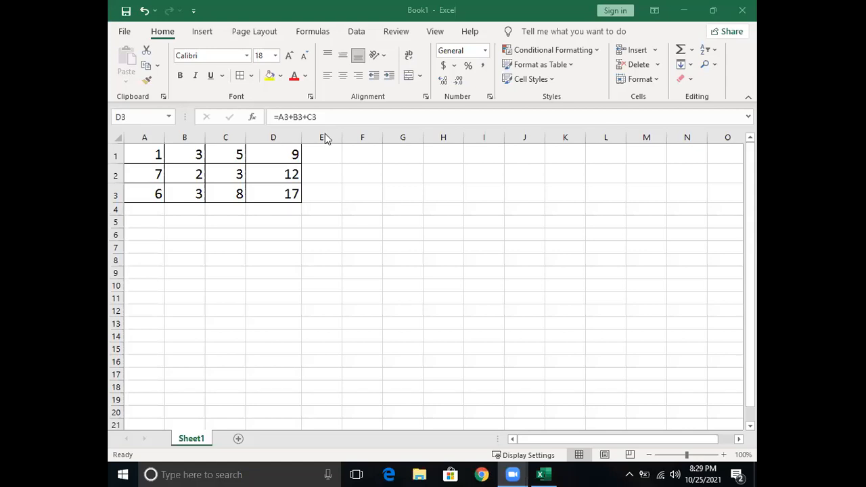
{"action": "left_click", "coordinate": [284, 156]}
{"action": "left_click", "coordinate": [283, 155]}
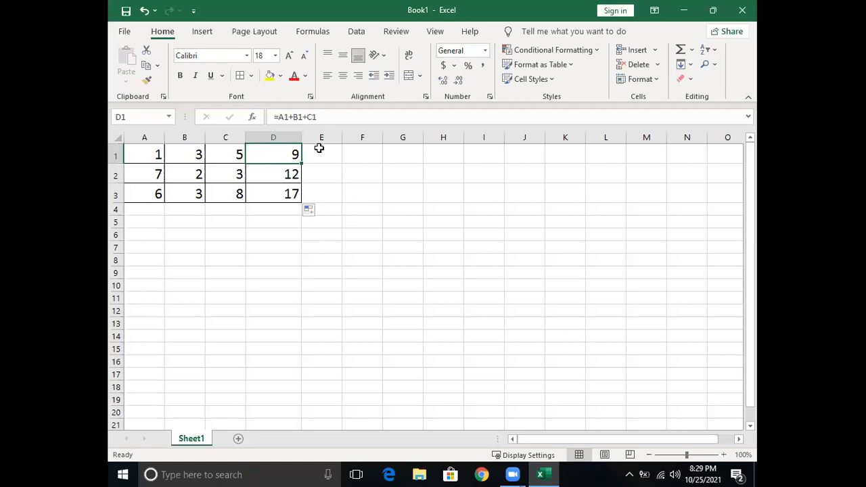
{"action": "left_click", "coordinate": [253, 105]}
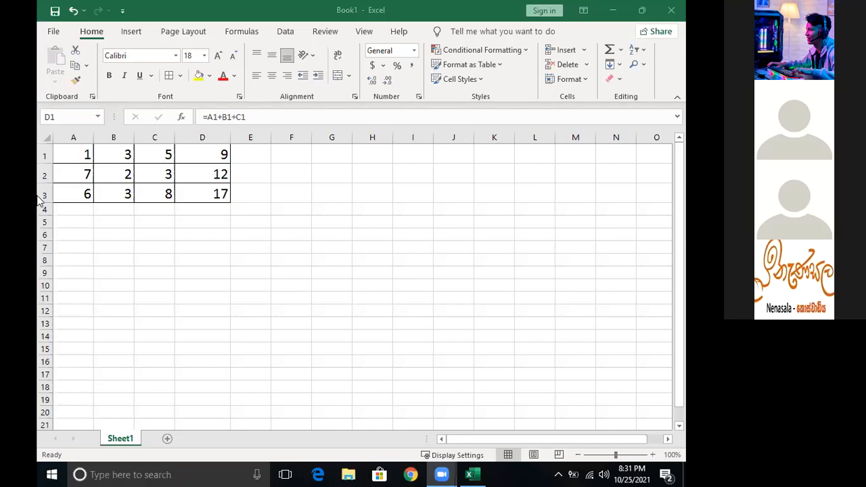
- Clear all numbers and formulas from the table range A1:D3, keeping its borders
{"action": "left_click", "coordinate": [81, 153]}
{"action": "left_click_drag", "start_coordinate": [76, 150], "coordinate": [210, 196]}
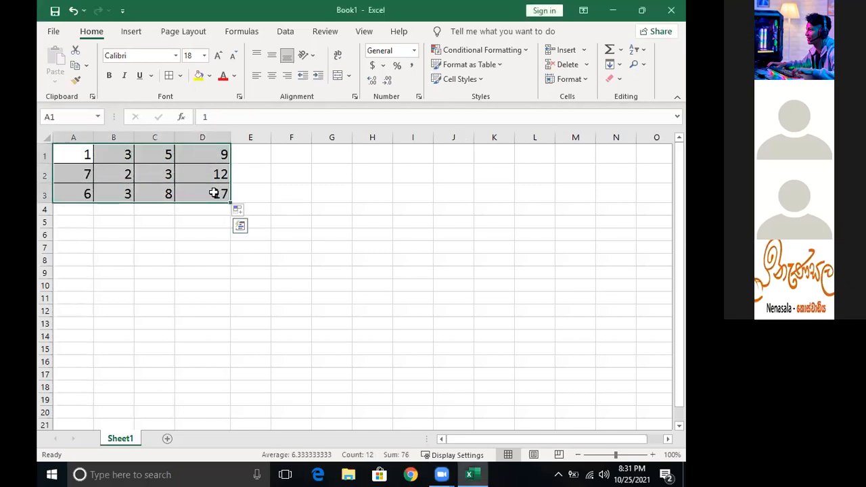
{"action": "key", "text": "Delete"}
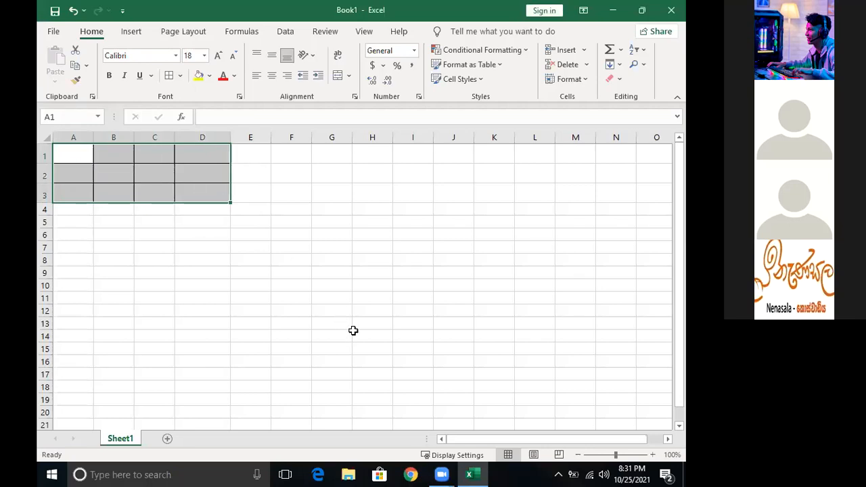
- In File Explorer, open the exal 3 folder inside the Excel exercises folder on Local Disk (D:)
{"action": "key", "text": "super+e"}
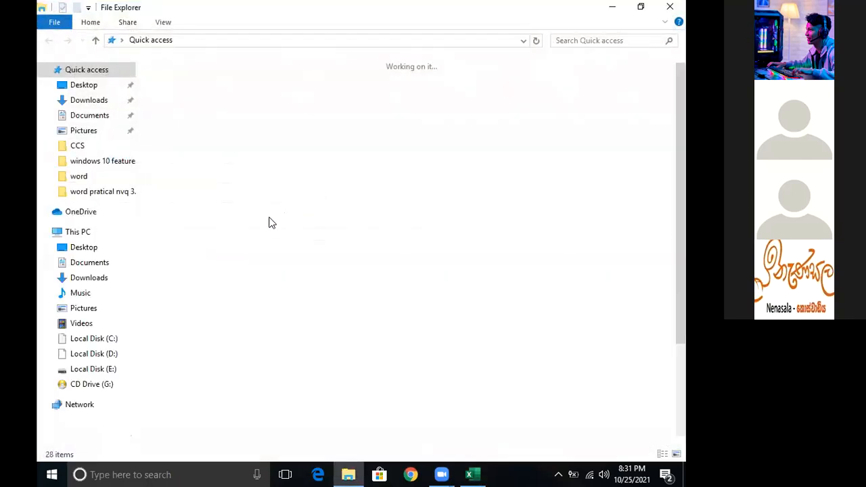
{"action": "left_click", "coordinate": [101, 339]}
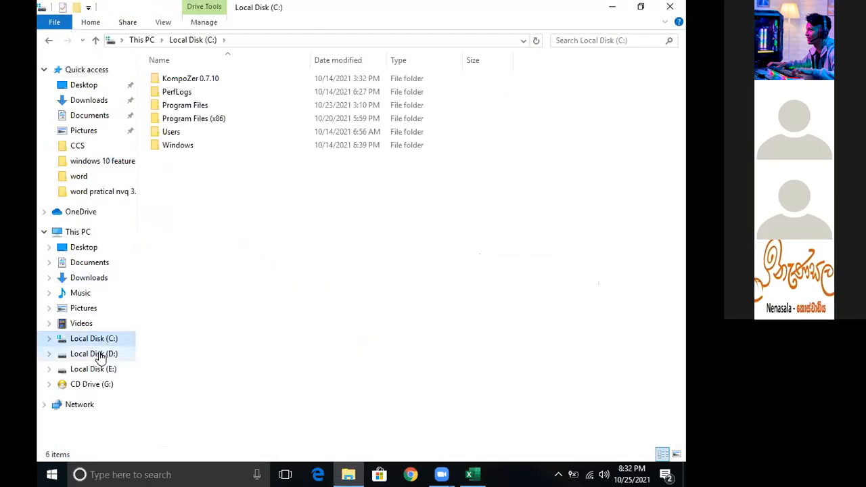
{"action": "left_click", "coordinate": [98, 354]}
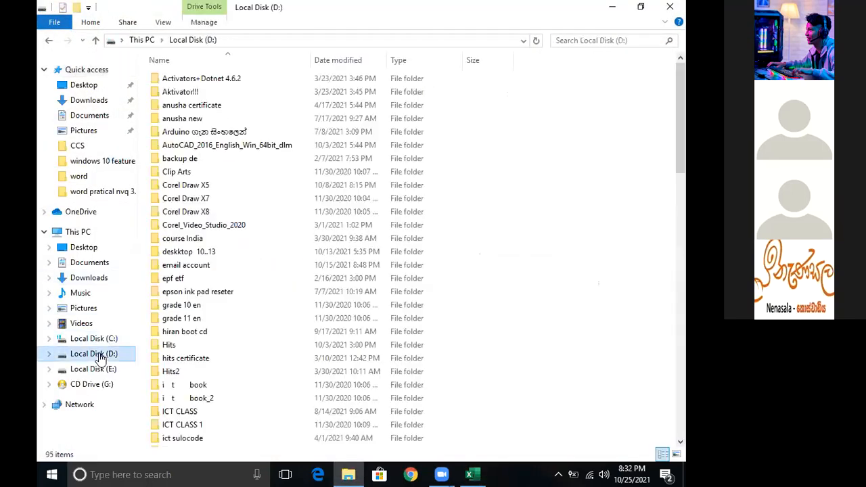
{"action": "left_click", "coordinate": [182, 349]}
{"action": "key", "text": "e"}
{"action": "key", "text": "e"}
{"action": "key", "text": "e"}
{"action": "key", "text": "e"}
{"action": "key", "text": "e"}
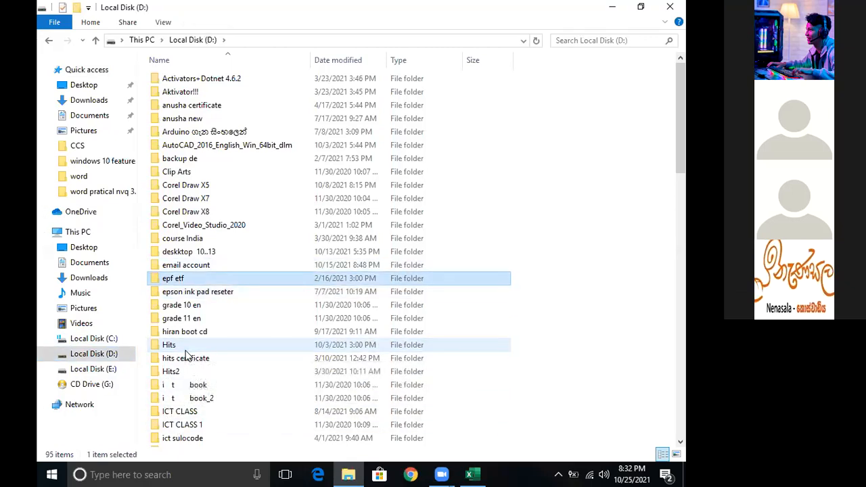
{"action": "left_click", "coordinate": [188, 242]}
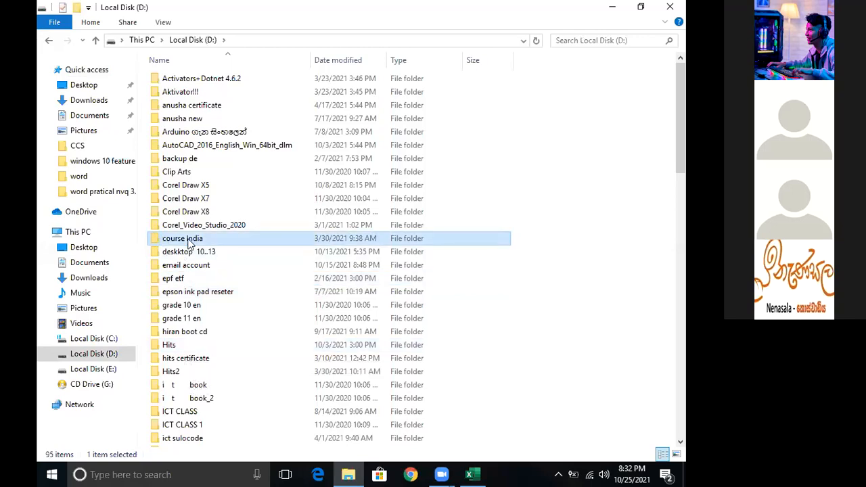
{"action": "key", "text": "l"}
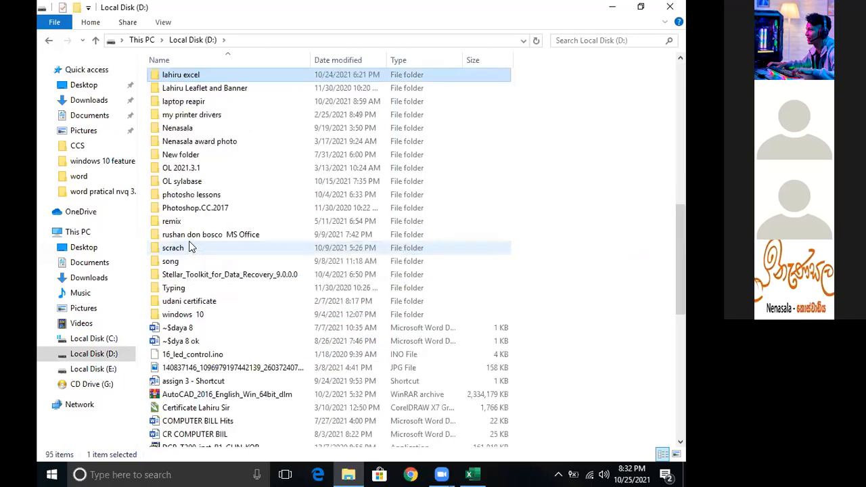
{"action": "double_click", "coordinate": [216, 75]}
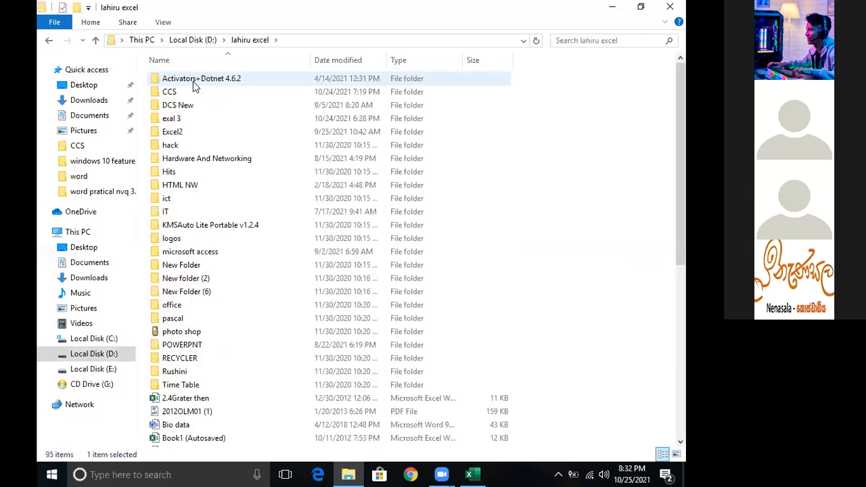
{"action": "double_click", "coordinate": [175, 119]}
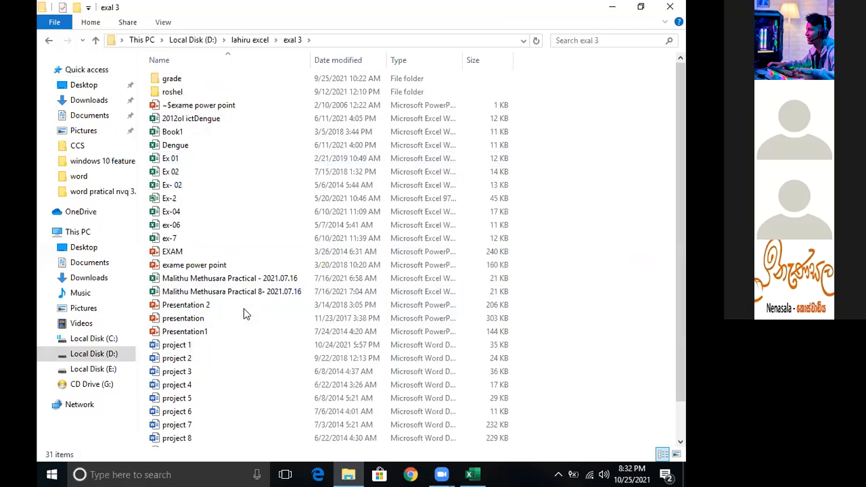
- Look through the exal 3 files for a suitable exercise and try to open the Book1 workbook
{"action": "scroll", "coordinate": [236, 308], "scroll_direction": "down", "scroll_amount": 1}
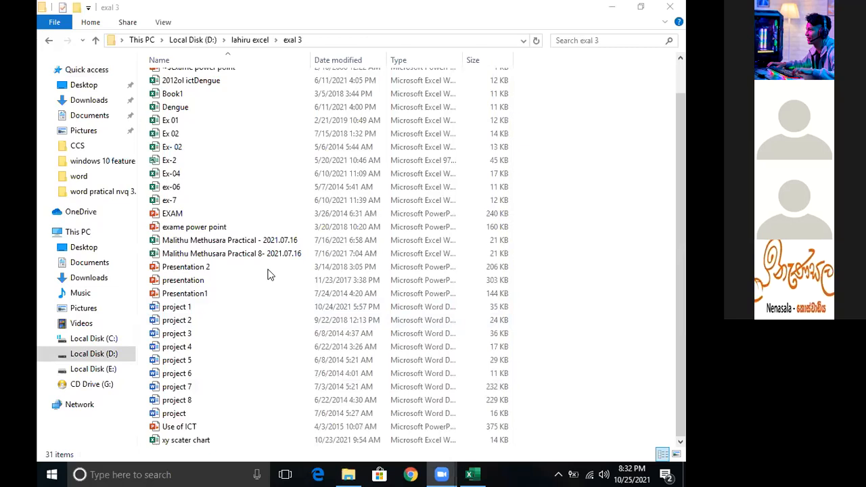
{"action": "left_click", "coordinate": [214, 228]}
{"action": "left_click", "coordinate": [220, 242]}
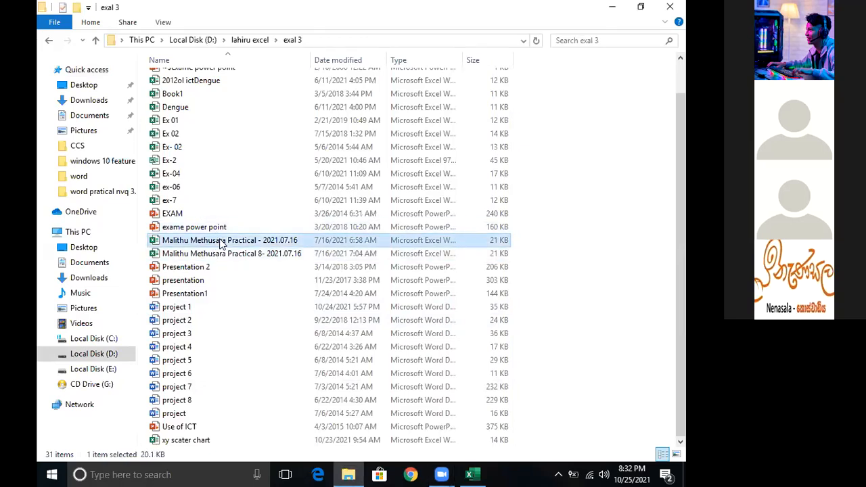
{"action": "scroll", "coordinate": [218, 240], "scroll_direction": "up", "scroll_amount": 1}
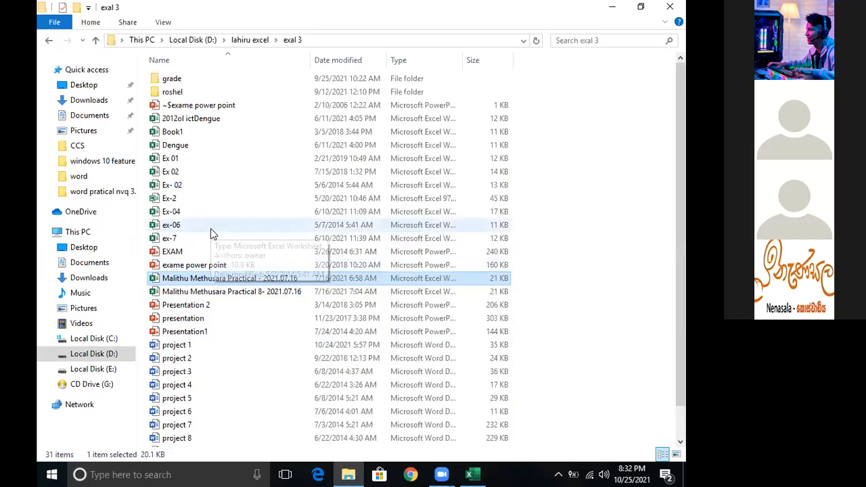
{"action": "double_click", "coordinate": [190, 134]}
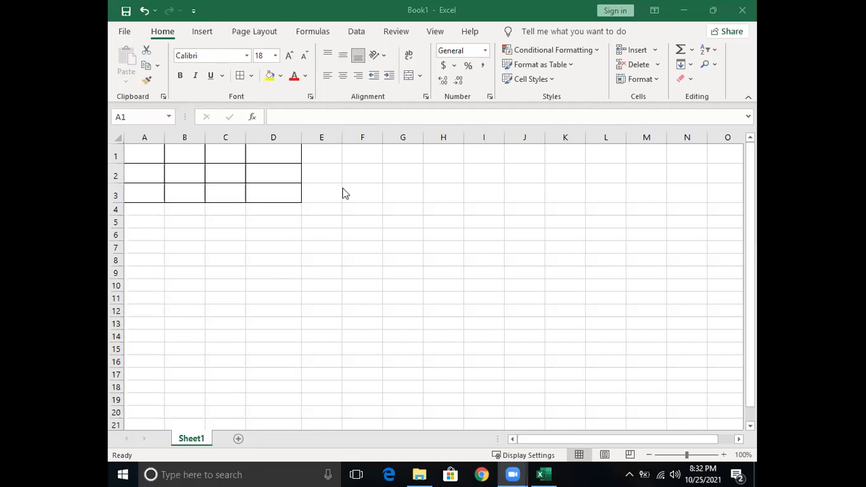
- Handwrite "(i)" in red over the empty cells below the bordered table
{"action": "left_click_drag", "start_coordinate": [253, 268], "coordinate": [249, 295]}
{"action": "left_click", "coordinate": [256, 257]}
{"action": "left_click_drag", "start_coordinate": [226, 250], "coordinate": [218, 304]}
{"action": "left_click_drag", "start_coordinate": [274, 252], "coordinate": [274, 305]}
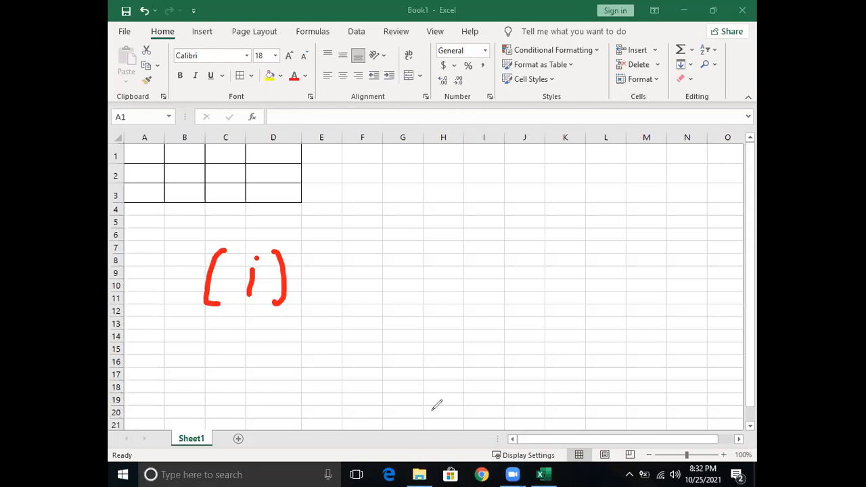
- Return to the exal 3 folder in File Explorer and open the Ex 01 workbook from its grade subfolder
{"action": "left_click", "coordinate": [417, 474]}
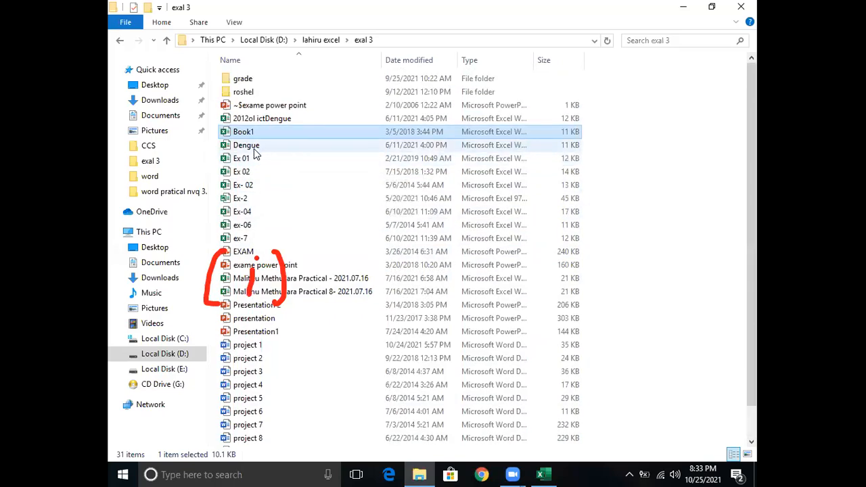
{"action": "left_click", "coordinate": [245, 160]}
{"action": "left_click", "coordinate": [242, 172]}
{"action": "double_click", "coordinate": [242, 79]}
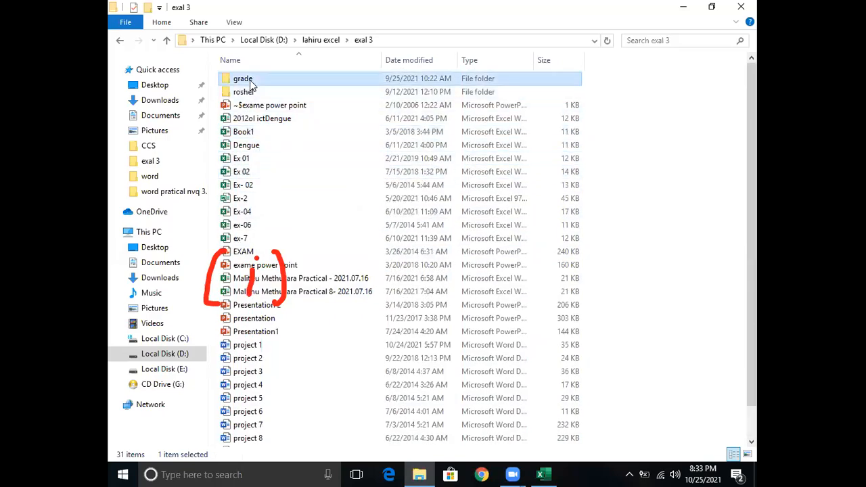
{"action": "double_click", "coordinate": [244, 92]}
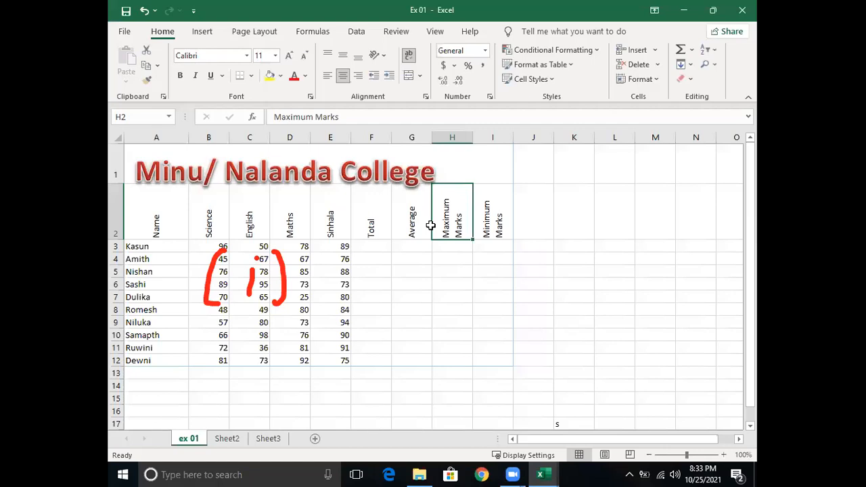
- Minimize the open workbooks, then open the book 1 workbook from the grade folder and bring it into view
{"action": "left_click", "coordinate": [684, 10]}
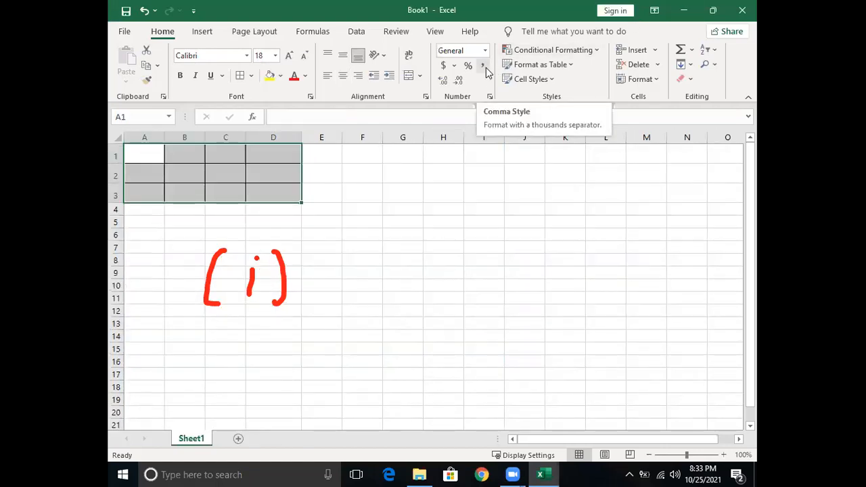
{"action": "left_click", "coordinate": [684, 10]}
{"action": "double_click", "coordinate": [244, 78]}
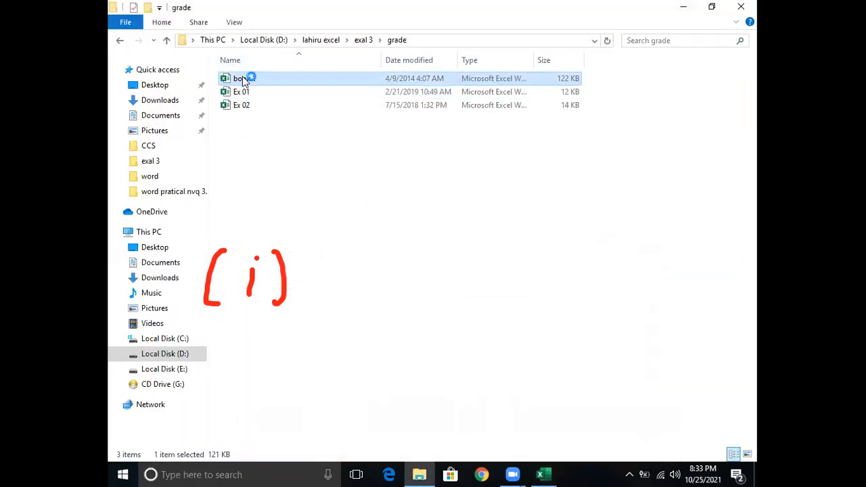
{"action": "left_click", "coordinate": [536, 474]}
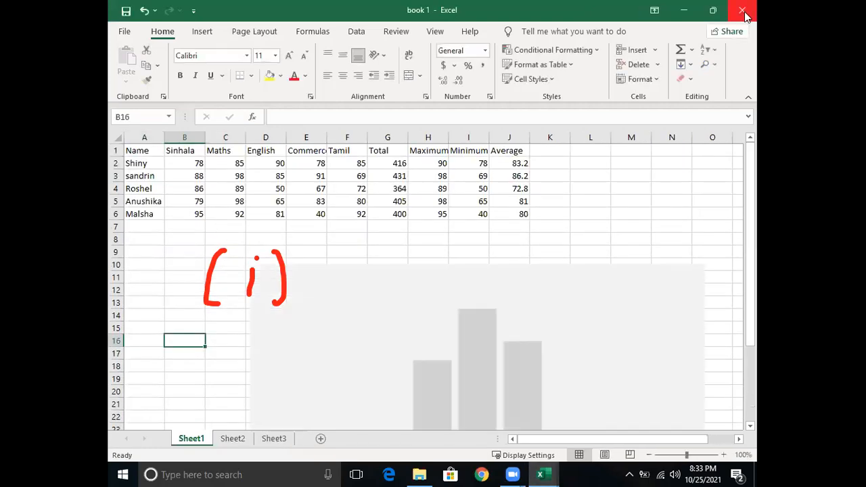
- Close the book 1 workbook, return to the exal 3 folder and open the Dengue workbook with editing enabled
{"action": "left_click", "coordinate": [743, 10]}
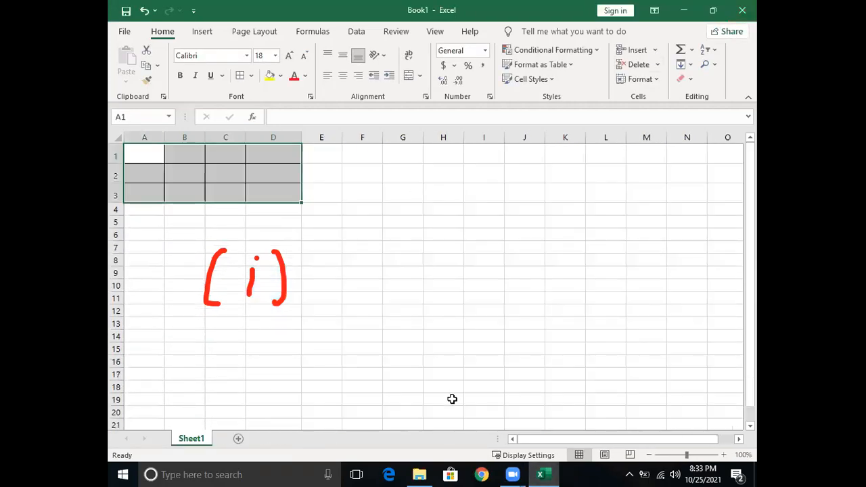
{"action": "left_click", "coordinate": [420, 473]}
{"action": "left_click", "coordinate": [120, 40]}
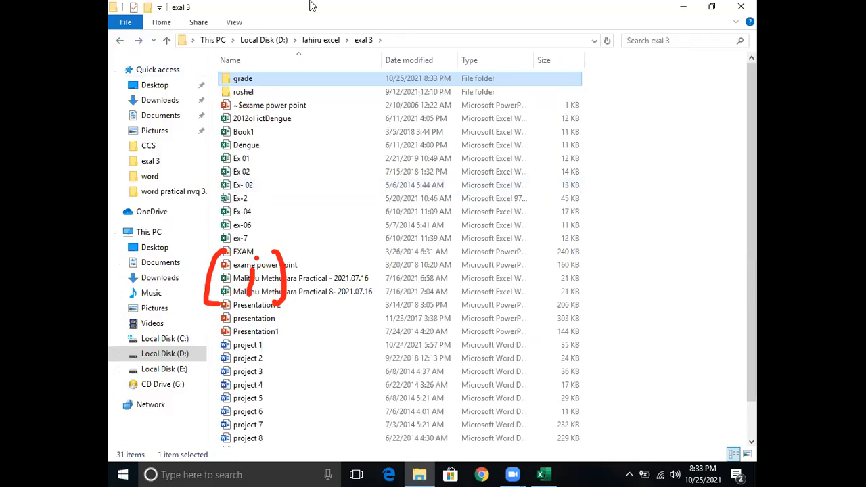
{"action": "left_click", "coordinate": [259, 147]}
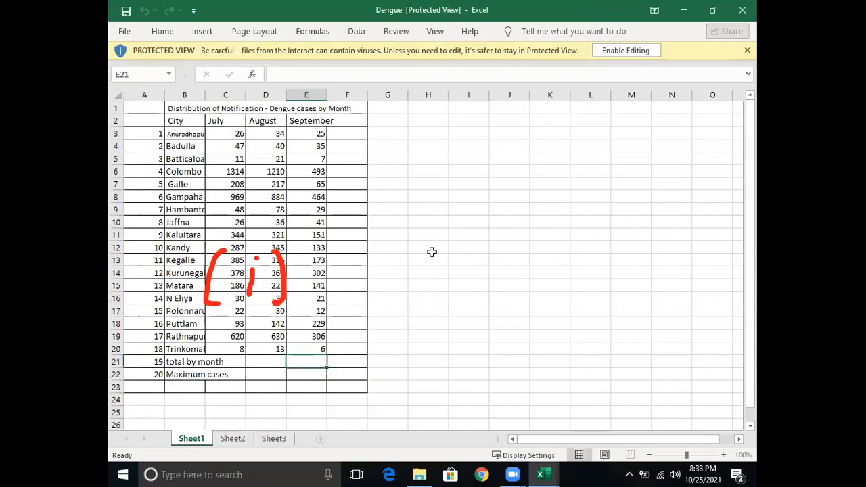
{"action": "left_click", "coordinate": [625, 51]}
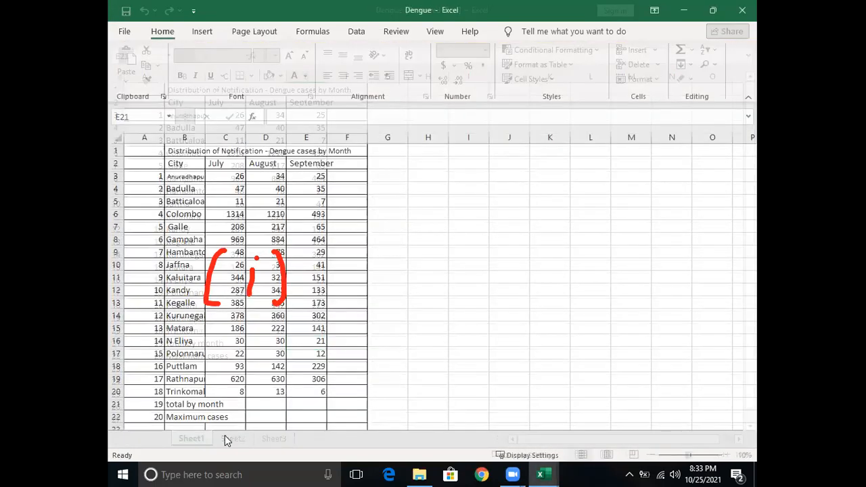
- Check Sheet2 and the dengue cases table on Sheet1 for its suitability as an exercise
{"action": "left_click", "coordinate": [226, 437]}
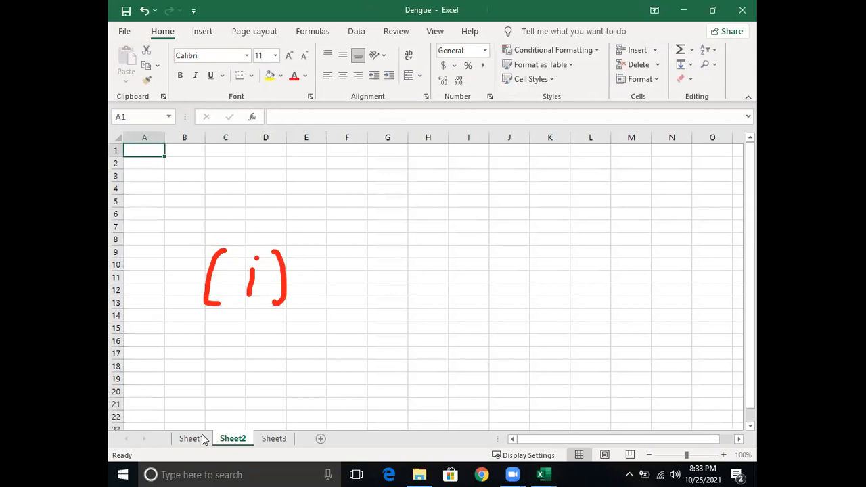
{"action": "left_click", "coordinate": [193, 439]}
{"action": "scroll", "coordinate": [345, 267], "scroll_direction": "down", "scroll_amount": 5}
{"action": "scroll", "coordinate": [345, 267], "scroll_direction": "down", "scroll_amount": 3}
{"action": "scroll", "coordinate": [345, 267], "scroll_direction": "up", "scroll_amount": 8}
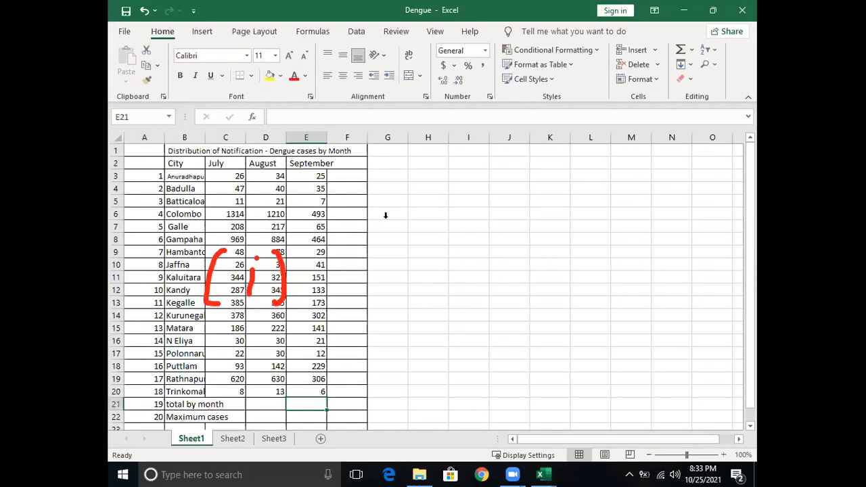
- Close the Dengue workbook and close the unsaved Book1 without saving its changes
{"action": "left_click", "coordinate": [746, 11]}
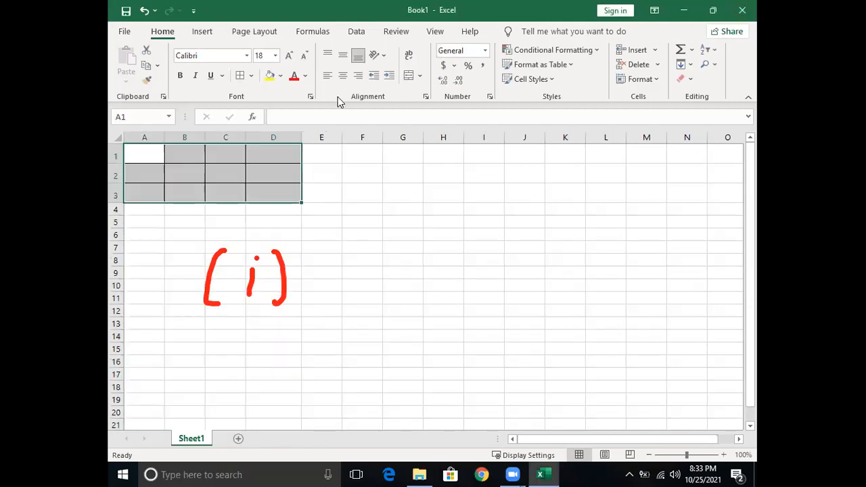
{"action": "left_click", "coordinate": [749, 10]}
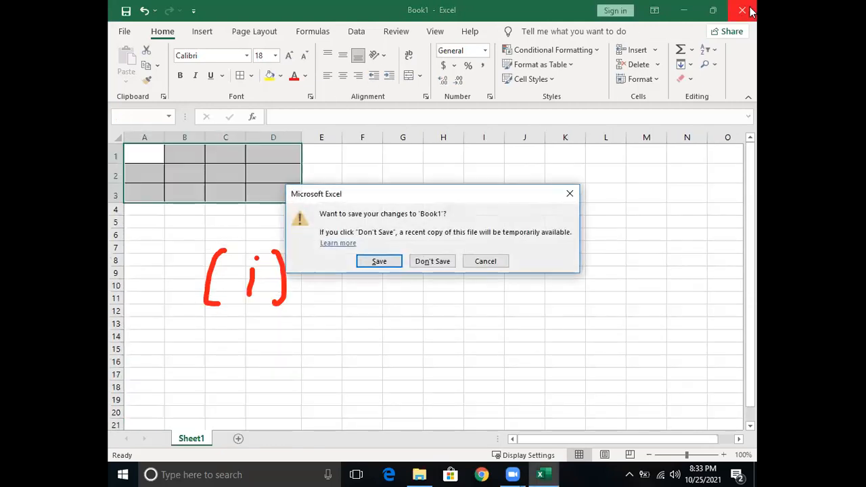
{"action": "left_click", "coordinate": [426, 265]}
- Open the practical workbook dated 2021.07.16 from the exal 3 folder, view its table and chart, and close it
{"action": "scroll", "coordinate": [391, 291], "scroll_direction": "down", "scroll_amount": 1}
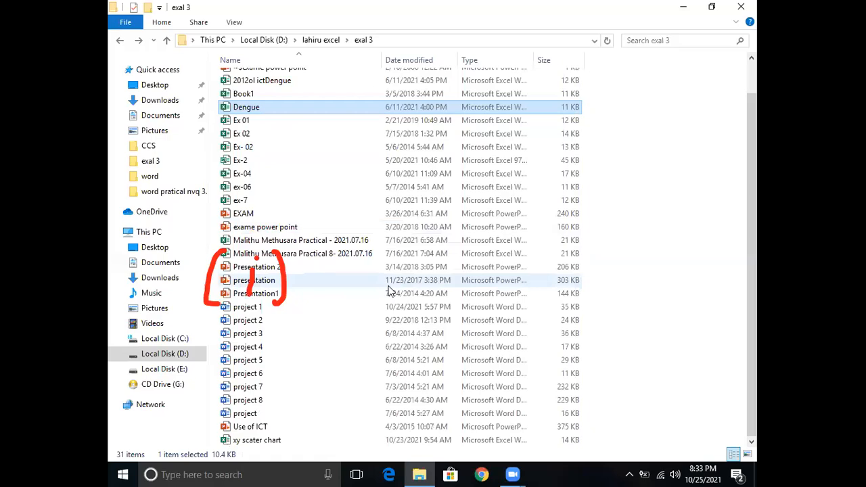
{"action": "scroll", "coordinate": [391, 291], "scroll_direction": "up", "scroll_amount": 1}
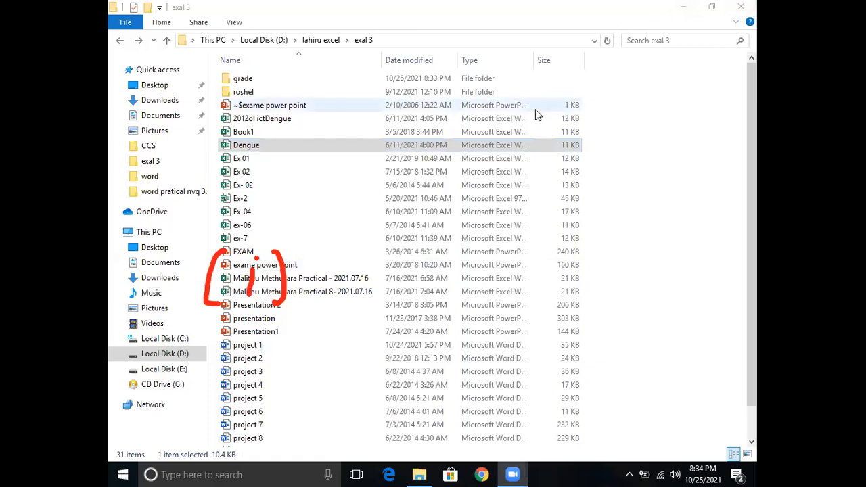
{"action": "scroll", "coordinate": [457, 143], "scroll_direction": "down", "scroll_amount": 1}
{"action": "left_click", "coordinate": [358, 242]}
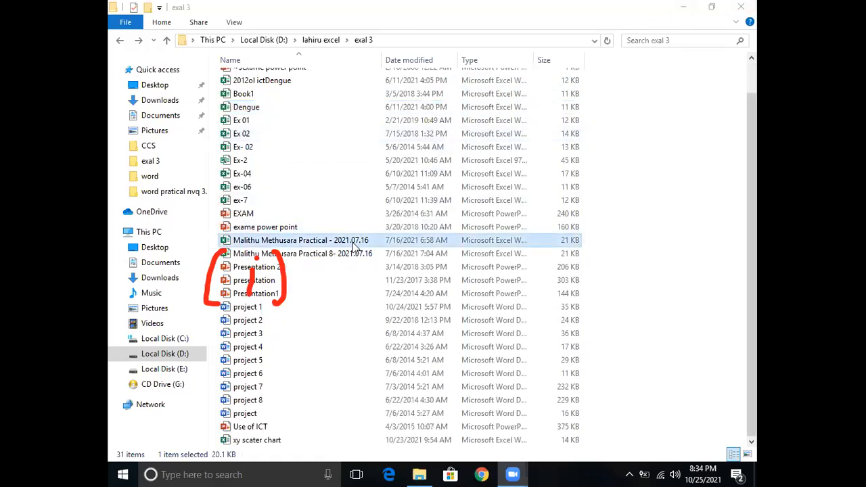
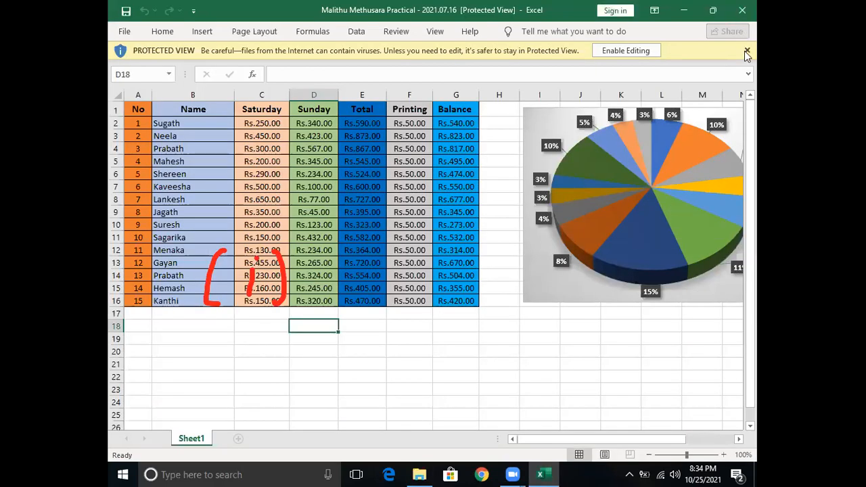
{"action": "left_click", "coordinate": [747, 51]}
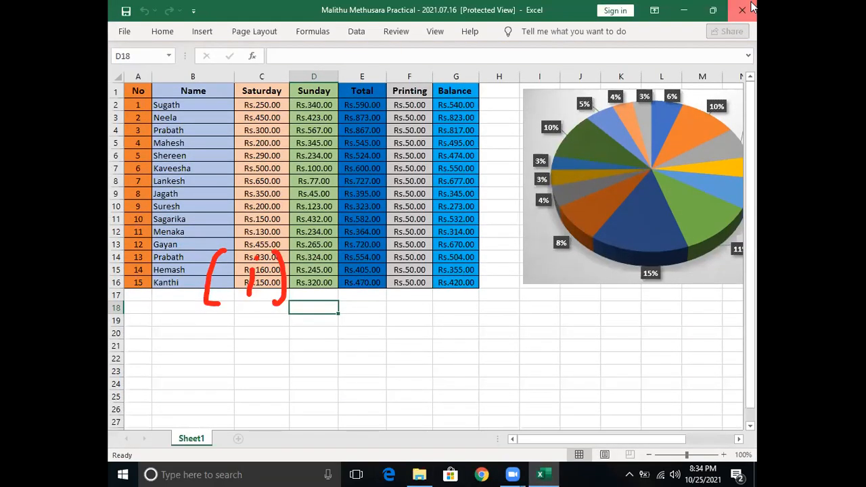
{"action": "left_click", "coordinate": [742, 10]}
{"action": "scroll", "coordinate": [372, 111], "scroll_direction": "up", "scroll_amount": 1}
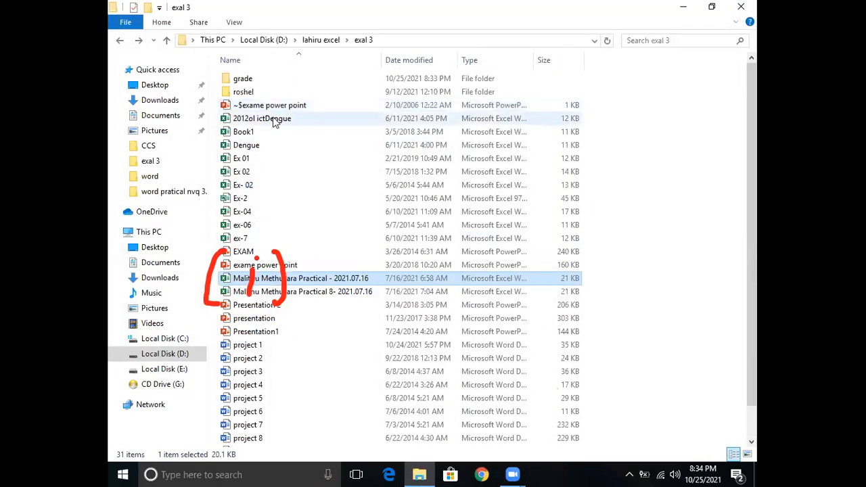
- Open the book 02 workbook from the second subfolder of exal 3, view its fruit sales sheet, and close it
{"action": "double_click", "coordinate": [245, 92]}
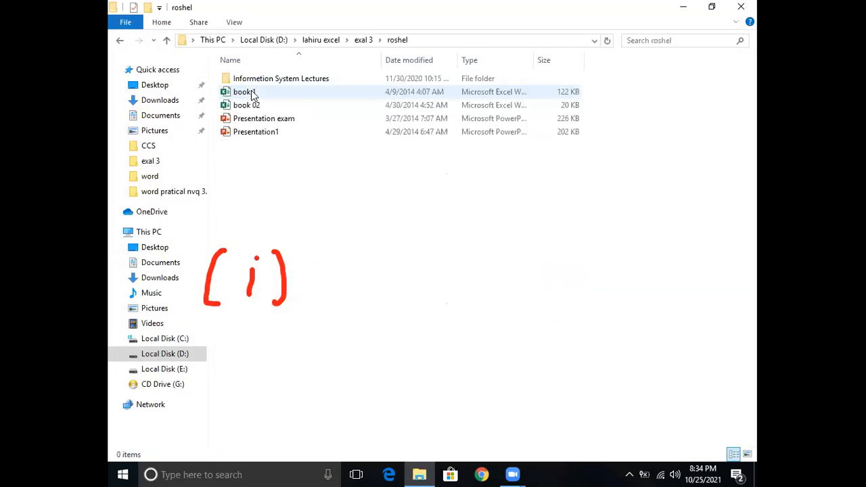
{"action": "double_click", "coordinate": [251, 107]}
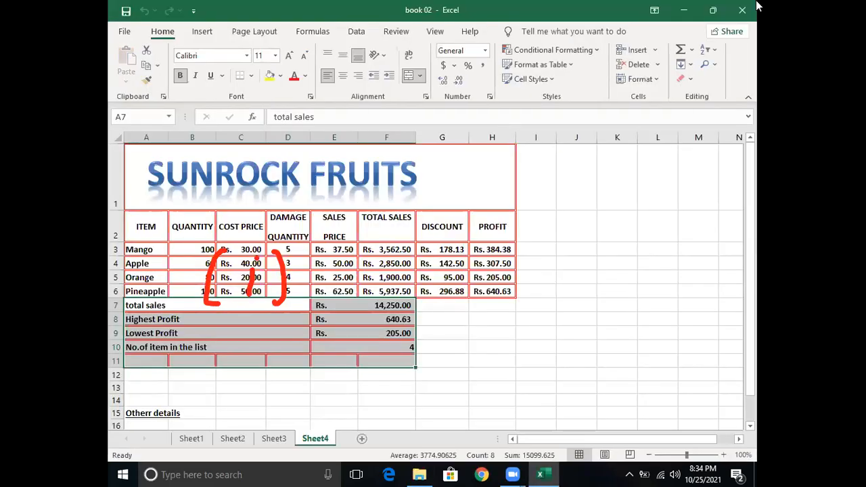
{"action": "left_click", "coordinate": [742, 9]}
- Go back up to the parent folder of exal 3 and open the Excel2 folder
{"action": "left_click", "coordinate": [119, 42]}
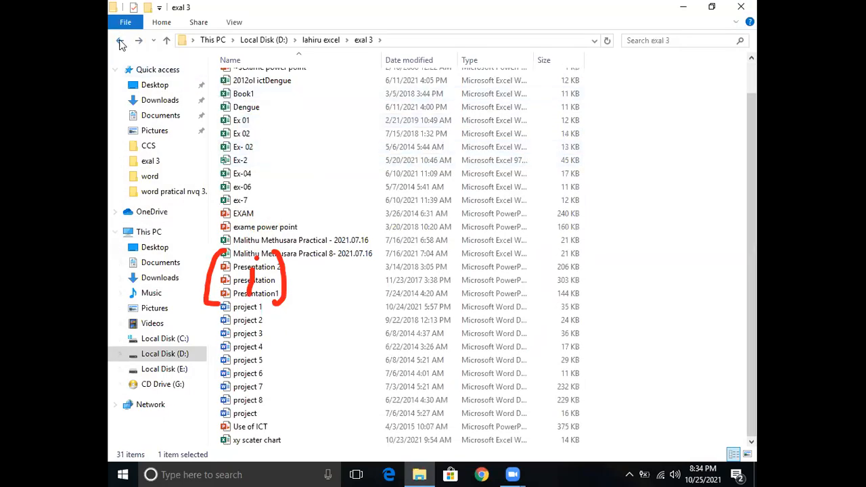
{"action": "left_click", "coordinate": [119, 42]}
{"action": "left_click", "coordinate": [249, 135]}
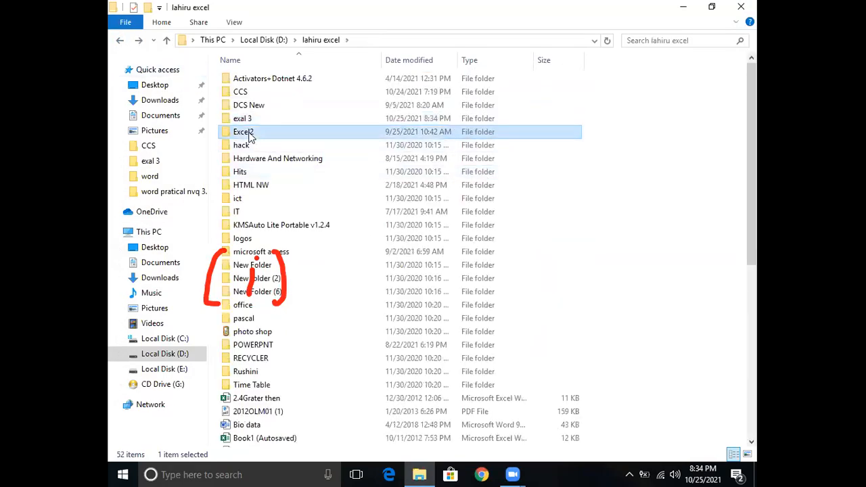
{"action": "double_click", "coordinate": [249, 135]}
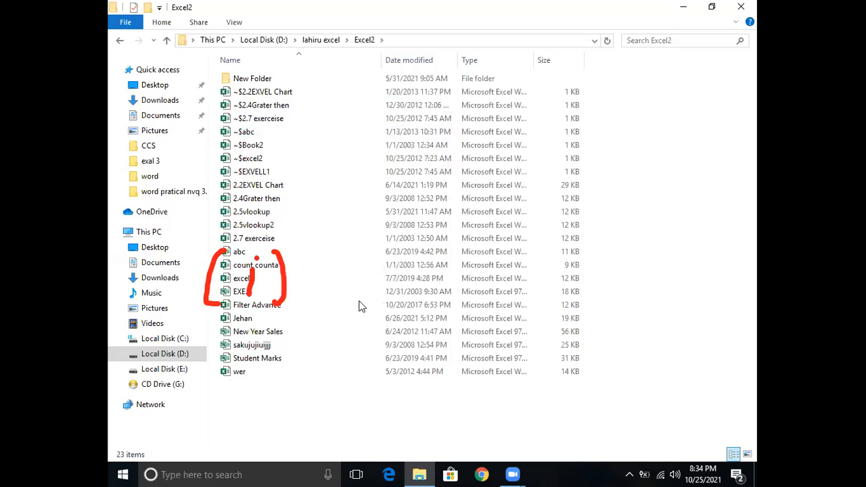
- Clear the red "(i)" annotation and go through the Excel2 workbooks from excel2 up to 2.5vlookup, selecting 2.5vlookup
{"action": "left_click", "coordinate": [405, 39]}
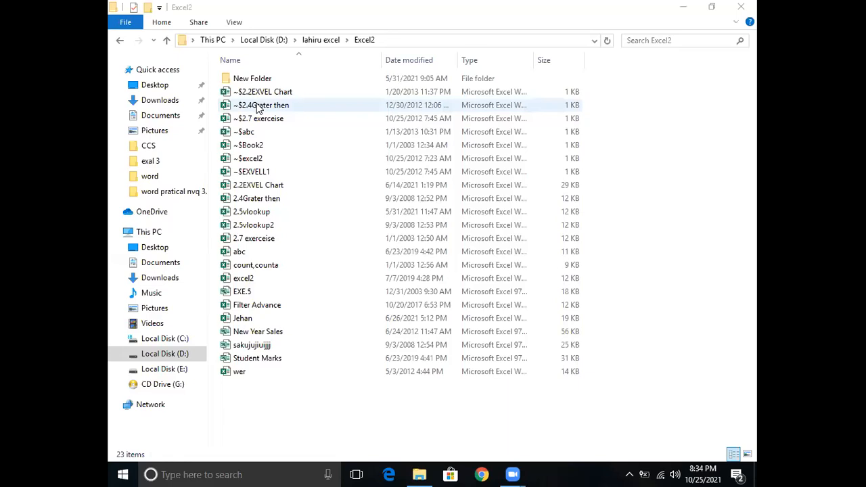
{"action": "left_click", "coordinate": [245, 280]}
{"action": "left_click", "coordinate": [251, 266]}
{"action": "left_click", "coordinate": [252, 238]}
{"action": "left_click", "coordinate": [255, 226]}
{"action": "left_click", "coordinate": [256, 213]}
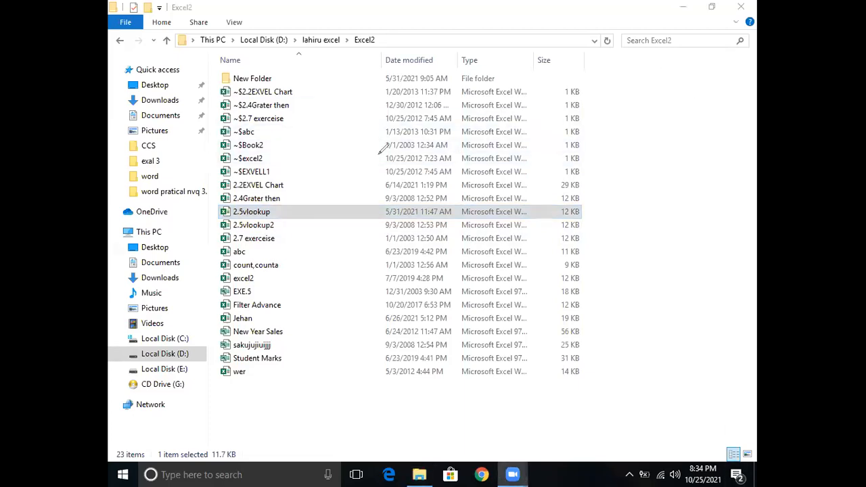
- Handwrite "ii)" in red over the date column of the file list
{"action": "left_click_drag", "start_coordinate": [379, 142], "coordinate": [377, 168]}
{"action": "left_click_drag", "start_coordinate": [409, 143], "coordinate": [409, 168]}
{"action": "left_click", "coordinate": [407, 129]}
{"action": "left_click", "coordinate": [373, 129]}
{"action": "left_click_drag", "start_coordinate": [426, 118], "coordinate": [419, 187]}
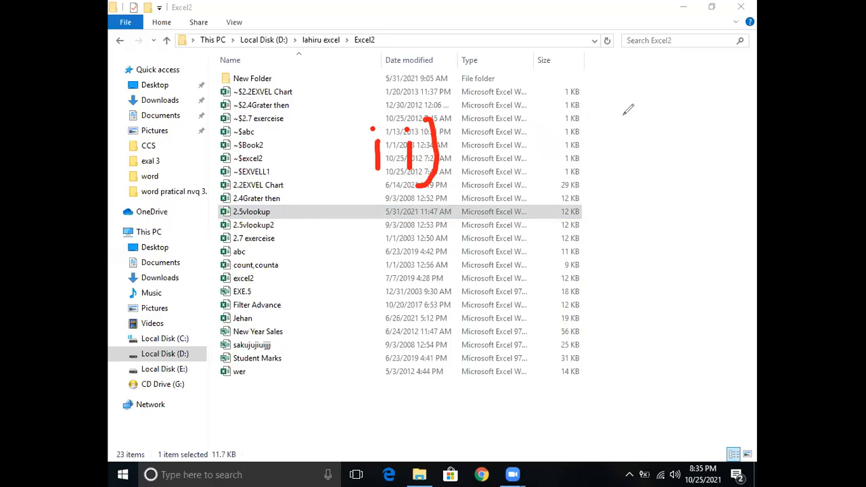
- Launch Excel from the Run prompt and create a blank workbook
{"action": "key", "text": "super+r"}
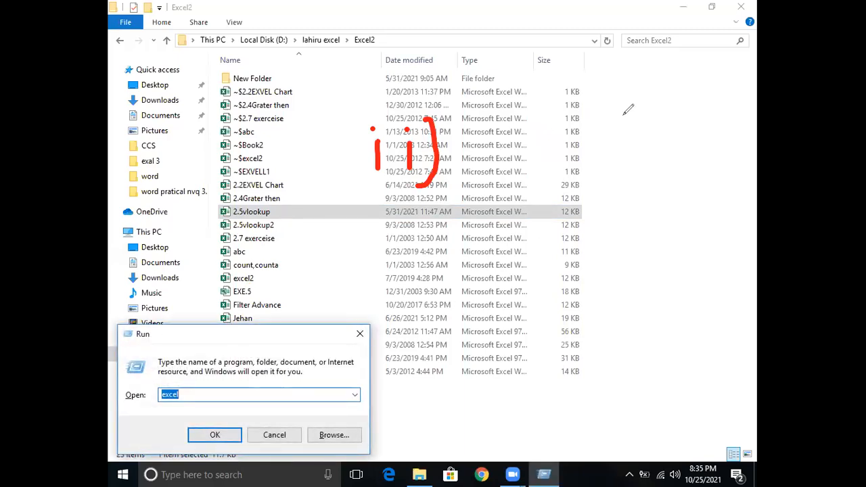
{"action": "key", "text": "Return"}
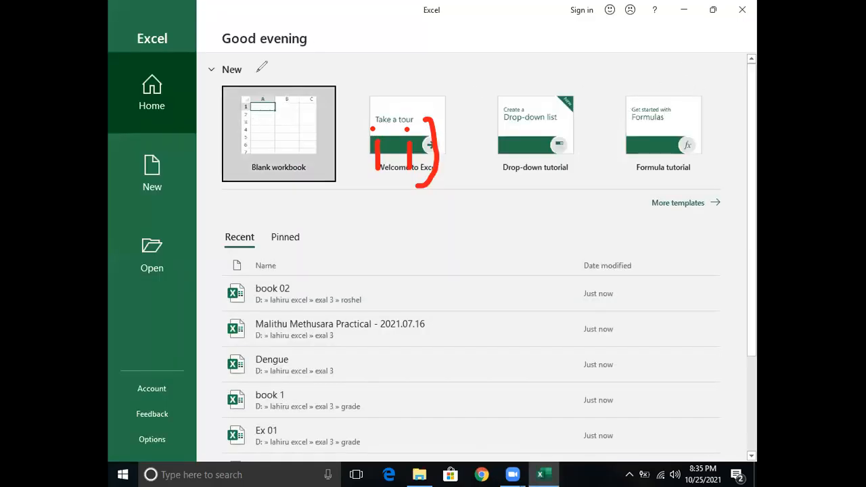
{"action": "left_click", "coordinate": [256, 72]}
{"action": "left_click", "coordinate": [262, 142]}
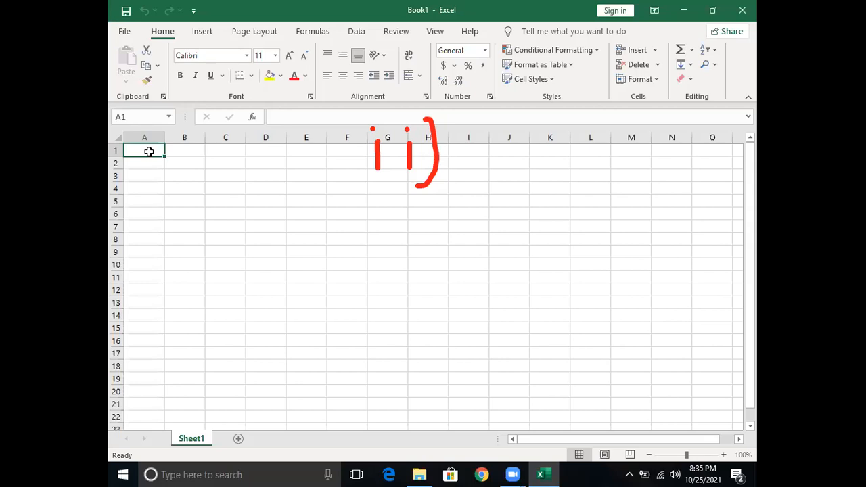
- Merge and center cells A1:D1 and enter the title "sales figures" in them
{"action": "left_click_drag", "start_coordinate": [162, 150], "coordinate": [277, 152]}
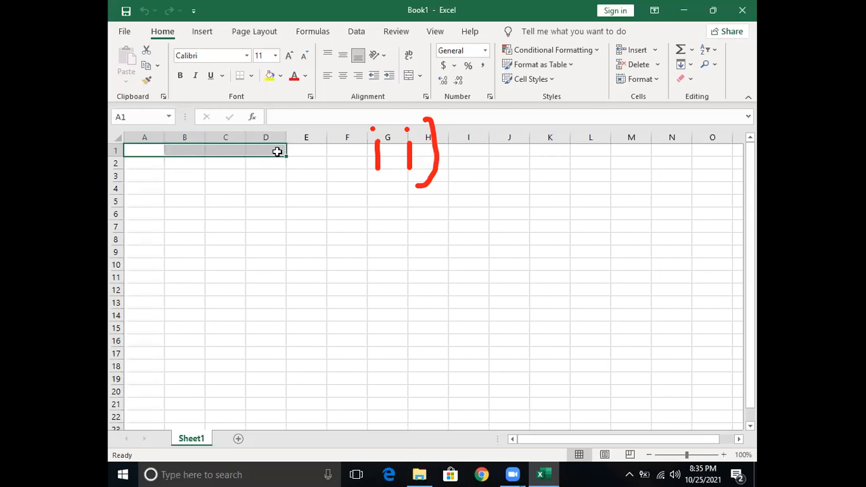
{"action": "left_click", "coordinate": [408, 75]}
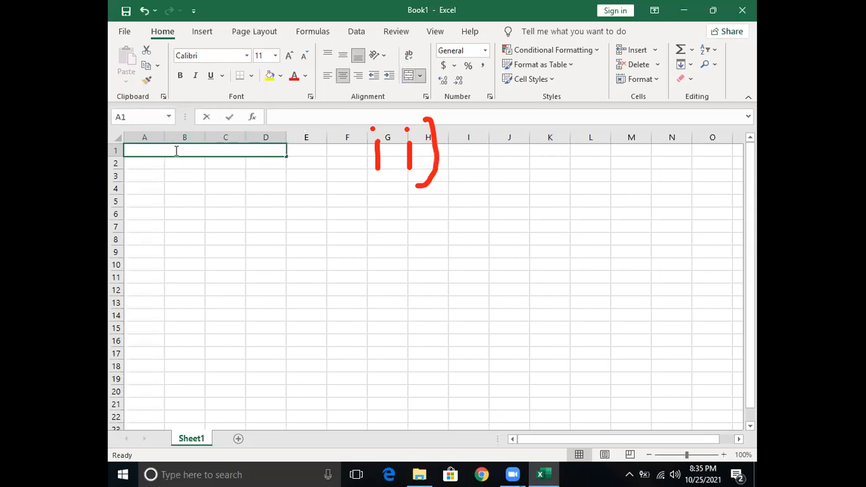
{"action": "type", "text": "sales f"}
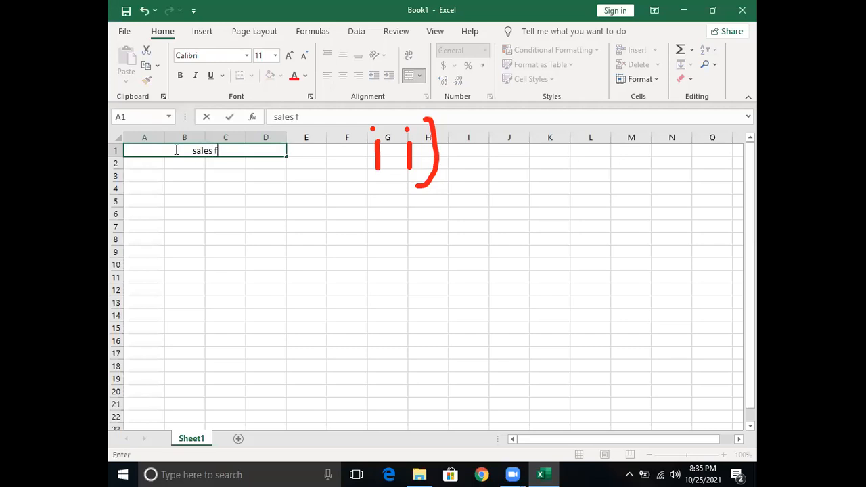
{"action": "type", "text": "igures"}
{"action": "left_click", "coordinate": [322, 59]}
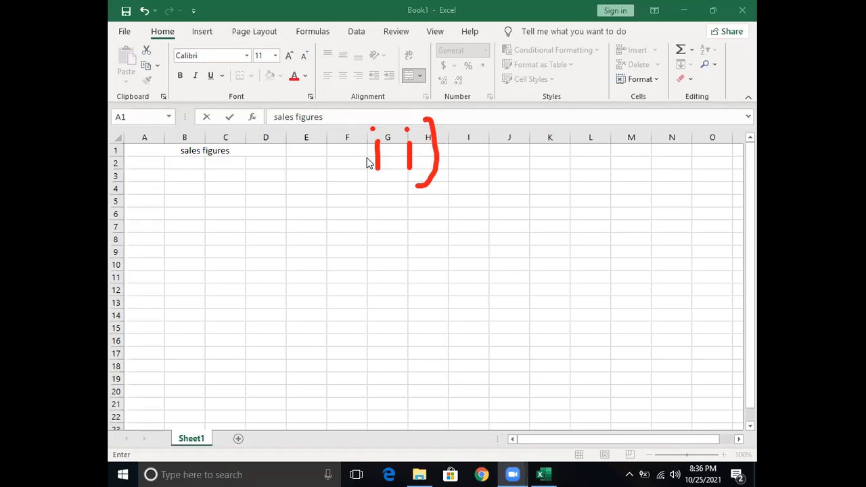
- Enter the column headings "Ruber", "Cocount" and "tea" in cells B2 to D2
{"action": "left_click", "coordinate": [186, 165]}
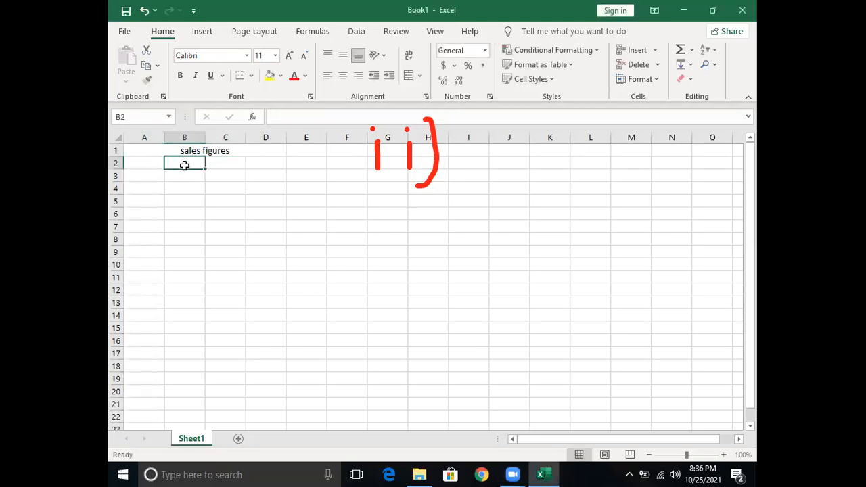
{"action": "type", "text": "Ruber"}
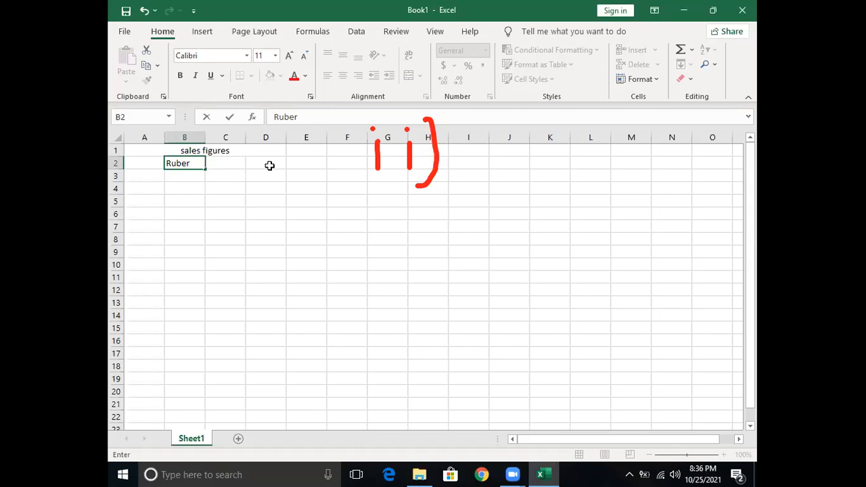
{"action": "left_click", "coordinate": [230, 164]}
{"action": "type", "text": "C"}
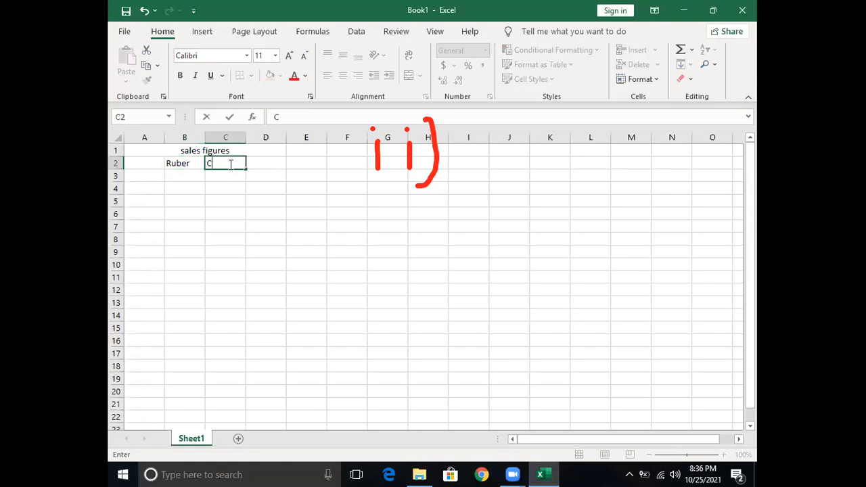
{"action": "type", "text": "ocount"}
{"action": "key", "text": "Tab"}
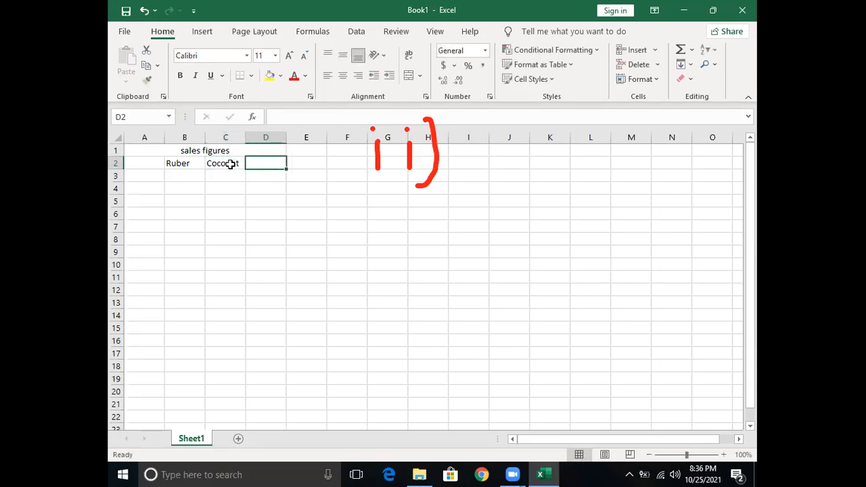
{"action": "type", "text": "tea"}
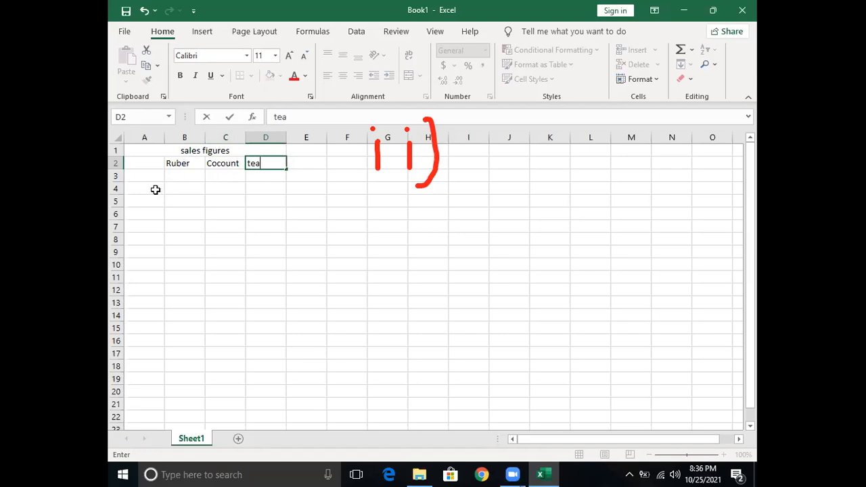
{"action": "left_click", "coordinate": [136, 176]}
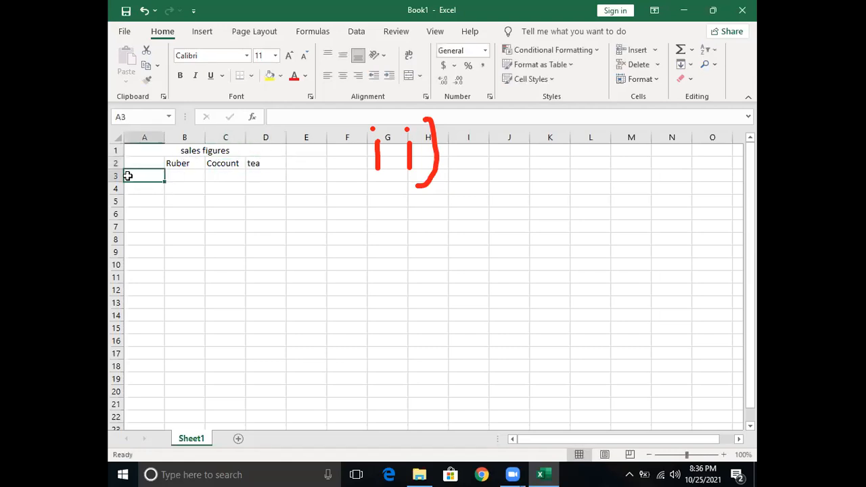
- Enter "January" in A3 and fill the month series down to March in A5
{"action": "type", "text": "Ja"}
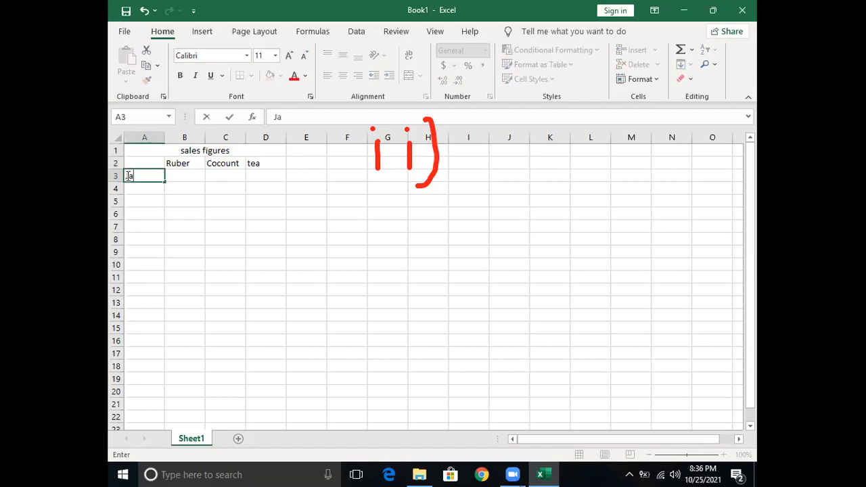
{"action": "type", "text": "nuary"}
{"action": "left_click", "coordinate": [193, 213]}
{"action": "left_click", "coordinate": [149, 178]}
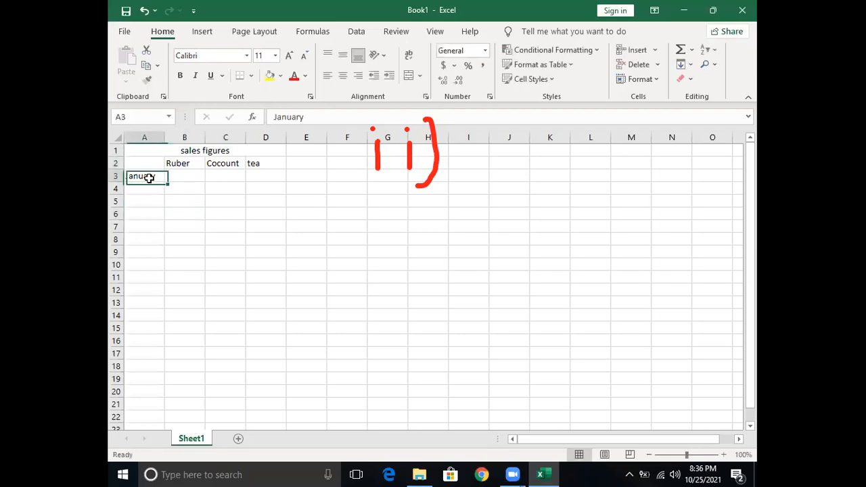
{"action": "left_click_drag", "start_coordinate": [167, 182], "coordinate": [165, 213]}
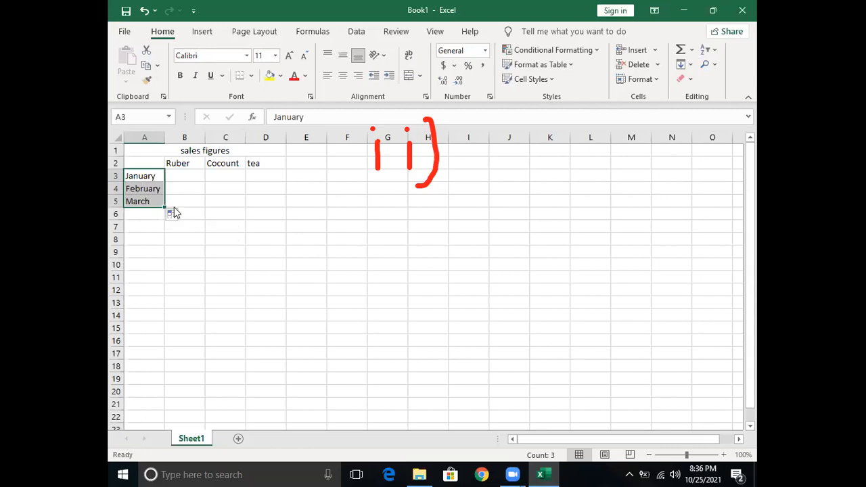
- Enter the January sales figures 100, 100 and 200 in cells B3 to D3
{"action": "left_click", "coordinate": [174, 176]}
{"action": "type", "text": "100"}
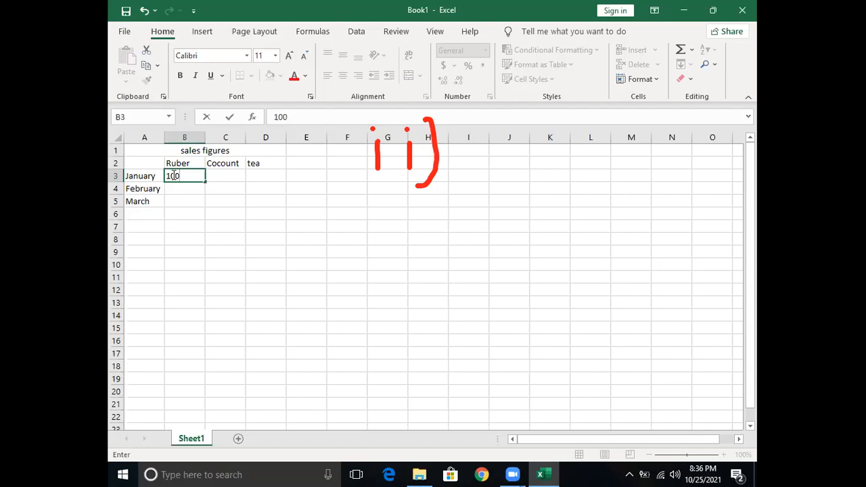
{"action": "key", "text": "Tab"}
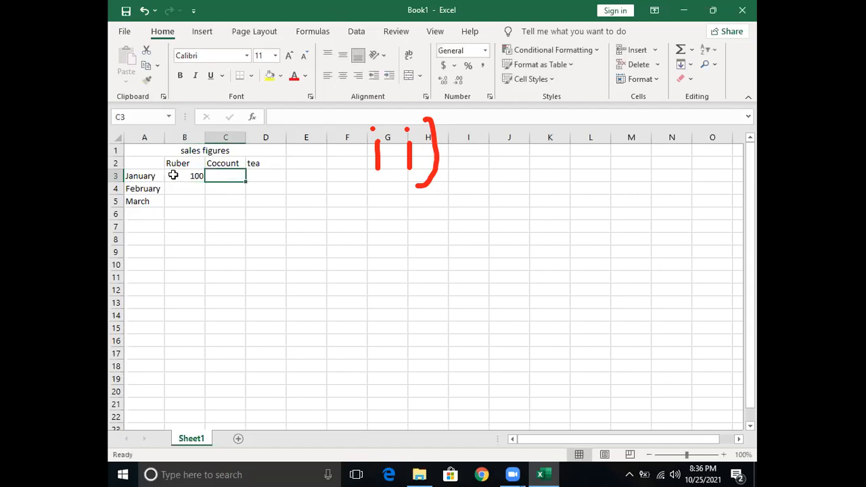
{"action": "type", "text": "100"}
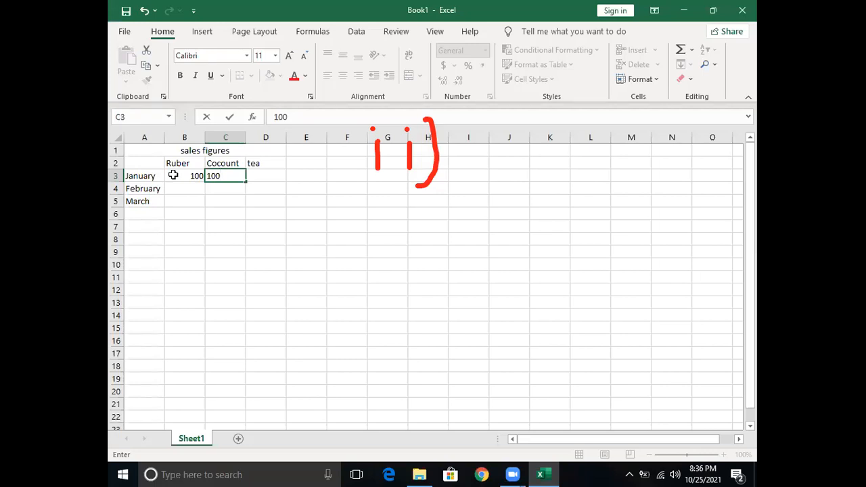
{"action": "key", "text": "Tab"}
{"action": "type", "text": "200"}
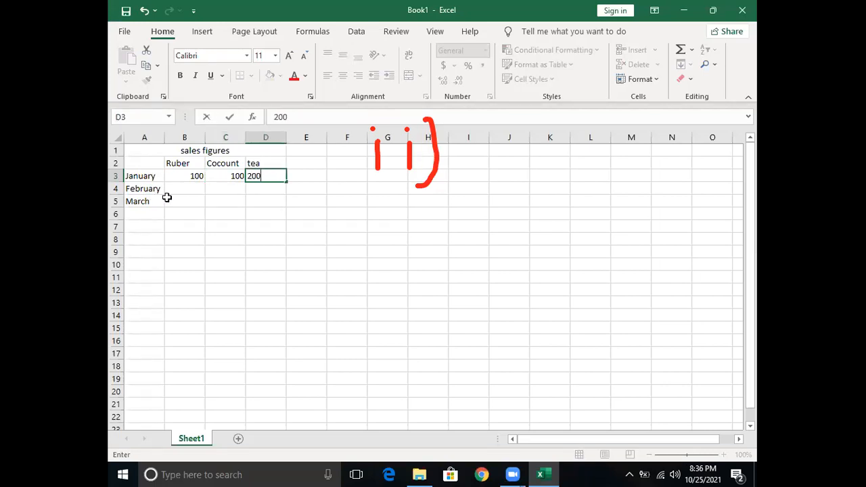
- Enter the February sales figures 160, 120 and 170 in cells B4 to D4
{"action": "left_click", "coordinate": [172, 191]}
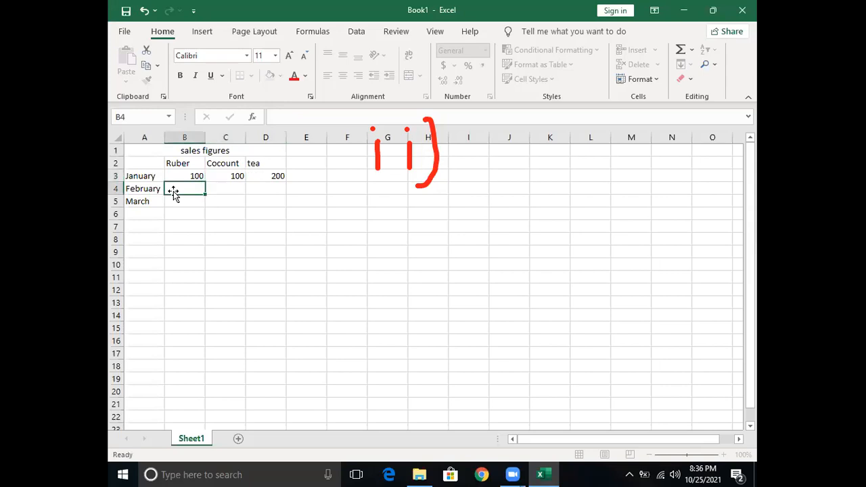
{"action": "type", "text": "160"}
{"action": "key", "text": "Tab"}
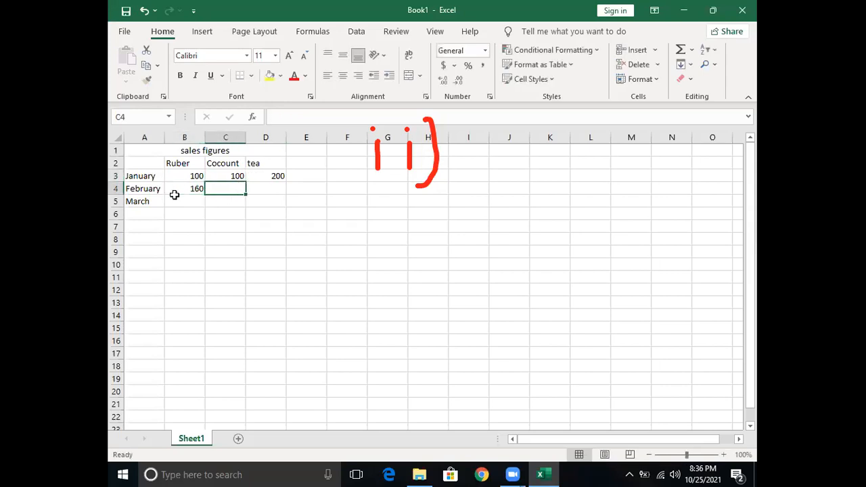
{"action": "type", "text": "120"}
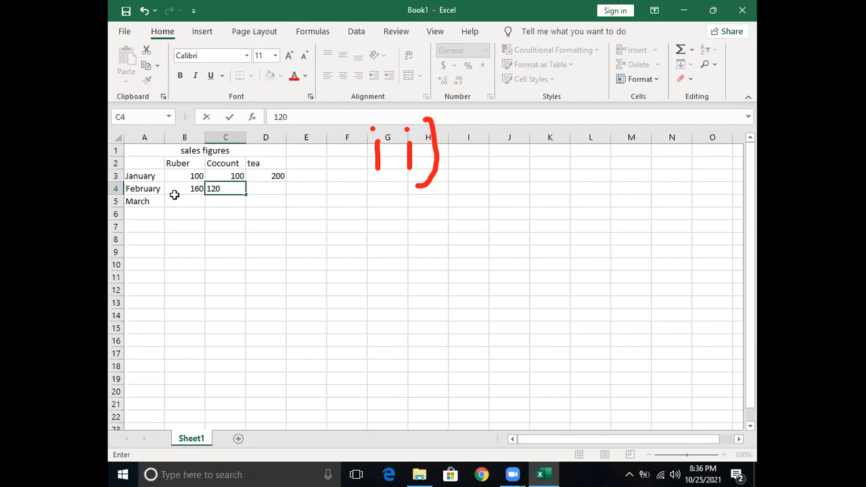
{"action": "key", "text": "Tab"}
{"action": "type", "text": "170"}
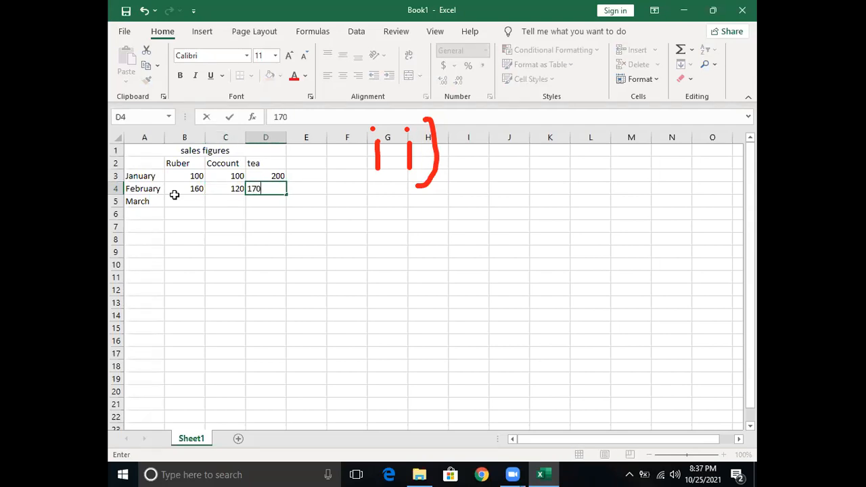
- Enter the March sales figures: 180 for tea, 95 for Cocount and 120 for Ruber
{"action": "key", "text": "Return"}
{"action": "type", "text": "180"}
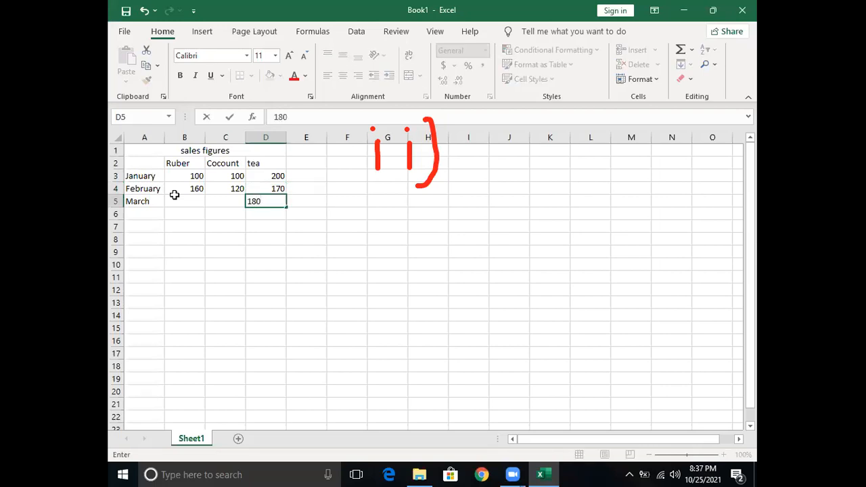
{"action": "key", "text": "Left"}
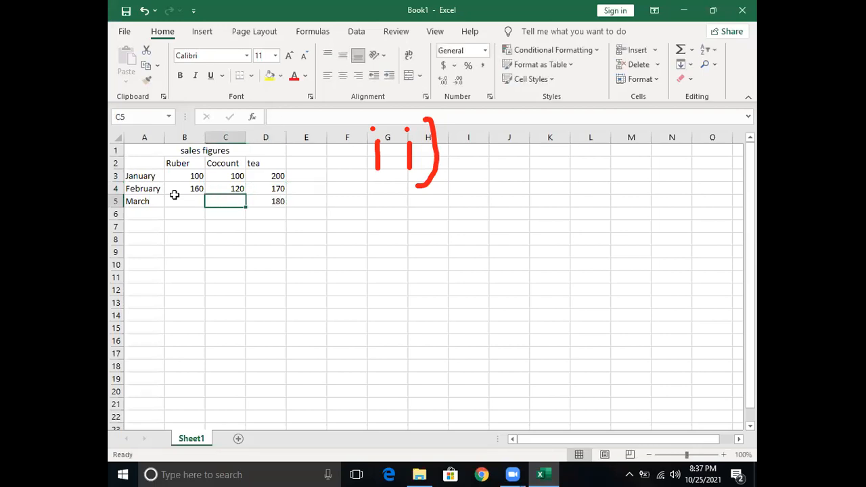
{"action": "type", "text": "95"}
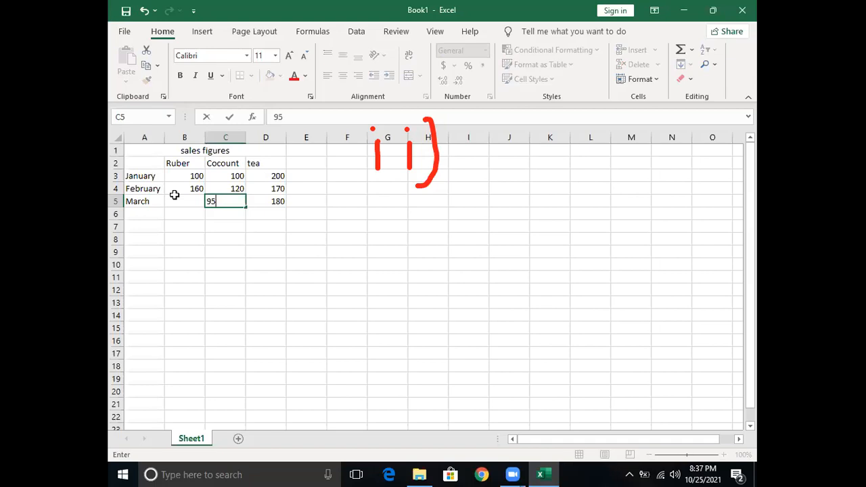
{"action": "left_click", "coordinate": [174, 197]}
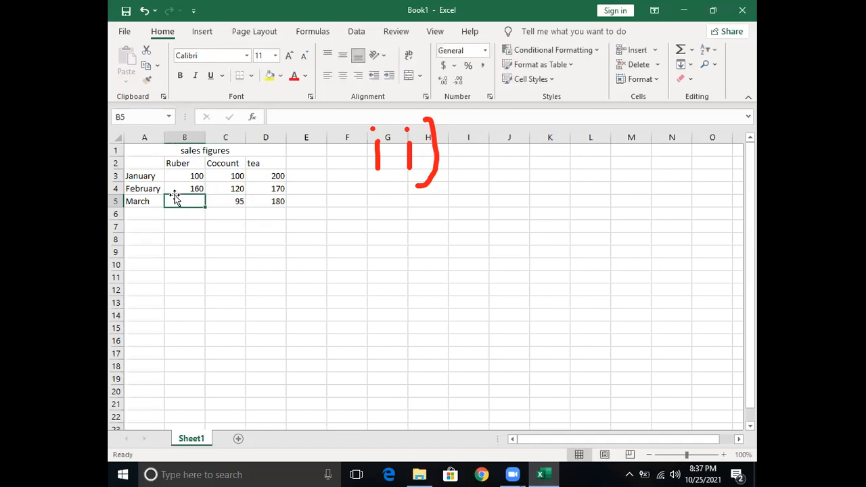
{"action": "type", "text": "120"}
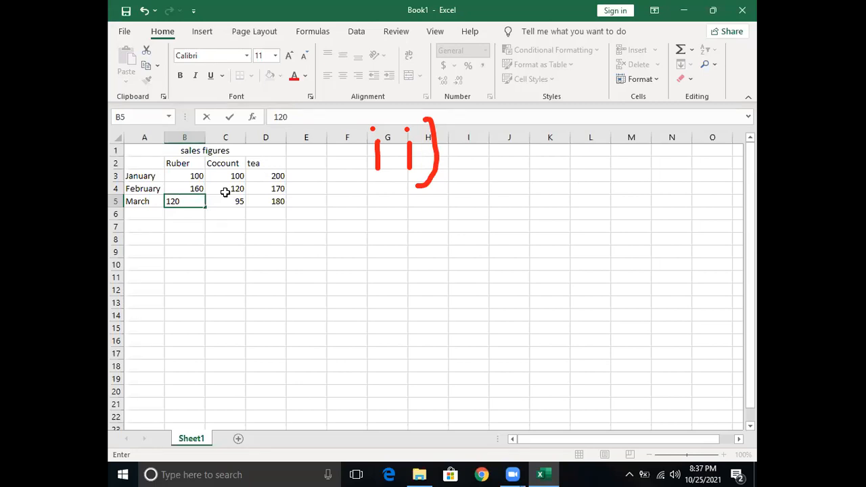
- Apply all borders to the table A1:D5 and fill the merged title cell with yellow
{"action": "left_click_drag", "start_coordinate": [140, 151], "coordinate": [271, 201]}
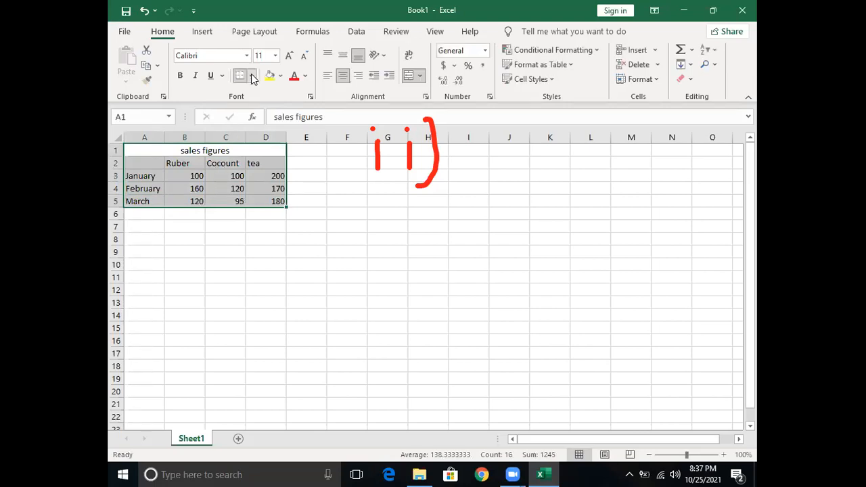
{"action": "left_click", "coordinate": [252, 78]}
{"action": "left_click", "coordinate": [270, 201]}
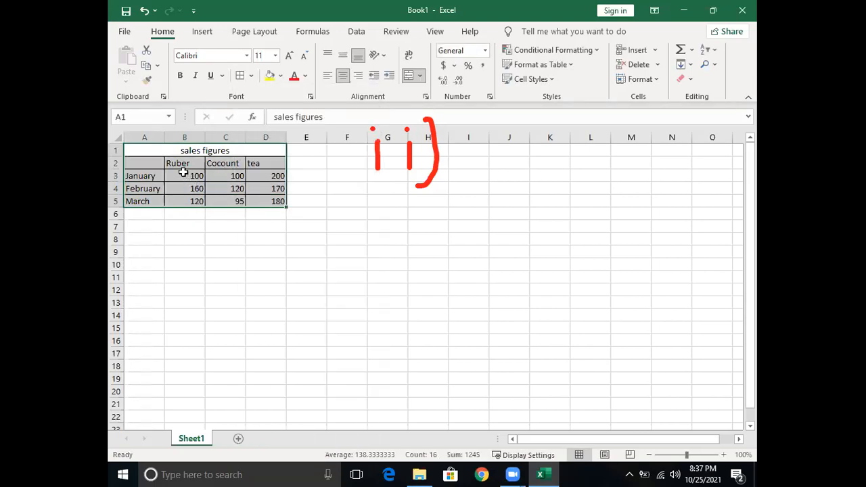
{"action": "left_click", "coordinate": [175, 150]}
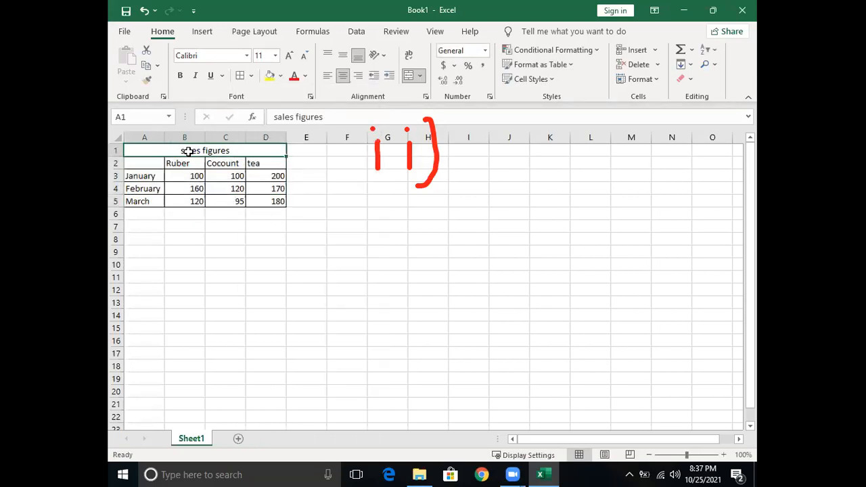
{"action": "left_click", "coordinate": [270, 76]}
{"action": "left_click", "coordinate": [298, 198]}
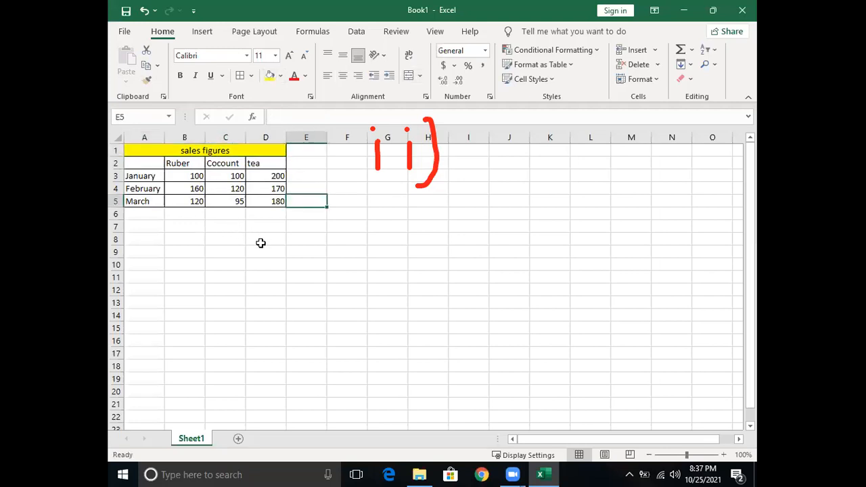
{"action": "left_click", "coordinate": [368, 174]}
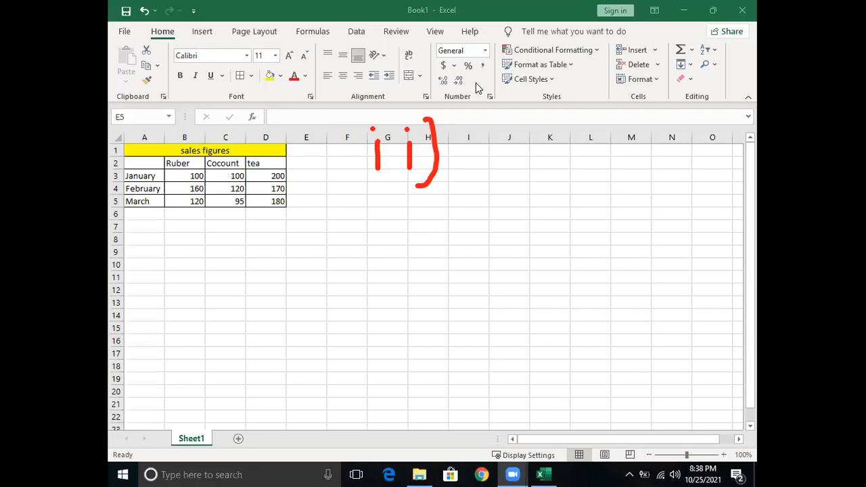
{"action": "left_click", "coordinate": [299, 256]}
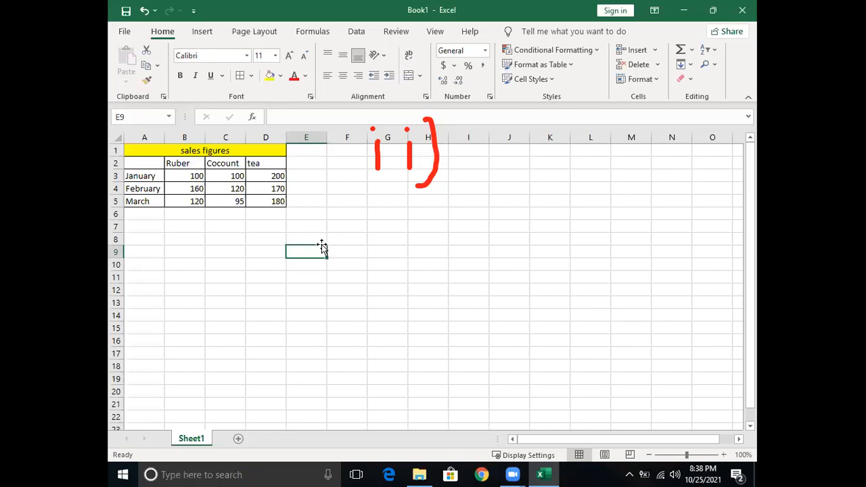
{"action": "type", "text": "I"}
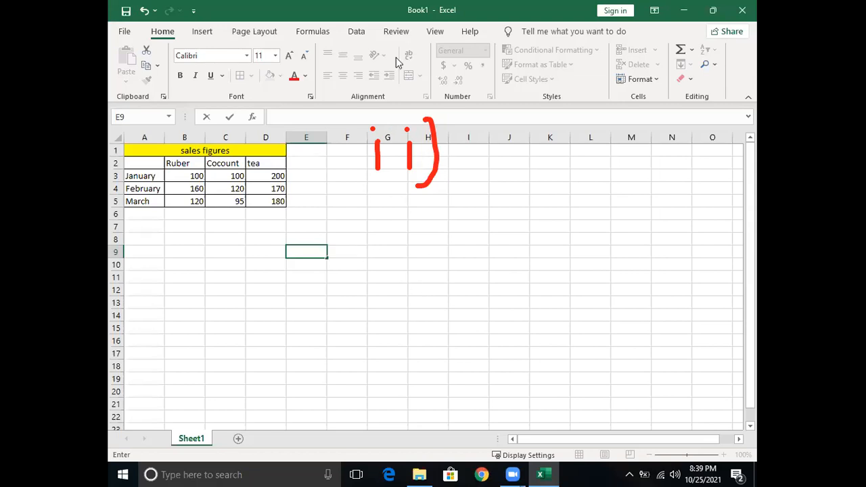
{"action": "left_click", "coordinate": [398, 63]}
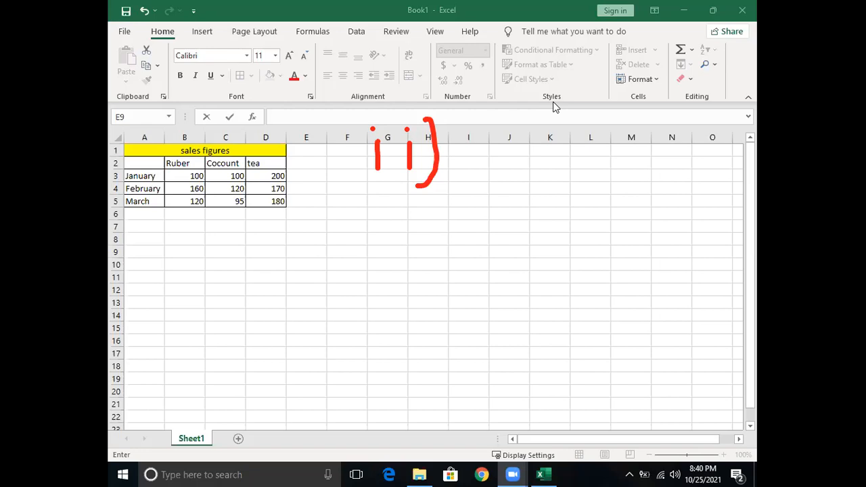
- Enter the label "Total" in A7 and apply all borders to cell B7 beside it
{"action": "left_click", "coordinate": [141, 224]}
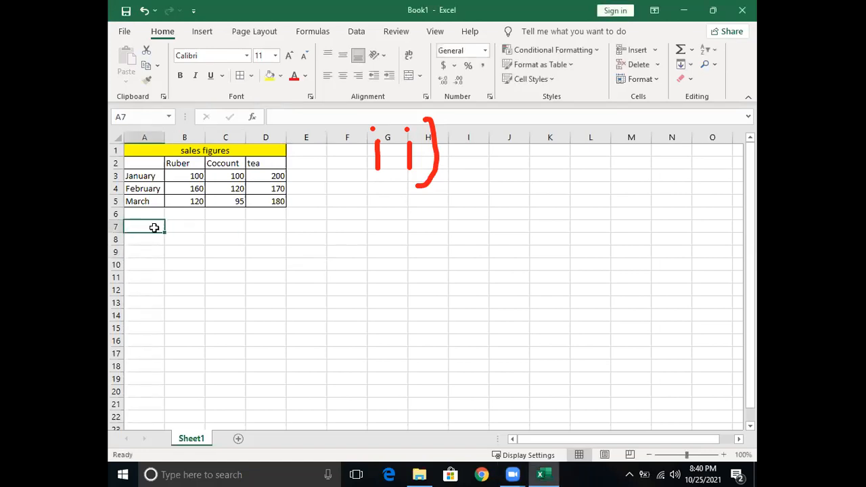
{"action": "type", "text": "Total"}
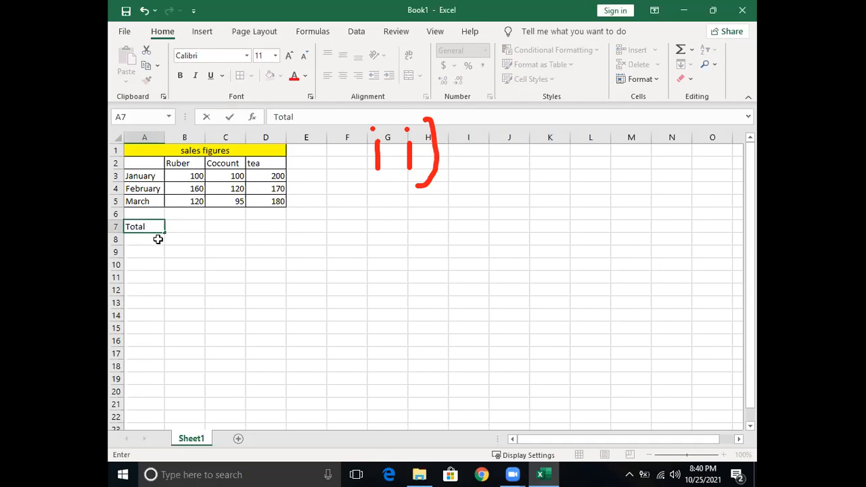
{"action": "left_click", "coordinate": [179, 226]}
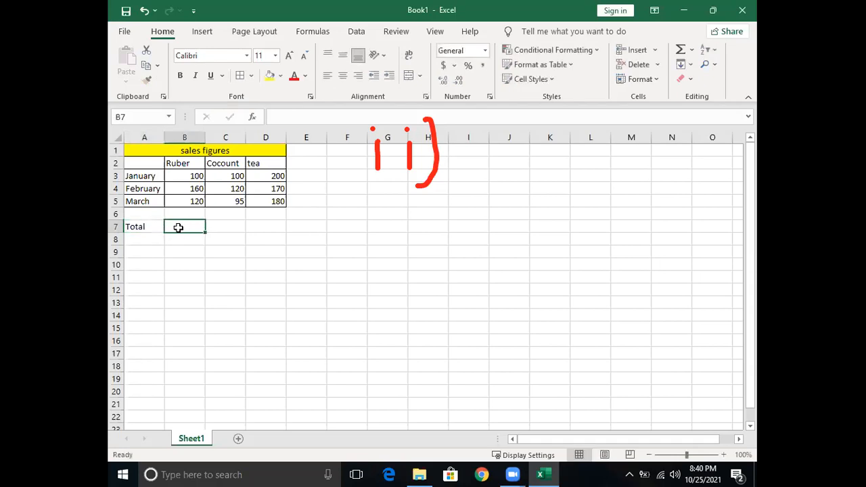
{"action": "left_click", "coordinate": [251, 75]}
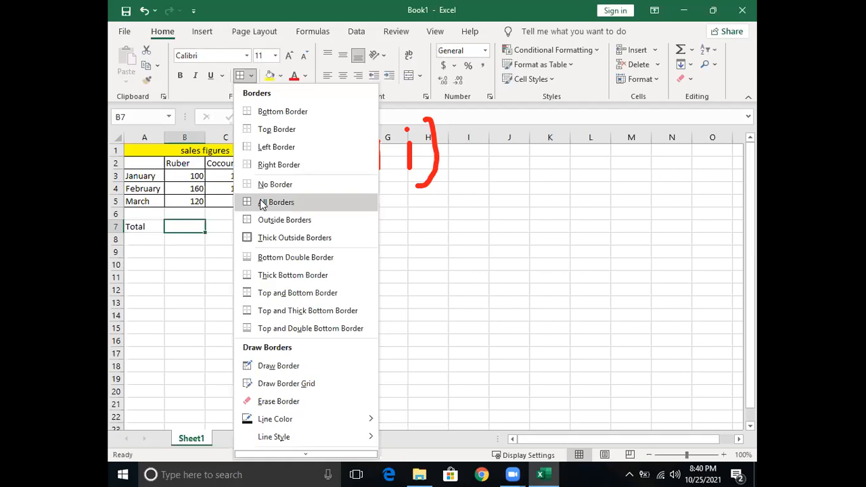
{"action": "left_click", "coordinate": [264, 202]}
{"action": "left_click", "coordinate": [228, 237]}
{"action": "left_click", "coordinate": [377, 228]}
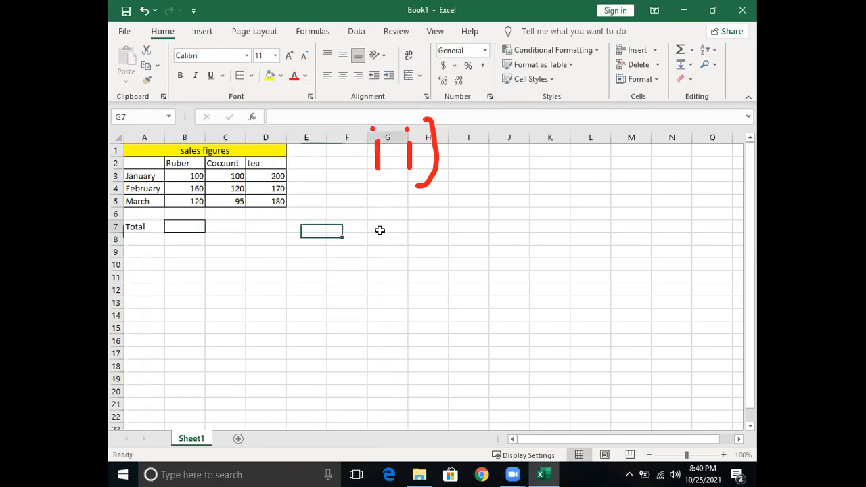
- Apply all borders to cells B6:B7 under the Ruber column
{"action": "mouse_move", "coordinate": [186, 216]}
{"action": "left_mouse_down"}
{"action": "mouse_move", "coordinate": [187, 209]}
{"action": "mouse_move", "coordinate": [185, 228]}
{"action": "left_mouse_up"}
{"action": "left_click", "coordinate": [240, 77]}
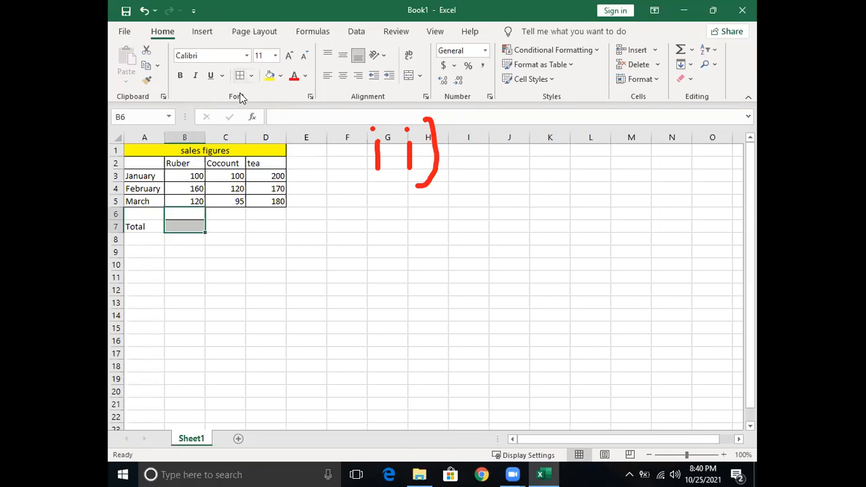
{"action": "left_click", "coordinate": [255, 240]}
{"action": "left_click", "coordinate": [194, 226]}
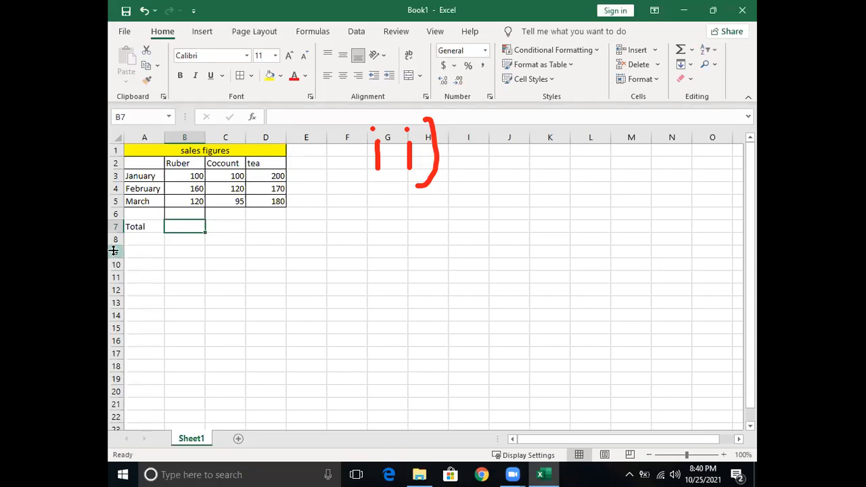
- Enter the label "Average" in A8 and apply all borders to cells B7:B8
{"action": "left_click", "coordinate": [138, 235]}
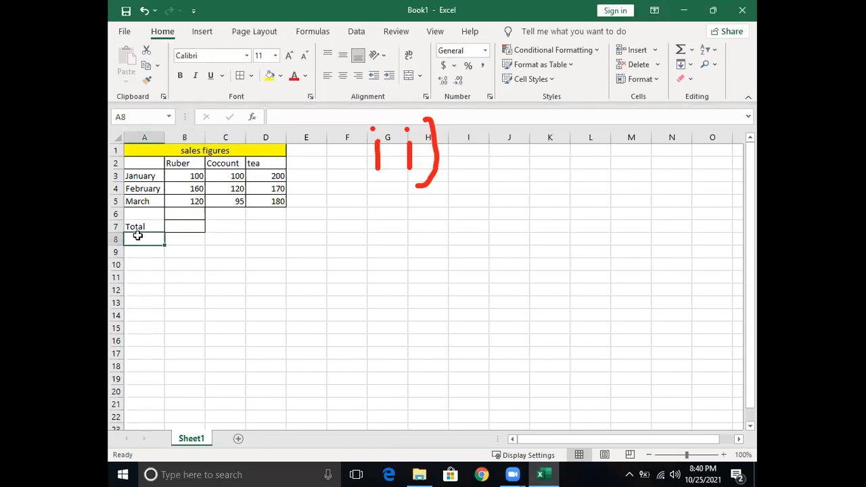
{"action": "type", "text": "Average"}
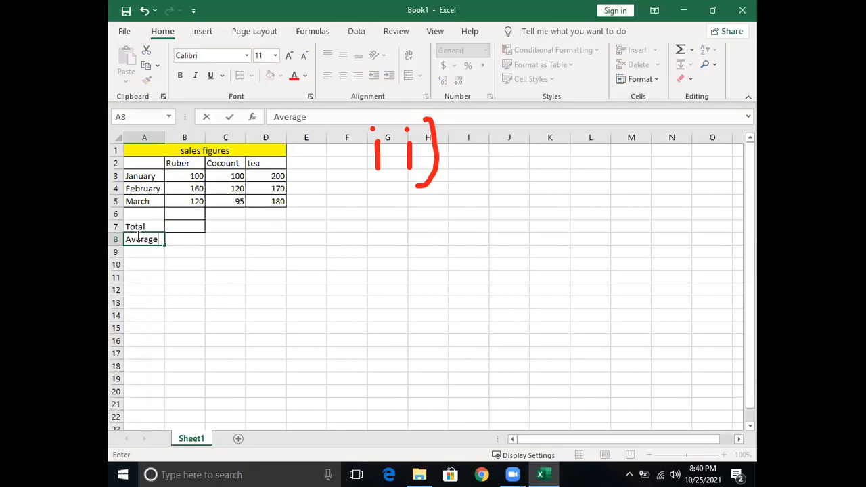
{"action": "left_click_drag", "start_coordinate": [180, 226], "coordinate": [180, 241]}
{"action": "left_click", "coordinate": [241, 79]}
{"action": "left_click", "coordinate": [230, 240]}
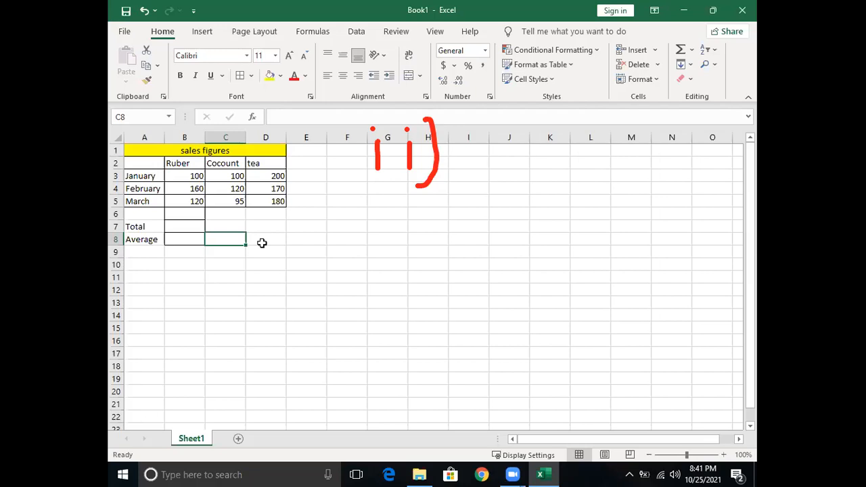
{"action": "left_click", "coordinate": [175, 226]}
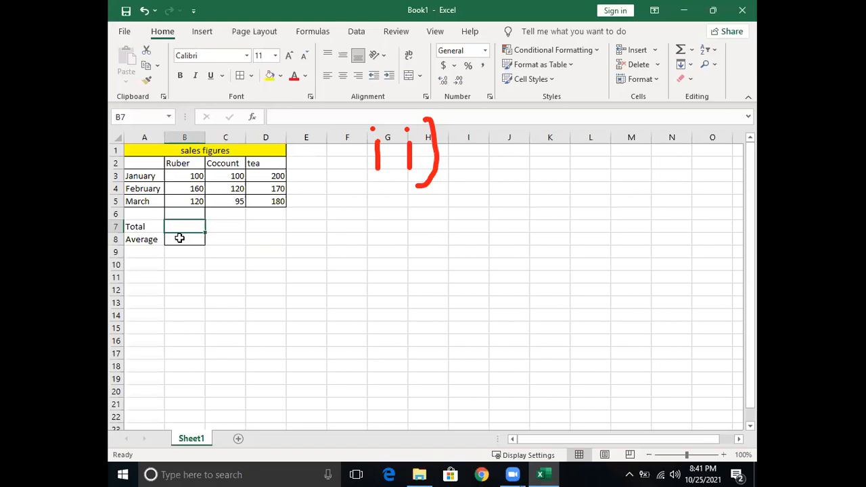
- Widen column B of the sales figures table slightly
{"action": "left_click", "coordinate": [179, 240]}
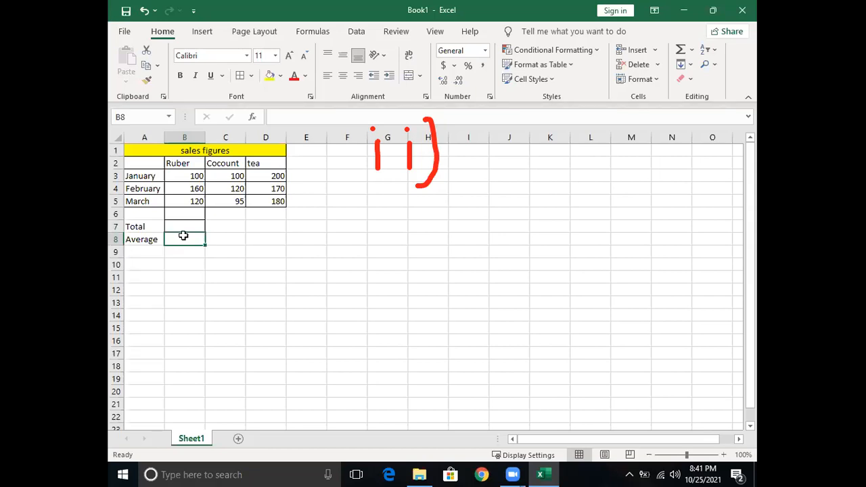
{"action": "left_click_drag", "start_coordinate": [209, 138], "coordinate": [222, 138]}
{"action": "left_click", "coordinate": [177, 227]}
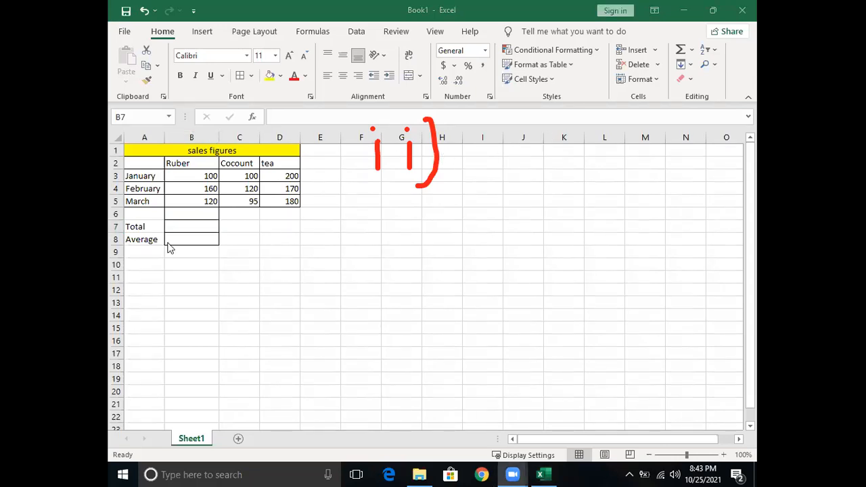
{"action": "left_click", "coordinate": [186, 227]}
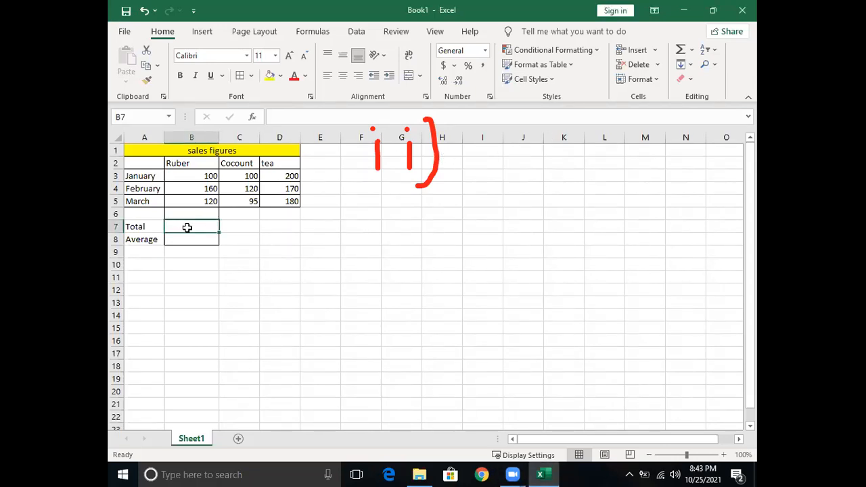
{"action": "type", "text": "="}
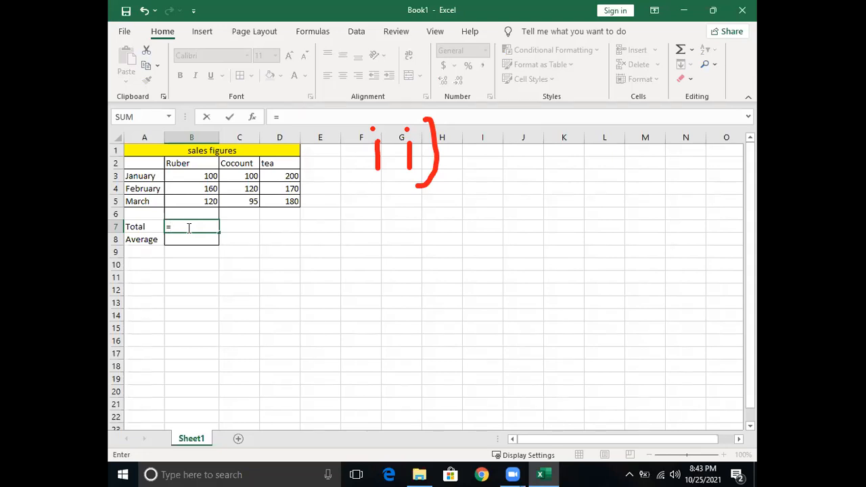
{"action": "key", "text": "BackSpace"}
{"action": "left_click", "coordinate": [194, 239]}
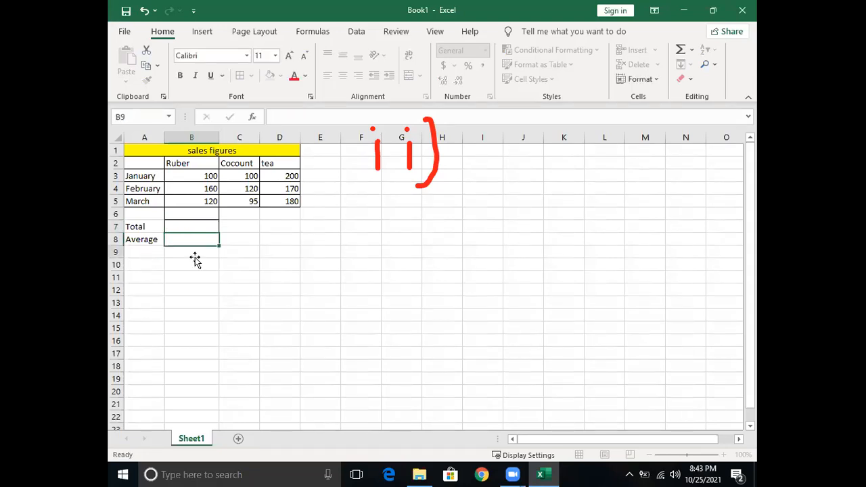
{"action": "left_click", "coordinate": [195, 257]}
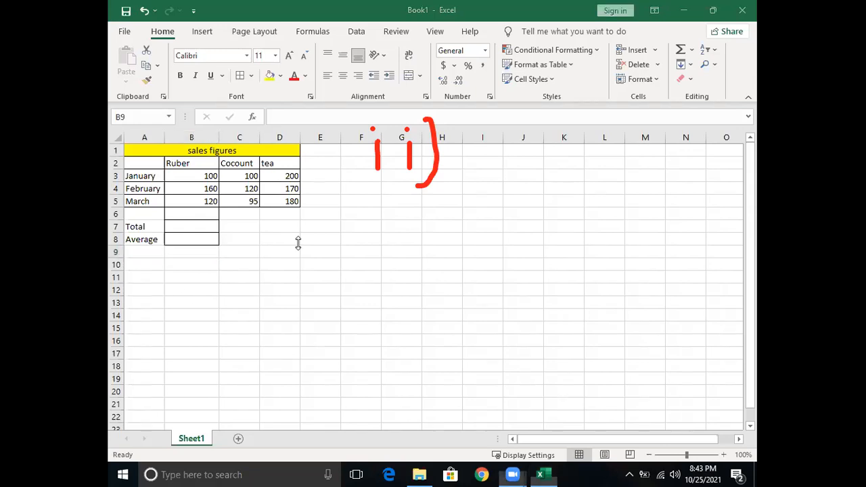
- Handwrite the formula =sum(B3:B5) as a red annotation below the sales figures table
{"action": "mouse_move", "coordinate": [286, 296]}
{"action": "left_mouse_down"}
{"action": "mouse_move", "coordinate": [315, 296]}
{"action": "mouse_move", "coordinate": [323, 313]}
{"action": "left_mouse_up"}
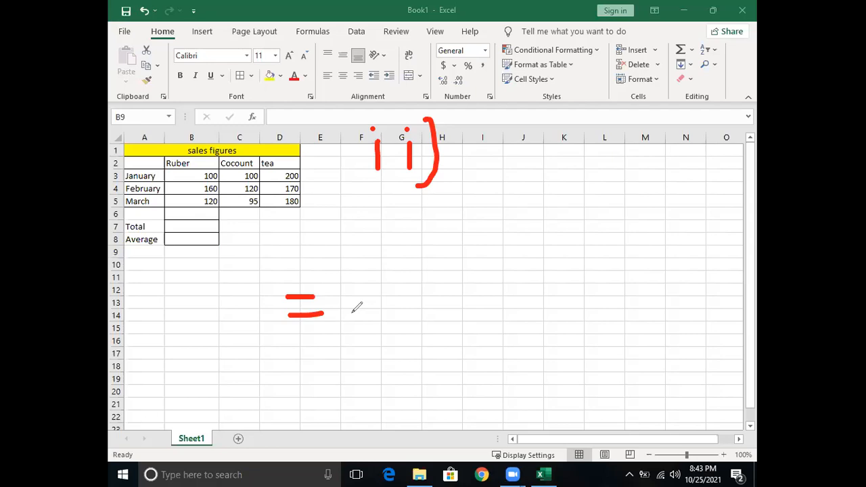
{"action": "left_click_drag", "start_coordinate": [343, 286], "coordinate": [330, 315]}
{"action": "mouse_move", "coordinate": [349, 306]}
{"action": "left_mouse_down"}
{"action": "mouse_move", "coordinate": [363, 290]}
{"action": "mouse_move", "coordinate": [377, 296]}
{"action": "mouse_move", "coordinate": [383, 287]}
{"action": "mouse_move", "coordinate": [404, 301]}
{"action": "left_mouse_up"}
{"action": "mouse_move", "coordinate": [426, 257]}
{"action": "left_mouse_down"}
{"action": "mouse_move", "coordinate": [413, 289]}
{"action": "mouse_move", "coordinate": [432, 318]}
{"action": "left_mouse_up"}
{"action": "mouse_move", "coordinate": [430, 277]}
{"action": "left_mouse_down"}
{"action": "mouse_move", "coordinate": [432, 301]}
{"action": "mouse_move", "coordinate": [456, 288]}
{"action": "mouse_move", "coordinate": [436, 303]}
{"action": "left_mouse_up"}
{"action": "mouse_move", "coordinate": [463, 270]}
{"action": "left_mouse_down"}
{"action": "mouse_move", "coordinate": [479, 283]}
{"action": "mouse_move", "coordinate": [472, 304]}
{"action": "left_mouse_up"}
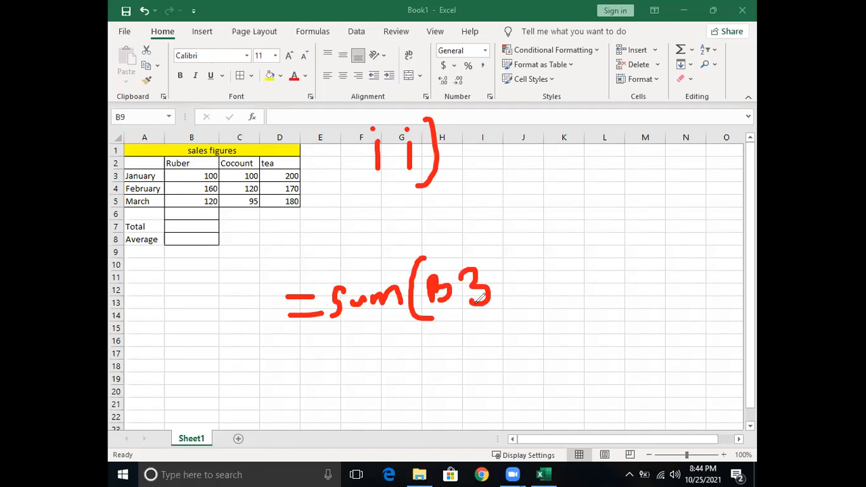
{"action": "left_click", "coordinate": [497, 276]}
{"action": "left_click", "coordinate": [504, 296]}
{"action": "mouse_move", "coordinate": [521, 261]}
{"action": "left_mouse_down"}
{"action": "mouse_move", "coordinate": [523, 274]}
{"action": "mouse_move", "coordinate": [527, 254]}
{"action": "mouse_move", "coordinate": [555, 283]}
{"action": "mouse_move", "coordinate": [536, 293]}
{"action": "left_mouse_up"}
{"action": "left_click_drag", "start_coordinate": [566, 251], "coordinate": [556, 278]}
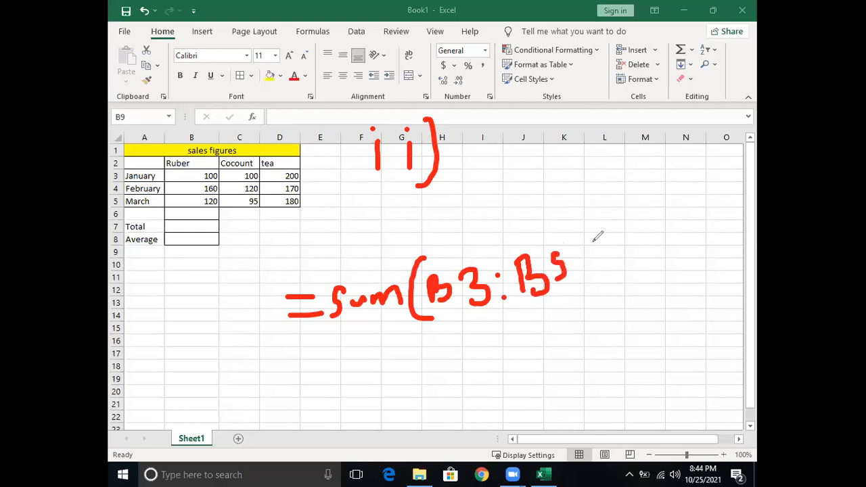
{"action": "left_click_drag", "start_coordinate": [584, 230], "coordinate": [616, 283]}
- Handwrite the equivalent cell-address formula =B3+B4+B5 beneath the sum formula
{"action": "mouse_move", "coordinate": [329, 359]}
{"action": "left_mouse_down"}
{"action": "mouse_move", "coordinate": [300, 357]}
{"action": "mouse_move", "coordinate": [329, 369]}
{"action": "left_mouse_up"}
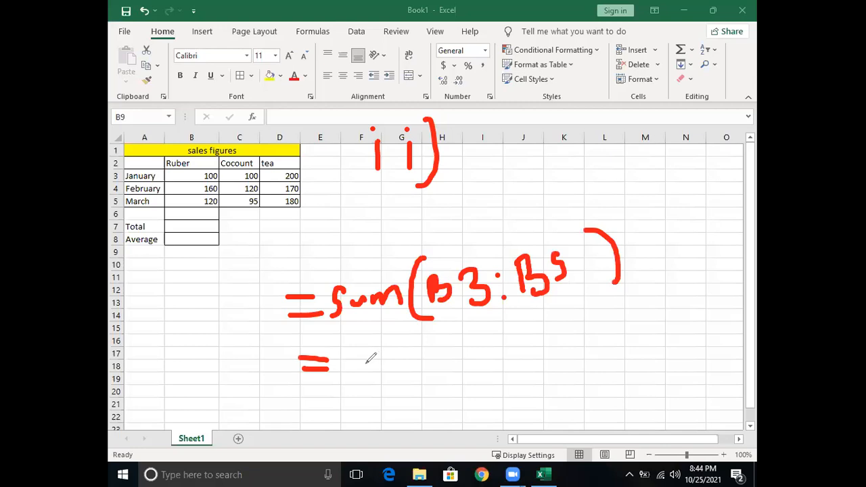
{"action": "mouse_move", "coordinate": [346, 346]}
{"action": "left_mouse_down"}
{"action": "mouse_move", "coordinate": [345, 370]}
{"action": "mouse_move", "coordinate": [373, 352]}
{"action": "mouse_move", "coordinate": [349, 372]}
{"action": "left_mouse_up"}
{"action": "mouse_move", "coordinate": [379, 347]}
{"action": "left_mouse_down"}
{"action": "mouse_move", "coordinate": [383, 357]}
{"action": "mouse_move", "coordinate": [397, 356]}
{"action": "mouse_move", "coordinate": [383, 370]}
{"action": "mouse_move", "coordinate": [435, 349]}
{"action": "mouse_move", "coordinate": [417, 373]}
{"action": "left_mouse_up"}
{"action": "mouse_move", "coordinate": [447, 338]}
{"action": "left_mouse_down"}
{"action": "mouse_move", "coordinate": [445, 370]}
{"action": "mouse_move", "coordinate": [467, 353]}
{"action": "mouse_move", "coordinate": [443, 374]}
{"action": "left_mouse_up"}
{"action": "mouse_move", "coordinate": [482, 338]}
{"action": "left_mouse_down"}
{"action": "mouse_move", "coordinate": [473, 367]}
{"action": "mouse_move", "coordinate": [500, 342]}
{"action": "mouse_move", "coordinate": [496, 376]}
{"action": "mouse_move", "coordinate": [545, 349]}
{"action": "mouse_move", "coordinate": [526, 385]}
{"action": "left_mouse_up"}
{"action": "mouse_move", "coordinate": [549, 344]}
{"action": "left_mouse_down"}
{"action": "mouse_move", "coordinate": [548, 369]}
{"action": "mouse_move", "coordinate": [568, 354]}
{"action": "mouse_move", "coordinate": [549, 372]}
{"action": "left_mouse_up"}
{"action": "left_click_drag", "start_coordinate": [601, 336], "coordinate": [596, 364]}
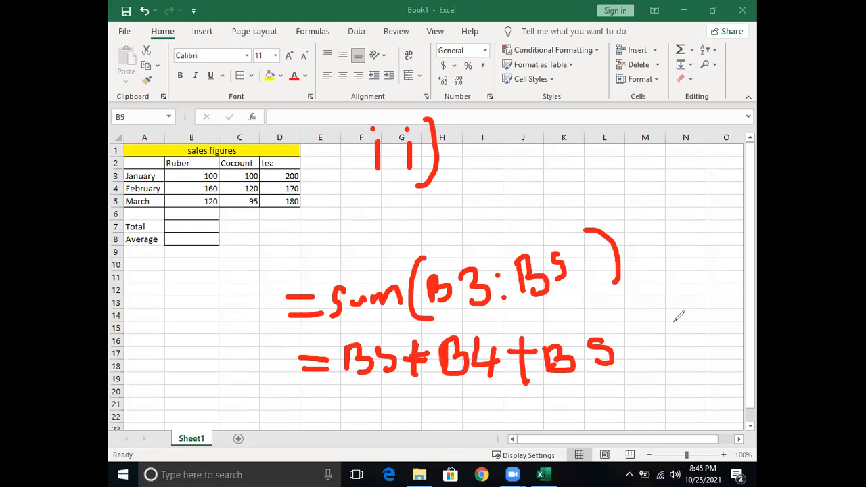
- Clear the existing annotations and handwrite the formula =average(B3:B5) below the table
{"action": "left_click", "coordinate": [546, 118]}
{"action": "mouse_move", "coordinate": [282, 256]}
{"action": "left_mouse_down"}
{"action": "mouse_move", "coordinate": [263, 272]}
{"action": "mouse_move", "coordinate": [293, 269]}
{"action": "mouse_move", "coordinate": [290, 276]}
{"action": "mouse_move", "coordinate": [322, 251]}
{"action": "mouse_move", "coordinate": [355, 277]}
{"action": "mouse_move", "coordinate": [382, 252]}
{"action": "mouse_move", "coordinate": [405, 270]}
{"action": "mouse_move", "coordinate": [418, 269]}
{"action": "mouse_move", "coordinate": [425, 308]}
{"action": "left_mouse_up"}
{"action": "left_click", "coordinate": [343, 265]}
{"action": "mouse_move", "coordinate": [455, 256]}
{"action": "left_mouse_down"}
{"action": "mouse_move", "coordinate": [446, 245]}
{"action": "mouse_move", "coordinate": [462, 279]}
{"action": "left_mouse_up"}
{"action": "mouse_move", "coordinate": [223, 267]}
{"action": "left_mouse_down"}
{"action": "mouse_move", "coordinate": [252, 264]}
{"action": "mouse_move", "coordinate": [256, 278]}
{"action": "left_mouse_up"}
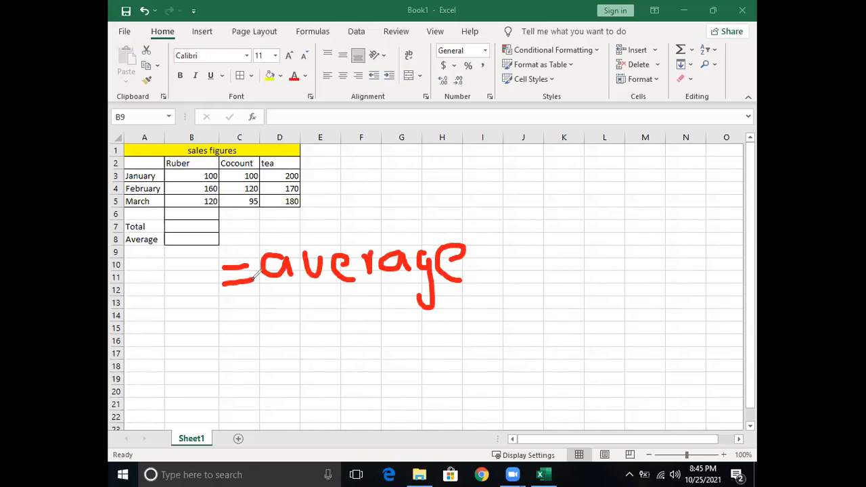
{"action": "left_click_drag", "start_coordinate": [499, 230], "coordinate": [501, 280]}
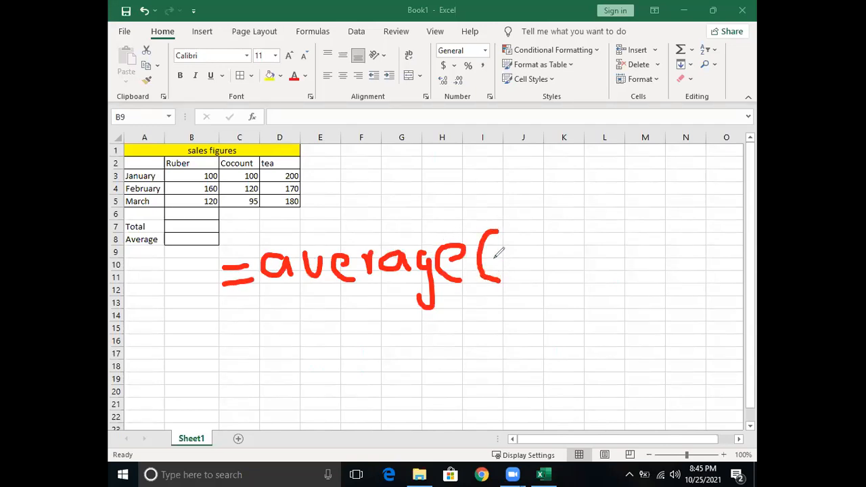
{"action": "mouse_move", "coordinate": [502, 249]}
{"action": "left_mouse_down"}
{"action": "mouse_move", "coordinate": [502, 266]}
{"action": "mouse_move", "coordinate": [509, 247]}
{"action": "mouse_move", "coordinate": [521, 253]}
{"action": "mouse_move", "coordinate": [517, 265]}
{"action": "left_mouse_up"}
{"action": "mouse_move", "coordinate": [530, 237]}
{"action": "left_mouse_down"}
{"action": "mouse_move", "coordinate": [540, 234]}
{"action": "mouse_move", "coordinate": [538, 270]}
{"action": "left_mouse_up"}
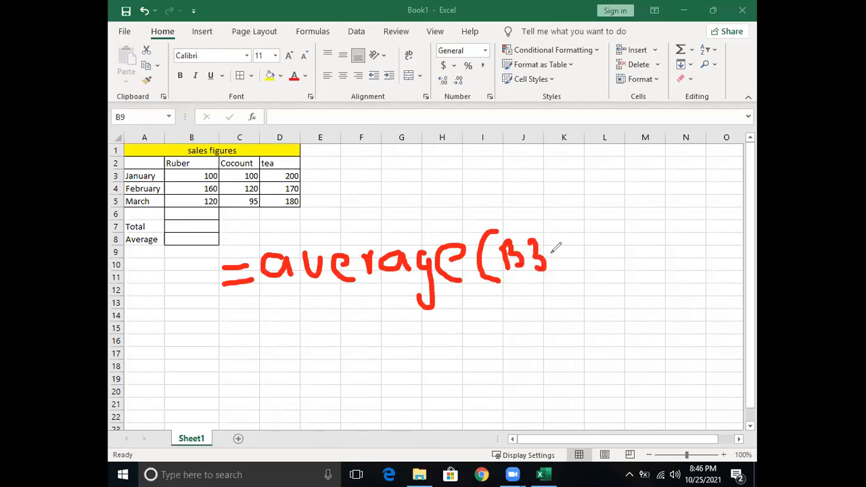
{"action": "left_click", "coordinate": [551, 241]}
{"action": "left_click", "coordinate": [558, 264]}
{"action": "mouse_move", "coordinate": [574, 236]}
{"action": "left_mouse_down"}
{"action": "mouse_move", "coordinate": [573, 266]}
{"action": "mouse_move", "coordinate": [598, 232]}
{"action": "mouse_move", "coordinate": [596, 264]}
{"action": "left_mouse_up"}
{"action": "mouse_move", "coordinate": [622, 216]}
{"action": "left_mouse_down"}
{"action": "mouse_move", "coordinate": [638, 232]}
{"action": "mouse_move", "coordinate": [629, 265]}
{"action": "left_mouse_up"}
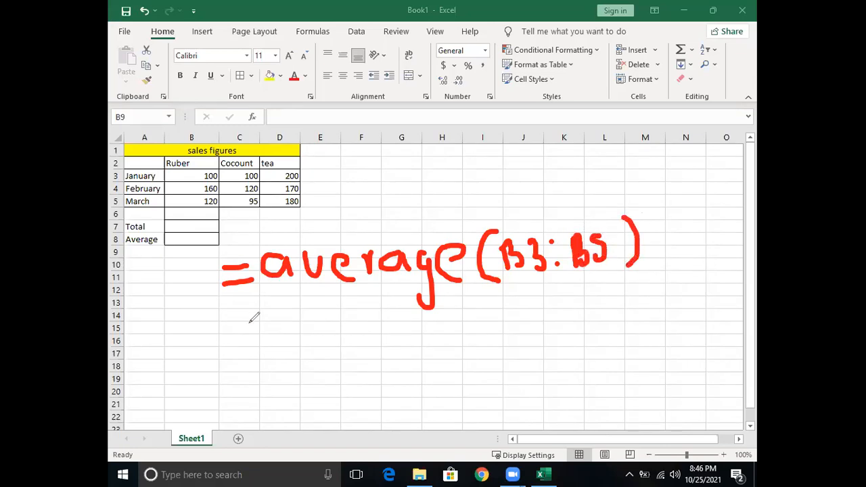
- Handwrite the equivalent cell-address formula =(B3+B4+B5)/3 beneath the average formula
{"action": "mouse_move", "coordinate": [230, 329]}
{"action": "left_mouse_down"}
{"action": "mouse_move", "coordinate": [258, 328]}
{"action": "mouse_move", "coordinate": [260, 339]}
{"action": "left_mouse_up"}
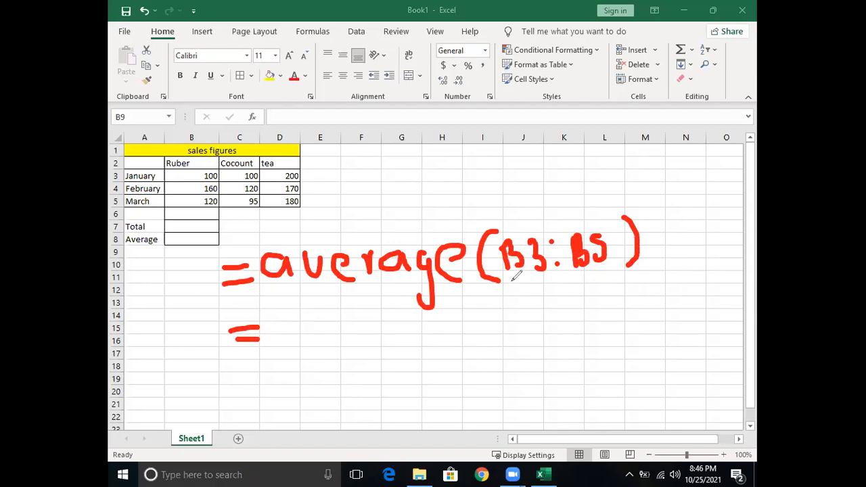
{"action": "left_click_drag", "start_coordinate": [283, 320], "coordinate": [286, 345]}
{"action": "left_click_drag", "start_coordinate": [284, 312], "coordinate": [288, 351]}
{"action": "mouse_move", "coordinate": [318, 323]}
{"action": "left_mouse_down"}
{"action": "mouse_move", "coordinate": [326, 315]}
{"action": "mouse_move", "coordinate": [323, 347]}
{"action": "mouse_move", "coordinate": [367, 328]}
{"action": "mouse_move", "coordinate": [357, 361]}
{"action": "left_mouse_up"}
{"action": "mouse_move", "coordinate": [380, 305]}
{"action": "left_mouse_down"}
{"action": "mouse_move", "coordinate": [381, 345]}
{"action": "mouse_move", "coordinate": [404, 313]}
{"action": "mouse_move", "coordinate": [424, 343]}
{"action": "left_mouse_up"}
{"action": "left_click_drag", "start_coordinate": [419, 310], "coordinate": [415, 361]}
{"action": "mouse_move", "coordinate": [446, 334]}
{"action": "left_mouse_down"}
{"action": "mouse_move", "coordinate": [467, 333]}
{"action": "mouse_move", "coordinate": [455, 356]}
{"action": "left_mouse_up"}
{"action": "mouse_move", "coordinate": [477, 313]}
{"action": "left_mouse_down"}
{"action": "mouse_move", "coordinate": [481, 350]}
{"action": "mouse_move", "coordinate": [483, 317]}
{"action": "mouse_move", "coordinate": [488, 352]}
{"action": "mouse_move", "coordinate": [479, 349]}
{"action": "left_mouse_up"}
{"action": "mouse_move", "coordinate": [515, 315]}
{"action": "left_mouse_down"}
{"action": "mouse_move", "coordinate": [523, 339]}
{"action": "mouse_move", "coordinate": [508, 345]}
{"action": "left_mouse_up"}
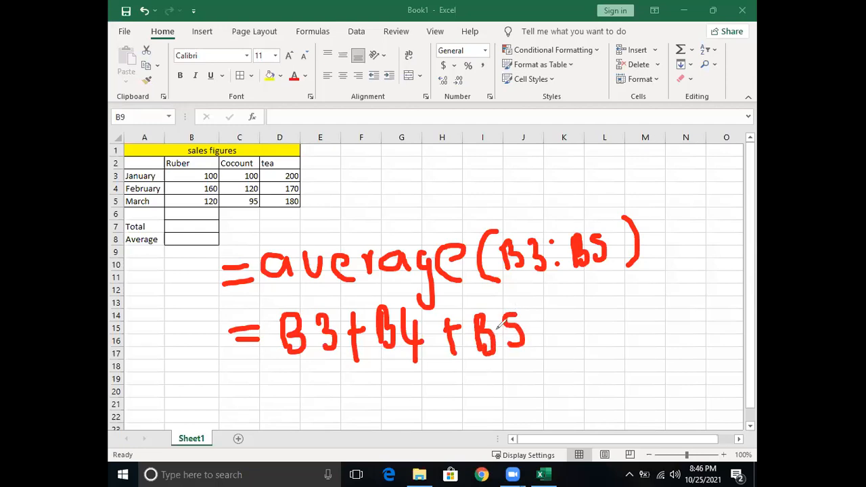
{"action": "left_click_drag", "start_coordinate": [546, 306], "coordinate": [549, 348]}
{"action": "mouse_move", "coordinate": [276, 308]}
{"action": "left_mouse_down"}
{"action": "mouse_move", "coordinate": [269, 334]}
{"action": "mouse_move", "coordinate": [278, 360]}
{"action": "left_mouse_up"}
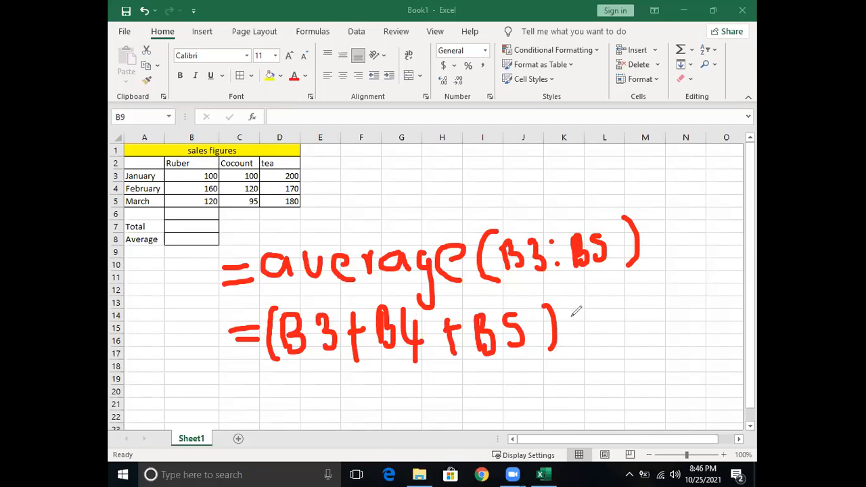
{"action": "left_click_drag", "start_coordinate": [577, 300], "coordinate": [577, 361]}
{"action": "mouse_move", "coordinate": [594, 318]}
{"action": "left_mouse_down"}
{"action": "mouse_move", "coordinate": [612, 335]}
{"action": "mouse_move", "coordinate": [596, 359]}
{"action": "left_mouse_up"}
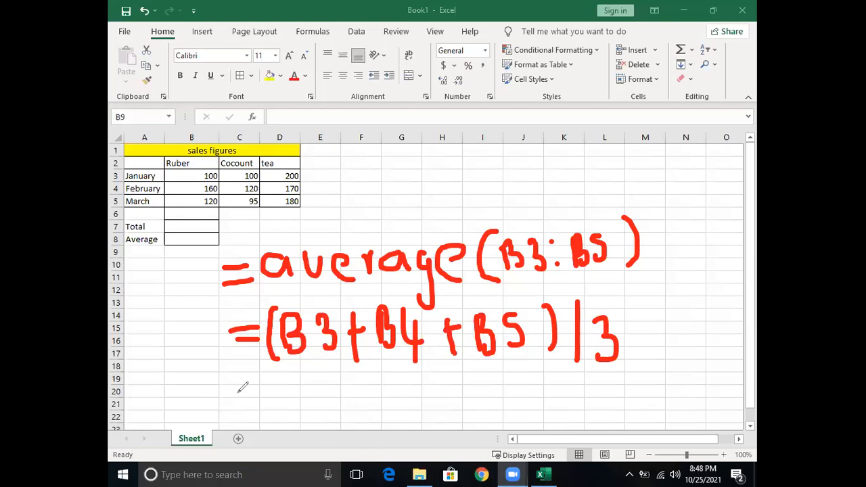
- Clear all annotations from the sheet and add a new blank worksheet to the workbook
{"action": "left_click", "coordinate": [204, 426]}
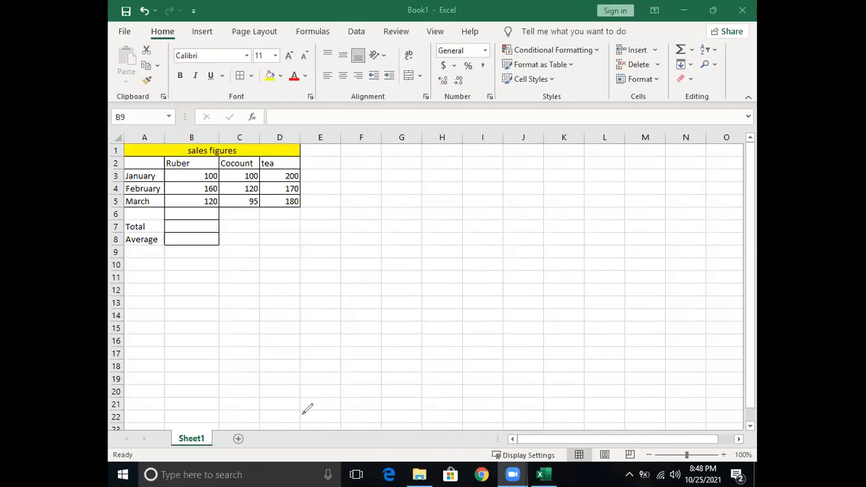
{"action": "left_click", "coordinate": [238, 439]}
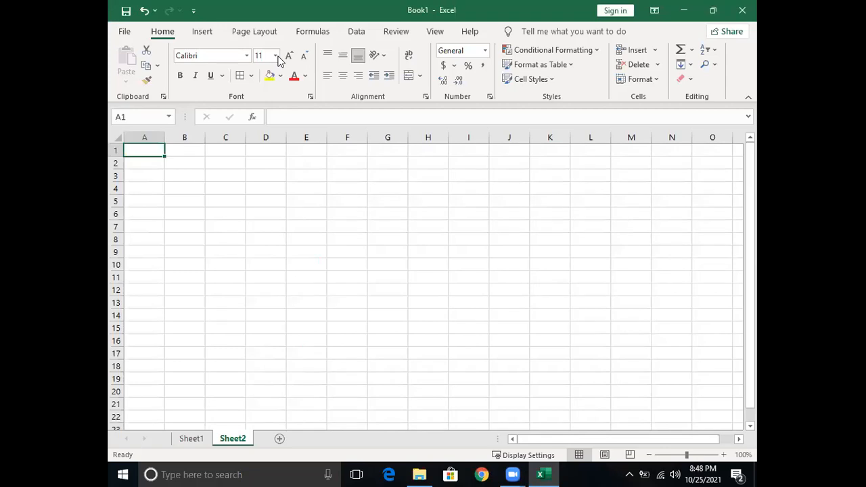
{"action": "left_click", "coordinate": [491, 98]}
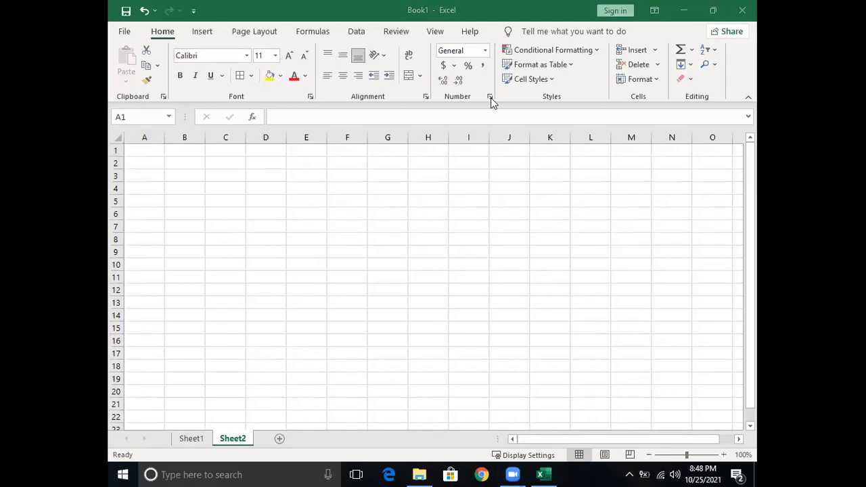
- Enter the headings Item, quantity and unit price in A1:C1 and apply all borders to A1:C8
{"action": "left_click", "coordinate": [142, 147]}
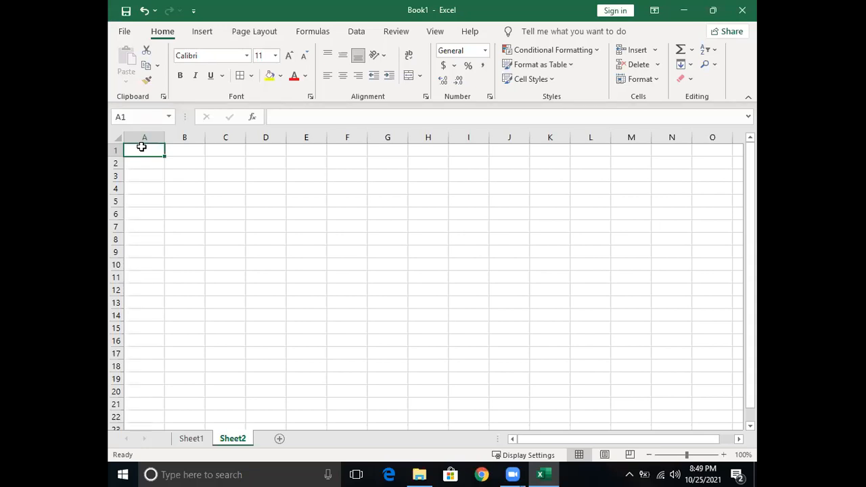
{"action": "type", "text": "Item"}
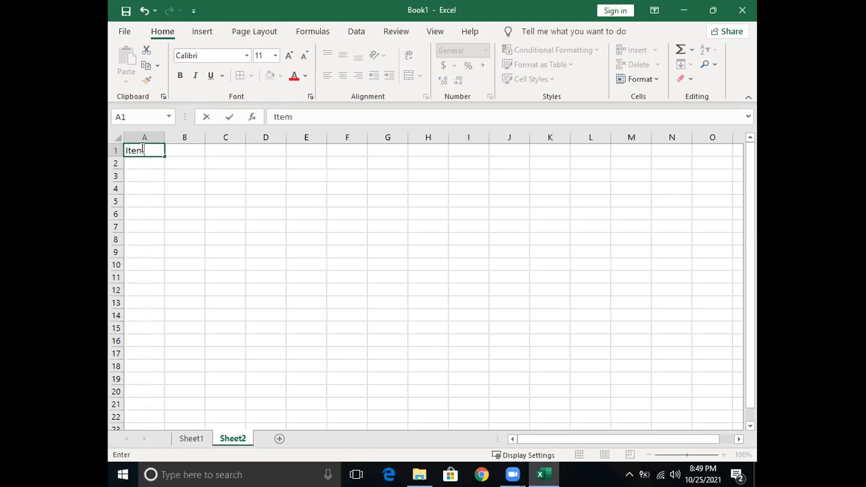
{"action": "left_click", "coordinate": [196, 151]}
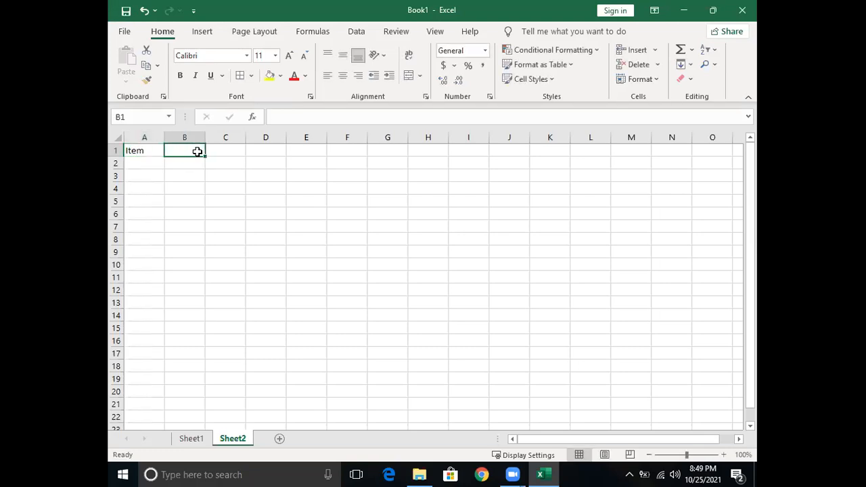
{"action": "type", "text": "qua"}
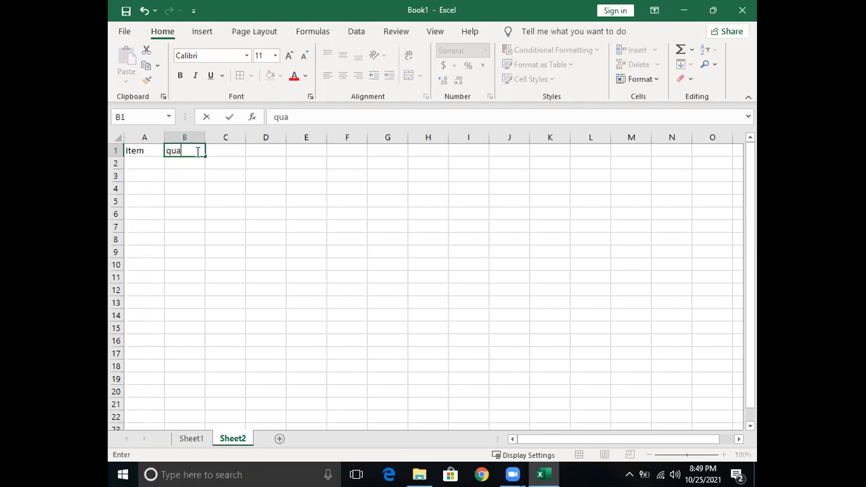
{"action": "type", "text": "ntity"}
{"action": "left_click", "coordinate": [233, 150]}
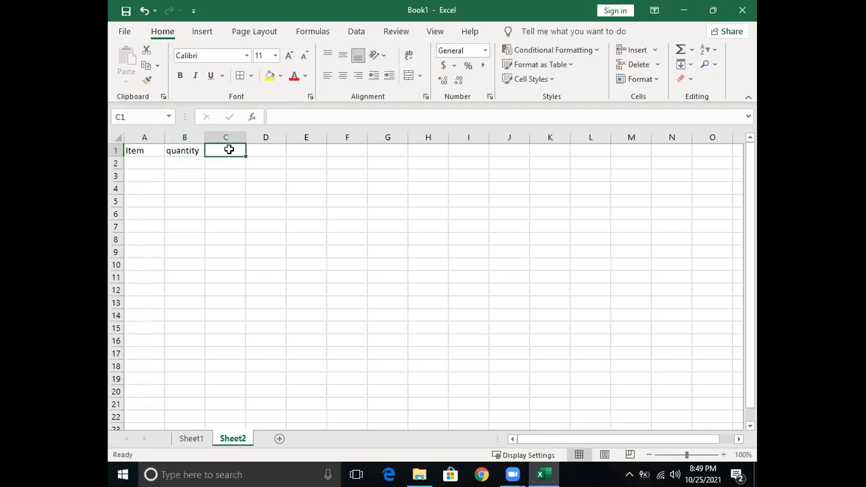
{"action": "type", "text": "un"}
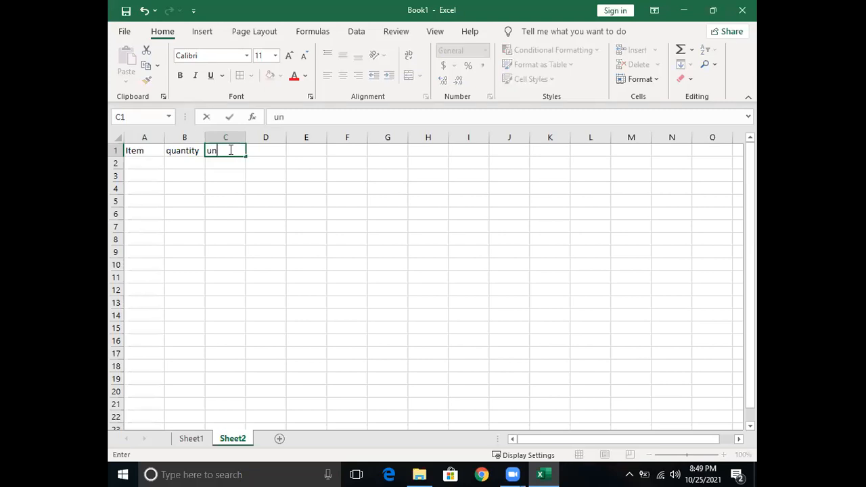
{"action": "type", "text": "it price"}
{"action": "left_click", "coordinate": [264, 175]}
{"action": "left_click_drag", "start_coordinate": [137, 153], "coordinate": [230, 235]}
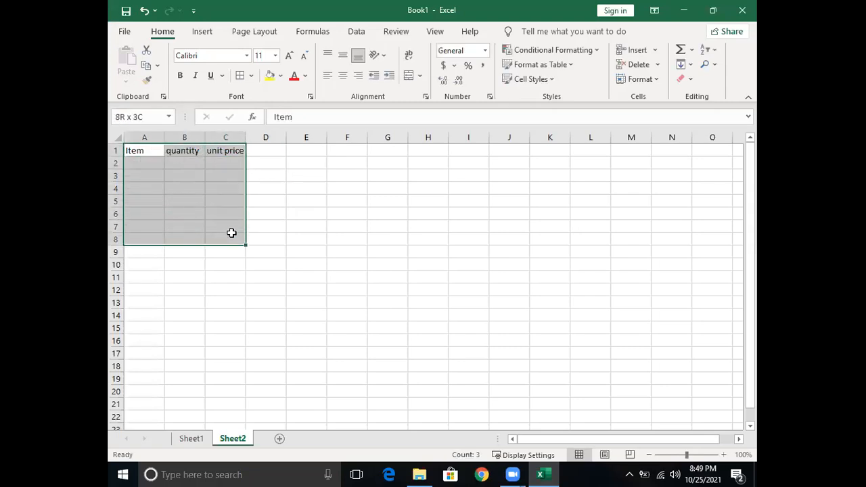
{"action": "left_click", "coordinate": [244, 76]}
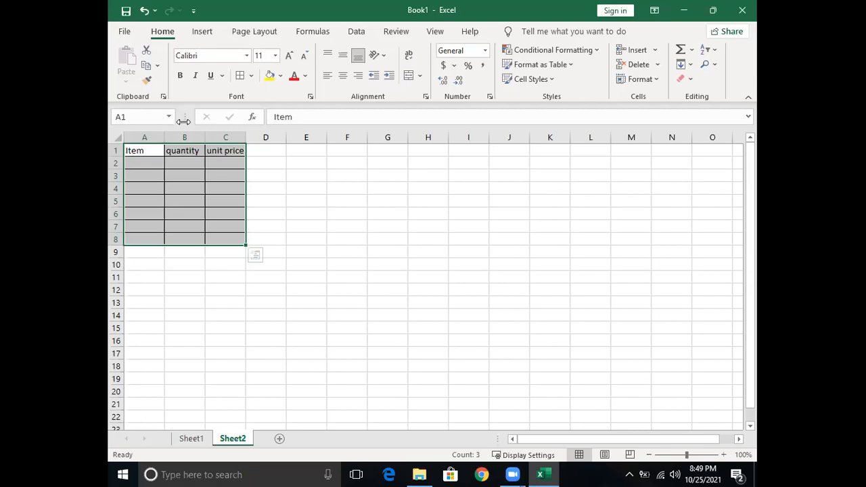
- Fill row 2 with the item Ribbon, quantity 167 and unit price 350
{"action": "left_click", "coordinate": [149, 165]}
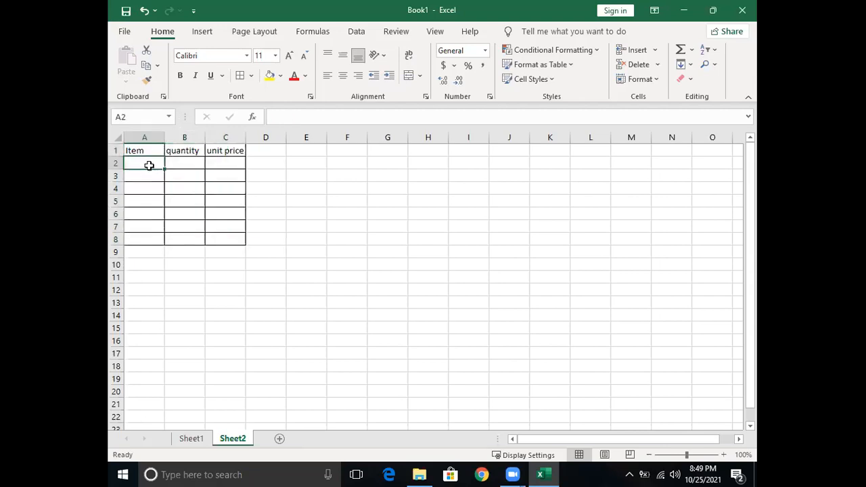
{"action": "type", "text": "Ri"}
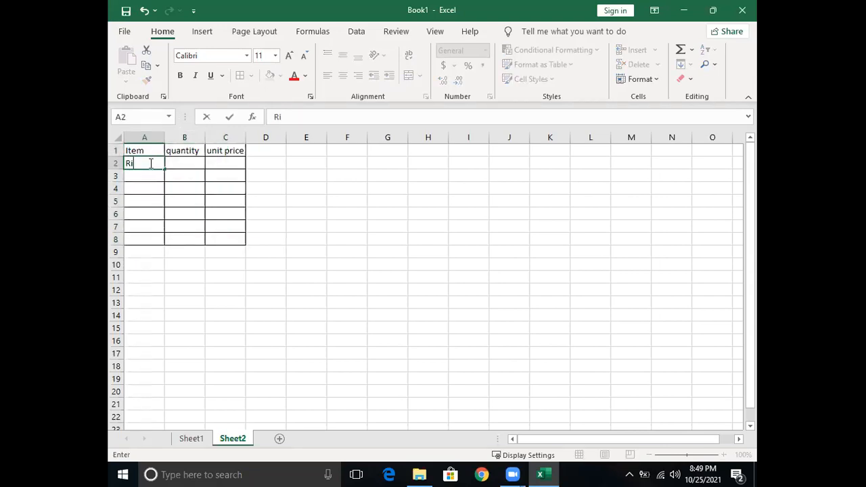
{"action": "type", "text": "bbon"}
{"action": "left_click", "coordinate": [182, 167]}
{"action": "type", "text": "167"}
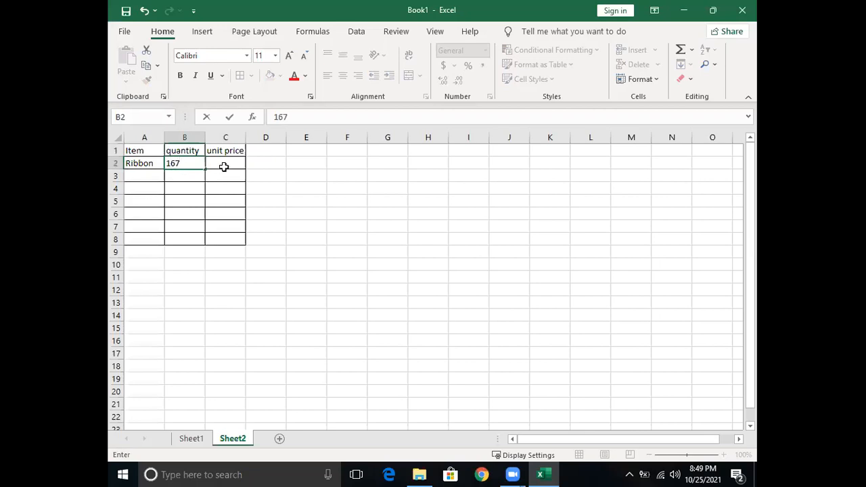
{"action": "left_click", "coordinate": [214, 165]}
{"action": "type", "text": "350"}
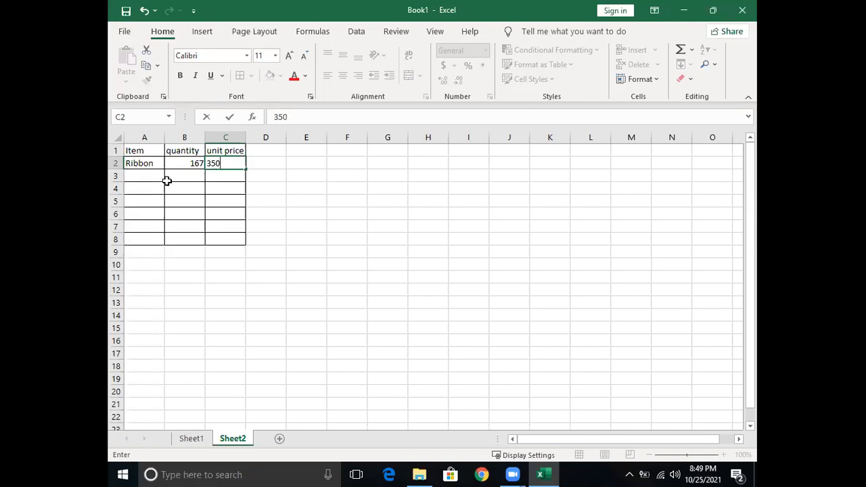
{"action": "left_click", "coordinate": [131, 174]}
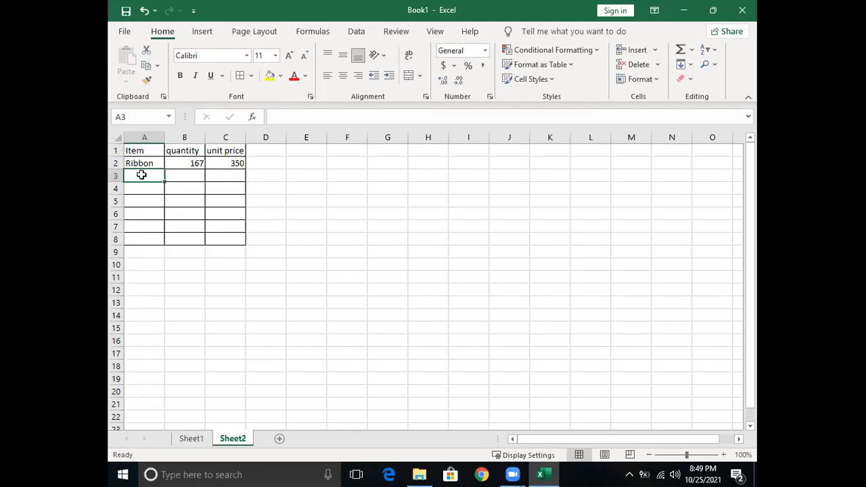
- Enter the items Diskettes, Mouse and Paper in cells A3:A5
{"action": "type", "text": "Dis"}
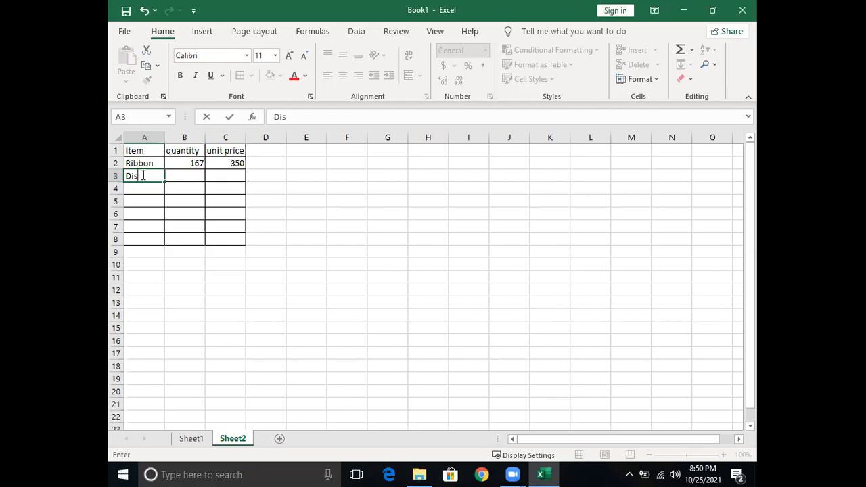
{"action": "type", "text": "kettes"}
{"action": "left_click", "coordinate": [134, 194]}
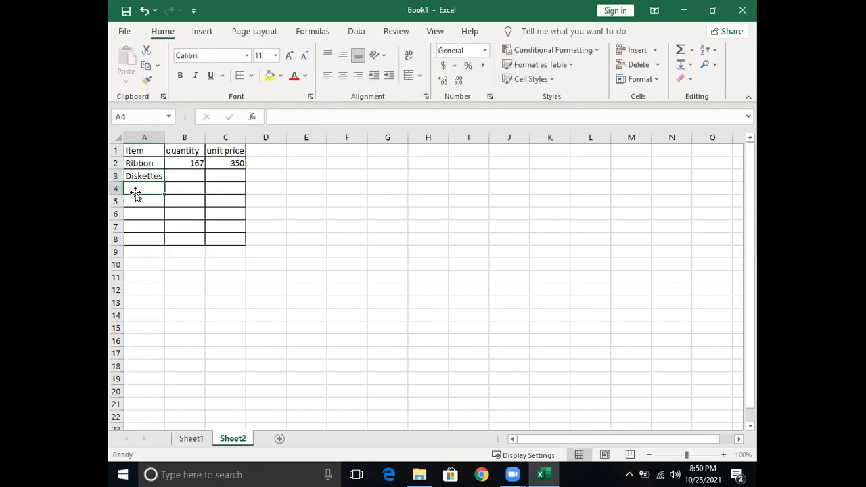
{"action": "type", "text": "Mouse"}
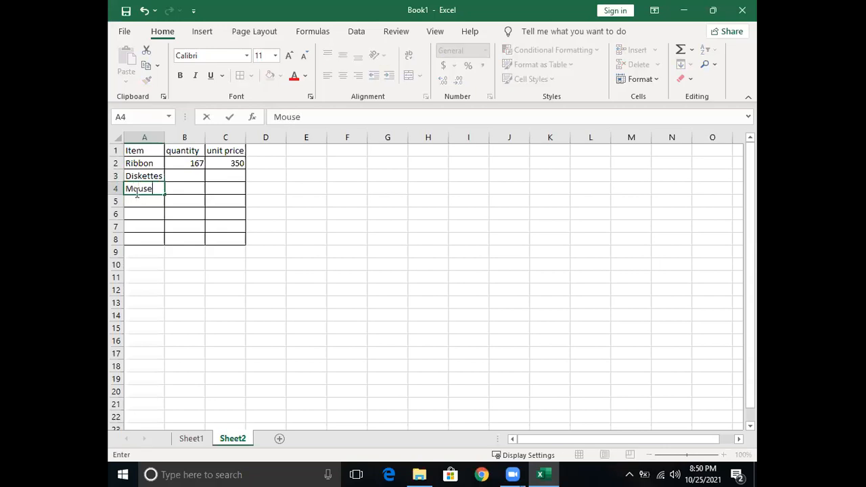
{"action": "left_click", "coordinate": [134, 201]}
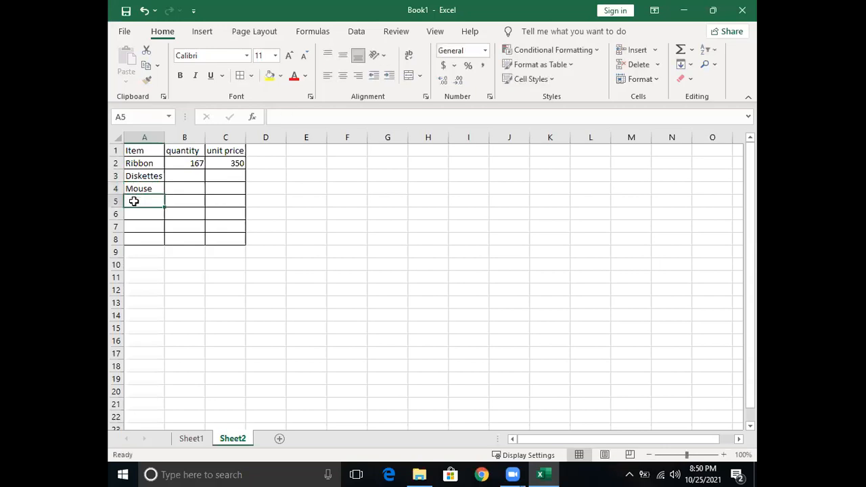
{"action": "type", "text": "Pa"}
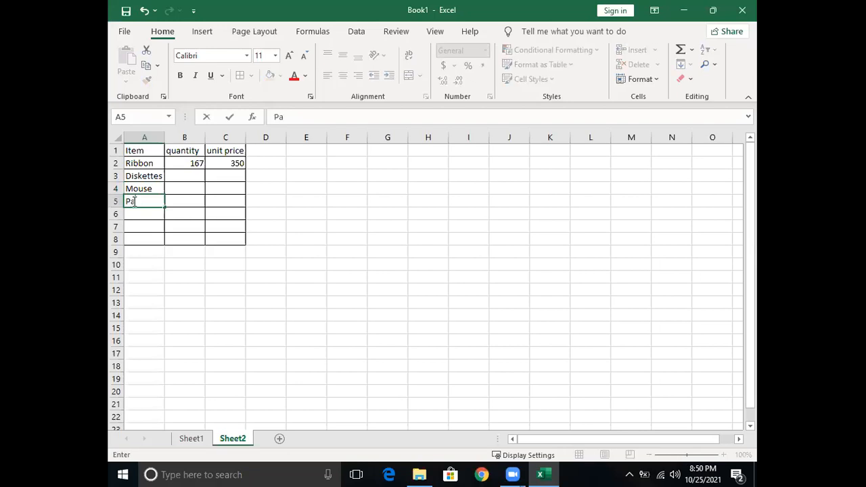
{"action": "type", "text": "per"}
- Fill in the quantities 233 for Diskettes, 185 for Mouse and 199 for Paper in B3:B5
{"action": "left_click", "coordinate": [192, 173]}
{"action": "type", "text": "233"}
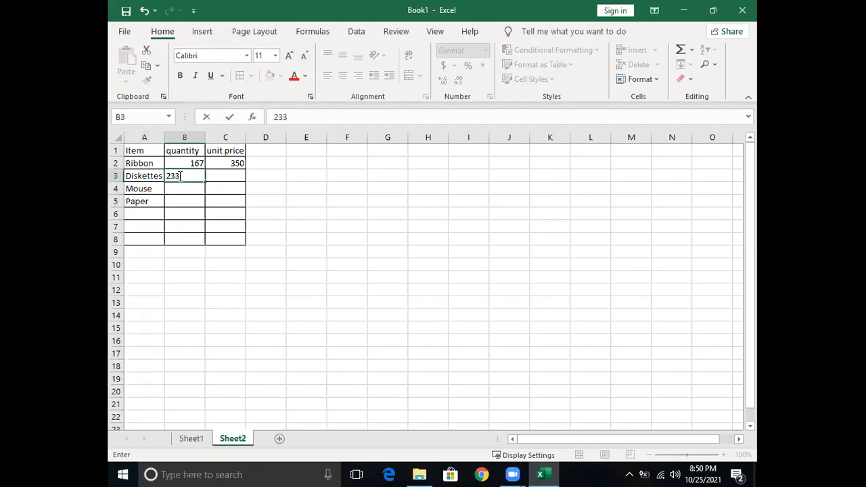
{"action": "key", "text": "Return"}
{"action": "type", "text": "1"}
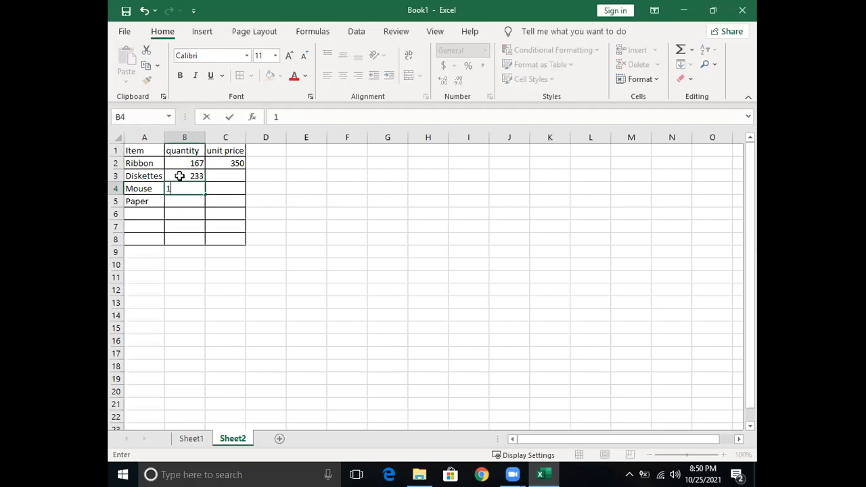
{"action": "type", "text": "85"}
{"action": "key", "text": "Return"}
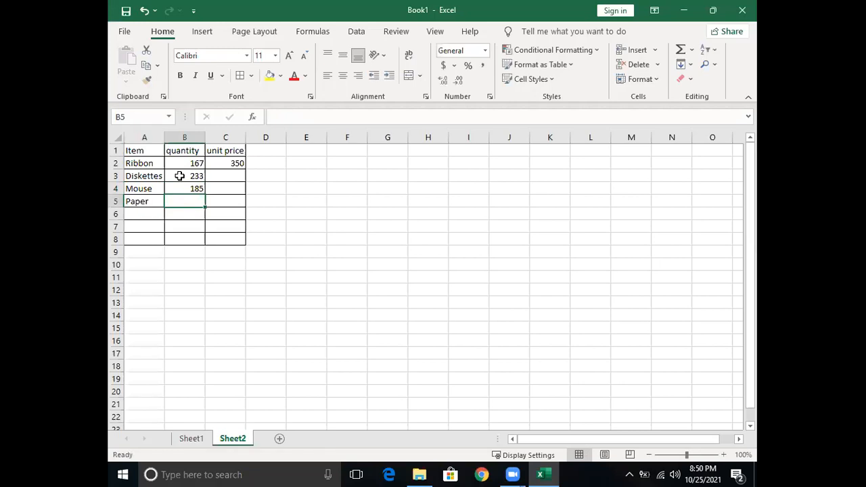
{"action": "type", "text": "199"}
- Fill in the unit prices 65 for Diskettes, 275 for Mouse and 550 for Paper in C3:C5
{"action": "key", "text": "Tab"}
{"action": "key", "text": "Up"}
{"action": "key", "text": "Up"}
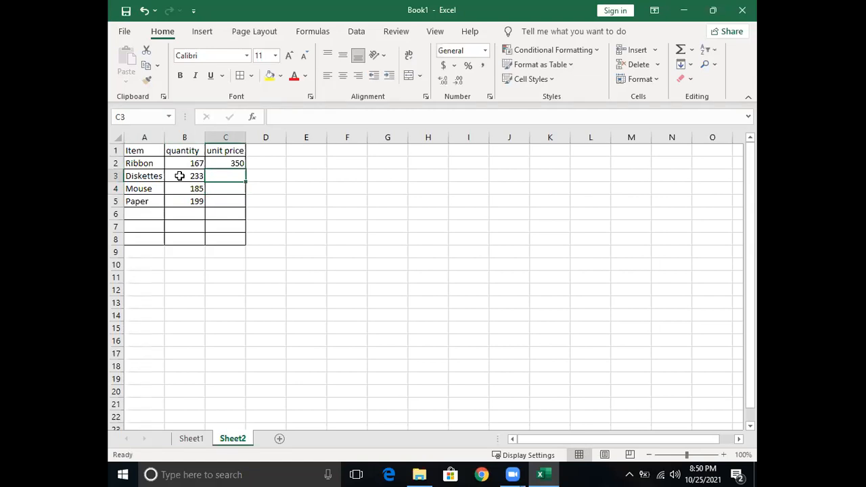
{"action": "type", "text": "35"}
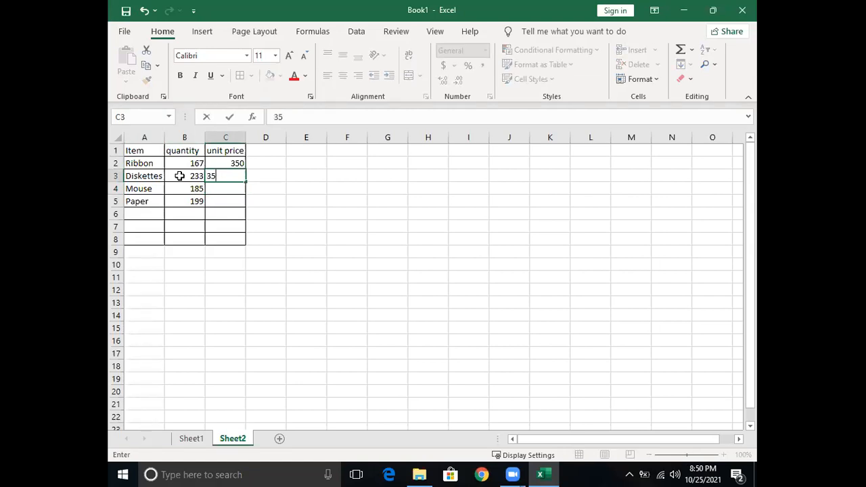
{"action": "key", "text": "BackSpace"}
{"action": "key", "text": "BackSpace"}
{"action": "type", "text": "65"}
{"action": "key", "text": "Return"}
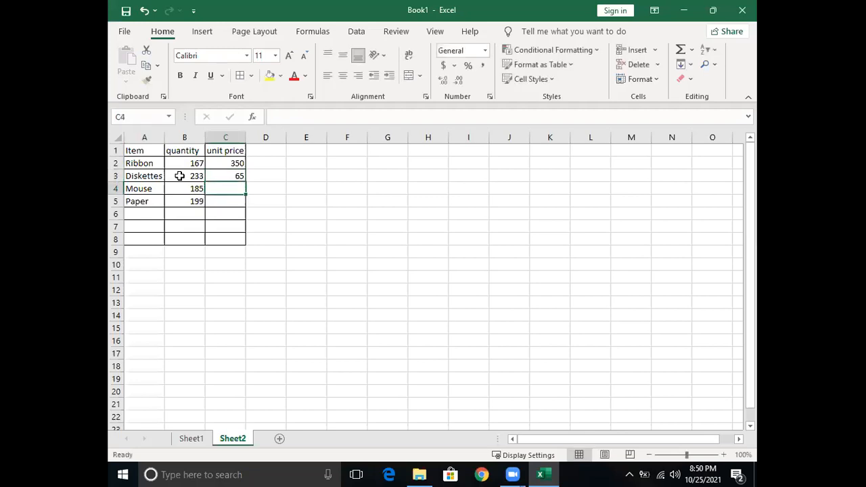
{"action": "type", "text": "275"}
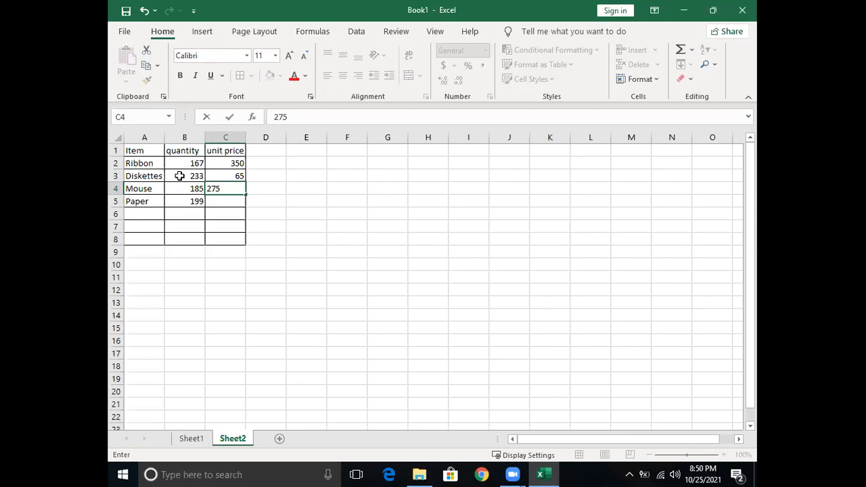
{"action": "key", "text": "Return"}
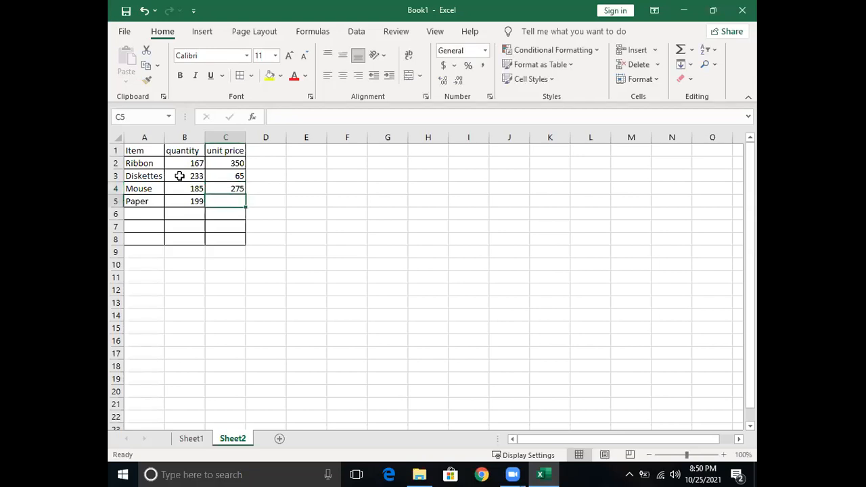
{"action": "type", "text": "550"}
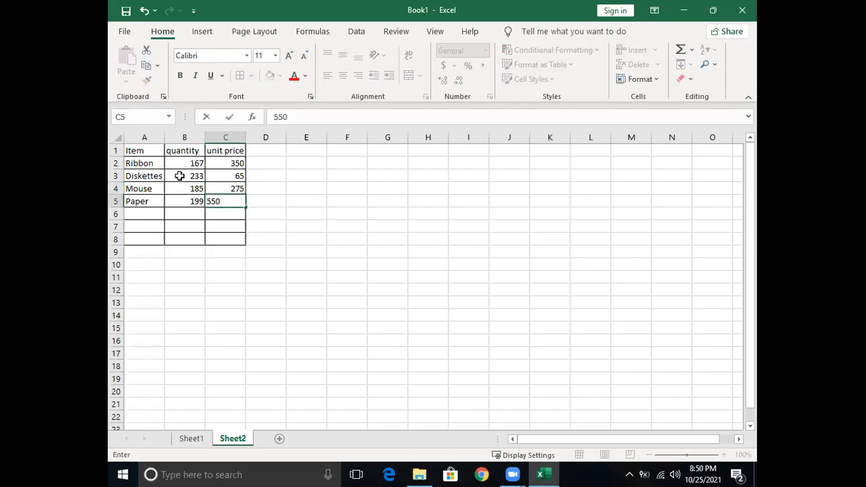
{"action": "key", "text": "Tab"}
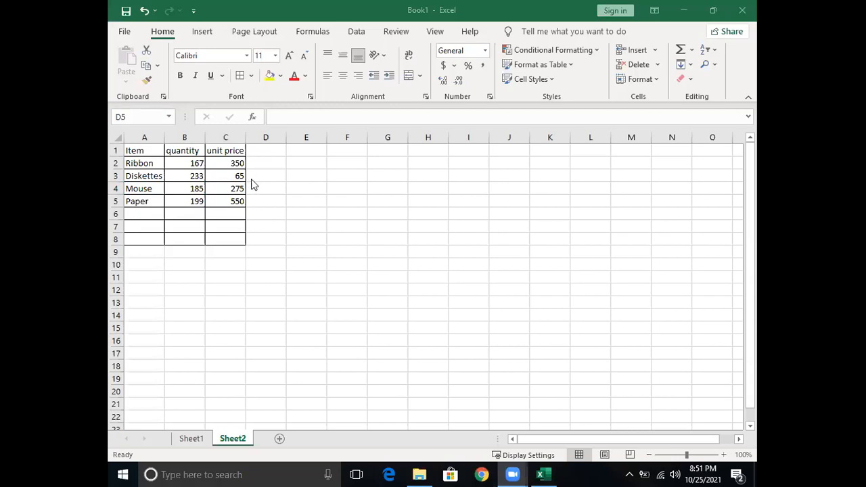
- Apply all borders to D1:D8 and enter the heading Amount in D1
{"action": "left_click_drag", "start_coordinate": [254, 149], "coordinate": [258, 235]}
{"action": "left_click", "coordinate": [241, 78]}
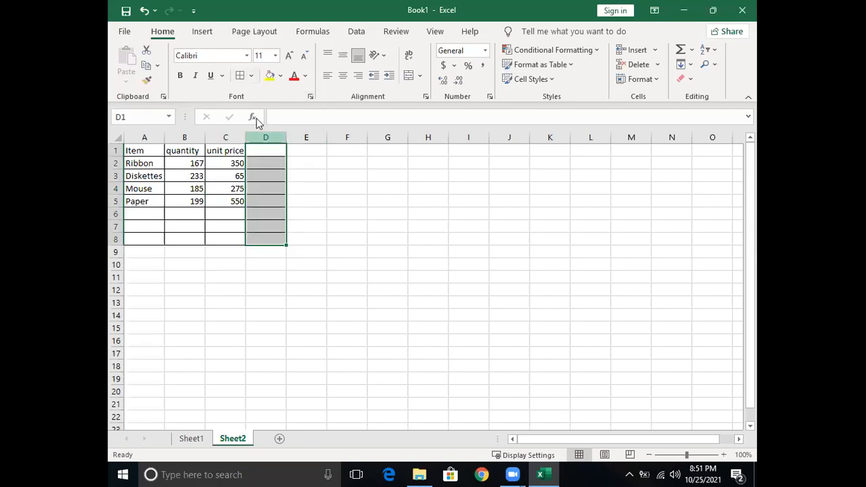
{"action": "left_click", "coordinate": [254, 155]}
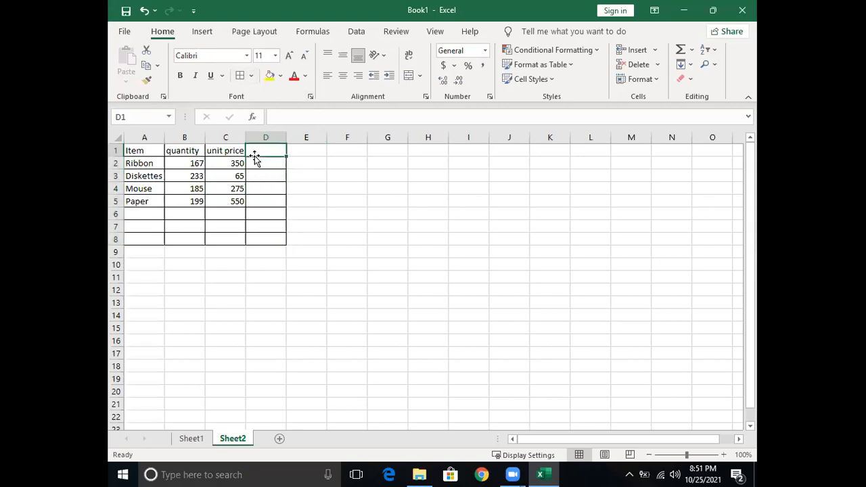
{"action": "type", "text": "Amou"}
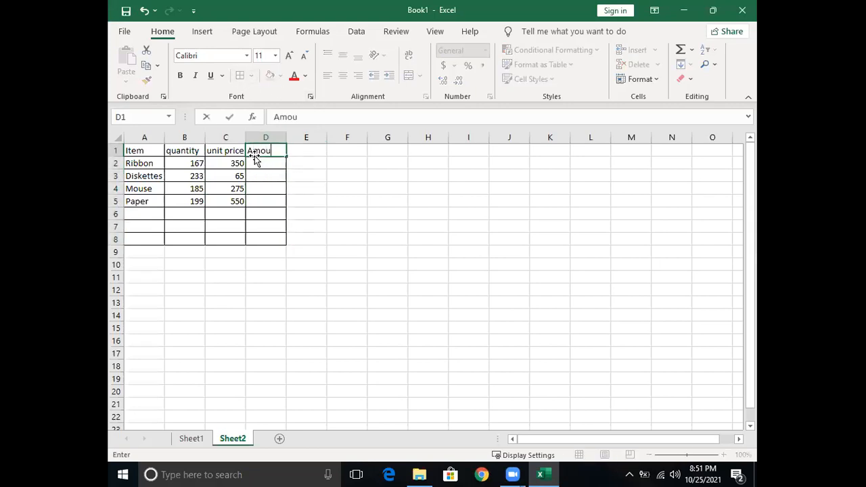
{"action": "type", "text": "nt"}
{"action": "key", "text": "Return"}
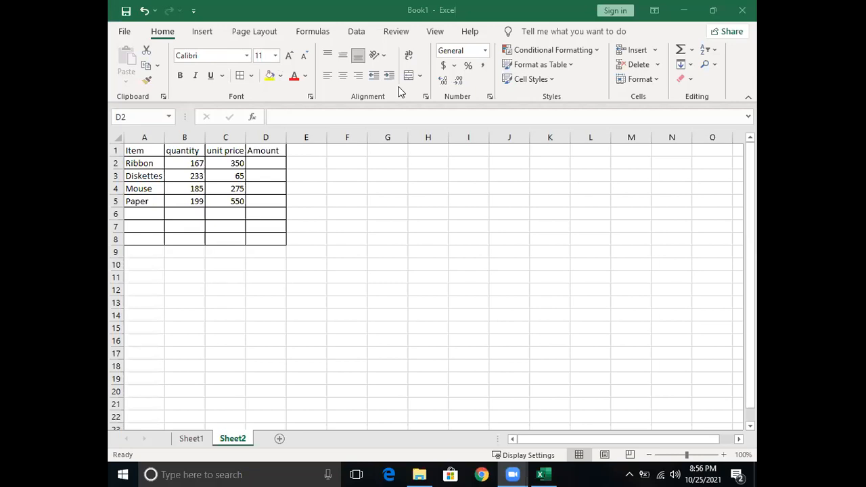
- Handwrite the start of the amount formula, =B2 ×, in red on the empty area below the table
{"action": "left_click_drag", "start_coordinate": [303, 297], "coordinate": [345, 296]}
{"action": "left_click_drag", "start_coordinate": [300, 318], "coordinate": [347, 317]}
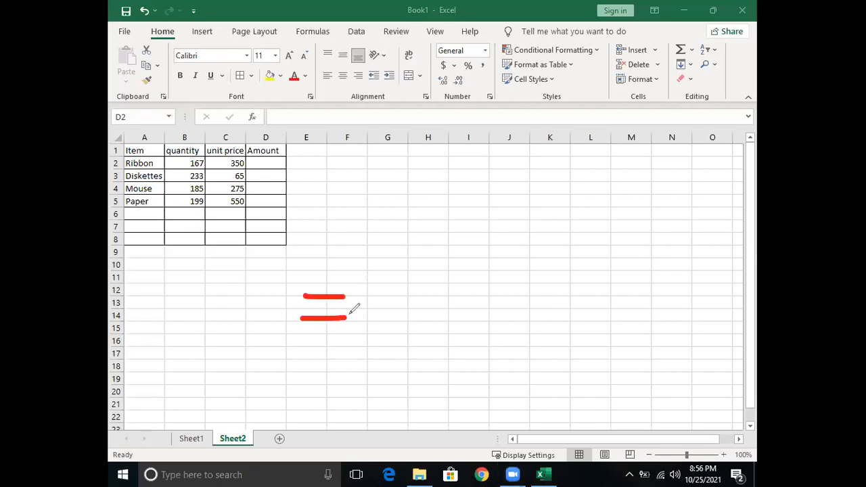
{"action": "mouse_move", "coordinate": [366, 281]}
{"action": "left_mouse_down"}
{"action": "mouse_move", "coordinate": [367, 326]}
{"action": "mouse_move", "coordinate": [368, 279]}
{"action": "mouse_move", "coordinate": [390, 313]}
{"action": "mouse_move", "coordinate": [369, 323]}
{"action": "left_mouse_up"}
{"action": "mouse_move", "coordinate": [410, 290]}
{"action": "left_mouse_down"}
{"action": "mouse_move", "coordinate": [408, 320]}
{"action": "mouse_move", "coordinate": [445, 319]}
{"action": "left_mouse_up"}
{"action": "mouse_move", "coordinate": [456, 287]}
{"action": "left_mouse_down"}
{"action": "mouse_move", "coordinate": [496, 307]}
{"action": "mouse_move", "coordinate": [462, 311]}
{"action": "left_mouse_up"}
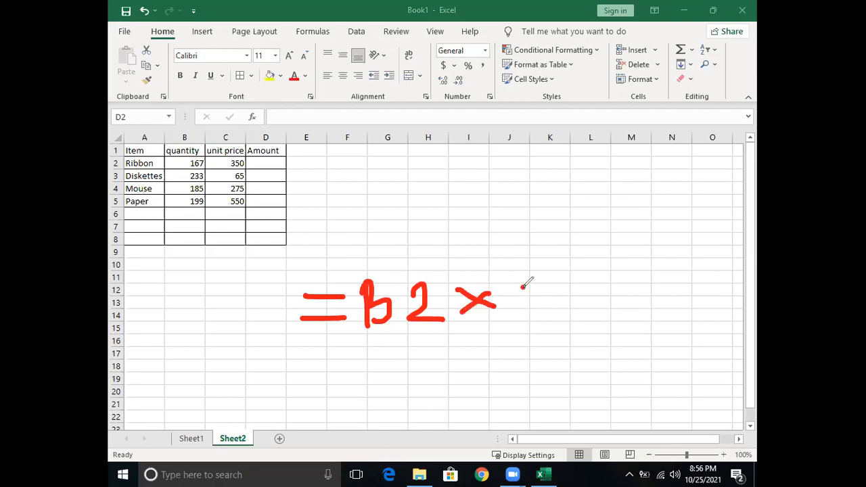
- Complete the red handwritten annotation on the sheet by drawing C2 after =B2×
{"action": "left_click_drag", "start_coordinate": [526, 286], "coordinate": [533, 316]}
{"action": "mouse_move", "coordinate": [548, 284]}
{"action": "left_mouse_down"}
{"action": "mouse_move", "coordinate": [560, 306]}
{"action": "mouse_move", "coordinate": [576, 312]}
{"action": "left_mouse_up"}
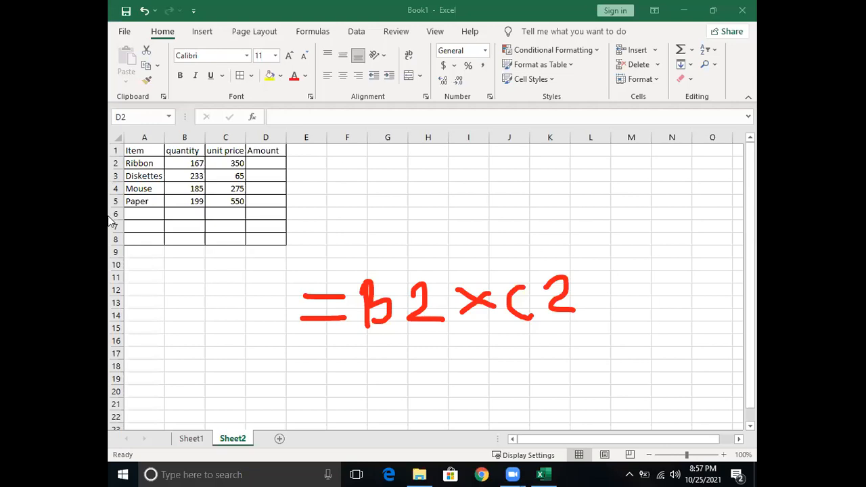
- Mark the Ribbon quantity and unit price cells with the red pen and erase the marks
{"action": "mouse_move", "coordinate": [200, 159]}
{"action": "left_mouse_down"}
{"action": "mouse_move", "coordinate": [177, 157]}
{"action": "mouse_move", "coordinate": [199, 165]}
{"action": "mouse_move", "coordinate": [223, 157]}
{"action": "mouse_move", "coordinate": [249, 174]}
{"action": "mouse_move", "coordinate": [248, 155]}
{"action": "left_mouse_up"}
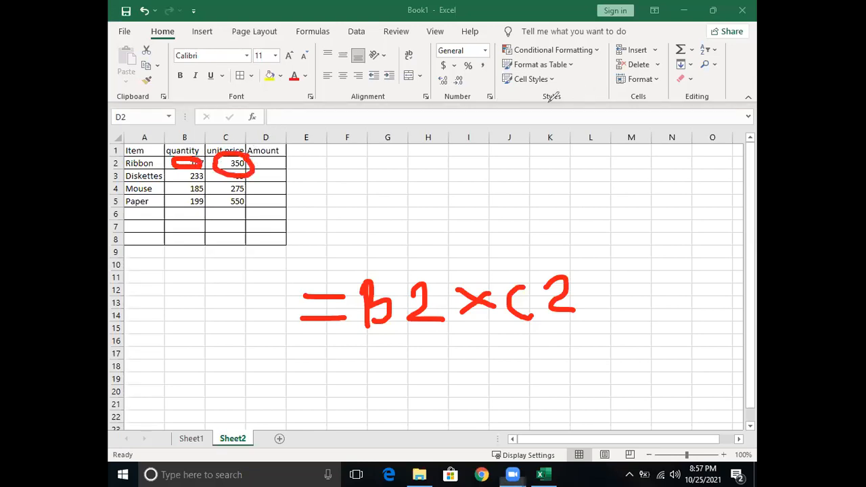
{"action": "left_click", "coordinate": [186, 166]}
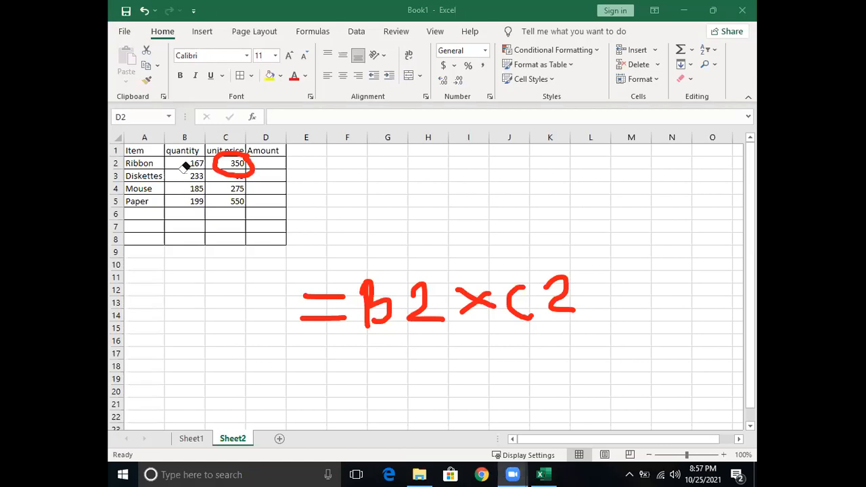
{"action": "mouse_move", "coordinate": [202, 144]}
{"action": "left_mouse_down"}
{"action": "mouse_move", "coordinate": [180, 151]}
{"action": "mouse_move", "coordinate": [198, 173]}
{"action": "mouse_move", "coordinate": [211, 157]}
{"action": "mouse_move", "coordinate": [202, 144]}
{"action": "mouse_move", "coordinate": [210, 144]}
{"action": "left_mouse_up"}
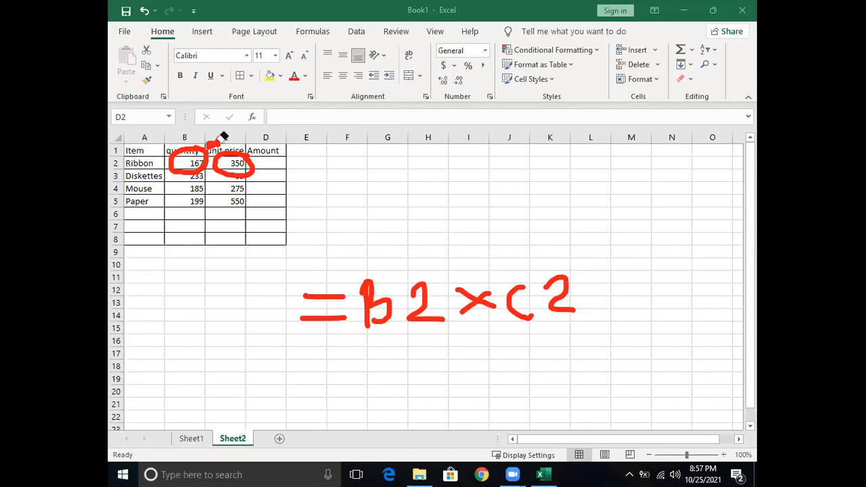
{"action": "left_click_drag", "start_coordinate": [223, 136], "coordinate": [276, 159]}
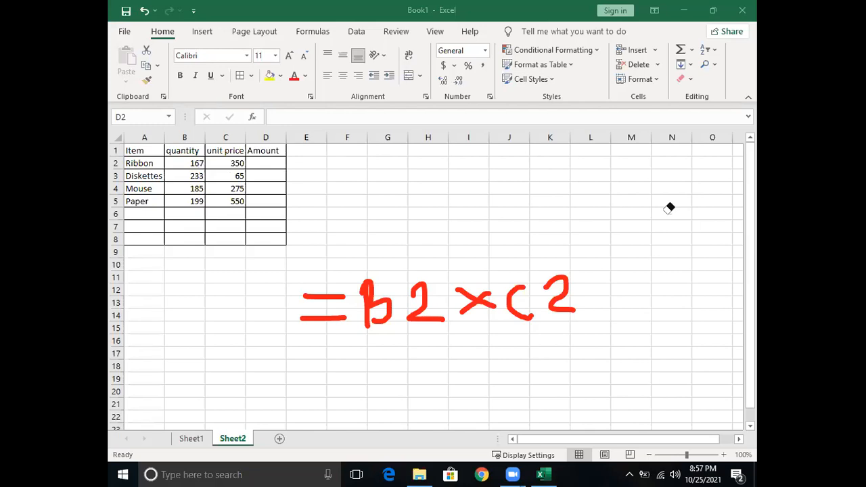
- Enter the formula =B2*C2 in cell D2 to calculate the Ribbon amount
{"action": "left_click", "coordinate": [256, 161]}
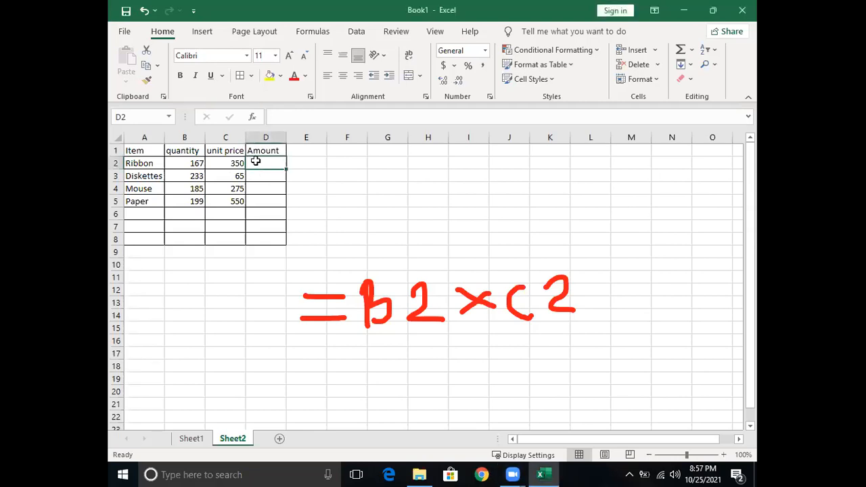
{"action": "type", "text": "="}
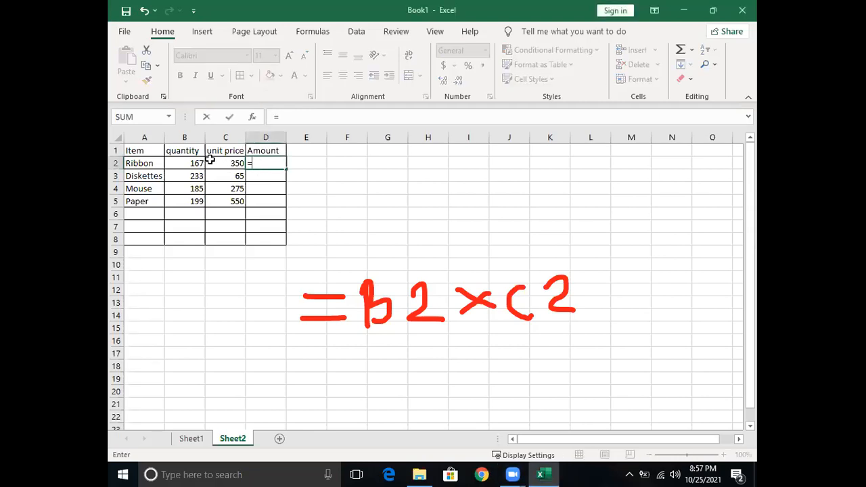
{"action": "left_click", "coordinate": [194, 162]}
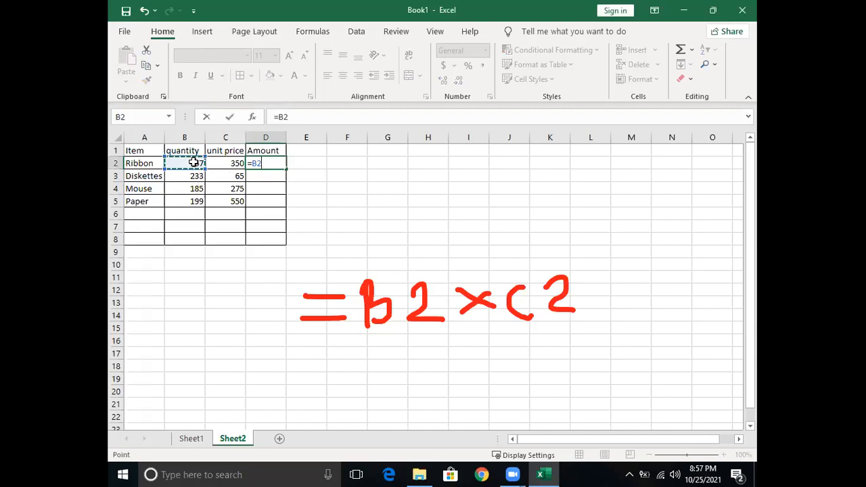
{"action": "type", "text": "*"}
{"action": "left_click", "coordinate": [214, 162]}
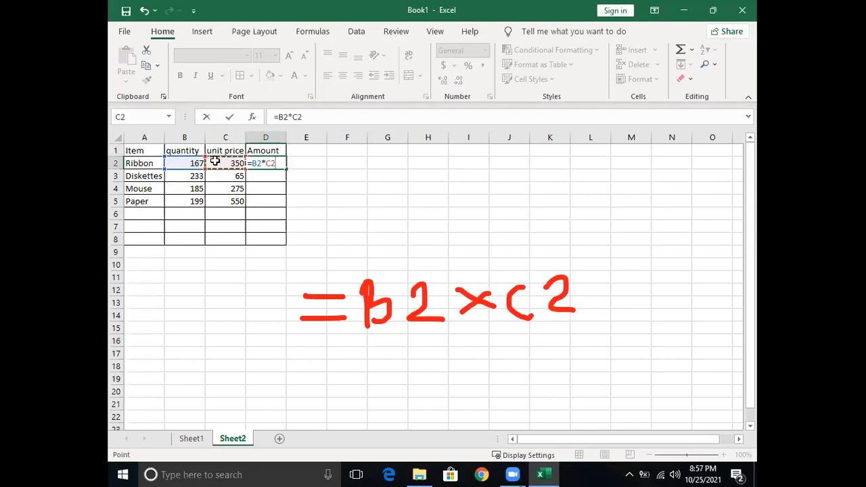
{"action": "key", "text": "Return"}
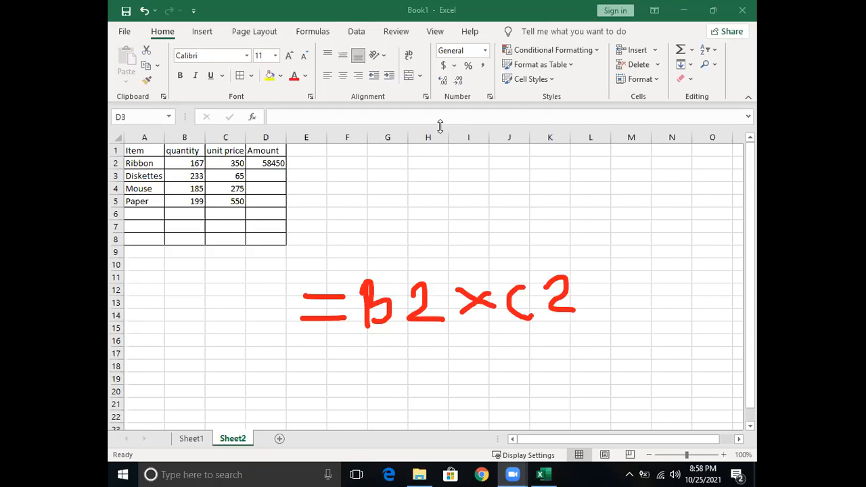
- Format the Ribbon amount in cell D2 to show two decimal places
{"action": "left_click", "coordinate": [268, 162]}
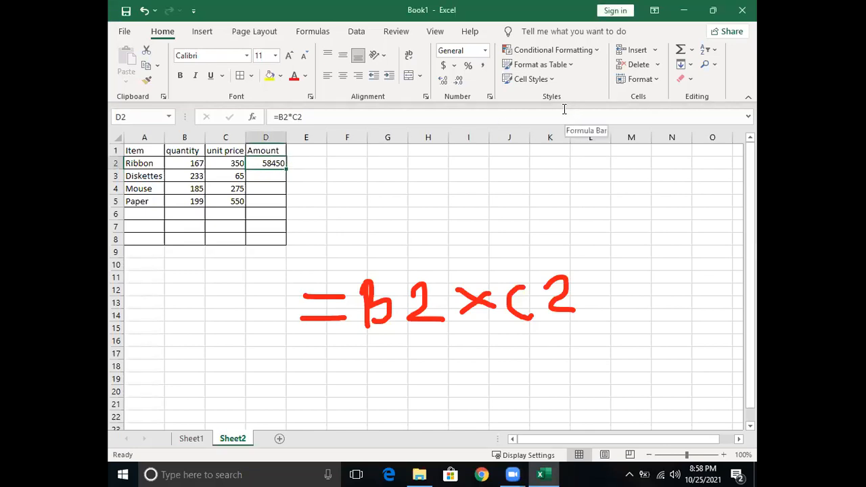
{"action": "left_click", "coordinate": [441, 80]}
{"action": "left_click", "coordinate": [441, 80]}
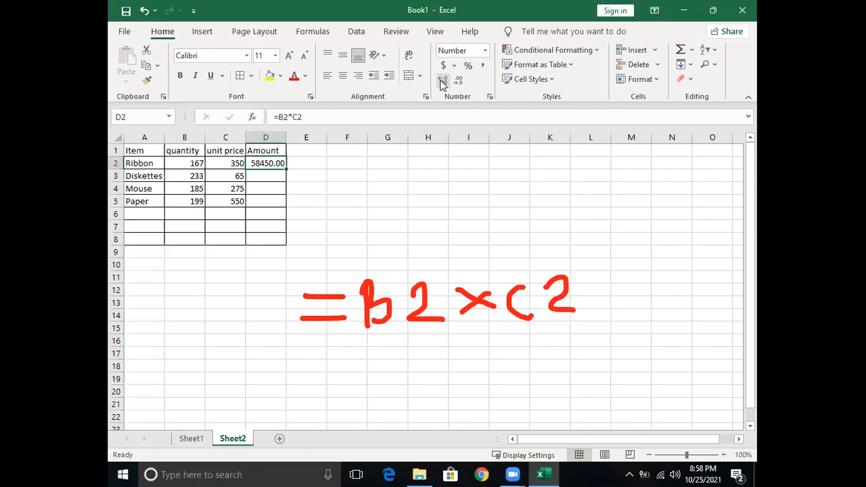
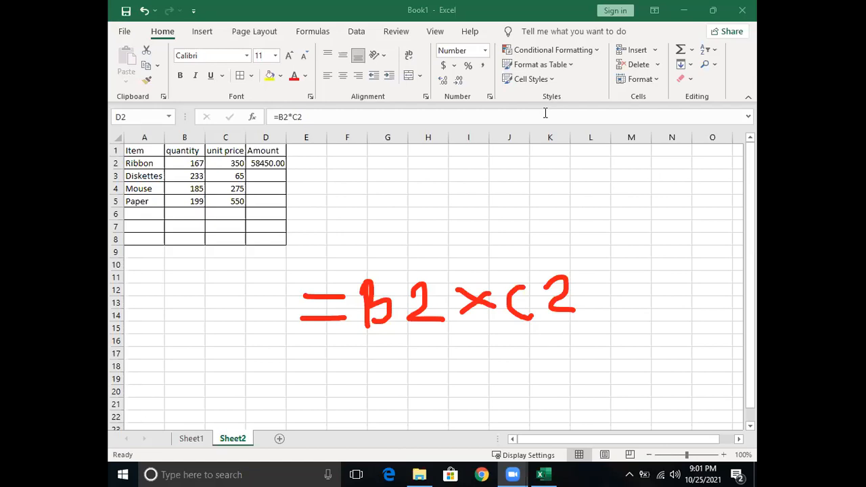
- Add a new worksheet and enter the heading "Number of pens" in cell A1
{"action": "left_click", "coordinate": [280, 440]}
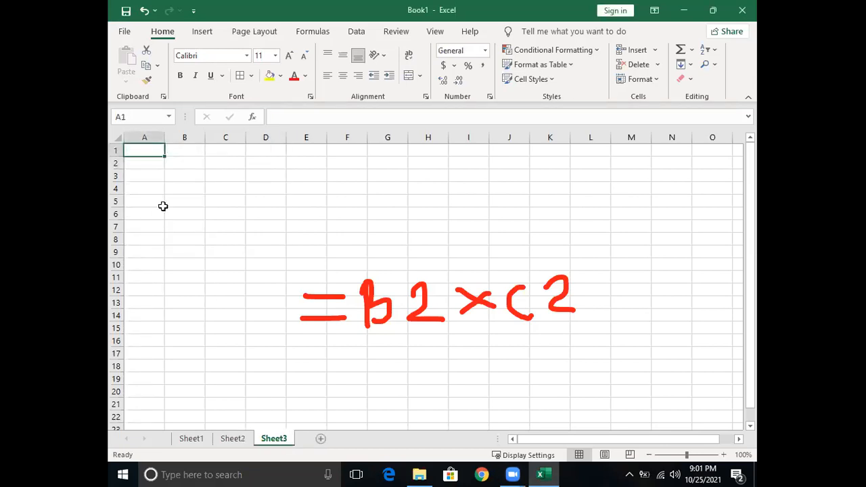
{"action": "type", "text": "Number"}
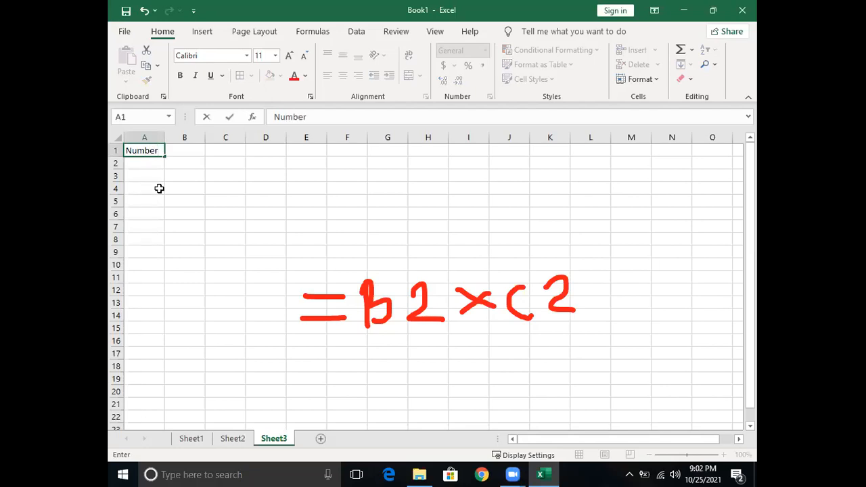
{"action": "type", "text": " of pens"}
{"action": "left_click", "coordinate": [283, 214]}
- Increase the height of row 1 and wrap the "Number of pens" heading within cell A1
{"action": "left_click_drag", "start_coordinate": [116, 156], "coordinate": [116, 181]}
{"action": "left_click", "coordinate": [145, 157]}
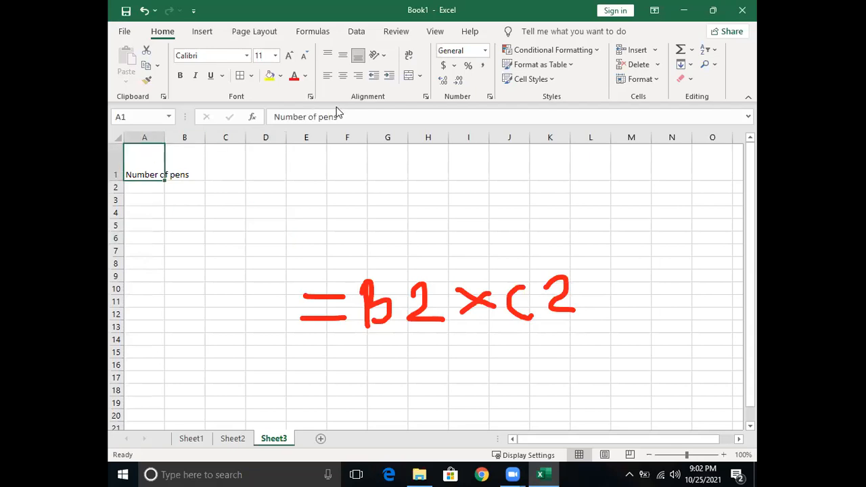
{"action": "left_click", "coordinate": [408, 56]}
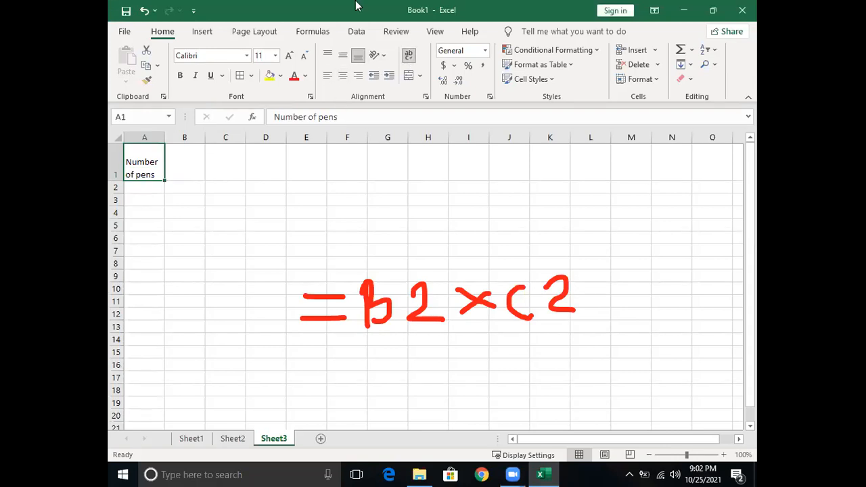
- Enter the heading "Amount" in cell B1 and align it vertically to the middle
{"action": "left_click", "coordinate": [184, 169]}
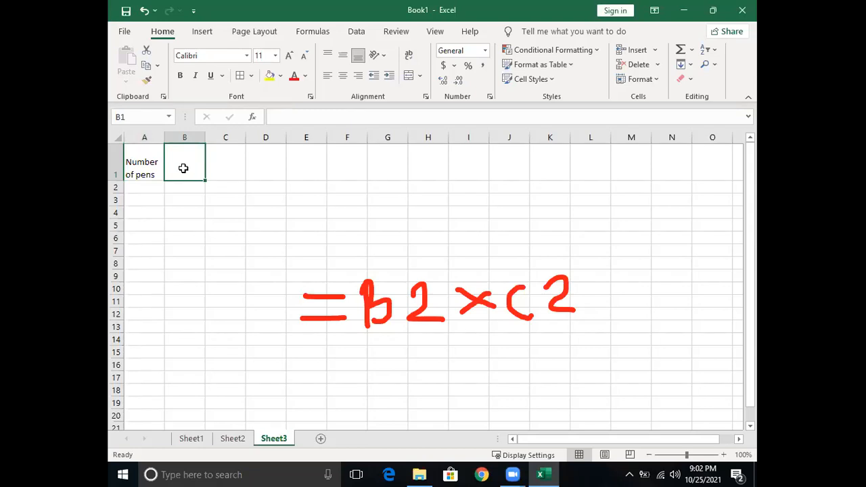
{"action": "type", "text": "A"}
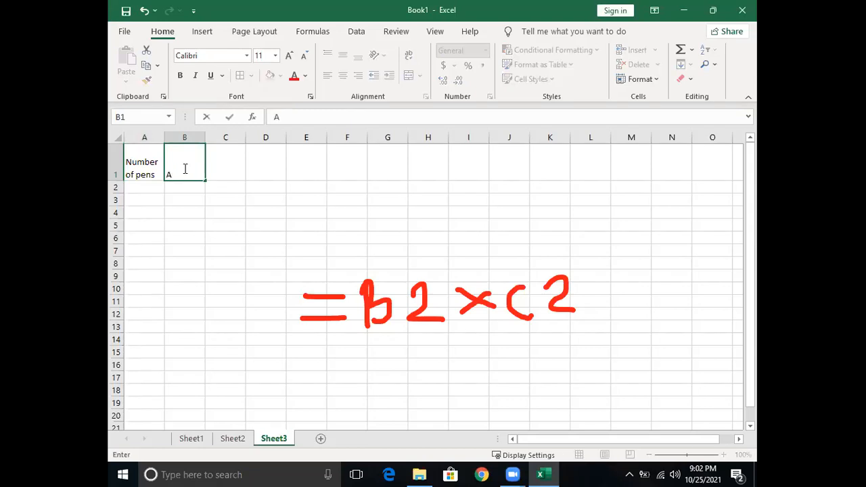
{"action": "type", "text": "mount"}
{"action": "left_click", "coordinate": [227, 199]}
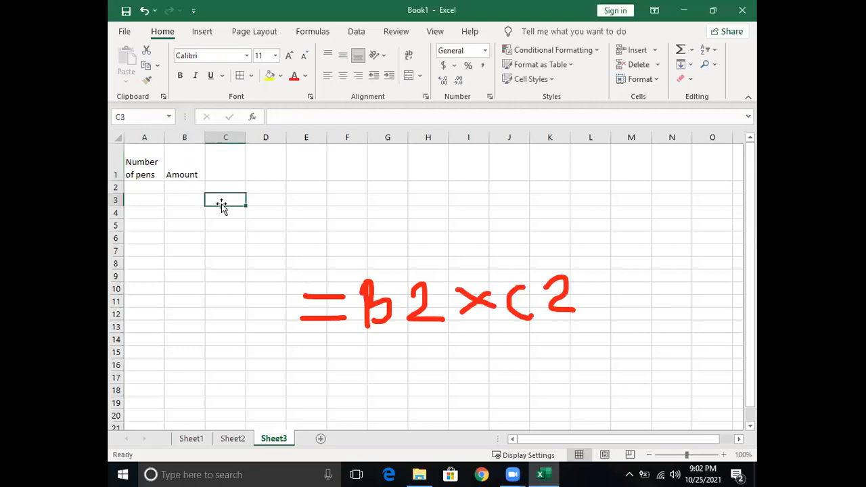
{"action": "left_click", "coordinate": [186, 160]}
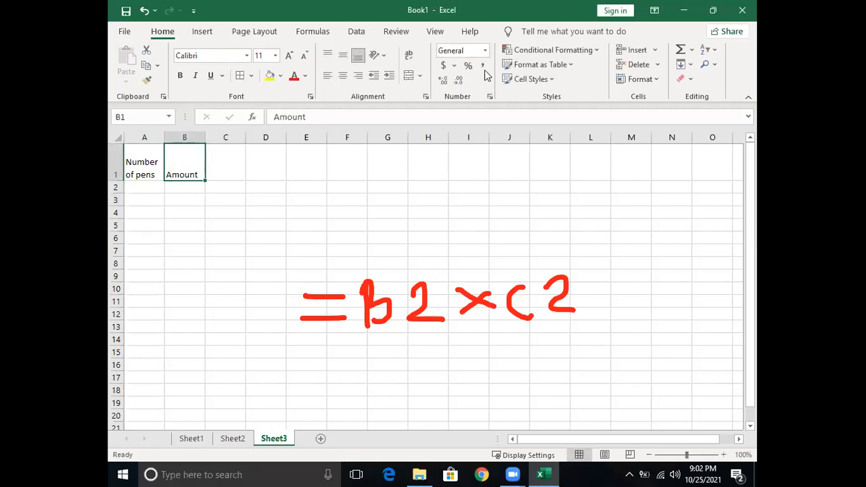
{"action": "left_click", "coordinate": [343, 60]}
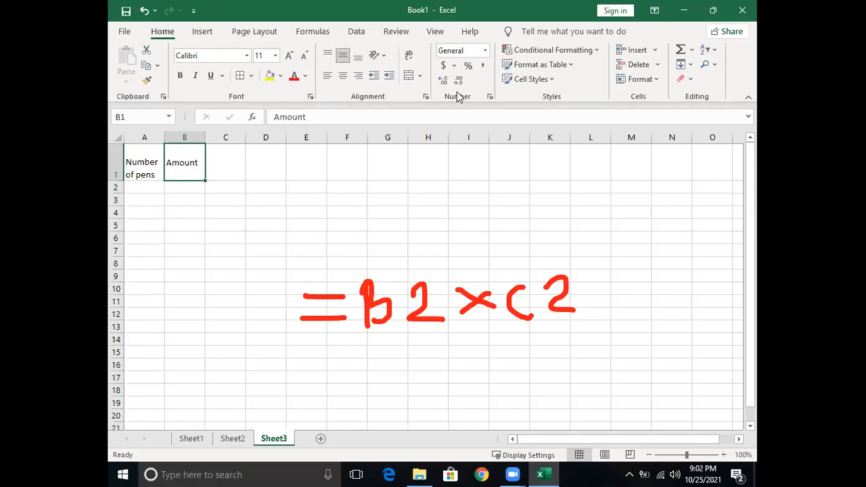
- Clear the red formula annotation and handwrite the numbers 1, 2, 5, 10, 15, 20, 25 in red over the sheet
{"action": "left_click", "coordinate": [294, 280]}
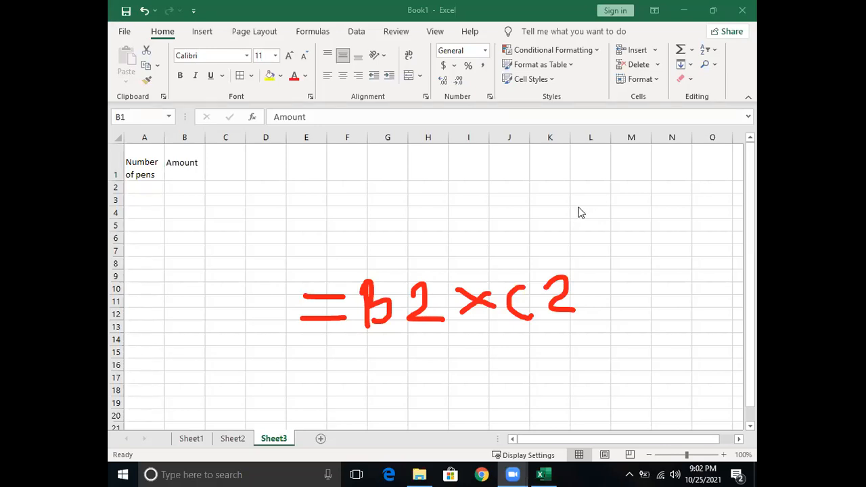
{"action": "left_click", "coordinate": [690, 219]}
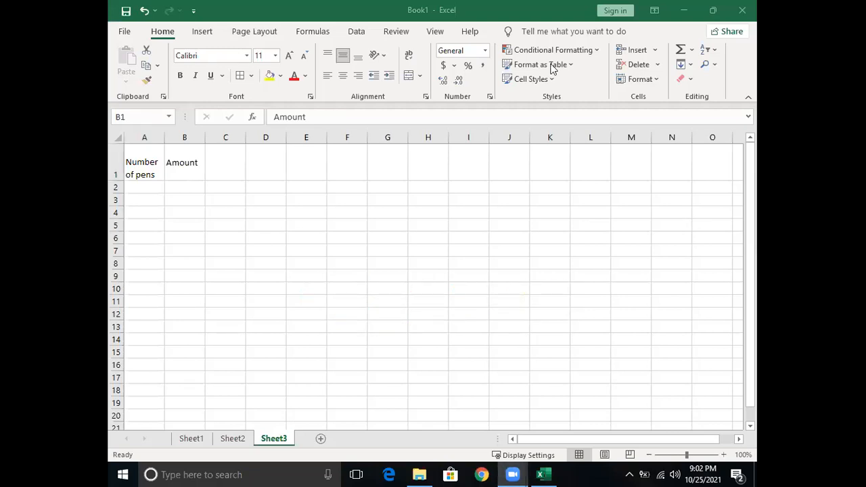
{"action": "left_click_drag", "start_coordinate": [208, 224], "coordinate": [207, 285]}
{"action": "mouse_move", "coordinate": [240, 262]}
{"action": "left_mouse_down"}
{"action": "mouse_move", "coordinate": [247, 284]}
{"action": "mouse_move", "coordinate": [239, 301]}
{"action": "left_mouse_up"}
{"action": "mouse_move", "coordinate": [265, 239]}
{"action": "left_mouse_down"}
{"action": "mouse_move", "coordinate": [277, 277]}
{"action": "mouse_move", "coordinate": [309, 281]}
{"action": "mouse_move", "coordinate": [326, 317]}
{"action": "left_mouse_up"}
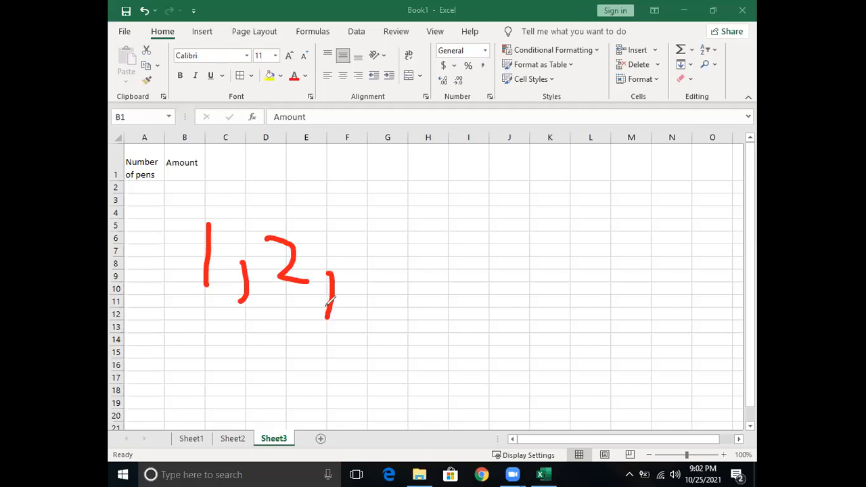
{"action": "mouse_move", "coordinate": [390, 239]}
{"action": "left_mouse_down"}
{"action": "mouse_move", "coordinate": [371, 263]}
{"action": "mouse_move", "coordinate": [394, 277]}
{"action": "mouse_move", "coordinate": [404, 300]}
{"action": "left_mouse_up"}
{"action": "mouse_move", "coordinate": [435, 244]}
{"action": "left_mouse_down"}
{"action": "mouse_move", "coordinate": [444, 282]}
{"action": "mouse_move", "coordinate": [463, 250]}
{"action": "mouse_move", "coordinate": [505, 299]}
{"action": "mouse_move", "coordinate": [502, 310]}
{"action": "left_mouse_up"}
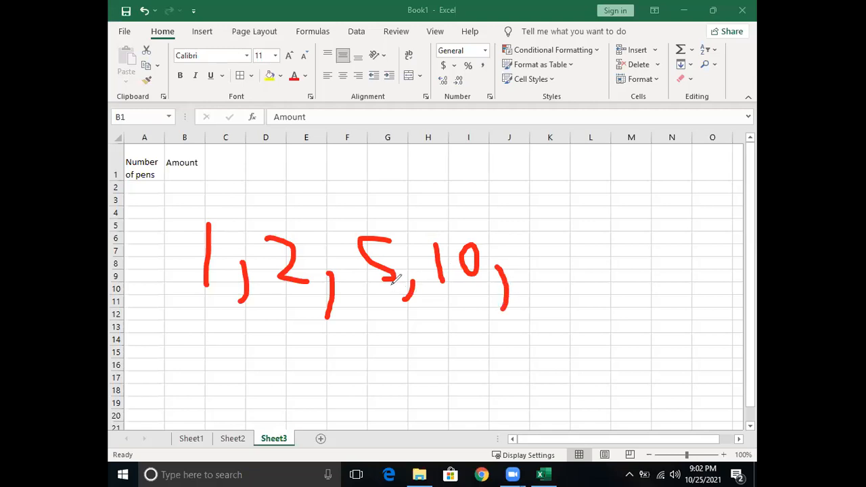
{"action": "left_click_drag", "start_coordinate": [520, 242], "coordinate": [526, 282]}
{"action": "mouse_move", "coordinate": [559, 243]}
{"action": "left_mouse_down"}
{"action": "mouse_move", "coordinate": [549, 247]}
{"action": "mouse_move", "coordinate": [548, 274]}
{"action": "left_mouse_up"}
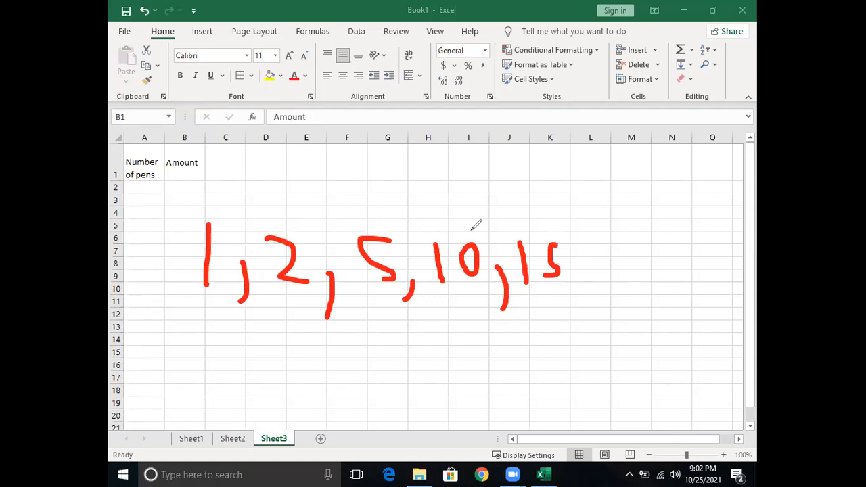
{"action": "left_click_drag", "start_coordinate": [580, 275], "coordinate": [575, 304]}
{"action": "mouse_move", "coordinate": [591, 249]}
{"action": "left_mouse_down"}
{"action": "mouse_move", "coordinate": [597, 269]}
{"action": "mouse_move", "coordinate": [613, 270]}
{"action": "mouse_move", "coordinate": [627, 248]}
{"action": "mouse_move", "coordinate": [652, 295]}
{"action": "left_mouse_up"}
{"action": "left_click_drag", "start_coordinate": [660, 240], "coordinate": [690, 268]}
{"action": "left_click_drag", "start_coordinate": [706, 236], "coordinate": [694, 269]}
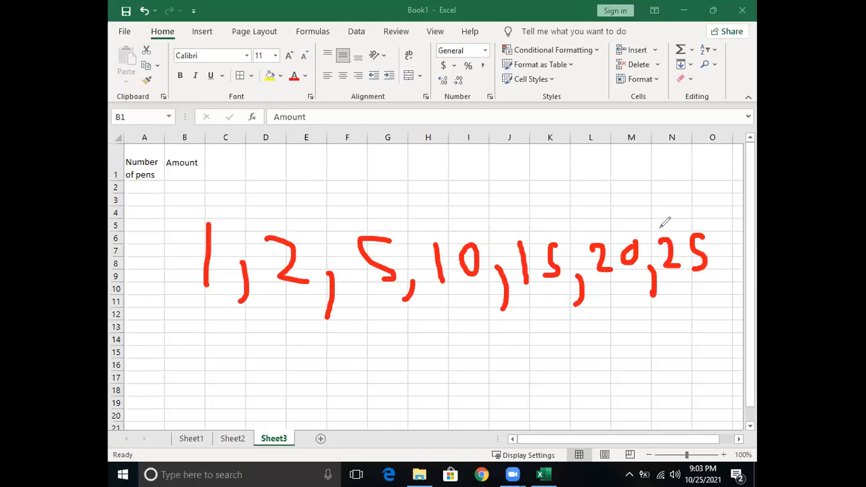
- Enter the pen quantities 1, 2, 5, 10, 15, 20 and 25 in cells A2 to A8
{"action": "key", "text": "Escape"}
{"action": "key", "text": "F2"}
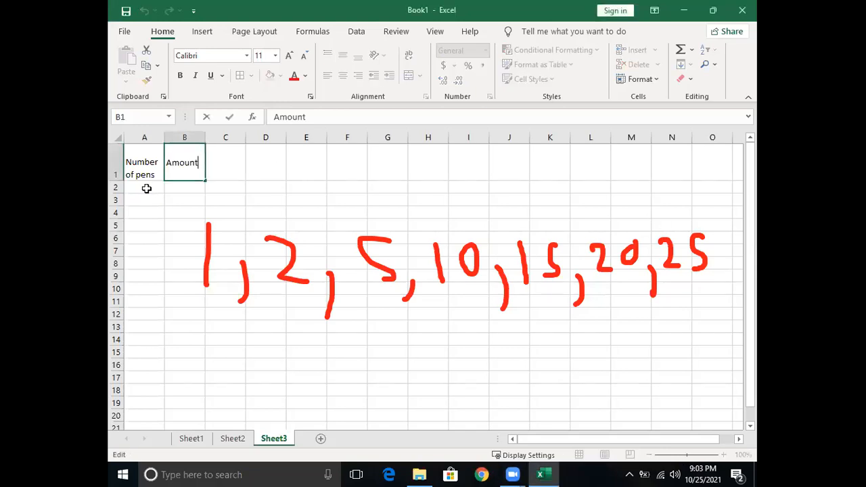
{"action": "left_click", "coordinate": [146, 188]}
{"action": "type", "text": "1"}
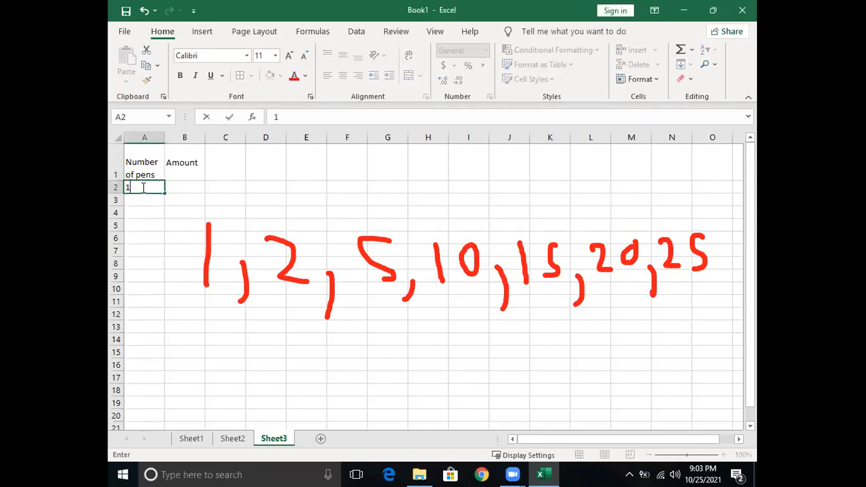
{"action": "key", "text": "Return"}
{"action": "type", "text": "2"}
{"action": "key", "text": "BackSpace"}
{"action": "type", "text": "2"}
{"action": "key", "text": "Return"}
{"action": "type", "text": "5"}
{"action": "key", "text": "Return"}
{"action": "type", "text": "10"}
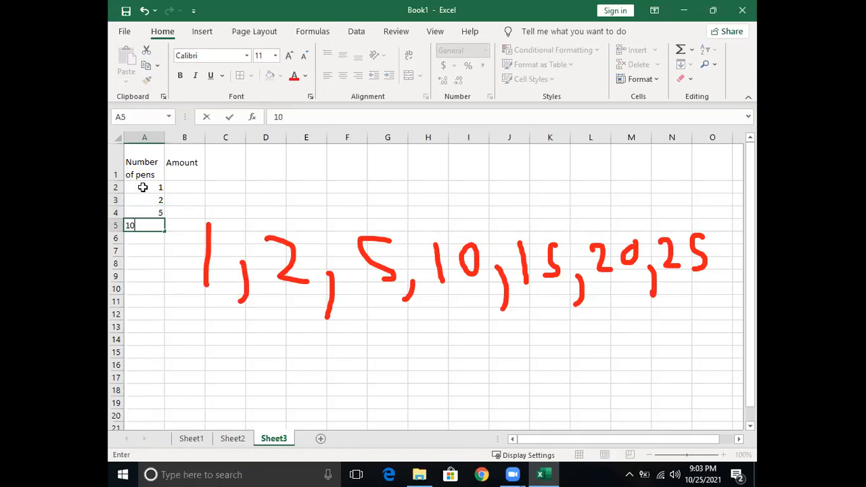
{"action": "key", "text": "Return"}
{"action": "type", "text": "15"}
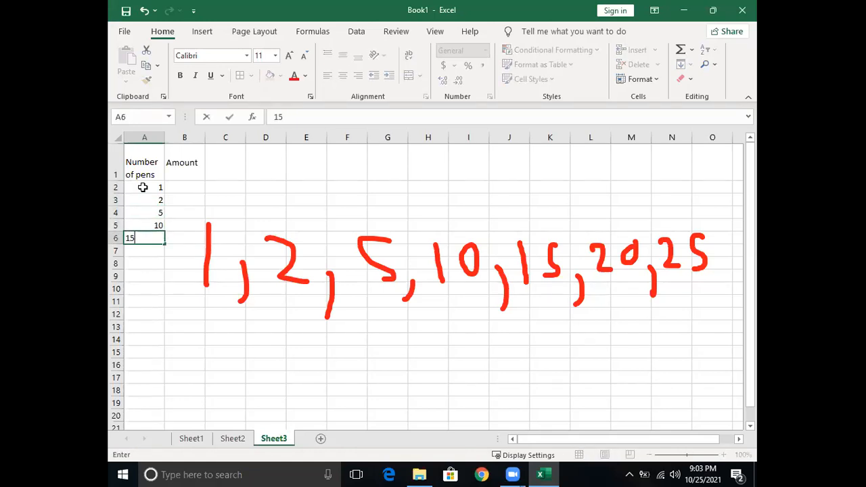
{"action": "key", "text": "Return"}
{"action": "type", "text": "20"}
{"action": "key", "text": "Return"}
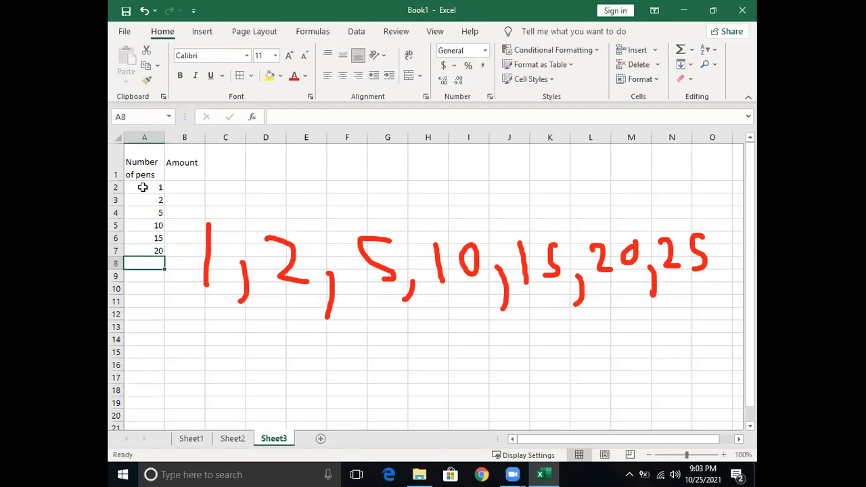
{"action": "type", "text": "25"}
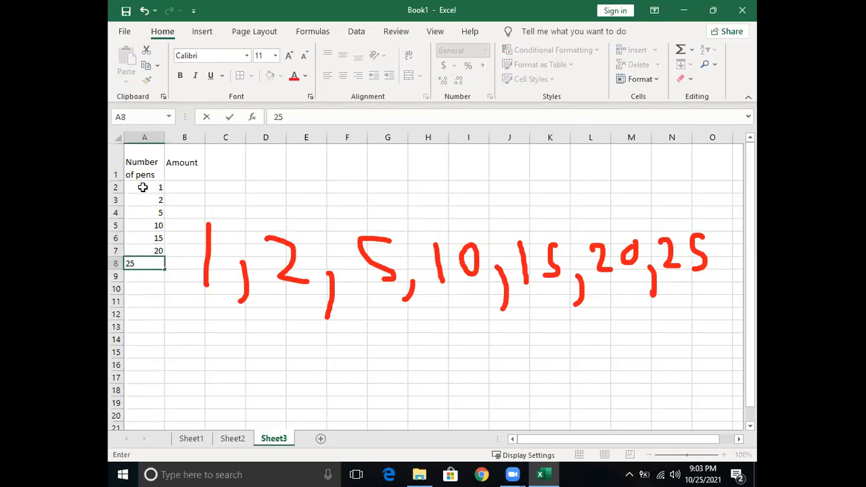
{"action": "key", "text": "Up"}
- Enter the formula =A2*15 in cell B2 to calculate the amount for the first pen quantity
{"action": "key", "text": "Up"}
{"action": "key", "text": "Right"}
{"action": "key", "text": "Up"}
{"action": "key", "text": "Up"}
{"action": "key", "text": "Up"}
{"action": "key", "text": "Up"}
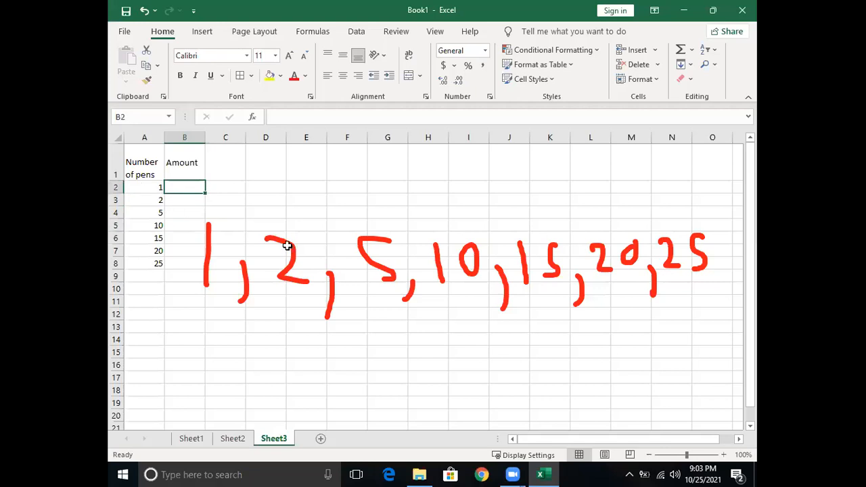
{"action": "type", "text": "="}
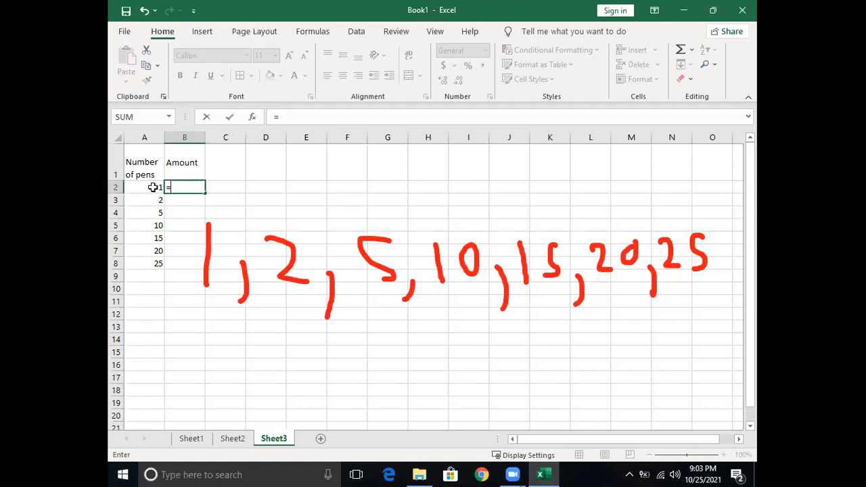
{"action": "left_click", "coordinate": [153, 187]}
{"action": "type", "text": "*15"}
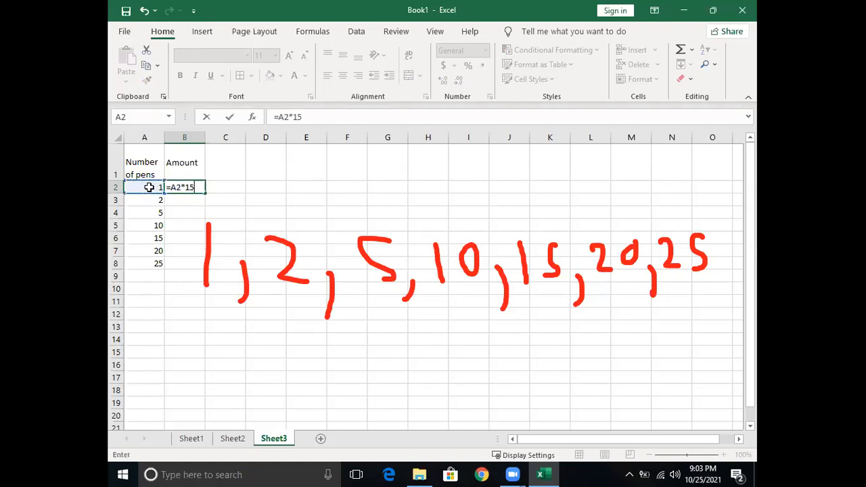
{"action": "key", "text": "Return"}
- Fill the formula in B2 down to B8 and clear the red handwritten numbers
{"action": "left_click", "coordinate": [192, 188]}
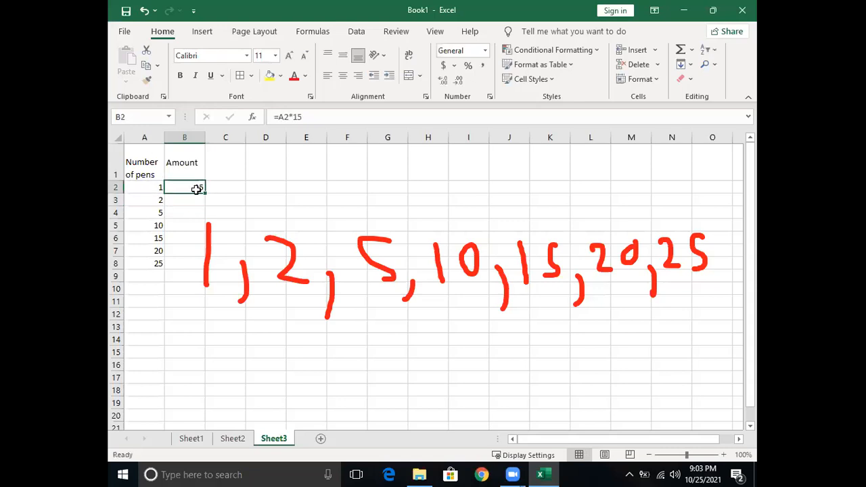
{"action": "left_click_drag", "start_coordinate": [205, 193], "coordinate": [206, 274]}
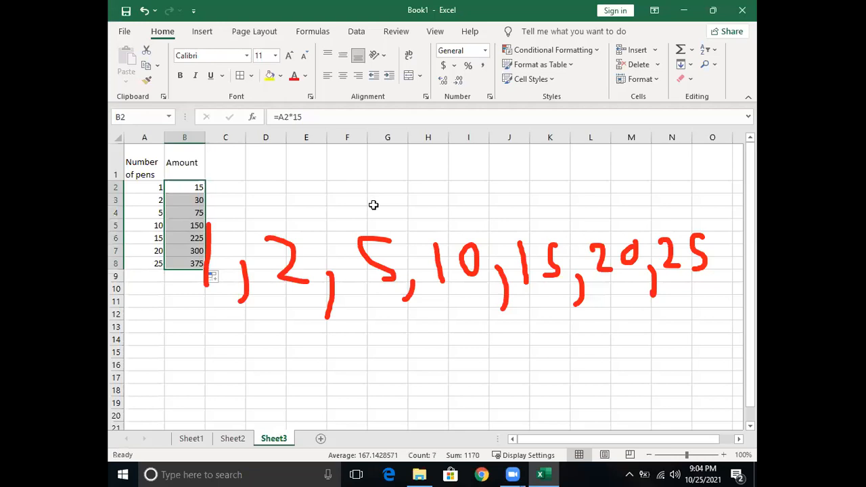
{"action": "left_click", "coordinate": [576, 87]}
- Add a new worksheet after Sheet3 and widen columns A to E on it
{"action": "left_click", "coordinate": [320, 443]}
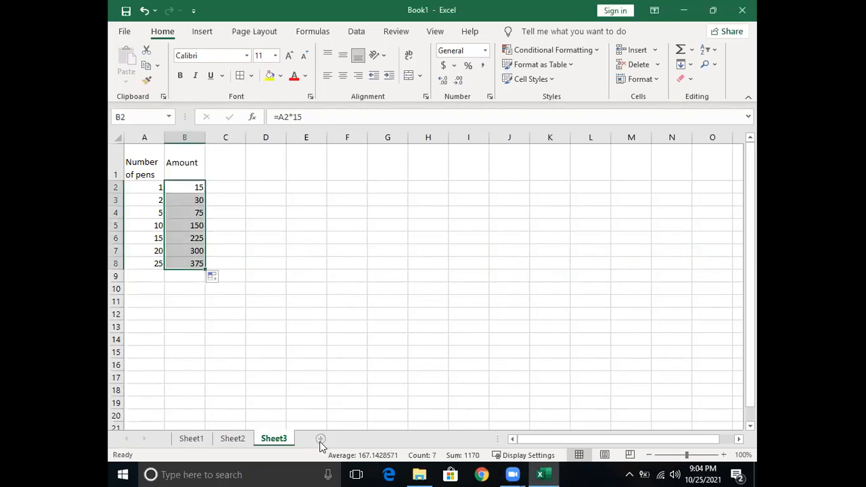
{"action": "left_click", "coordinate": [321, 440]}
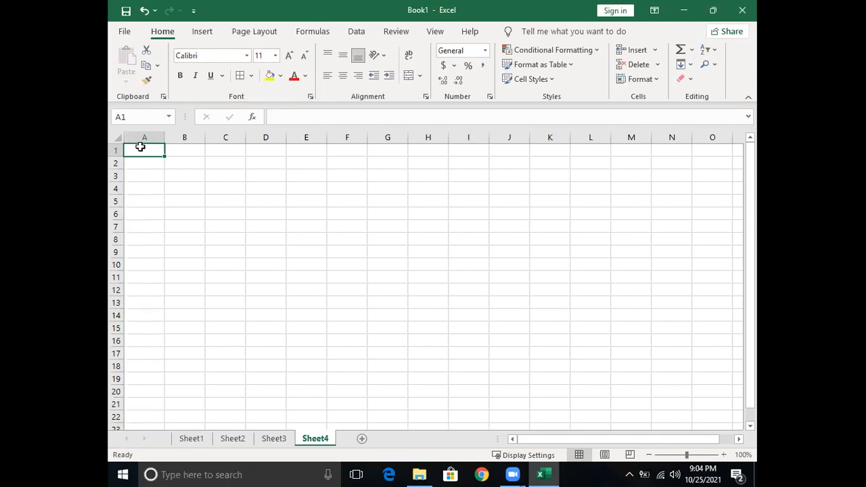
{"action": "left_click_drag", "start_coordinate": [165, 137], "coordinate": [452, 138]}
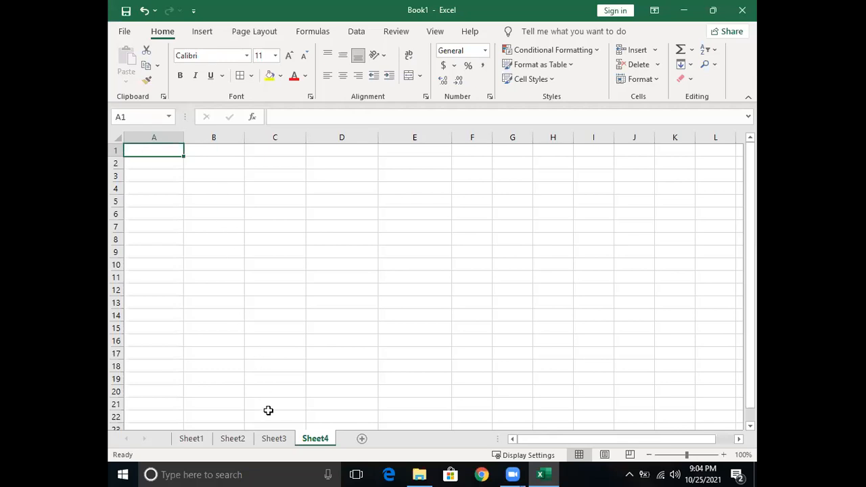
- Look through Sheet1, Sheet2 and Sheet3 to review the earlier exercises, and return to the empty Sheet4
{"action": "left_click", "coordinate": [278, 440]}
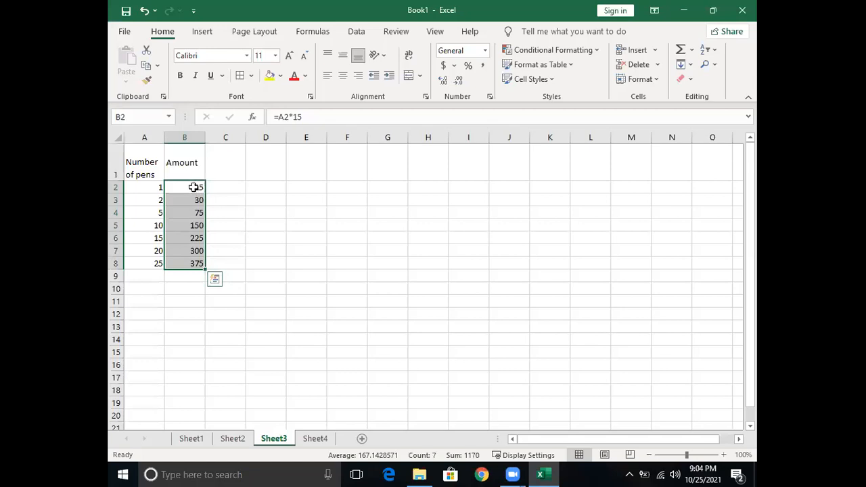
{"action": "left_click", "coordinate": [314, 439]}
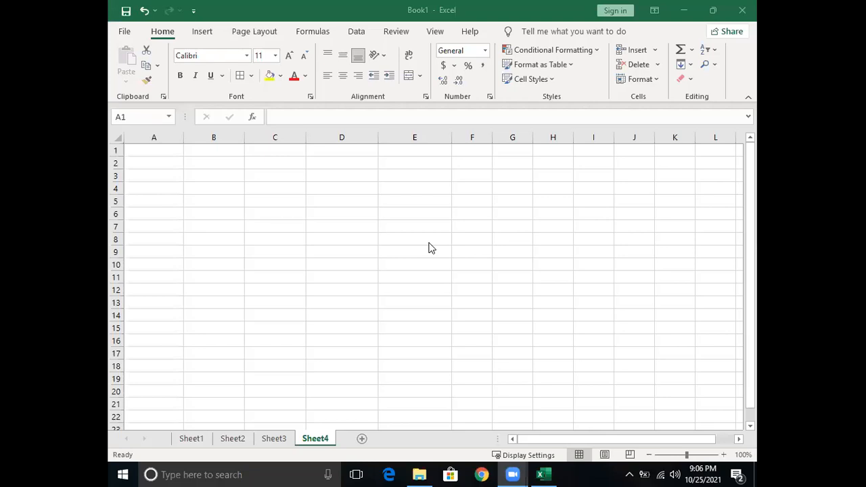
{"action": "left_click", "coordinate": [271, 438]}
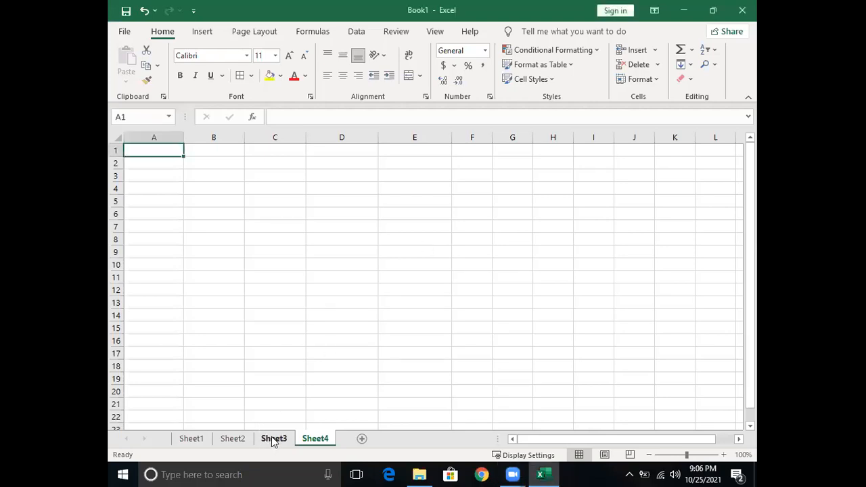
{"action": "left_click", "coordinate": [272, 438]}
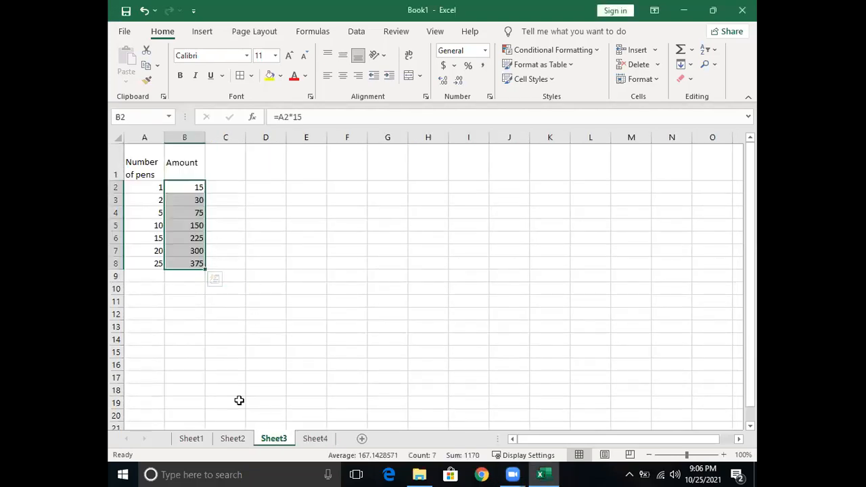
{"action": "left_click", "coordinate": [225, 439]}
{"action": "left_click", "coordinate": [188, 439]}
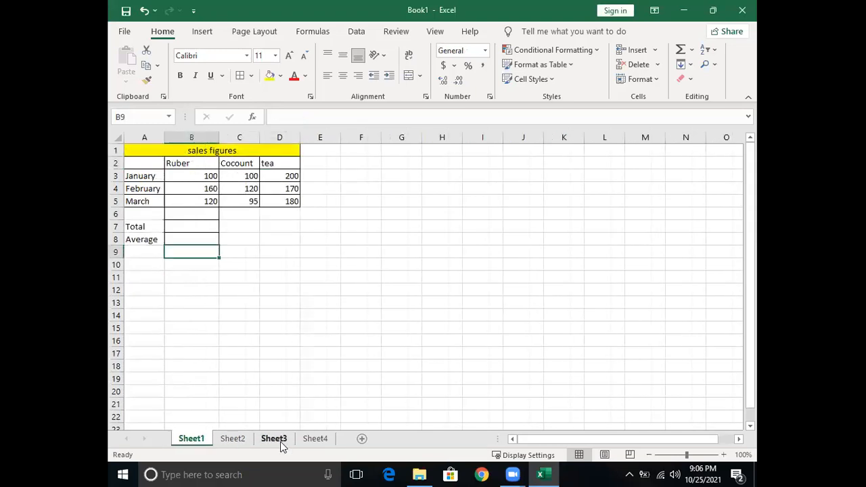
{"action": "left_click", "coordinate": [277, 439]}
{"action": "left_click", "coordinate": [232, 439]}
{"action": "left_click", "coordinate": [200, 441]}
{"action": "left_click", "coordinate": [264, 439]}
{"action": "left_click", "coordinate": [241, 440]}
{"action": "left_click", "coordinate": [193, 439]}
{"action": "left_click", "coordinate": [240, 440]}
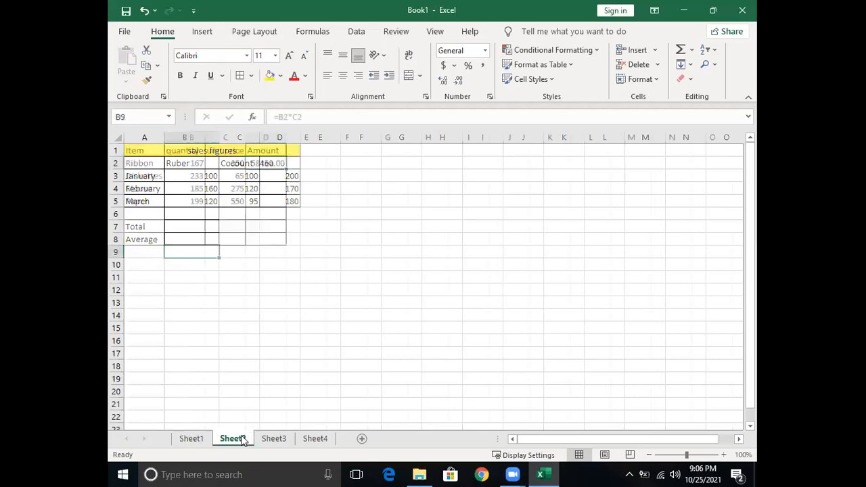
{"action": "left_click", "coordinate": [274, 439]}
{"action": "left_click", "coordinate": [314, 438]}
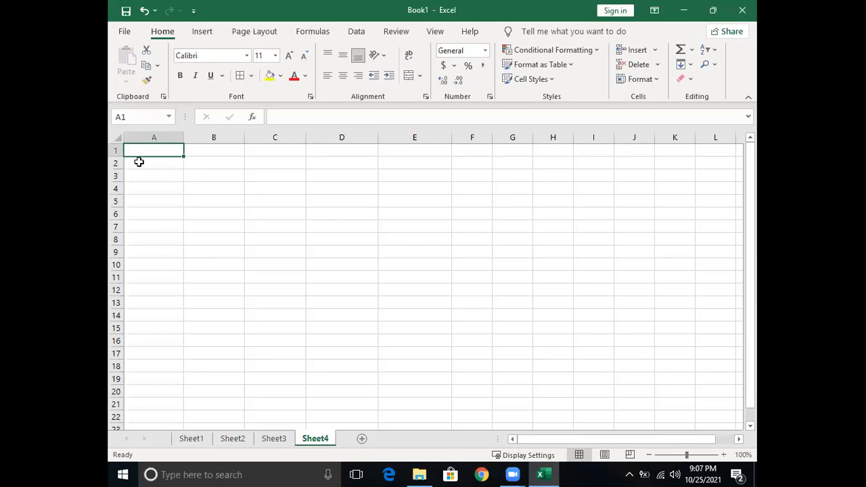
- Enter the headings "Name", "Basic salary" and "Ot rate" in cells A1 to C1
{"action": "type", "text": "Name"}
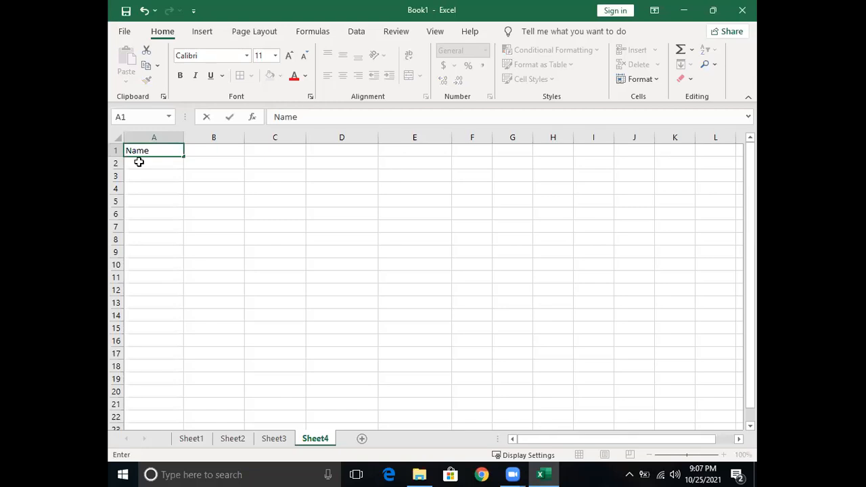
{"action": "key", "text": "Tab"}
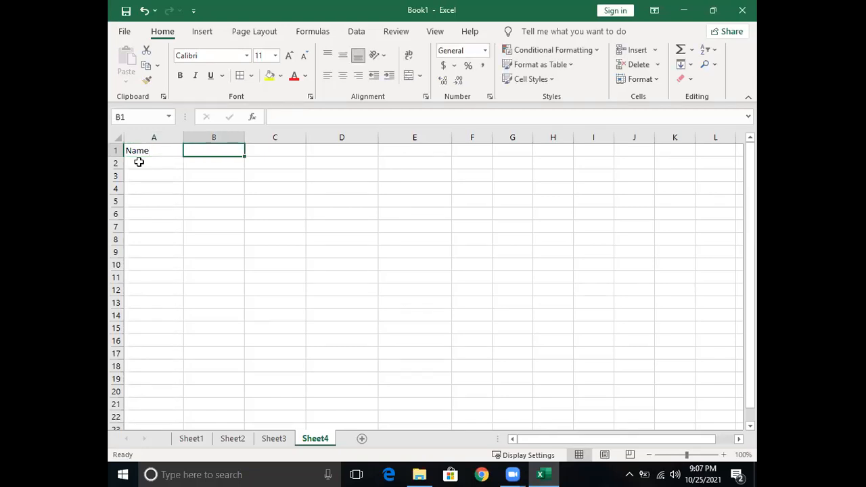
{"action": "type", "text": "Basi"}
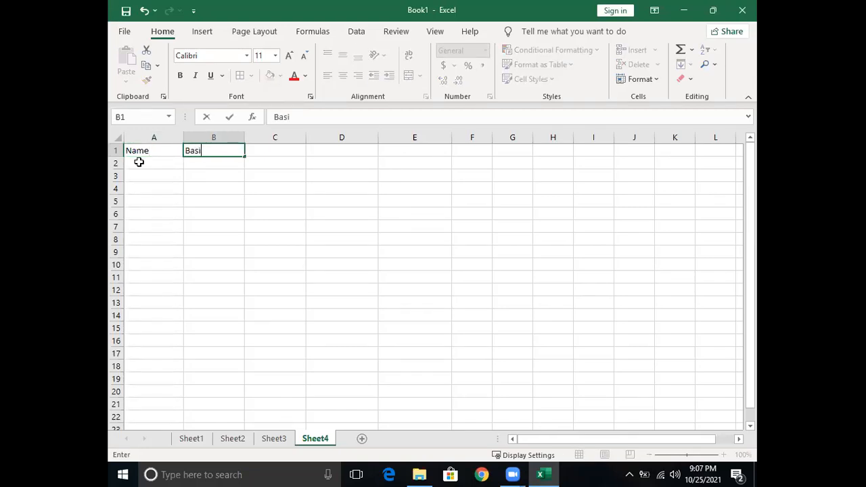
{"action": "type", "text": "c salary"}
{"action": "key", "text": "Tab"}
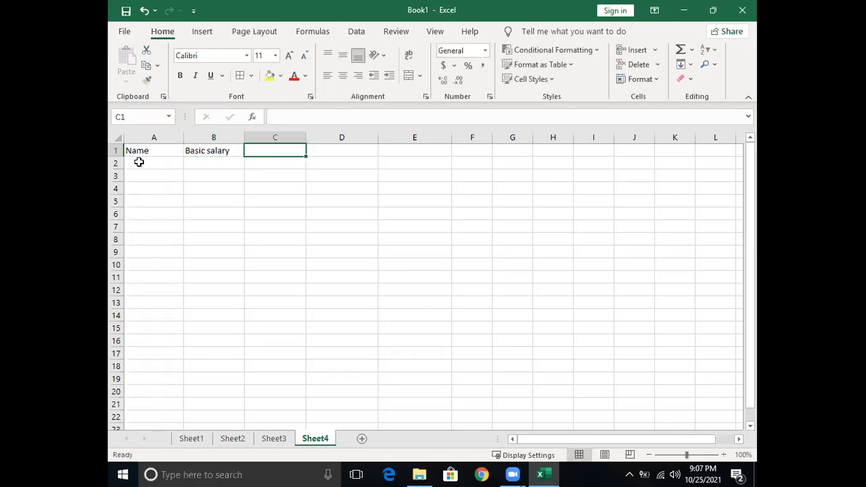
{"action": "type", "text": "Ot ra"}
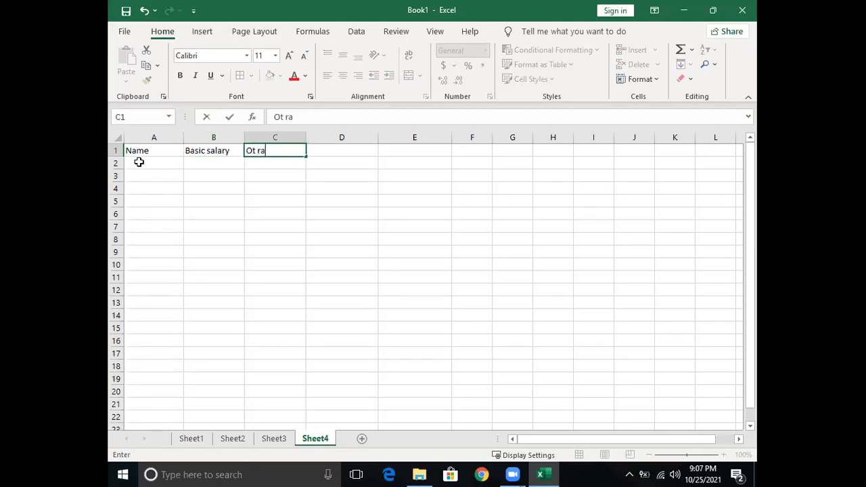
{"action": "type", "text": "te"}
{"action": "key", "text": "Tab"}
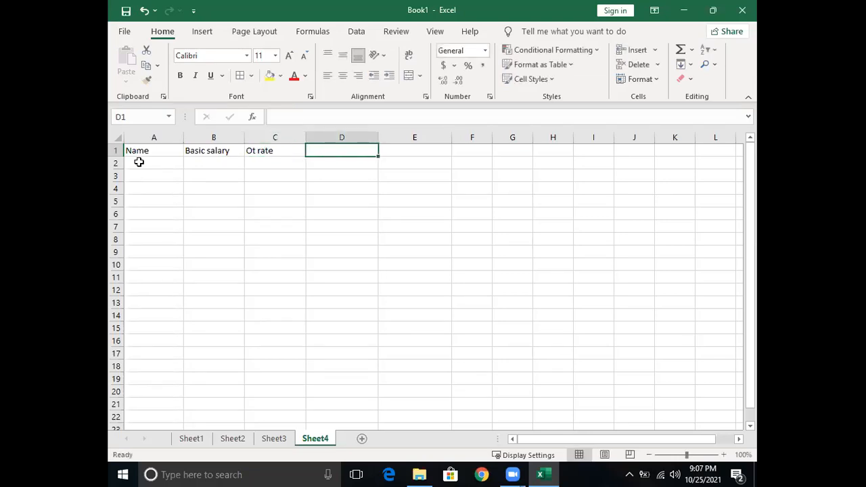
- Enter the headings "Ot Hours" in cell D1 and "Deduction" in cell E1
{"action": "type", "text": "Ot"}
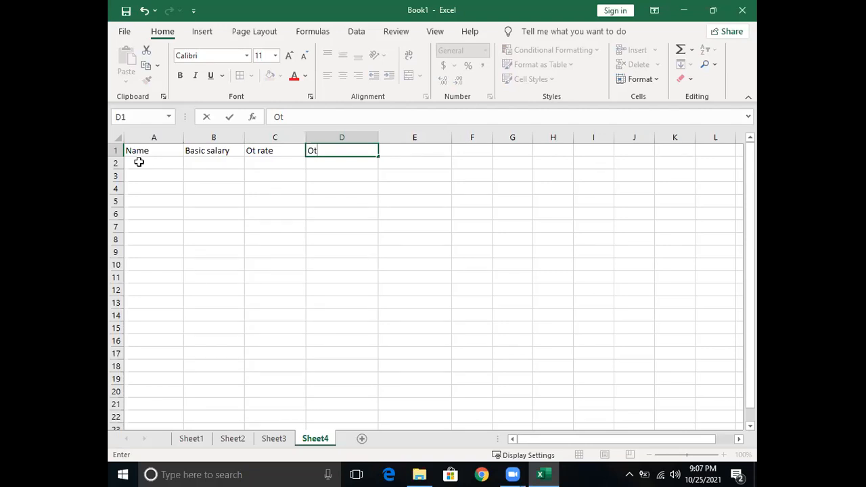
{"action": "type", "text": " Hous"}
{"action": "key", "text": "BackSpace"}
{"action": "key", "text": "BackSpace"}
{"action": "type", "text": "urs"}
{"action": "left_click", "coordinate": [404, 151]}
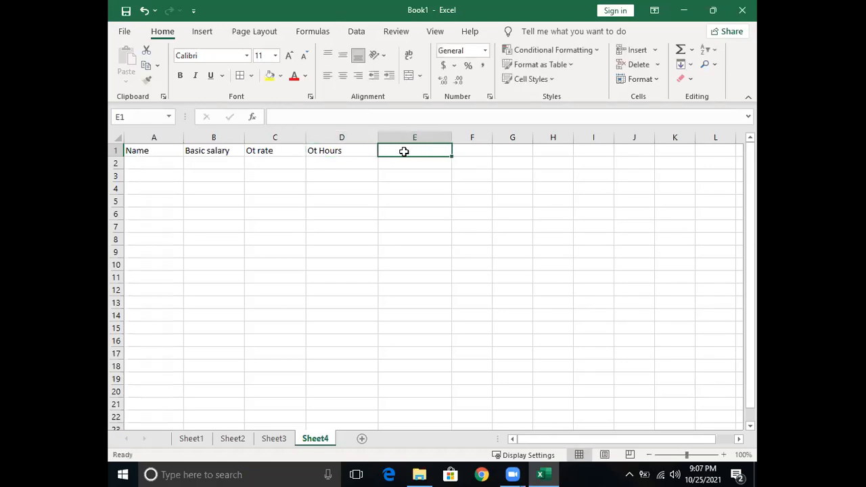
{"action": "type", "text": "Dedu"}
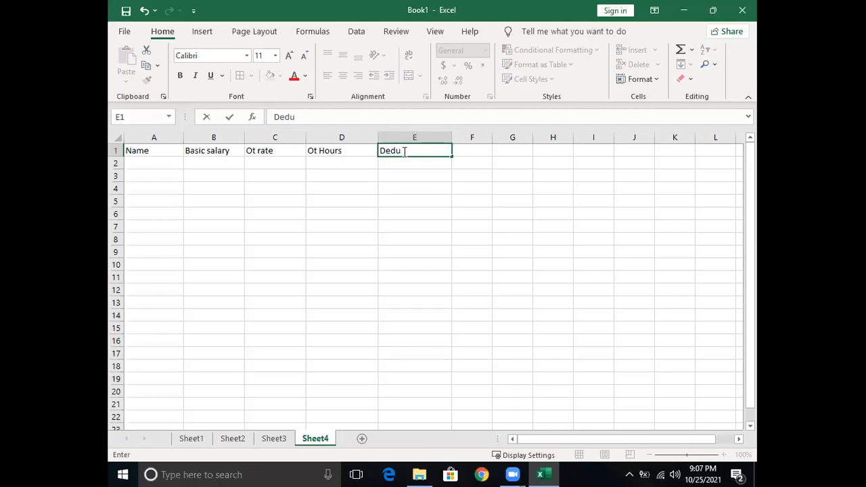
{"action": "type", "text": "ction"}
- Increase the height of row 1 and wrap the "Basic salary" heading in B1 onto two lines
{"action": "left_click", "coordinate": [116, 163]}
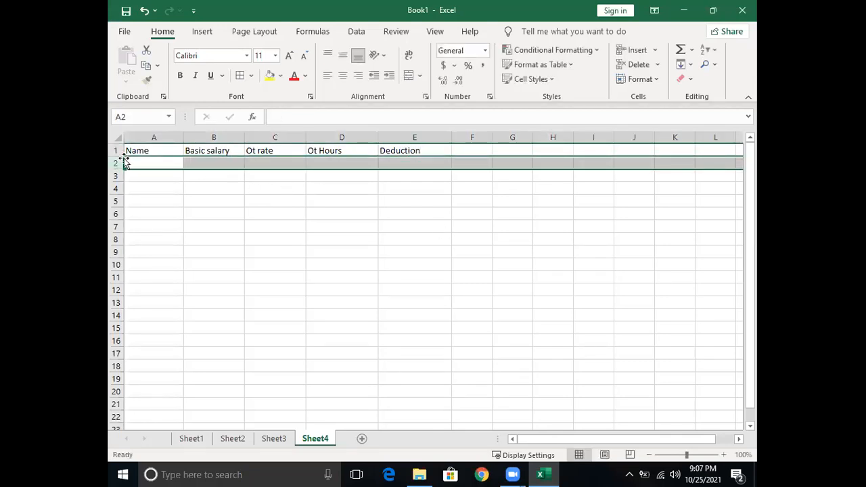
{"action": "left_click_drag", "start_coordinate": [117, 155], "coordinate": [118, 168]}
{"action": "left_click", "coordinate": [199, 162]}
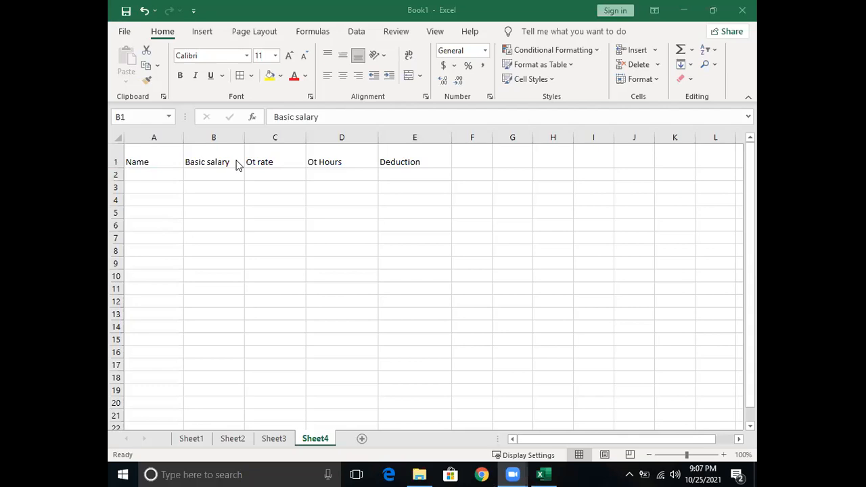
{"action": "left_click", "coordinate": [411, 59]}
{"action": "double_click", "coordinate": [207, 163]}
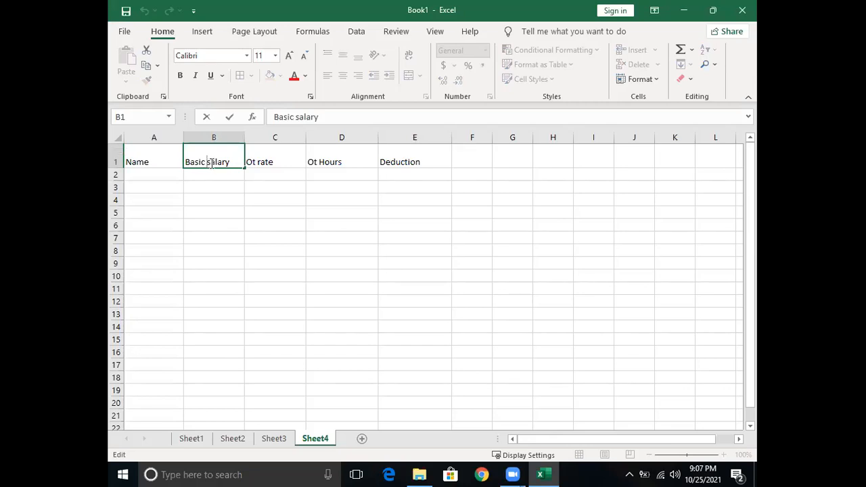
{"action": "left_click", "coordinate": [214, 198]}
{"action": "left_click", "coordinate": [215, 162]}
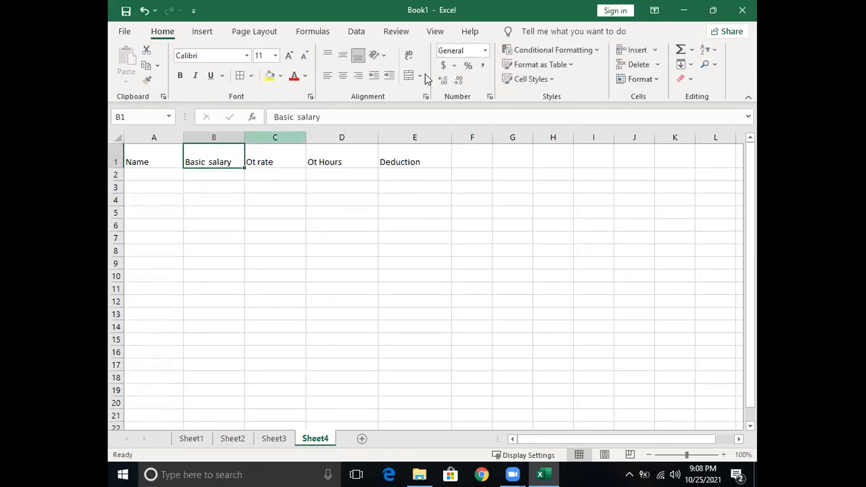
{"action": "double_click", "coordinate": [207, 163]}
{"action": "key", "text": "BackSpace"}
{"action": "key", "text": "alt+Return"}
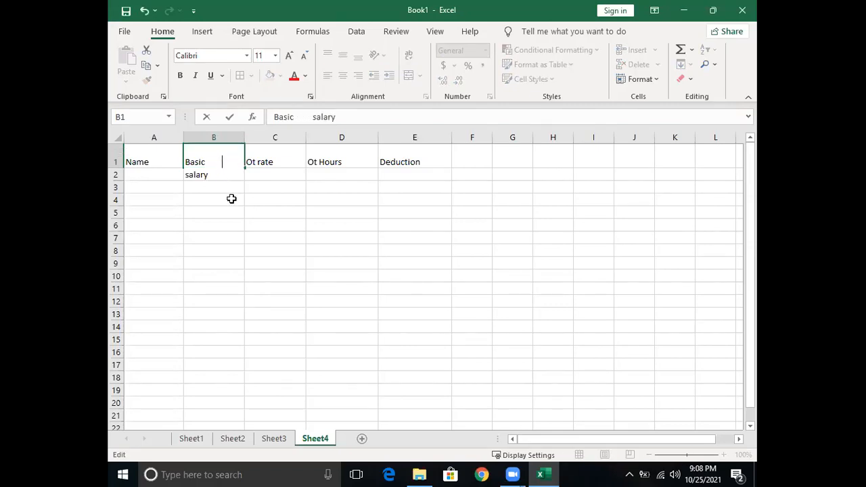
{"action": "left_click", "coordinate": [232, 209]}
{"action": "left_click_drag", "start_coordinate": [118, 169], "coordinate": [118, 172]}
- Enter the first employee's name in cell A2 and the basic salary 4000 in cell B2
{"action": "left_click", "coordinate": [148, 179]}
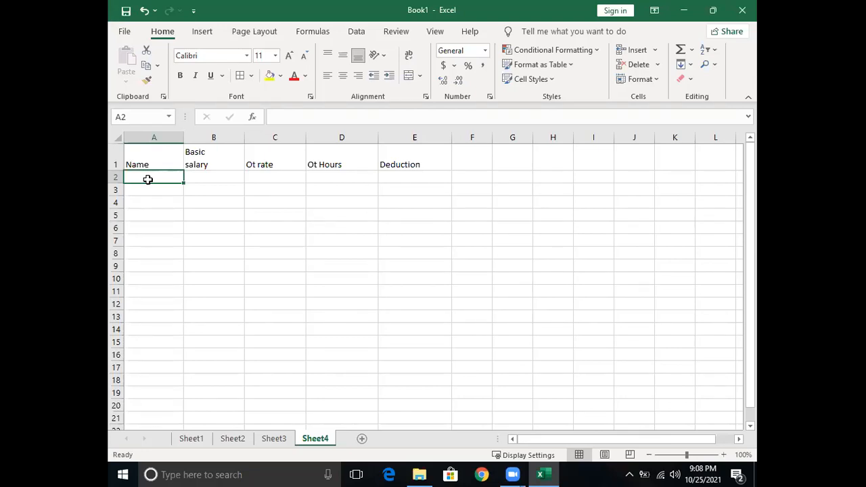
{"action": "type", "text": "A"}
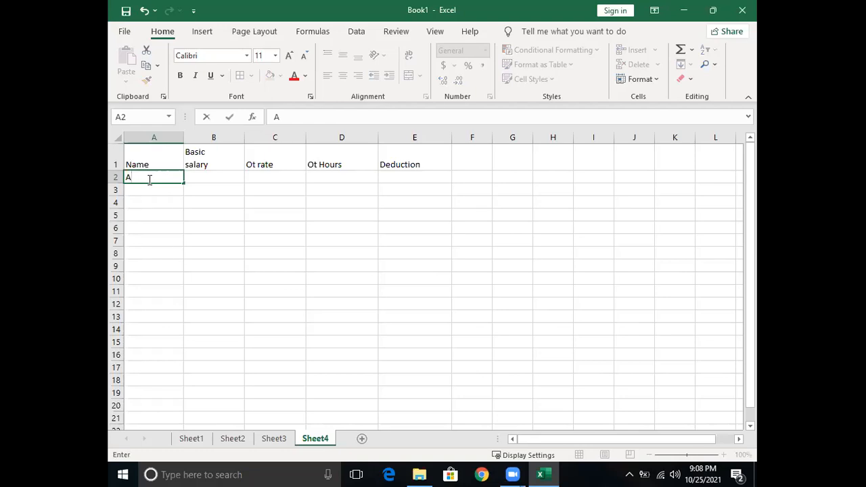
{"action": "type", "text": ".perera"}
{"action": "key", "text": "Tab"}
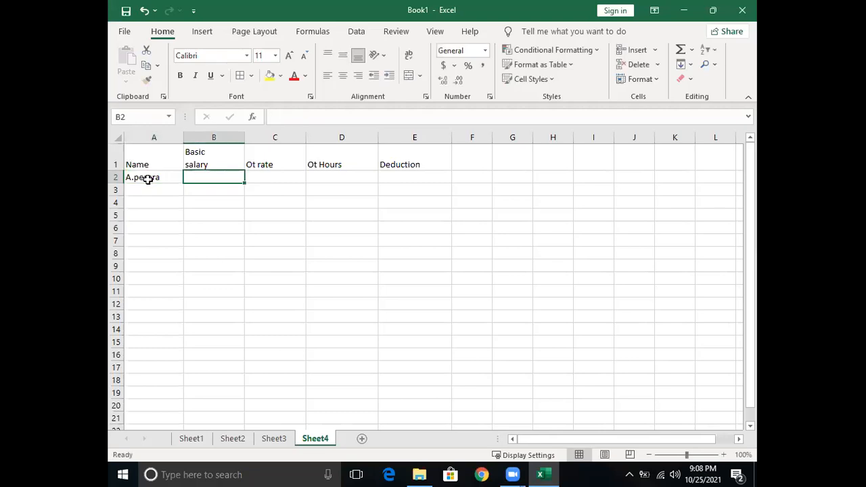
{"action": "type", "text": "4000"}
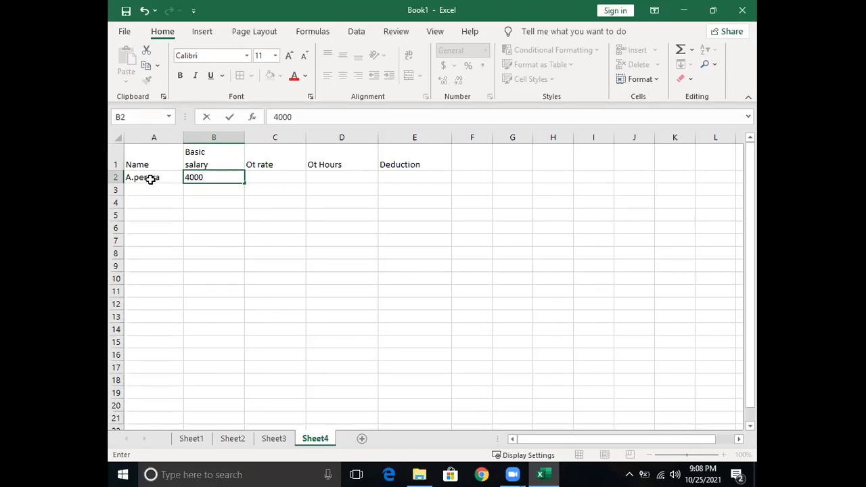
{"action": "left_click", "coordinate": [234, 217]}
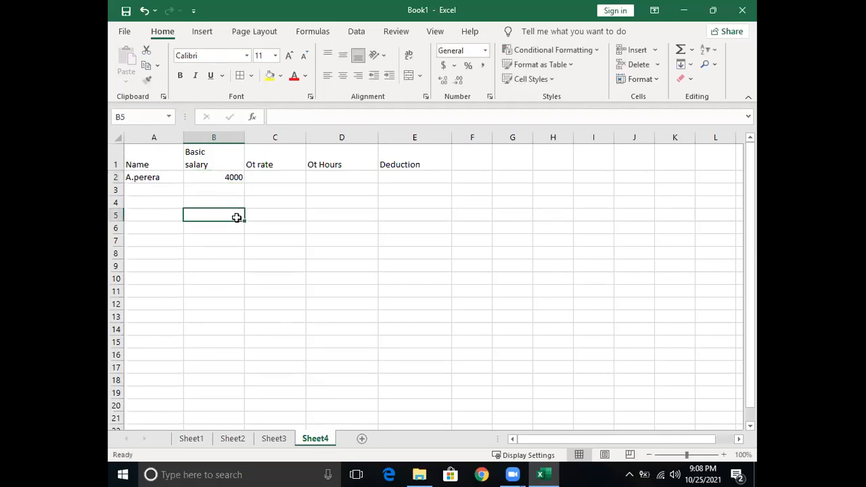
{"action": "left_click", "coordinate": [266, 178]}
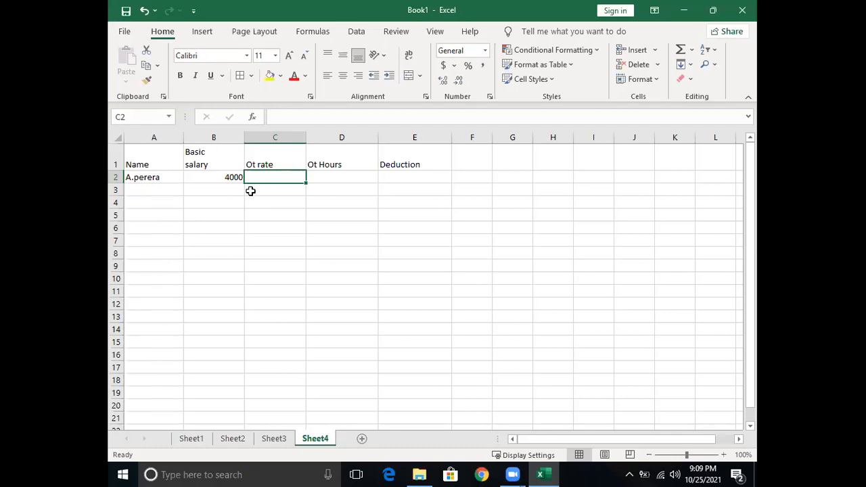
- Complete the first employee's row with Ot rate 20 in C2, Ot Hours 15 in D2 and Deduction 300 in E2
{"action": "type", "text": "20"}
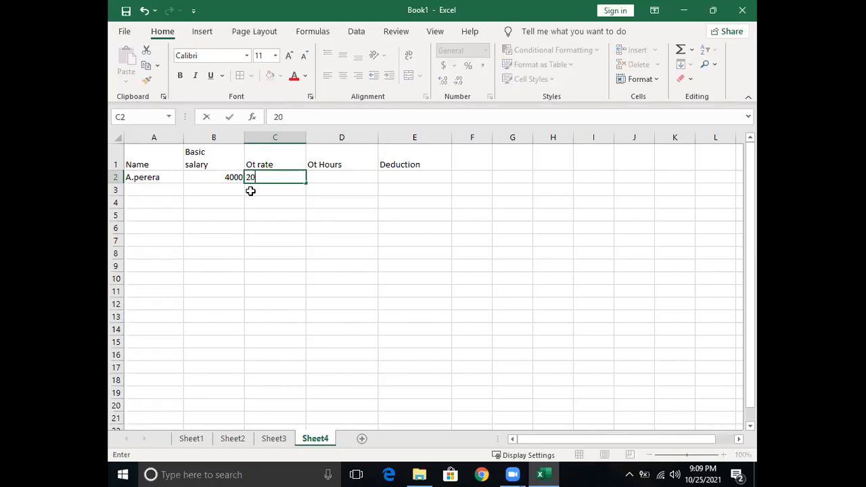
{"action": "key", "text": "Tab"}
{"action": "type", "text": "15"}
{"action": "key", "text": "Tab"}
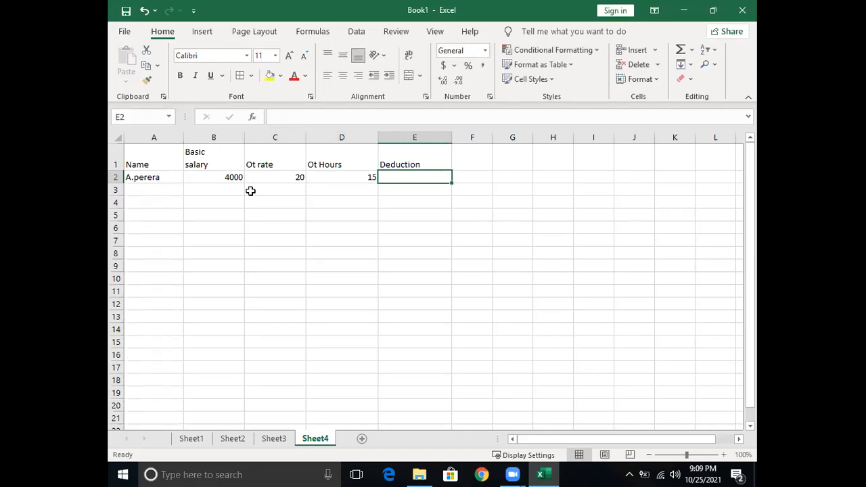
{"action": "type", "text": "300"}
{"action": "key", "text": "Return"}
- Enter the second employee's name, as initial and surname, in cell A3
{"action": "key", "text": "Left"}
{"action": "key", "text": "Left"}
{"action": "key", "text": "Left"}
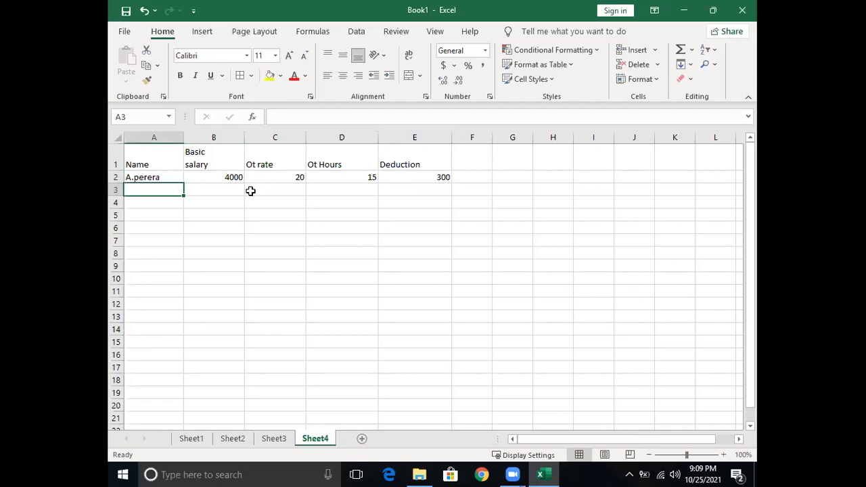
{"action": "type", "text": "H"}
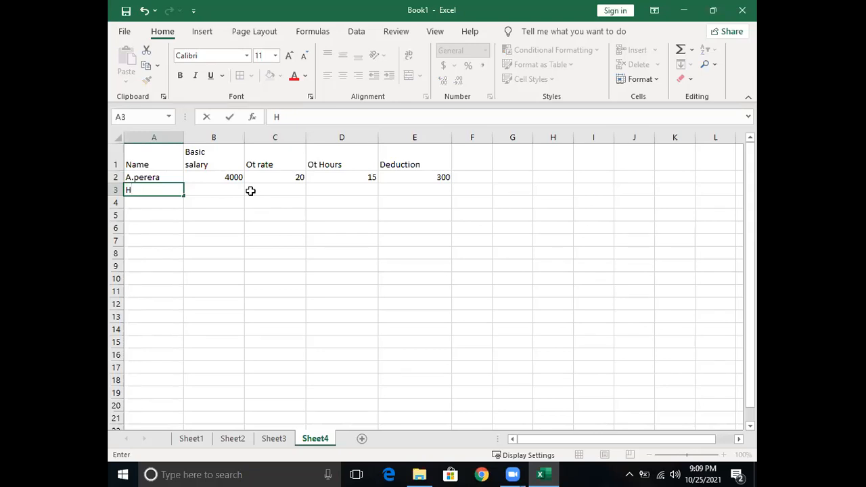
{"action": "type", "text": ">sil"}
{"action": "type", "text": "va"}
{"action": "key", "text": "BackSpace"}
{"action": "key", "text": "BackSpace"}
{"action": "key", "text": "BackSpace"}
{"action": "key", "text": "BackSpace"}
{"action": "key", "text": "BackSpace"}
{"action": "key", "text": "BackSpace"}
{"action": "type", "text": ".Silva"}
{"action": "left_click", "coordinate": [250, 191]}
- Fill the second employee's figures in B3 to E3 with basic salary 3500, Ot rate 15, Ot Hours 12 and Deduction 2750
{"action": "key", "text": "Left"}
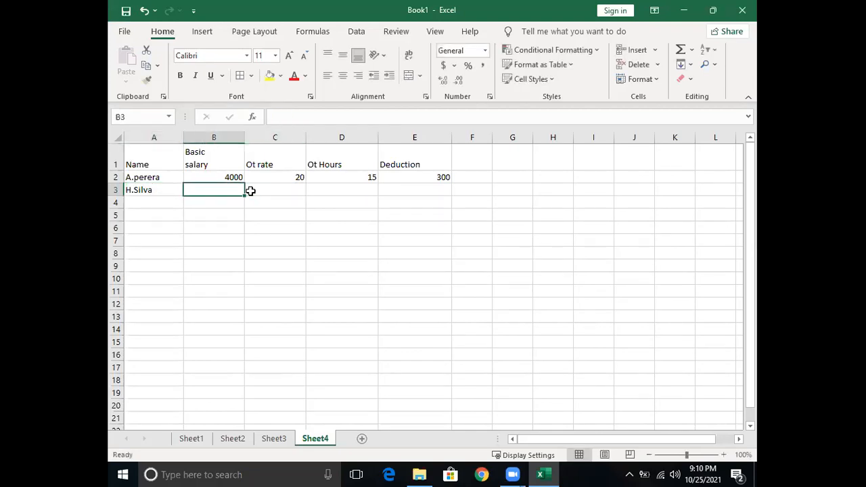
{"action": "type", "text": "3500"}
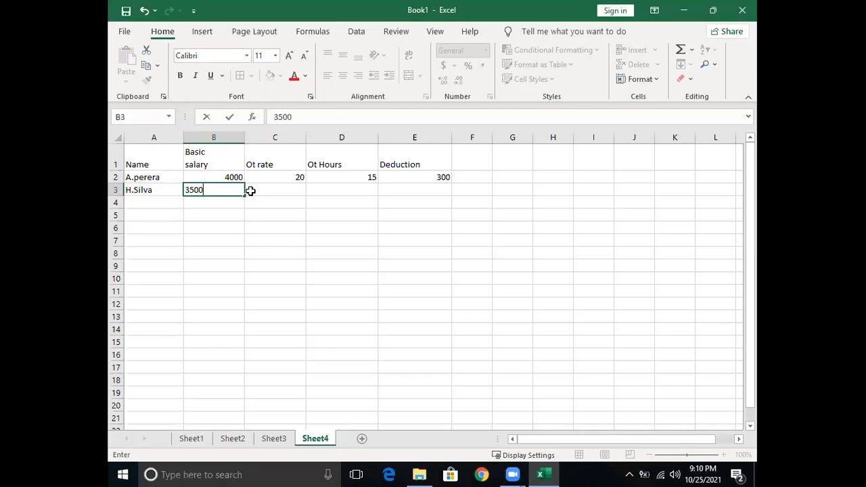
{"action": "left_click", "coordinate": [250, 191]}
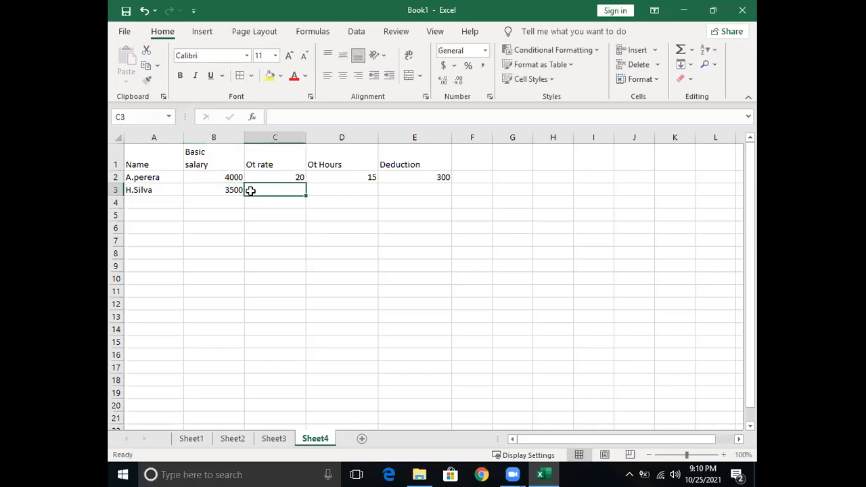
{"action": "type", "text": "15"}
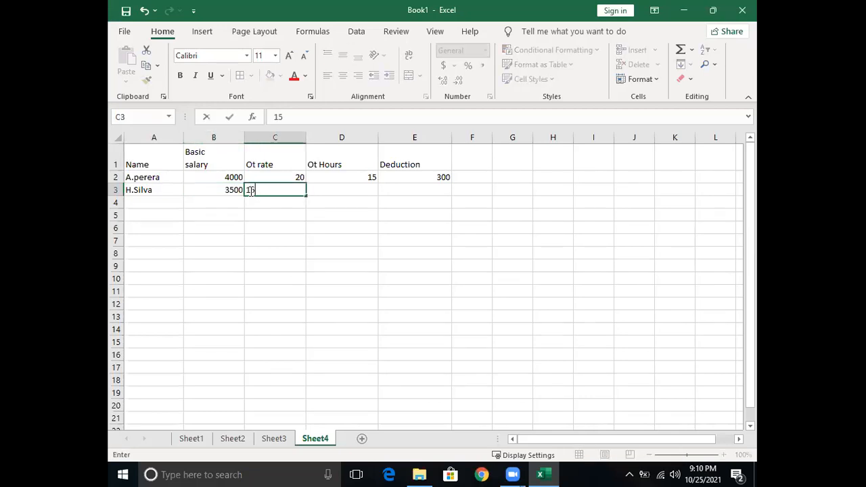
{"action": "key", "text": "Tab"}
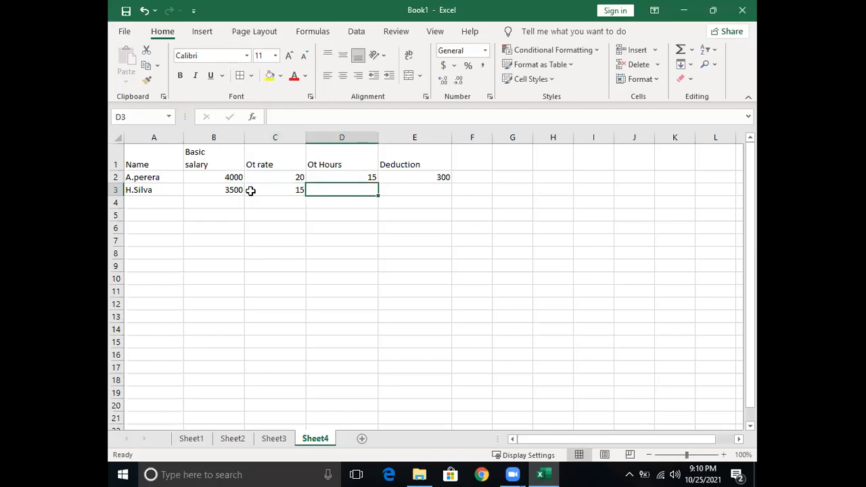
{"action": "type", "text": "12"}
{"action": "key", "text": "Tab"}
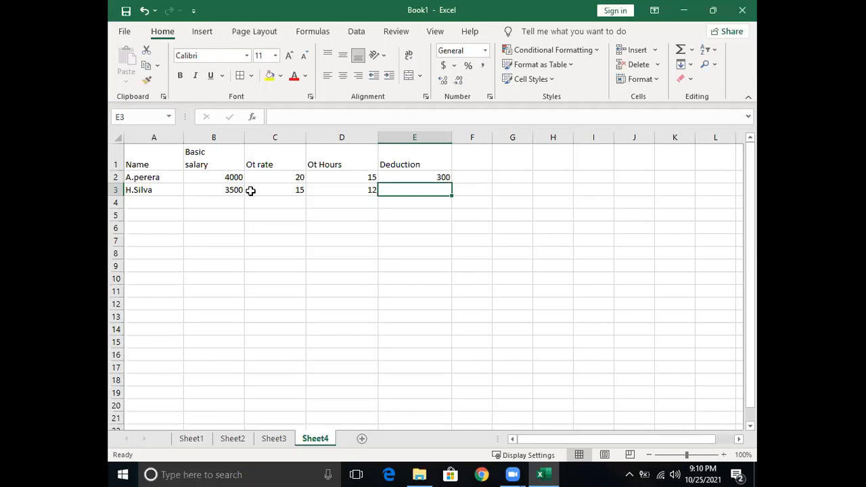
{"action": "type", "text": "2750"}
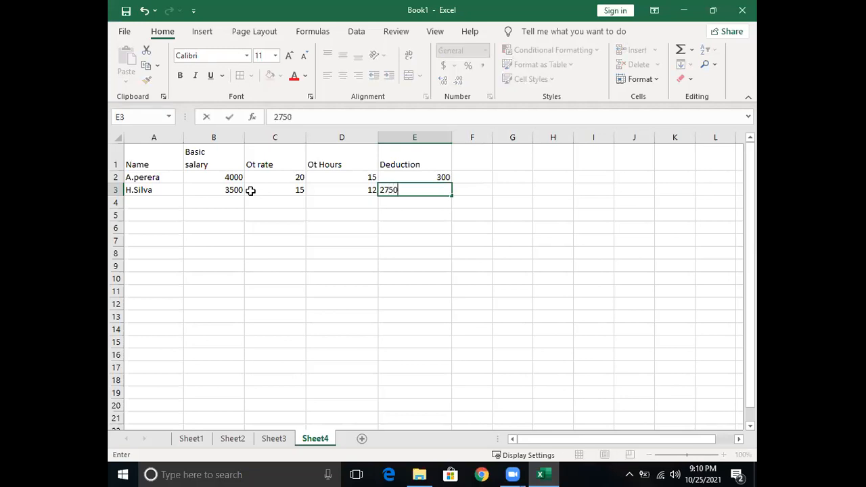
- Enter the third employee's name in cell A4 and the basic salary 4200 in cell B4
{"action": "left_click", "coordinate": [135, 200]}
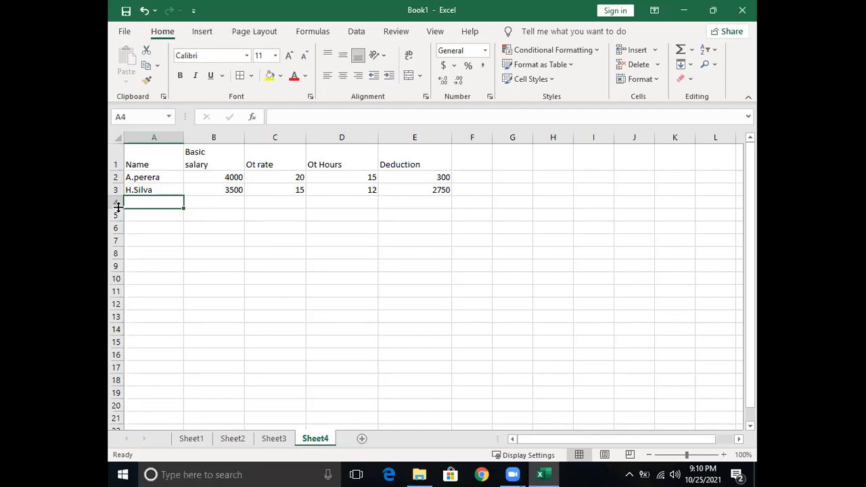
{"action": "type", "text": "D"}
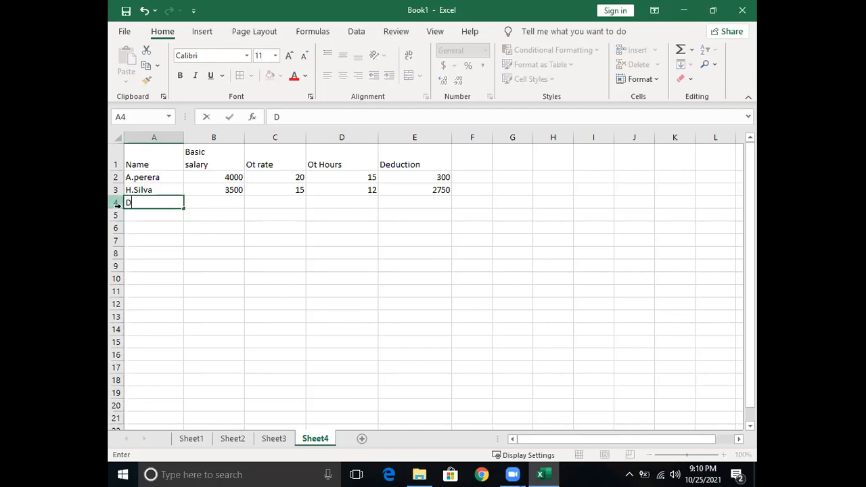
{"action": "type", "text": ".Dias"}
{"action": "key", "text": "Tab"}
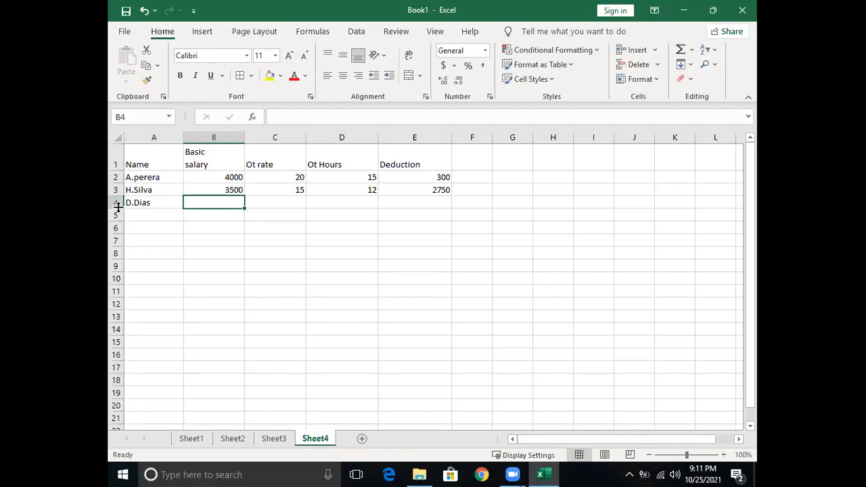
{"action": "type", "text": "4200"}
{"action": "key", "text": "Tab"}
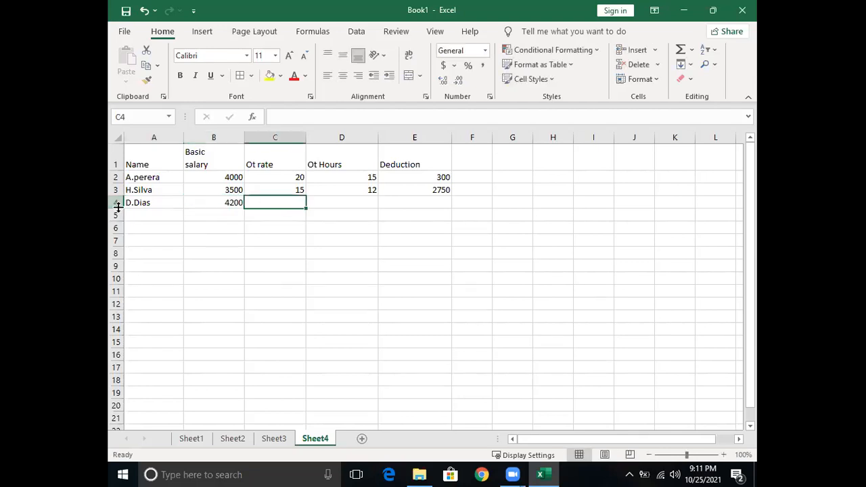
- Enter the third employee's Ot rate 30 in C4, Ot Hours 17 in D4 and Deduction 400 in E4
{"action": "type", "text": "30"}
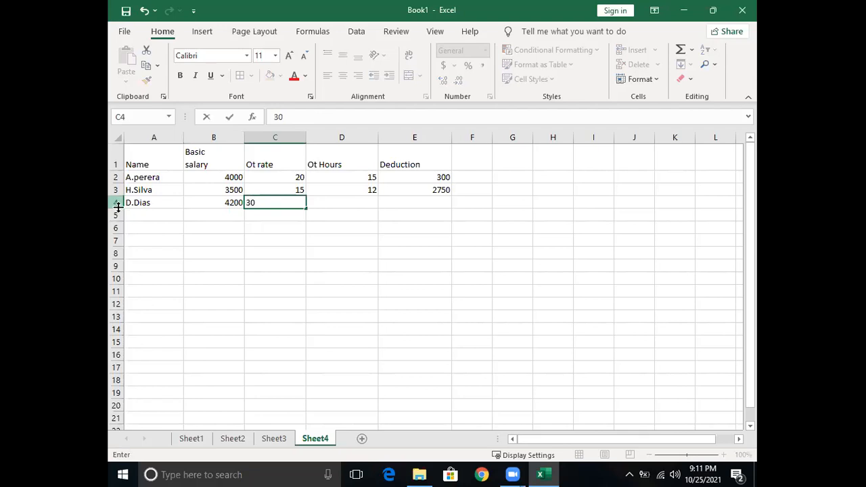
{"action": "key", "text": "Tab"}
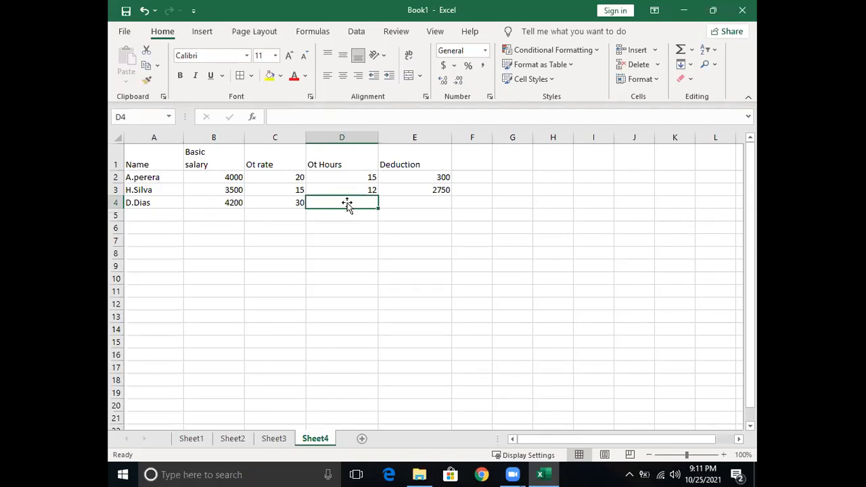
{"action": "type", "text": "17"}
{"action": "key", "text": "Tab"}
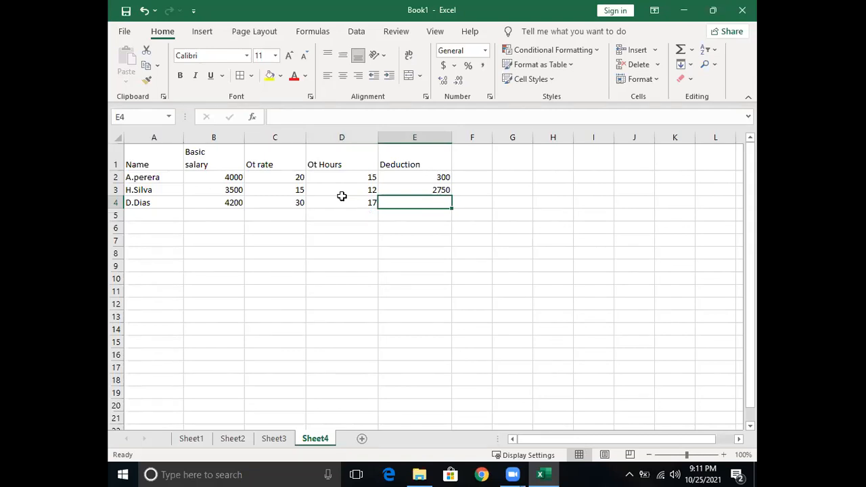
{"action": "type", "text": "400"}
{"action": "key", "text": "Return"}
- Enter the fourth employee's name in cell A5 and the basic salary 5000 in cell B5
{"action": "key", "text": "Left"}
{"action": "key", "text": "Left"}
{"action": "key", "text": "Left"}
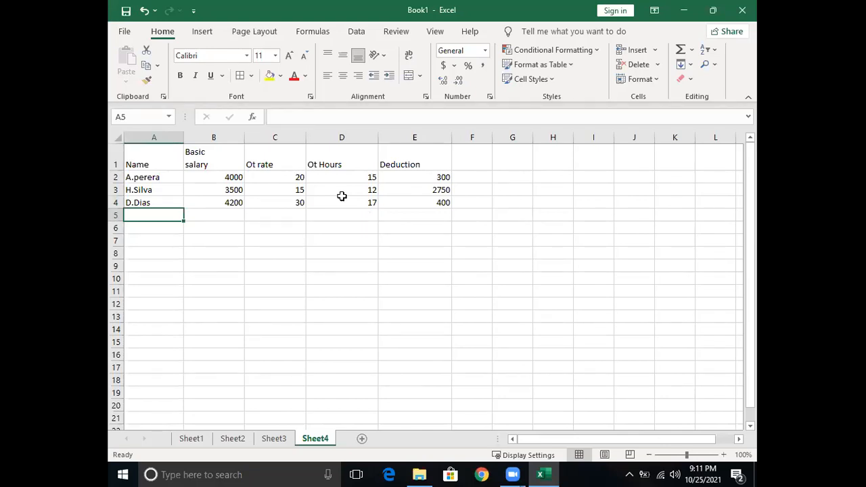
{"action": "type", "text": "H.jaya"}
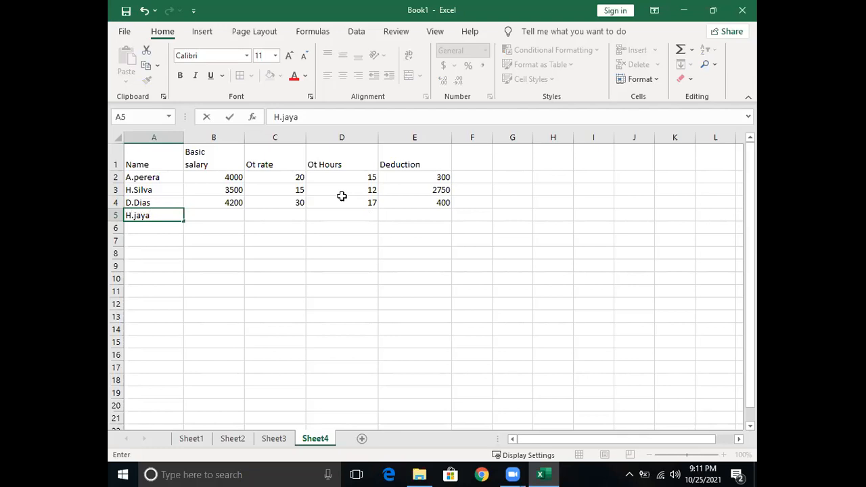
{"action": "type", "text": "rathna"}
{"action": "key", "text": "Tab"}
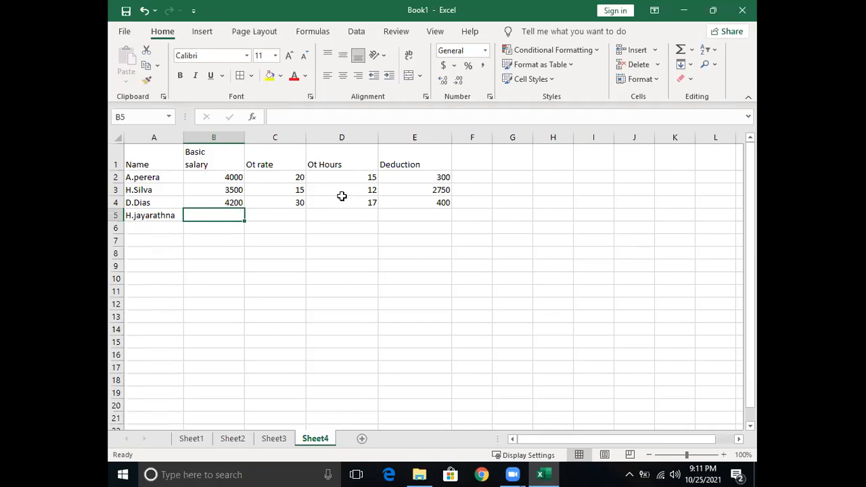
{"action": "type", "text": "5000"}
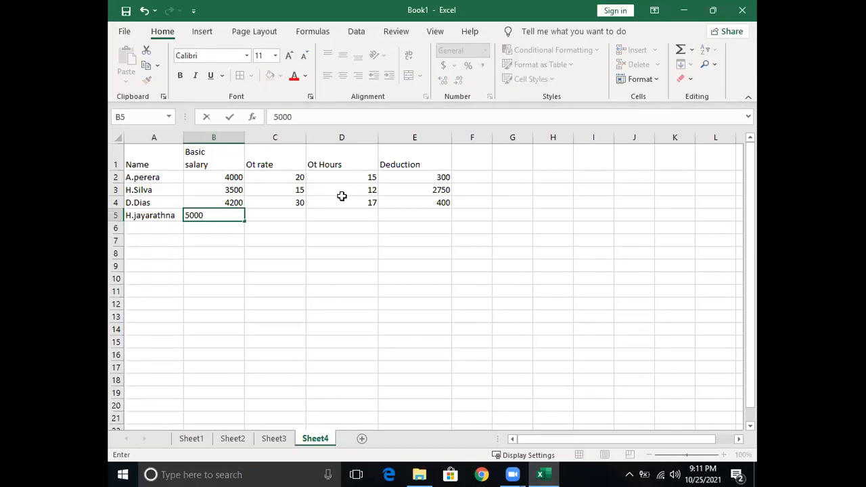
{"action": "key", "text": "Tab"}
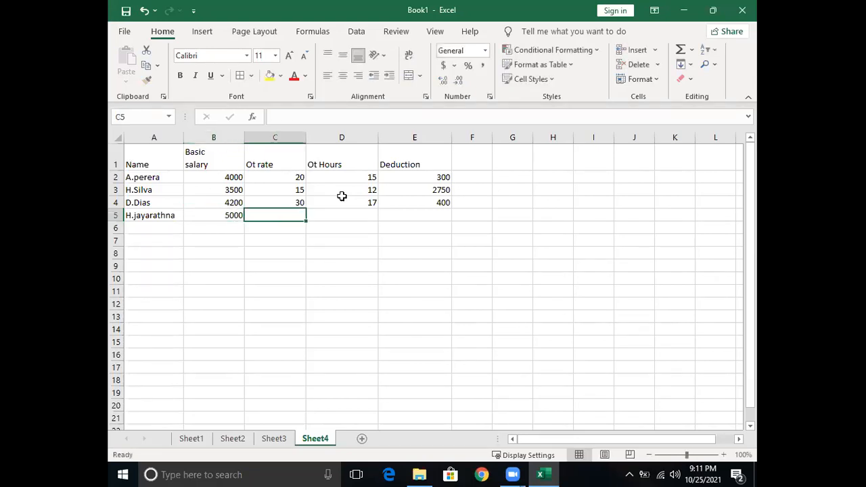
- Enter the fourth employee's Ot rate 30 in C5, Ot Hours 20 in D5 and Deduction 120 in E5
{"action": "type", "text": "30"}
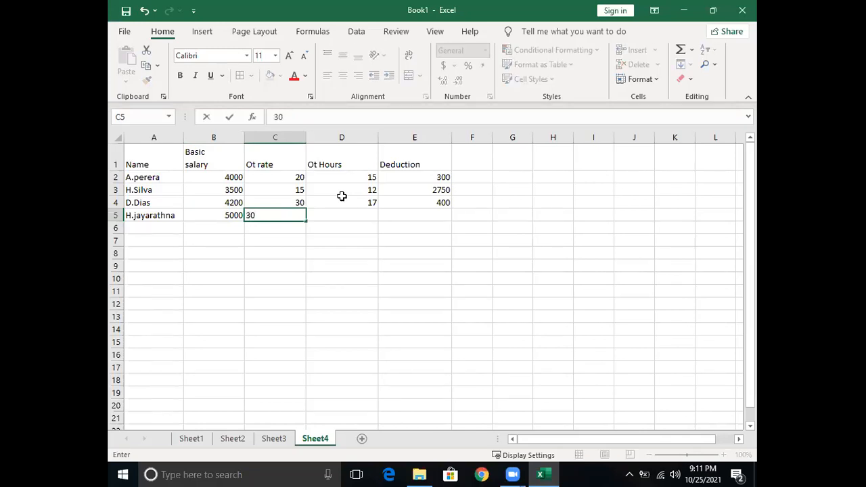
{"action": "key", "text": "Tab"}
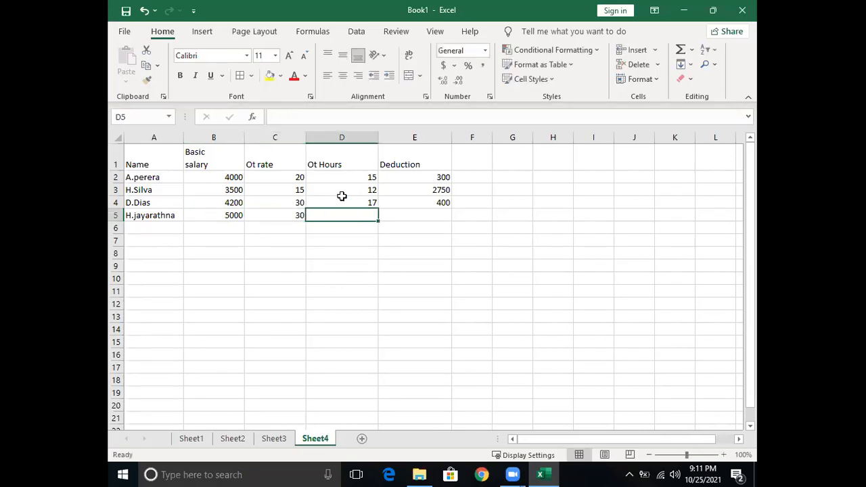
{"action": "type", "text": "20"}
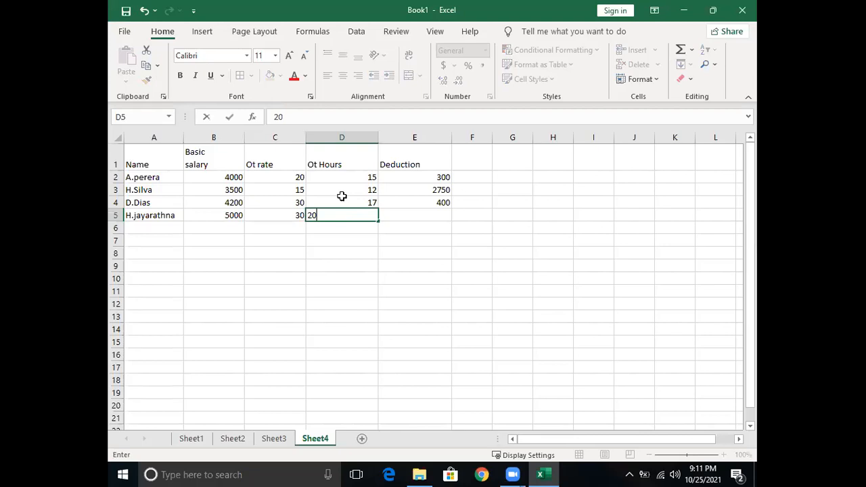
{"action": "key", "text": "Tab"}
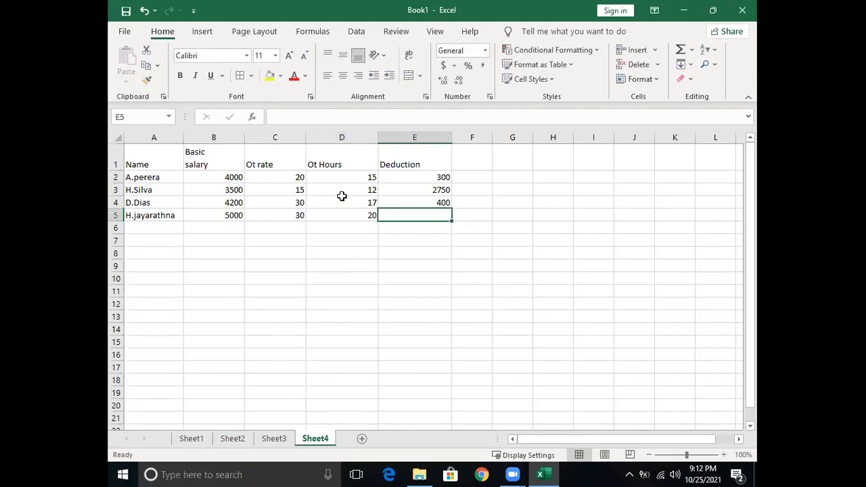
{"action": "type", "text": "120"}
{"action": "key", "text": "shift+Tab"}
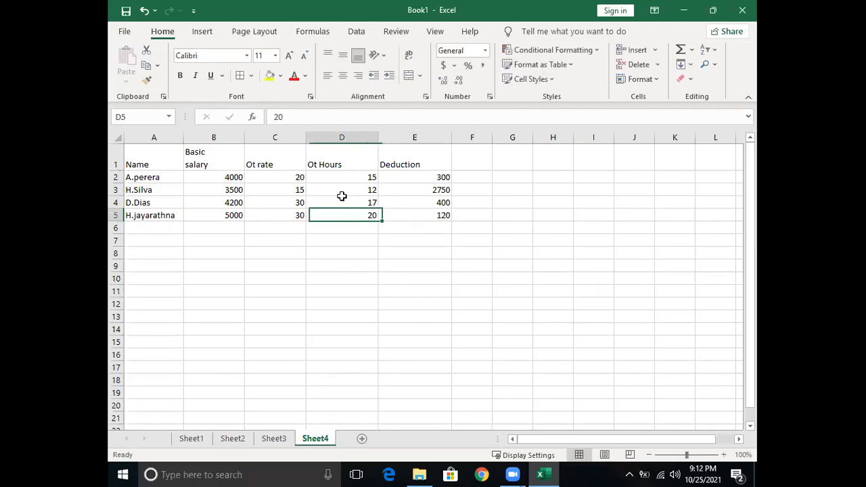
- Enter the fifth employee's name in cell A6 and the basic salary 3700 in cell B6
{"action": "key", "text": "shift+Tab"}
{"action": "key", "text": "shift+Tab"}
{"action": "key", "text": "shift+Tab"}
{"action": "key", "text": "Down"}
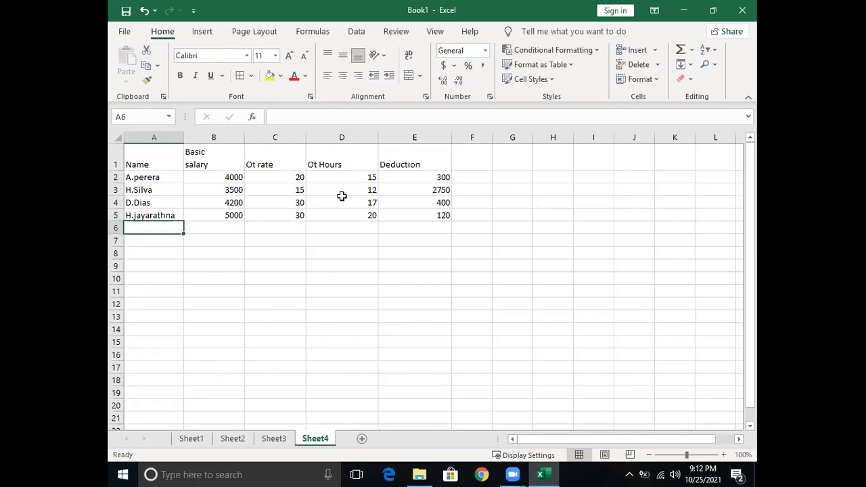
{"action": "type", "text": "G"}
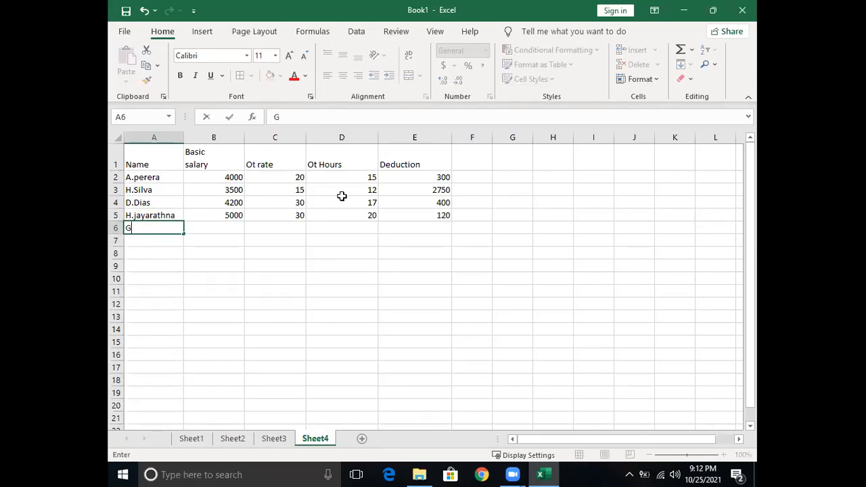
{"action": "type", "text": ".jayantha"}
{"action": "key", "text": "Tab"}
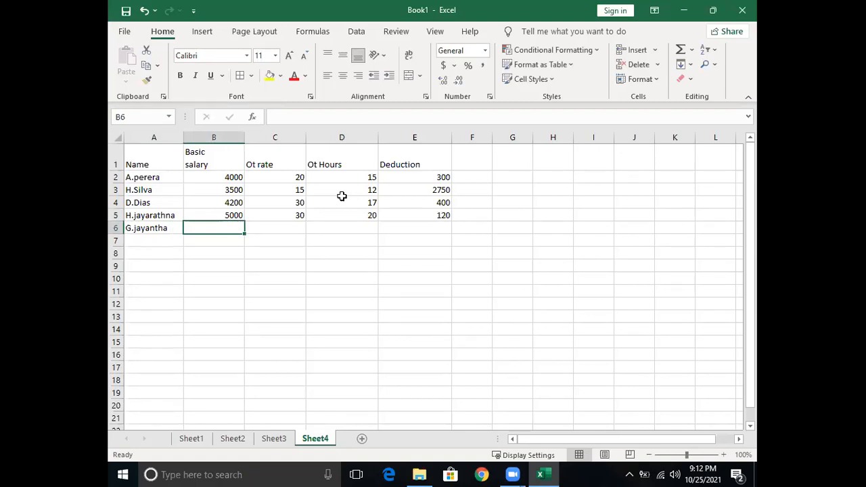
{"action": "type", "text": "3700"}
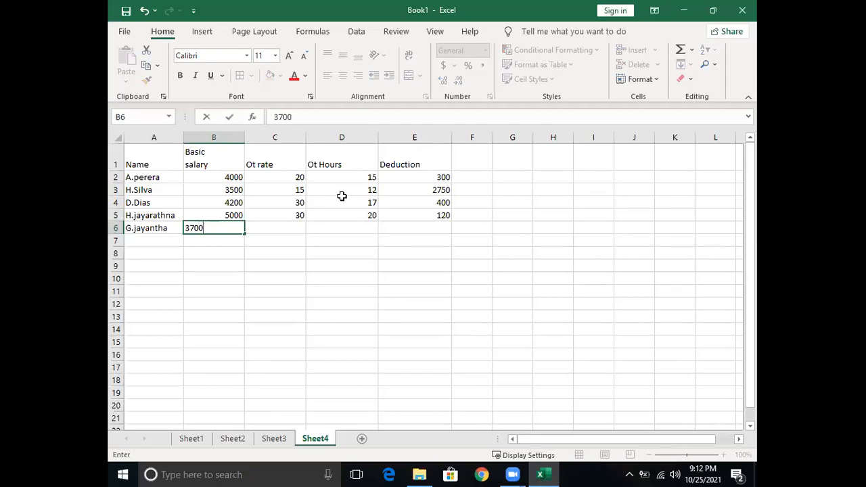
{"action": "key", "text": "Tab"}
- Enter the fifth employee's Ot rate 35 in C6, Ot Hours 19 in D6 and Deduction 0 in E6
{"action": "type", "text": "35"}
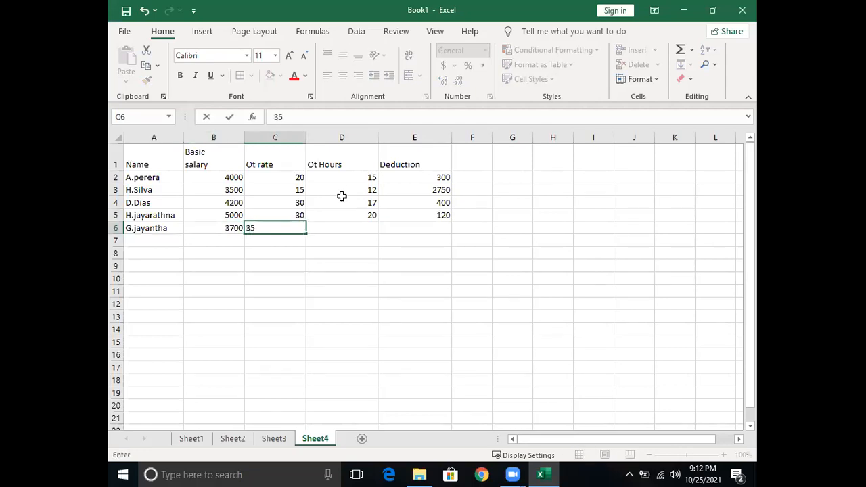
{"action": "key", "text": "Tab"}
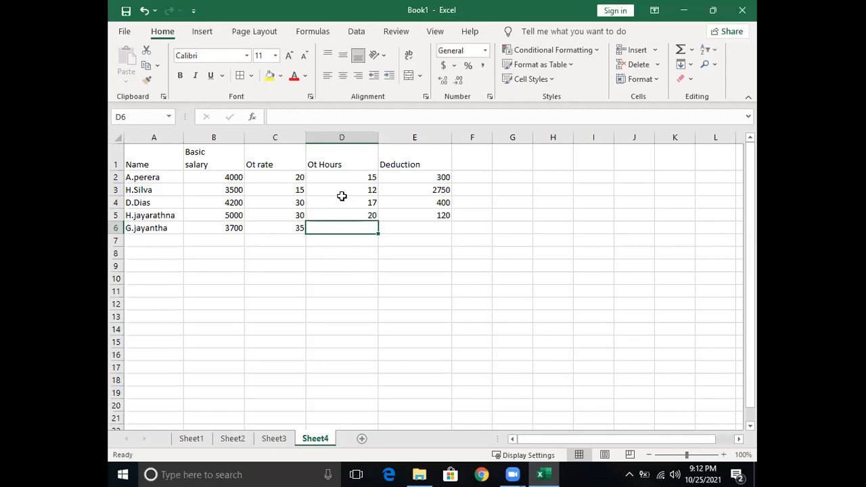
{"action": "type", "text": "19"}
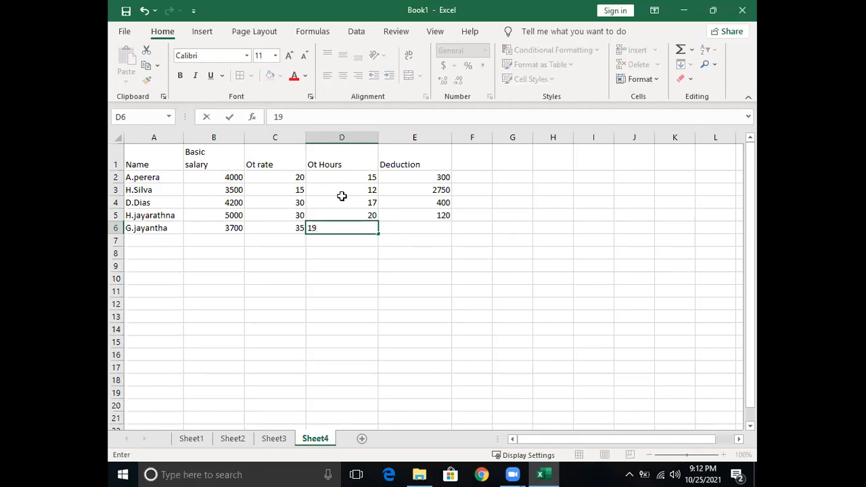
{"action": "key", "text": "Tab"}
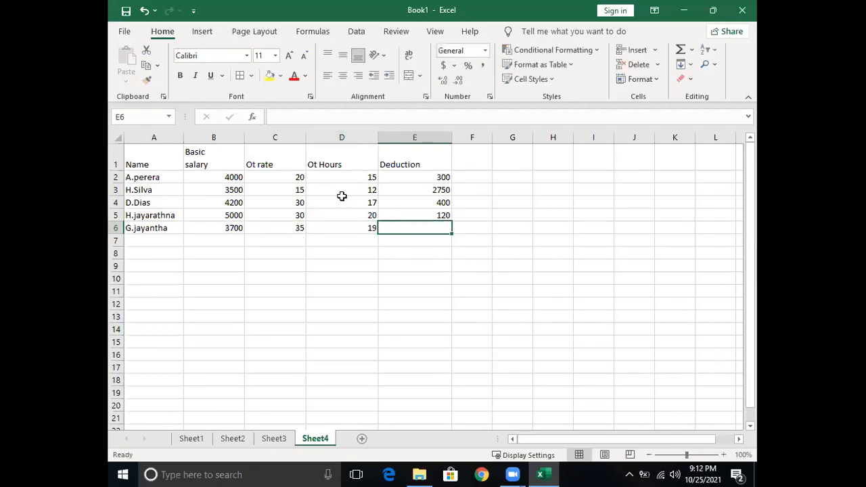
{"action": "type", "text": "."}
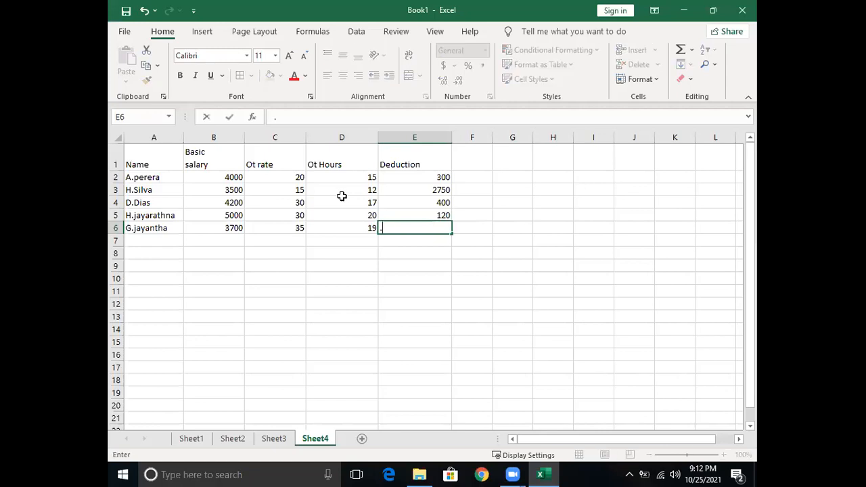
{"action": "key", "text": "BackSpace"}
{"action": "type", "text": "0"}
{"action": "left_click", "coordinate": [376, 265]}
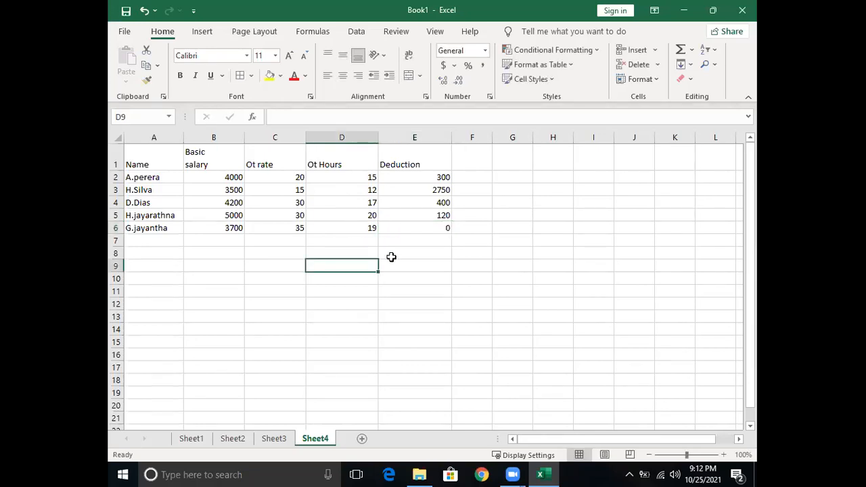
- Enter the column heading "Total ot allowance" in cell F1
{"action": "left_click", "coordinate": [472, 160]}
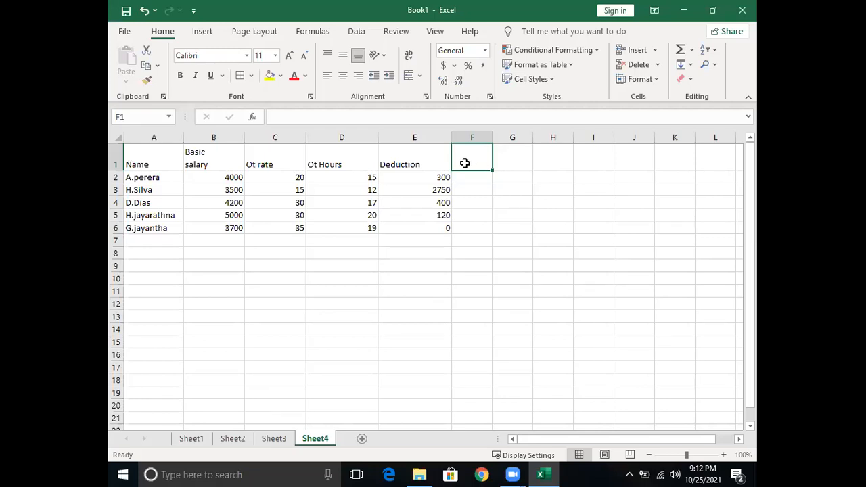
{"action": "type", "text": "T"}
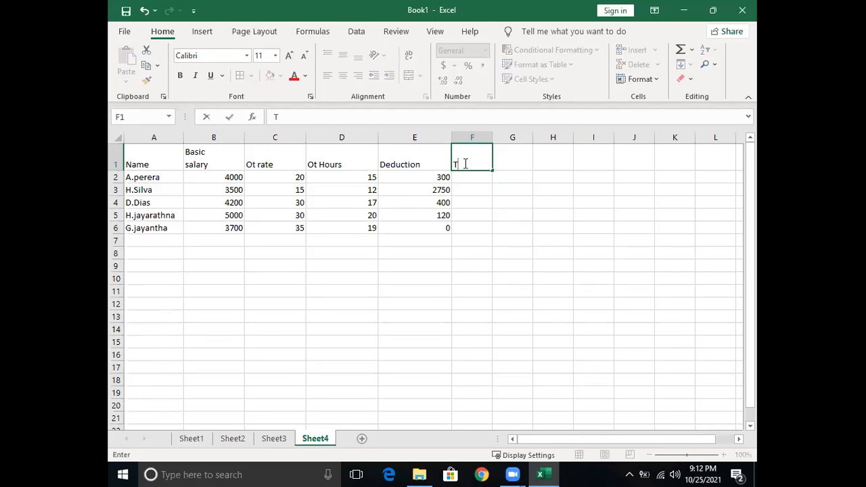
{"action": "type", "text": "otal ot allow"}
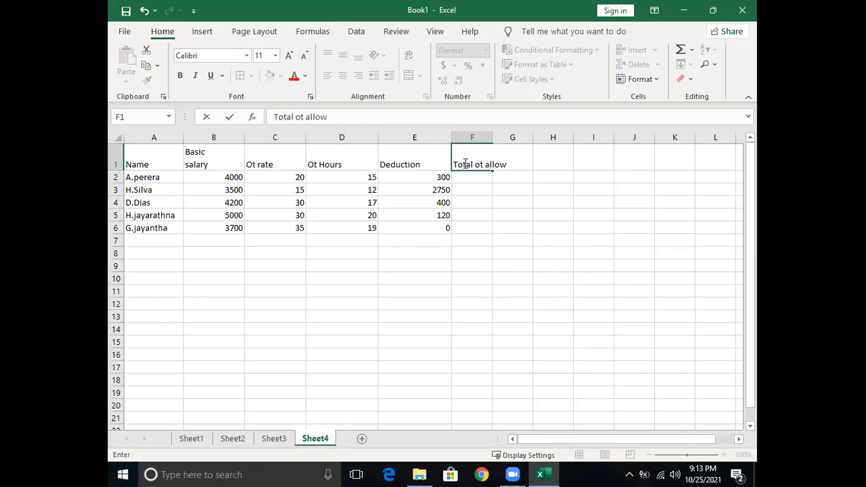
{"action": "type", "text": "w"}
{"action": "key", "text": "BackSpace"}
{"action": "type", "text": "ance"}
{"action": "left_click", "coordinate": [529, 202]}
- Widen column F slightly and wrap the heading text in cell F1
{"action": "left_click_drag", "start_coordinate": [493, 138], "coordinate": [516, 138]}
{"action": "left_click", "coordinate": [484, 153]}
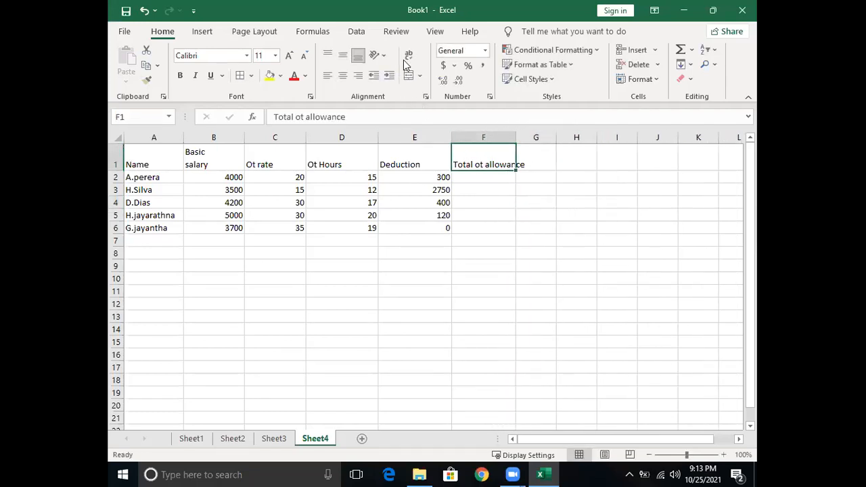
{"action": "left_click", "coordinate": [407, 58]}
{"action": "left_click", "coordinate": [527, 159]}
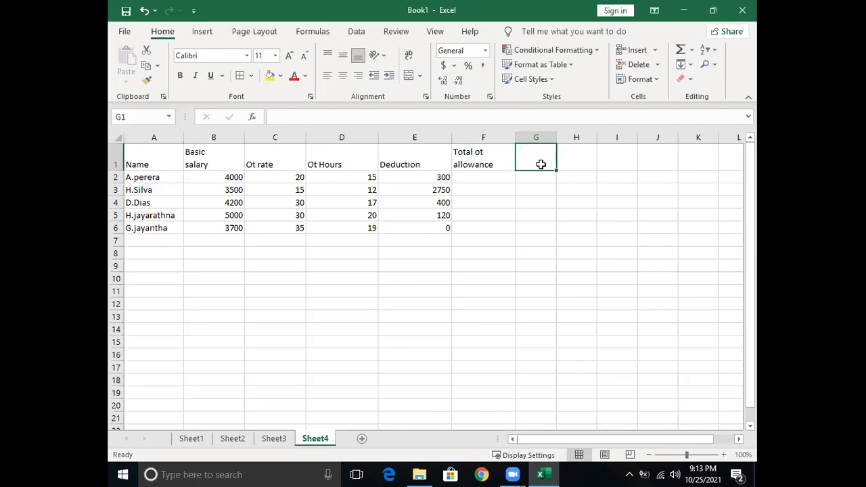
- Capitalise the abbreviation in the F1 heading so that it reads "Total OT allowance"
{"action": "left_click", "coordinate": [478, 153]}
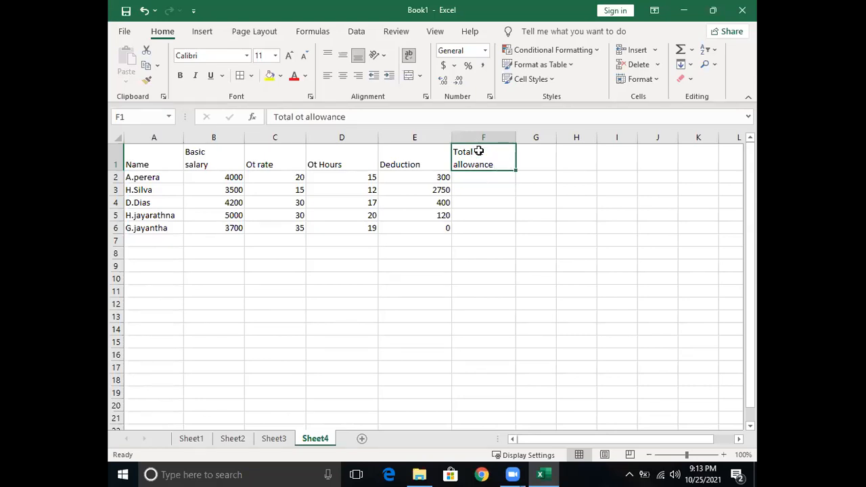
{"action": "double_click", "coordinate": [493, 151]}
{"action": "key", "text": "BackSpace"}
{"action": "key", "text": "BackSpace"}
{"action": "key", "text": "BackSpace"}
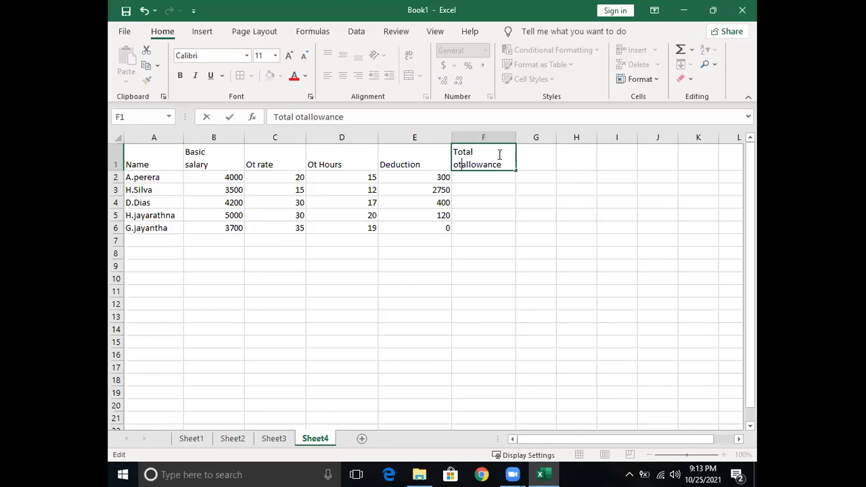
{"action": "type", "text": "OT"}
{"action": "left_click", "coordinate": [546, 163]}
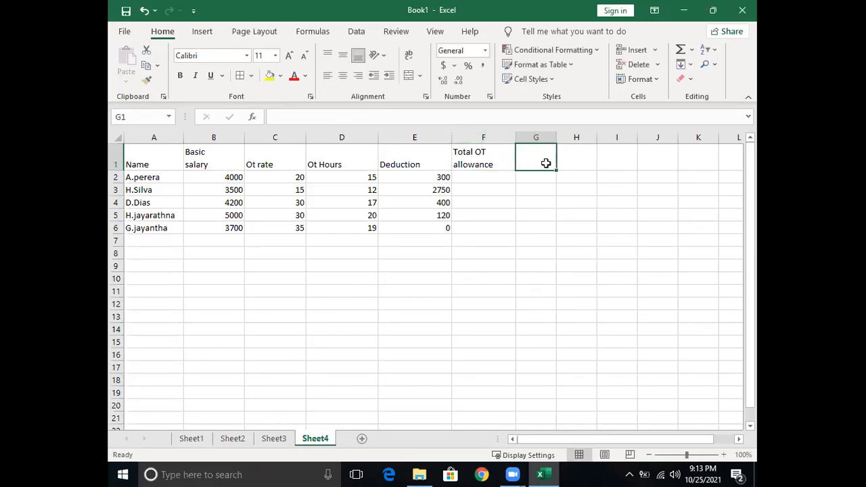
- Enter the column heading "Total Net salary" in cell G1 and wrap its text
{"action": "type", "text": "Total N"}
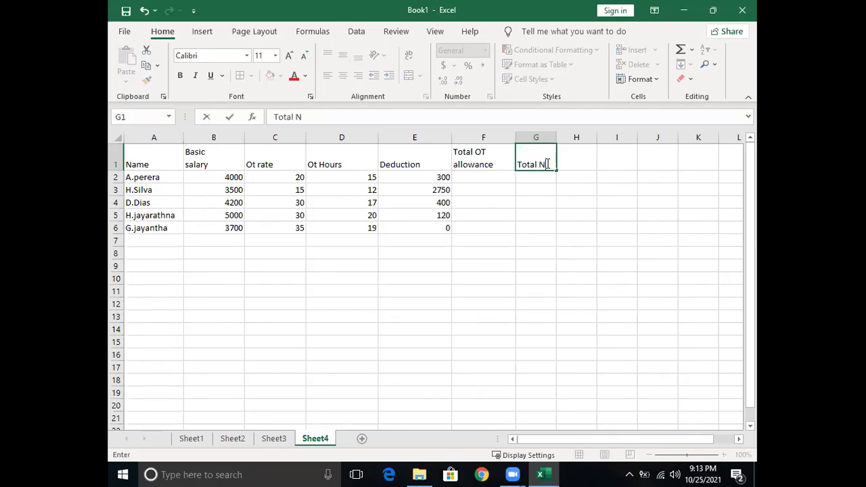
{"action": "type", "text": "et salary"}
{"action": "left_click", "coordinate": [572, 188]}
{"action": "left_click", "coordinate": [541, 164]}
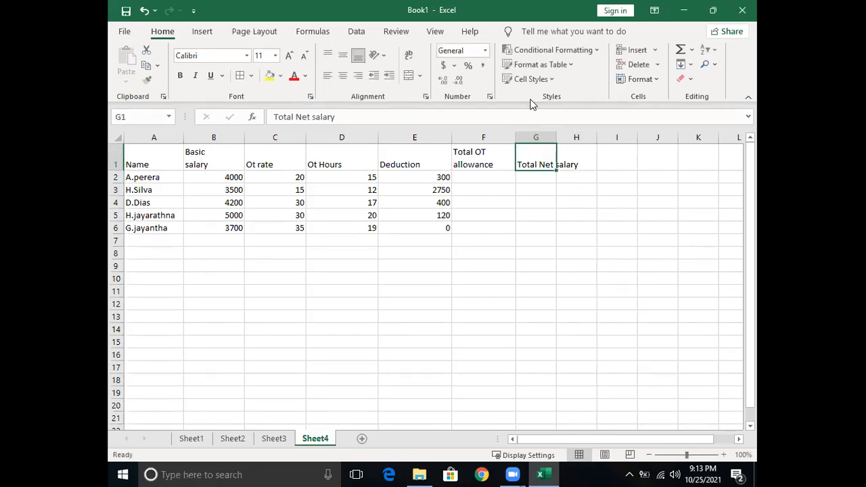
{"action": "left_click", "coordinate": [409, 55]}
{"action": "left_click", "coordinate": [519, 188]}
- Apply borders to all cells of the salary table A1:G6 and fill the heading row A1:G1 with yellow
{"action": "left_click_drag", "start_coordinate": [148, 150], "coordinate": [541, 227]}
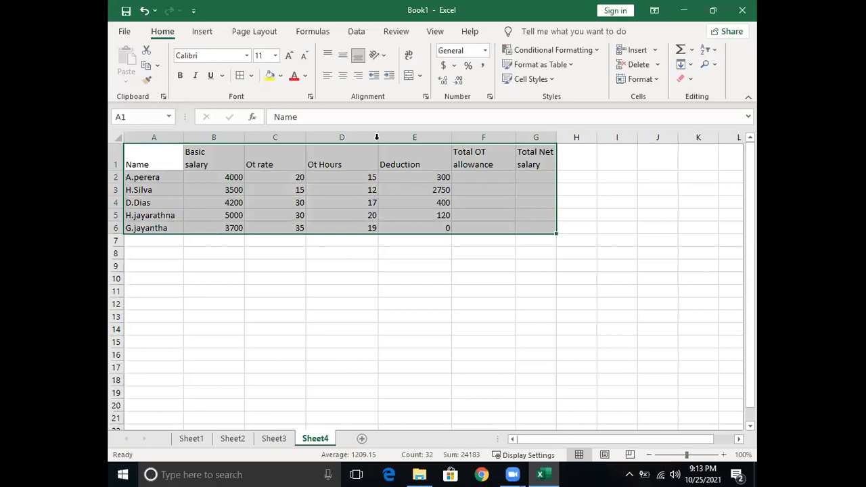
{"action": "left_click", "coordinate": [239, 75]}
{"action": "left_click_drag", "start_coordinate": [144, 154], "coordinate": [531, 156]}
{"action": "left_click", "coordinate": [269, 75]}
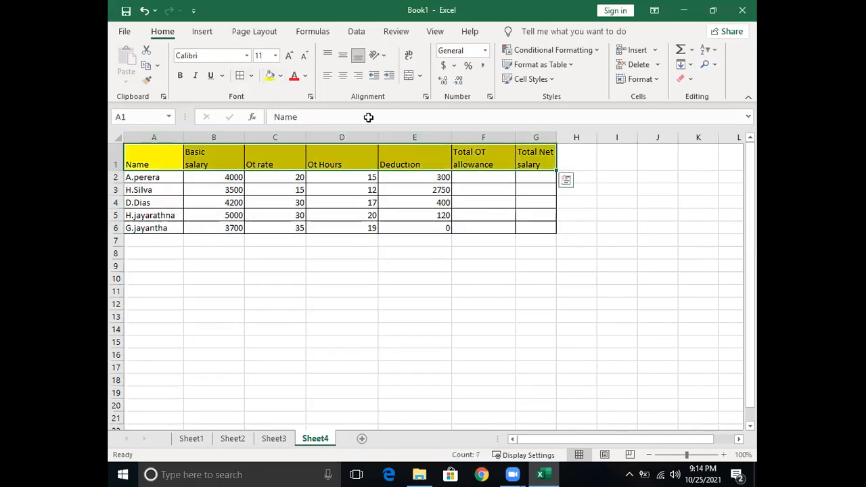
{"action": "left_click", "coordinate": [595, 160]}
{"action": "left_click", "coordinate": [612, 239]}
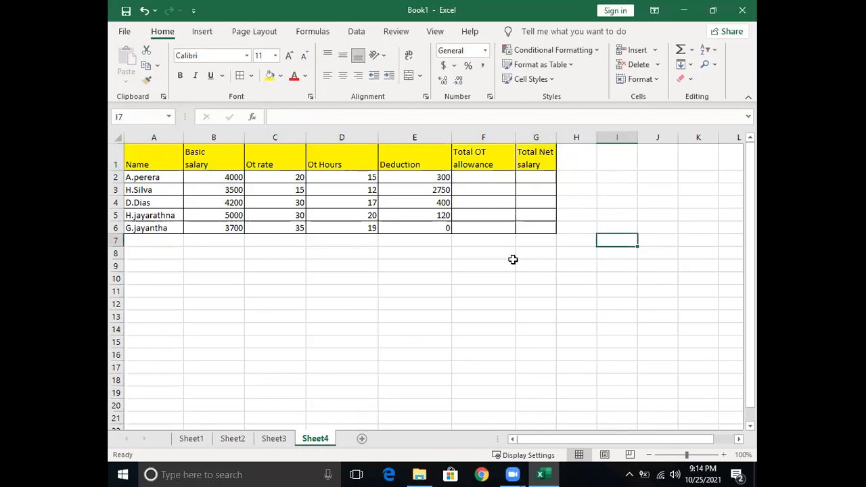
- Start saving the workbook and choose the exal 3 folder on Local Disk (D:) as its location
{"action": "key", "text": "ctrl+s"}
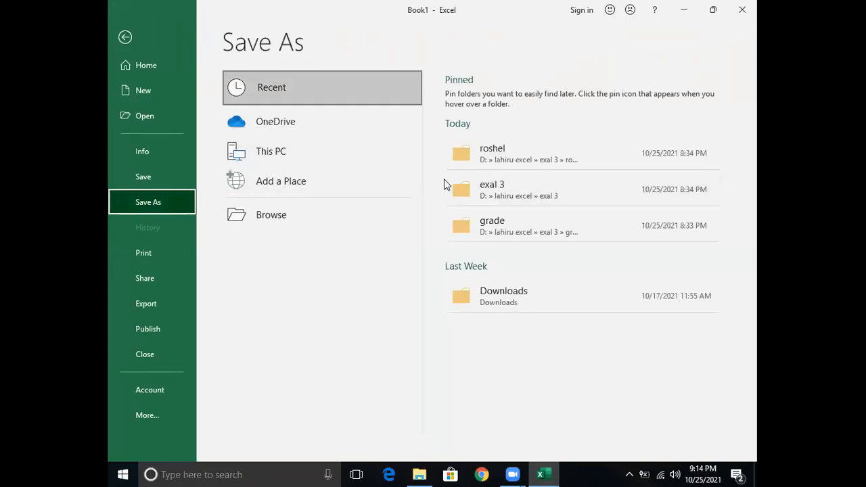
{"action": "left_click", "coordinate": [262, 153]}
{"action": "left_click", "coordinate": [292, 164]}
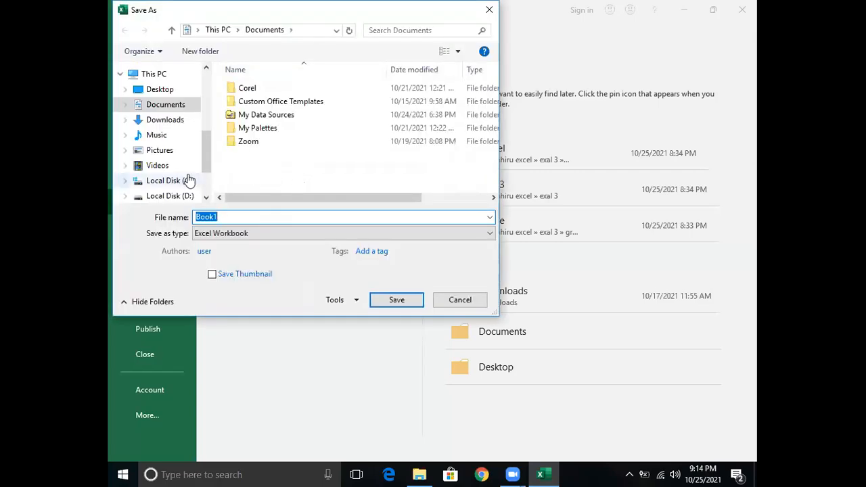
{"action": "left_click", "coordinate": [169, 195]}
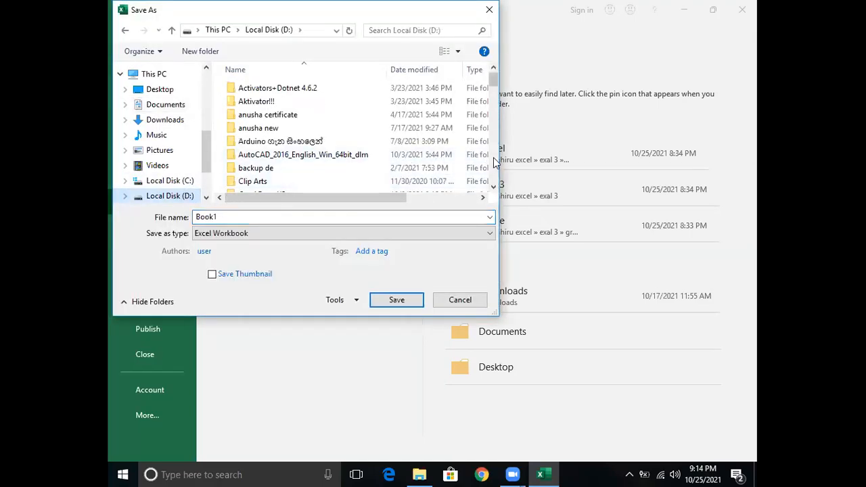
{"action": "scroll", "coordinate": [494, 163], "scroll_direction": "down", "scroll_amount": 10}
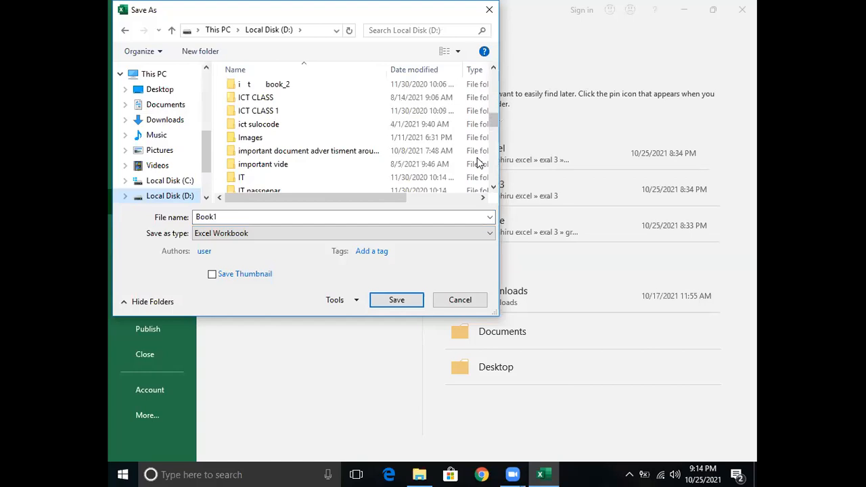
{"action": "left_click", "coordinate": [289, 141]}
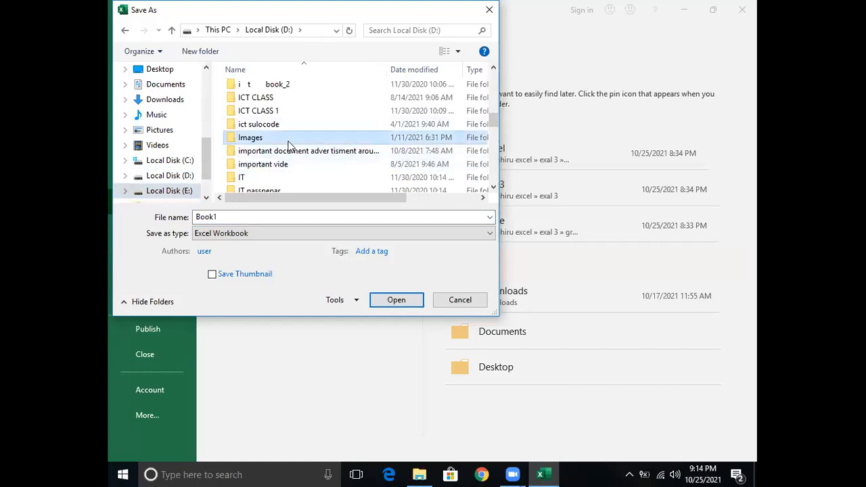
{"action": "scroll", "coordinate": [289, 146], "scroll_direction": "down", "scroll_amount": 3}
{"action": "double_click", "coordinate": [267, 84]}
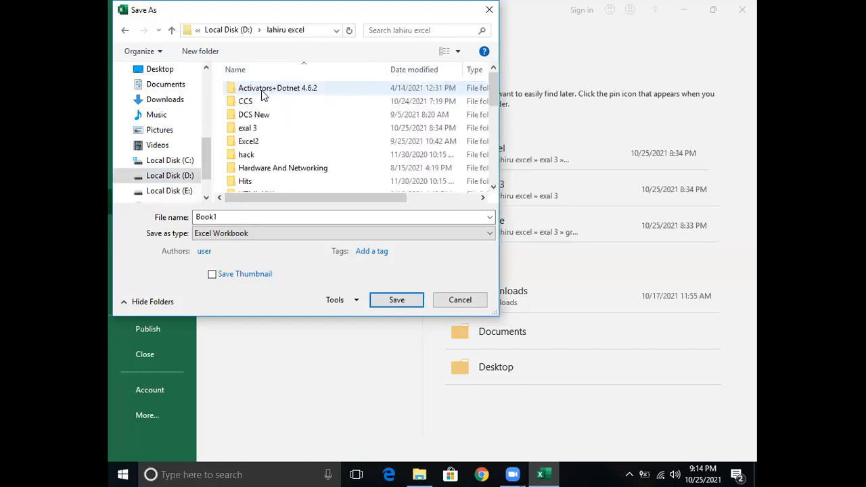
{"action": "double_click", "coordinate": [255, 128]}
- Name the workbook "excel all" and save it in the chosen folder
{"action": "double_click", "coordinate": [250, 215]}
{"action": "key", "text": "BackSpace"}
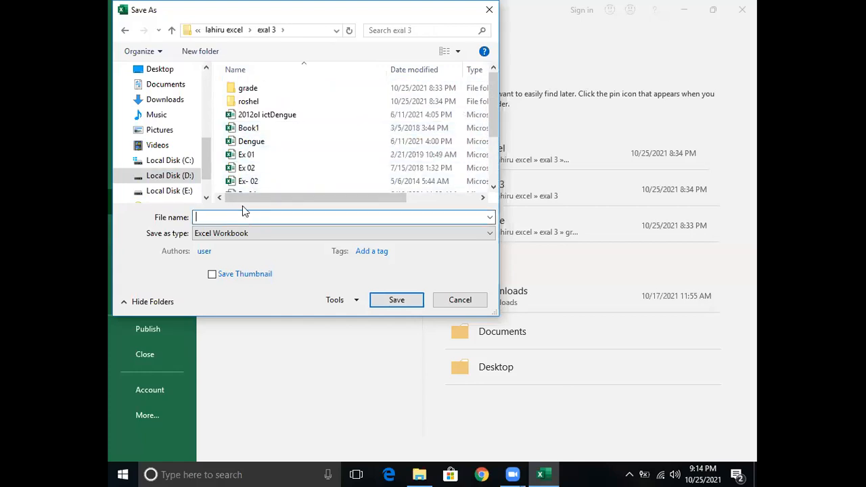
{"action": "type", "text": "excel all"}
{"action": "key", "text": "Return"}
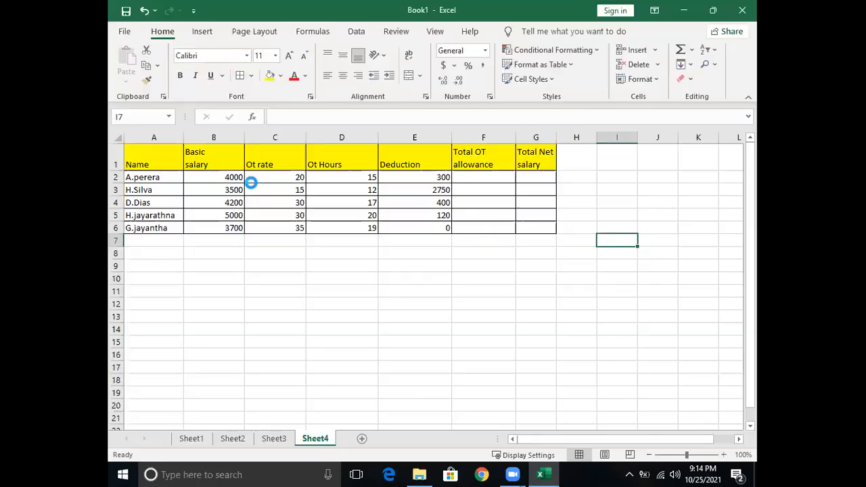
{"action": "left_click", "coordinate": [551, 253]}
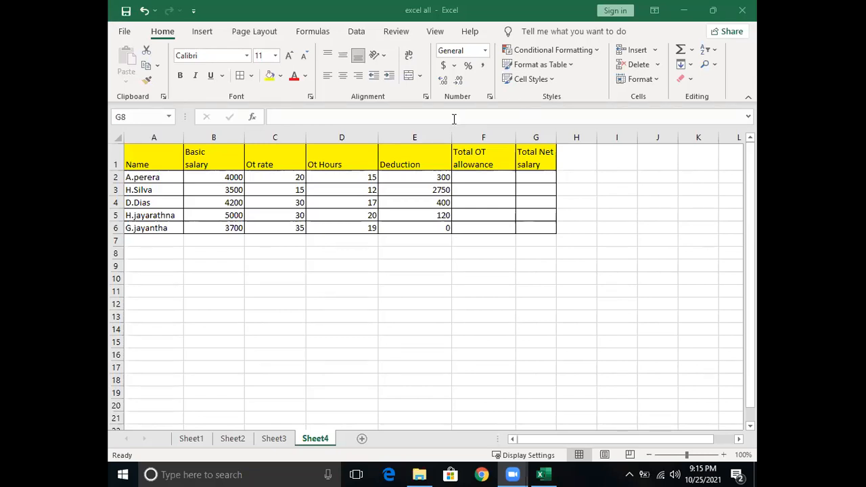
{"action": "left_click", "coordinate": [280, 442]}
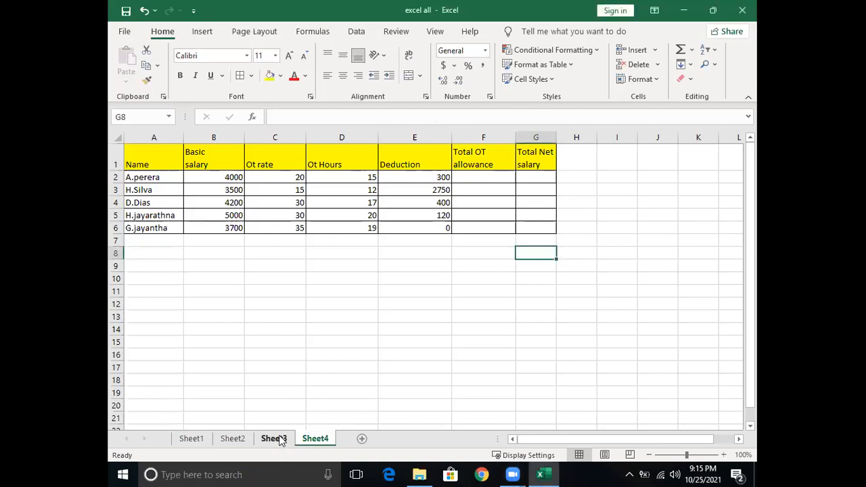
{"action": "left_click", "coordinate": [280, 440]}
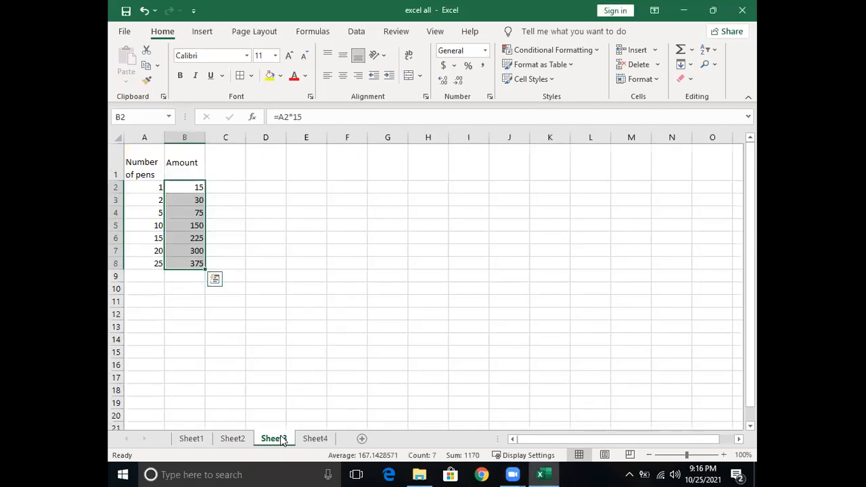
{"action": "left_click", "coordinate": [317, 441]}
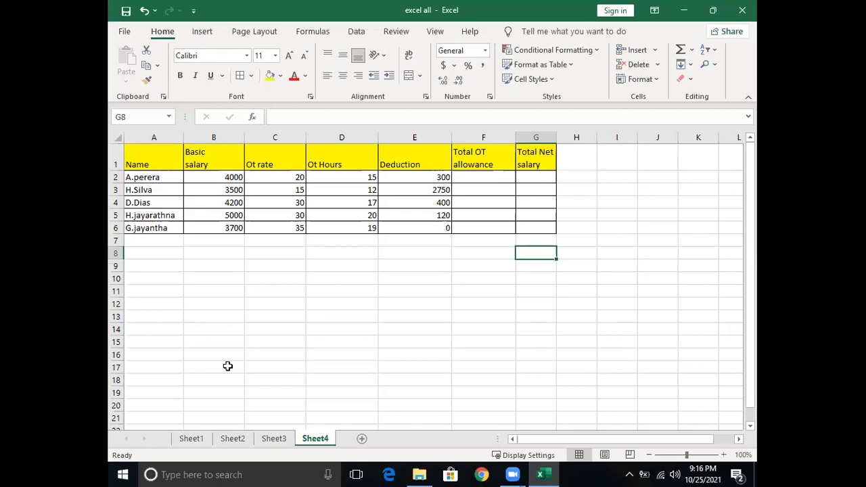
- On Sheet3, replace the formula in cell B3 with the plain number 30 and inspect the cell's content
{"action": "left_click", "coordinate": [278, 439]}
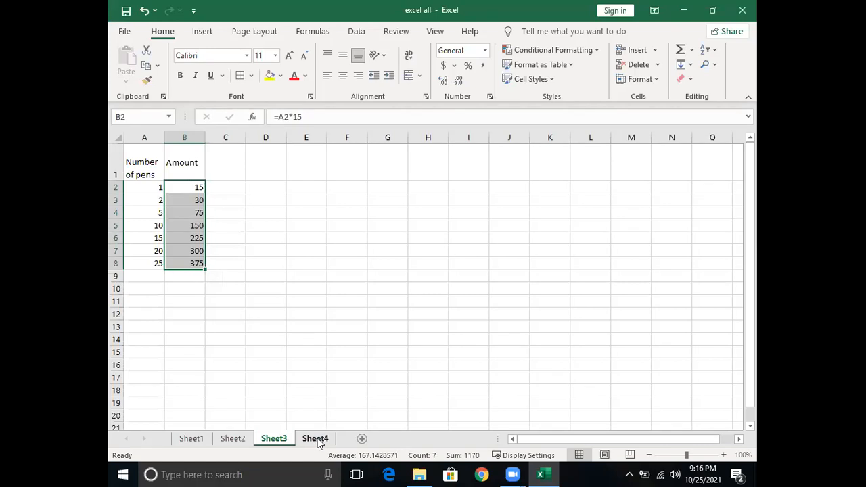
{"action": "left_click", "coordinate": [263, 215]}
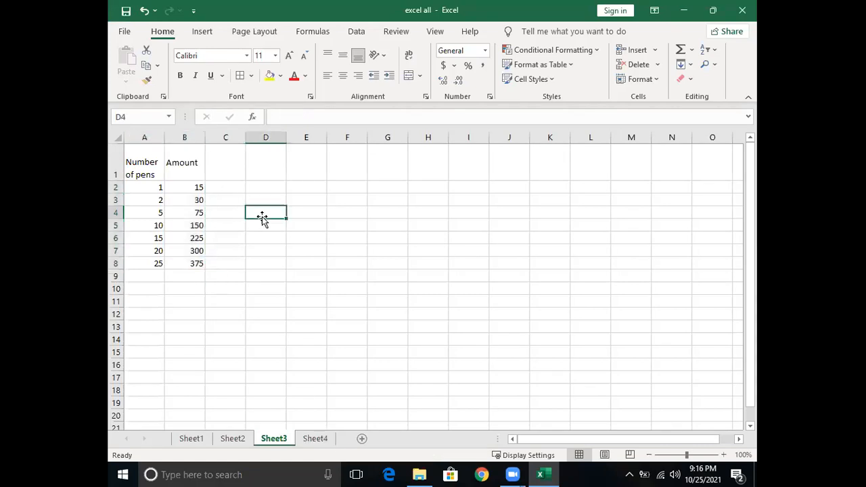
{"action": "left_click", "coordinate": [188, 197]}
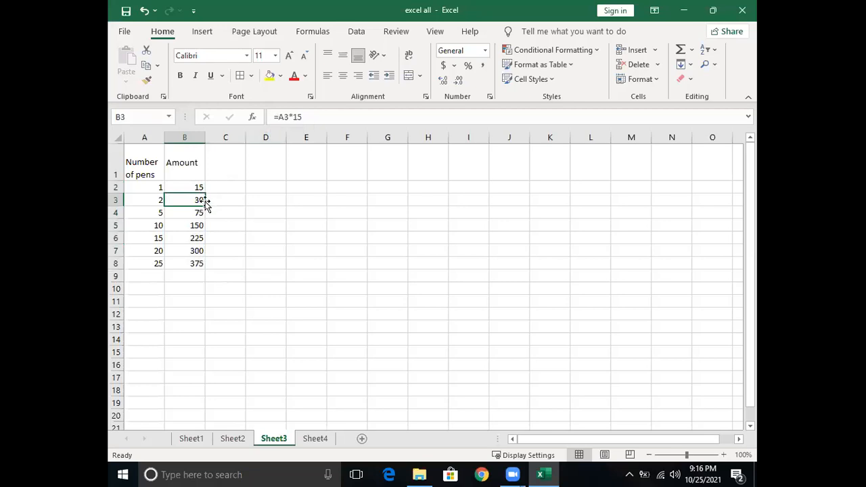
{"action": "type", "text": "30"}
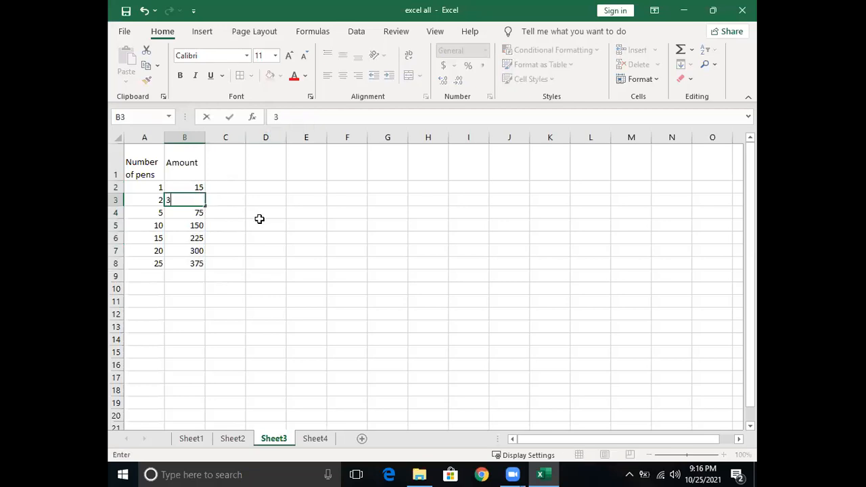
{"action": "left_click", "coordinate": [309, 235]}
{"action": "left_click", "coordinate": [184, 200]}
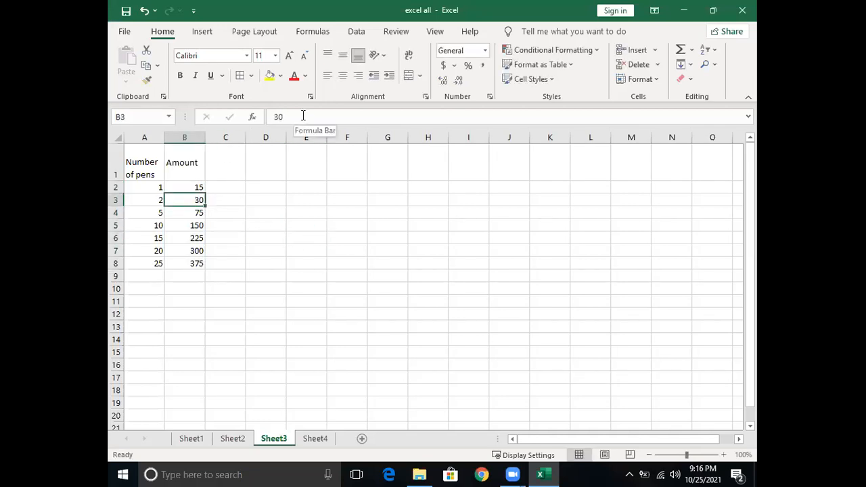
- Undo the number entry in cell B3 and return to Sheet4
{"action": "key", "text": "ctrl+z"}
{"action": "left_click", "coordinate": [320, 439]}
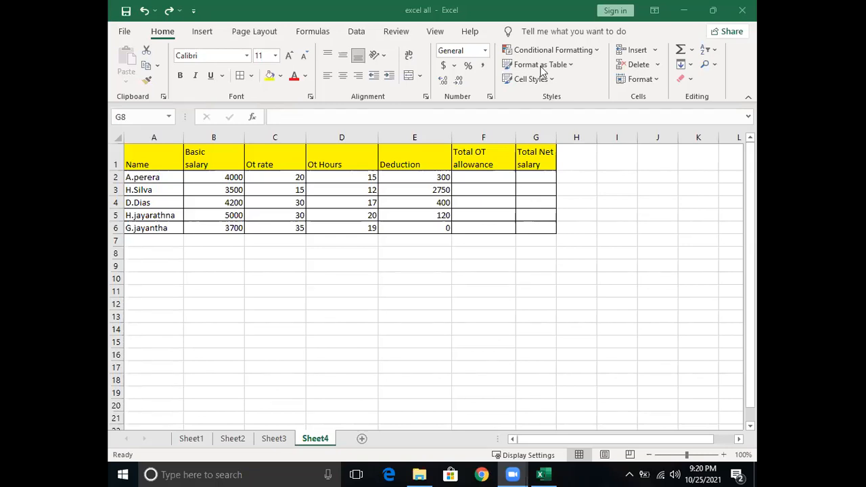
- Handwrite the red annotation "ot rate x ot hours" below the salary table
{"action": "mouse_move", "coordinate": [204, 287]}
{"action": "left_mouse_down"}
{"action": "mouse_move", "coordinate": [241, 274]}
{"action": "mouse_move", "coordinate": [206, 290]}
{"action": "left_mouse_up"}
{"action": "left_click_drag", "start_coordinate": [257, 248], "coordinate": [257, 302]}
{"action": "mouse_move", "coordinate": [244, 274]}
{"action": "left_mouse_down"}
{"action": "mouse_move", "coordinate": [275, 273]}
{"action": "mouse_move", "coordinate": [289, 294]}
{"action": "mouse_move", "coordinate": [309, 273]}
{"action": "left_mouse_up"}
{"action": "mouse_move", "coordinate": [339, 272]}
{"action": "left_mouse_down"}
{"action": "mouse_move", "coordinate": [346, 270]}
{"action": "mouse_move", "coordinate": [347, 295]}
{"action": "left_mouse_up"}
{"action": "mouse_move", "coordinate": [376, 238]}
{"action": "left_mouse_down"}
{"action": "mouse_move", "coordinate": [376, 300]}
{"action": "mouse_move", "coordinate": [388, 276]}
{"action": "mouse_move", "coordinate": [431, 292]}
{"action": "mouse_move", "coordinate": [496, 288]}
{"action": "left_mouse_up"}
{"action": "mouse_move", "coordinate": [446, 301]}
{"action": "left_mouse_down"}
{"action": "mouse_move", "coordinate": [497, 261]}
{"action": "mouse_move", "coordinate": [543, 293]}
{"action": "left_mouse_up"}
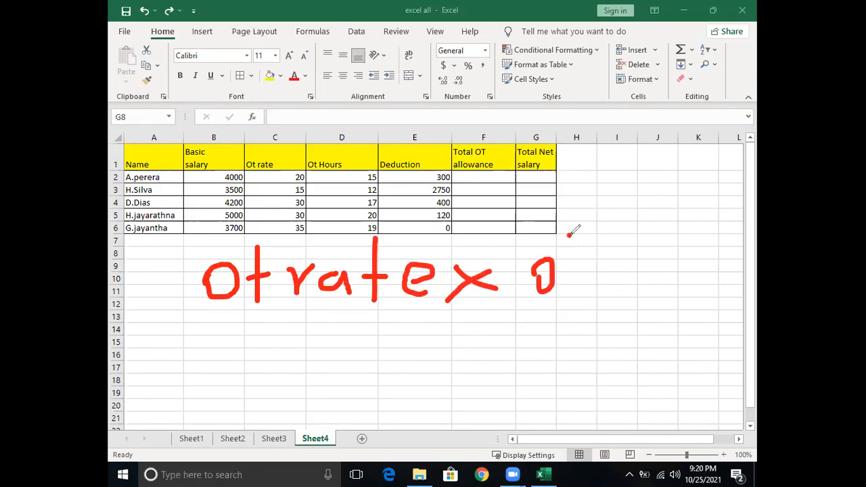
{"action": "left_click_drag", "start_coordinate": [569, 235], "coordinate": [577, 308]}
{"action": "left_click_drag", "start_coordinate": [558, 279], "coordinate": [589, 272]}
{"action": "left_click_drag", "start_coordinate": [610, 234], "coordinate": [633, 284]}
{"action": "left_click_drag", "start_coordinate": [654, 268], "coordinate": [671, 264]}
{"action": "mouse_move", "coordinate": [681, 261]}
{"action": "left_mouse_down"}
{"action": "mouse_move", "coordinate": [684, 280]}
{"action": "mouse_move", "coordinate": [697, 265]}
{"action": "mouse_move", "coordinate": [704, 284]}
{"action": "mouse_move", "coordinate": [720, 256]}
{"action": "mouse_move", "coordinate": [735, 269]}
{"action": "mouse_move", "coordinate": [728, 287]}
{"action": "left_mouse_up"}
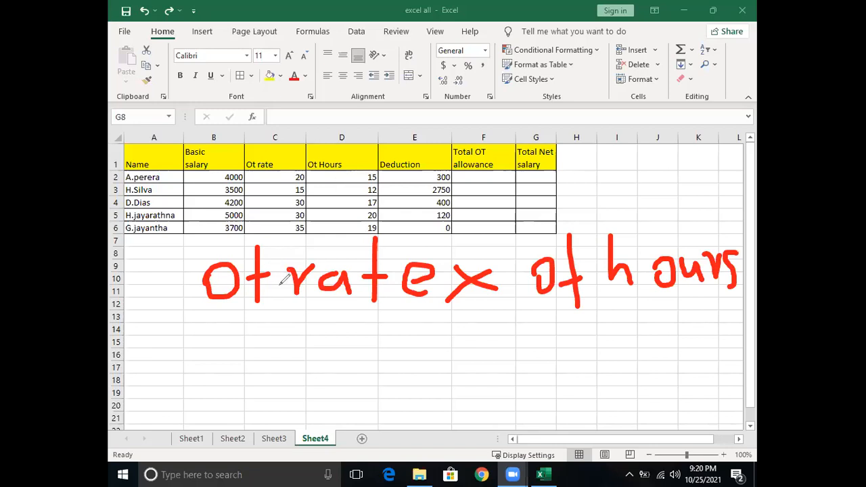
- Handwrite the cell references "C2 x D2" beneath the OT allowance formula annotation
{"action": "mouse_move", "coordinate": [306, 316]}
{"action": "left_mouse_down"}
{"action": "mouse_move", "coordinate": [279, 329]}
{"action": "mouse_move", "coordinate": [309, 368]}
{"action": "left_mouse_up"}
{"action": "mouse_move", "coordinate": [331, 327]}
{"action": "left_mouse_down"}
{"action": "mouse_move", "coordinate": [342, 322]}
{"action": "mouse_move", "coordinate": [370, 353]}
{"action": "left_mouse_up"}
{"action": "mouse_move", "coordinate": [408, 328]}
{"action": "left_mouse_down"}
{"action": "mouse_move", "coordinate": [446, 346]}
{"action": "mouse_move", "coordinate": [413, 350]}
{"action": "left_mouse_up"}
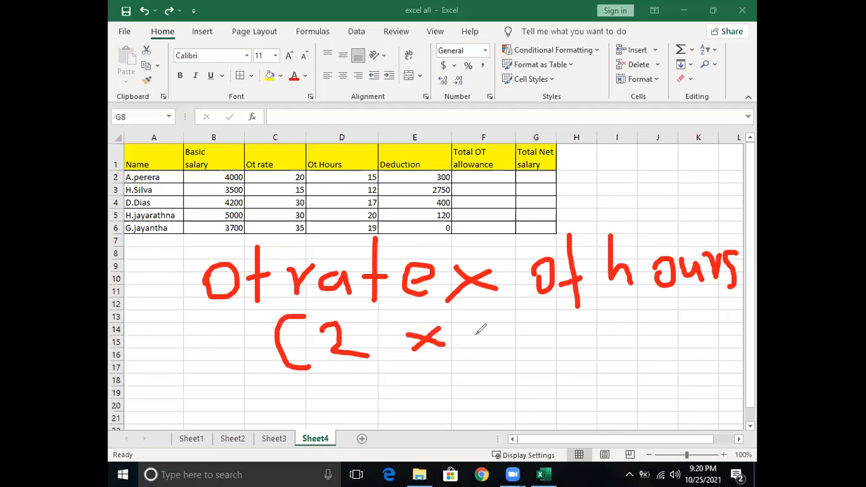
{"action": "mouse_move", "coordinate": [485, 326]}
{"action": "left_mouse_down"}
{"action": "mouse_move", "coordinate": [488, 338]}
{"action": "mouse_move", "coordinate": [538, 326]}
{"action": "left_mouse_up"}
{"action": "left_click_drag", "start_coordinate": [526, 318], "coordinate": [524, 370]}
{"action": "left_click_drag", "start_coordinate": [557, 327], "coordinate": [605, 350]}
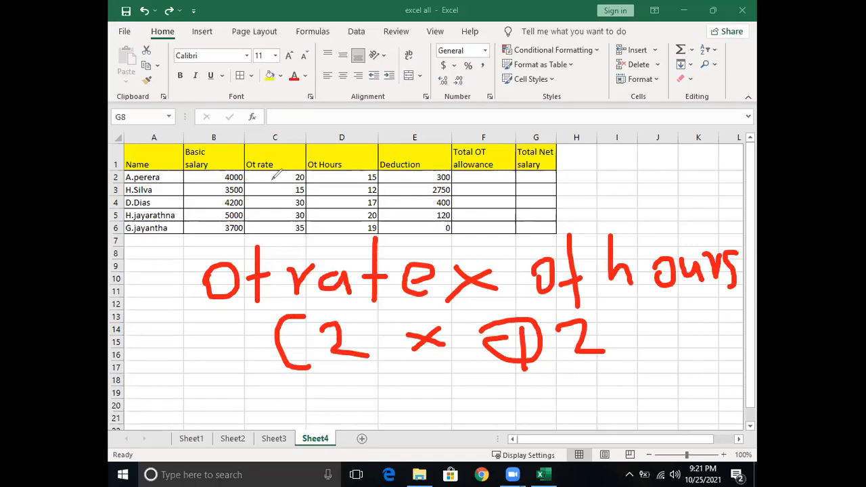
- Label the Ot rate and Ot Hours headings C2 and D2, mark row 2, and erase these marks
{"action": "left_click_drag", "start_coordinate": [272, 141], "coordinate": [269, 175]}
{"action": "left_click_drag", "start_coordinate": [295, 148], "coordinate": [301, 167]}
{"action": "mouse_move", "coordinate": [349, 153]}
{"action": "left_mouse_down"}
{"action": "mouse_move", "coordinate": [340, 181]}
{"action": "mouse_move", "coordinate": [354, 166]}
{"action": "mouse_move", "coordinate": [392, 160]}
{"action": "left_mouse_up"}
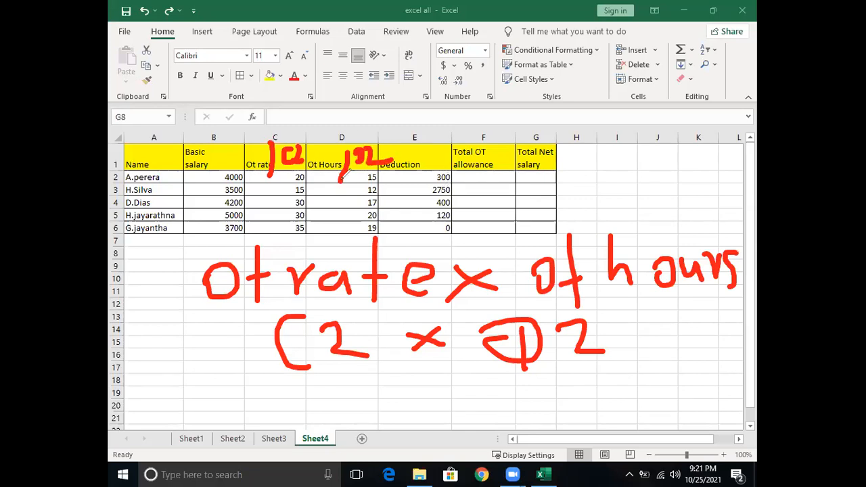
{"action": "mouse_move", "coordinate": [119, 169]}
{"action": "left_mouse_down"}
{"action": "mouse_move", "coordinate": [116, 188]}
{"action": "mouse_move", "coordinate": [122, 170]}
{"action": "left_mouse_up"}
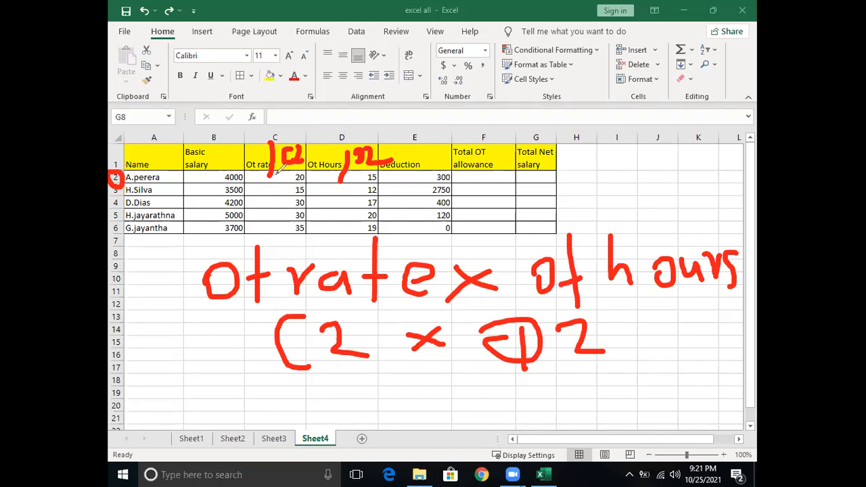
{"action": "left_click_drag", "start_coordinate": [135, 177], "coordinate": [216, 176]}
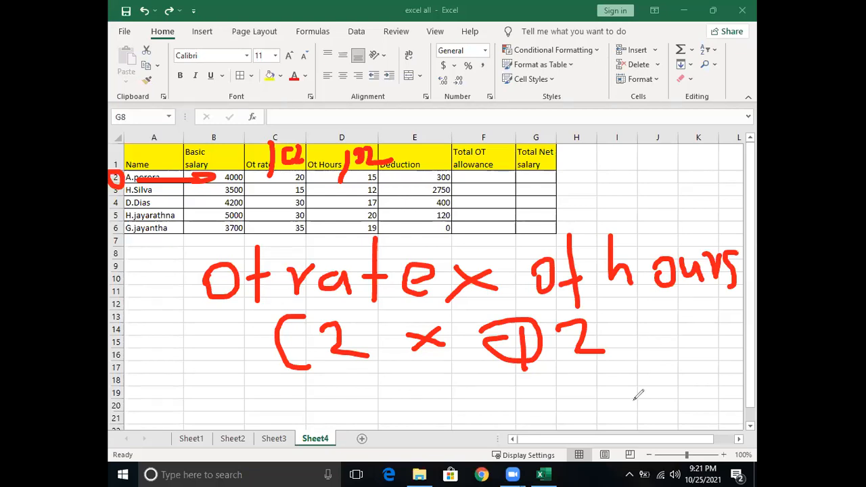
{"action": "mouse_move", "coordinate": [391, 152]}
{"action": "left_mouse_down"}
{"action": "mouse_move", "coordinate": [117, 183]}
{"action": "mouse_move", "coordinate": [113, 201]}
{"action": "left_mouse_up"}
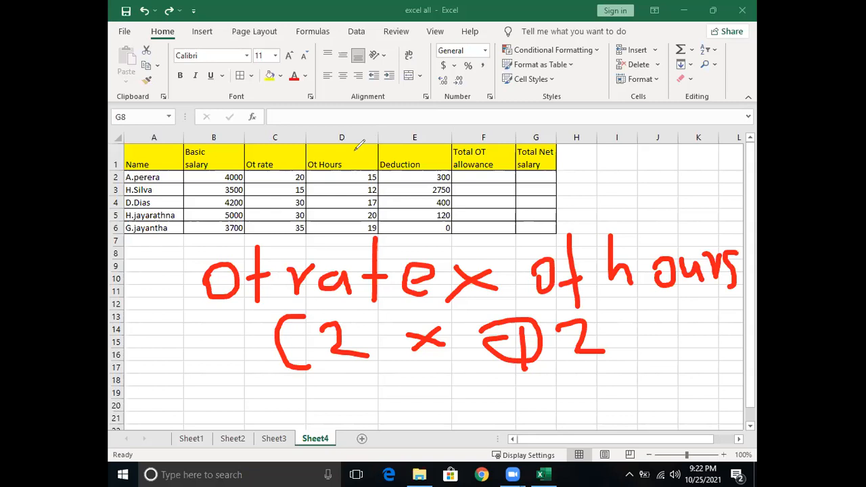
- Number the handwritten OT formula with a circled 1, dot the Ot rate and Ot Hours columns, and draw a circled 2 below
{"action": "left_click_drag", "start_coordinate": [134, 287], "coordinate": [138, 302]}
{"action": "mouse_move", "coordinate": [157, 262]}
{"action": "left_mouse_down"}
{"action": "mouse_move", "coordinate": [123, 272]}
{"action": "mouse_move", "coordinate": [159, 269]}
{"action": "left_mouse_up"}
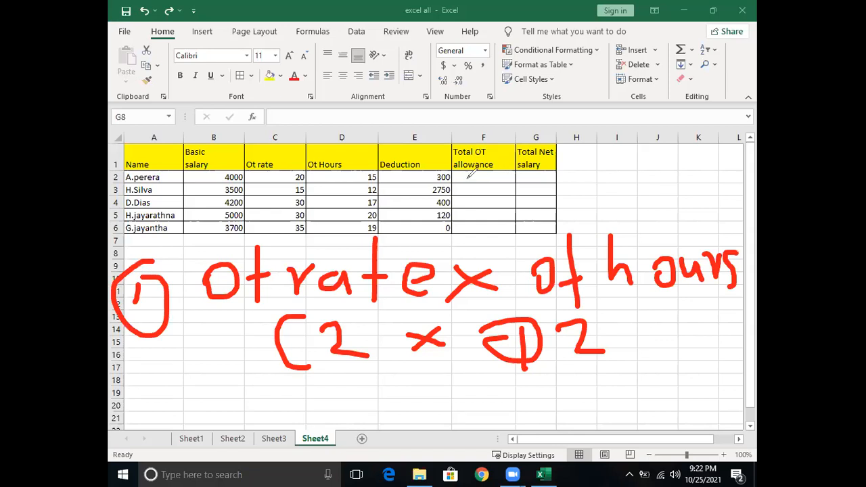
{"action": "left_click", "coordinate": [270, 172]}
{"action": "left_click", "coordinate": [326, 173]}
{"action": "mouse_move", "coordinate": [143, 396]}
{"action": "left_mouse_down"}
{"action": "mouse_move", "coordinate": [152, 392]}
{"action": "mouse_move", "coordinate": [162, 408]}
{"action": "left_mouse_up"}
{"action": "left_click_drag", "start_coordinate": [170, 377], "coordinate": [142, 435]}
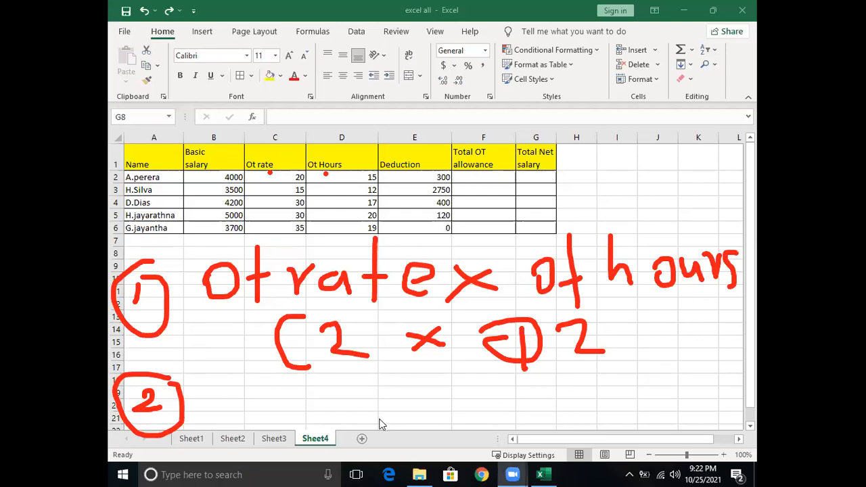
- Handwrite "Total Net salary" beside the circled 2 and clear all annotations from the sheet
{"action": "mouse_move", "coordinate": [222, 369]}
{"action": "left_mouse_down"}
{"action": "mouse_move", "coordinate": [222, 412]}
{"action": "mouse_move", "coordinate": [242, 365]}
{"action": "mouse_move", "coordinate": [256, 388]}
{"action": "mouse_move", "coordinate": [291, 409]}
{"action": "left_mouse_up"}
{"action": "mouse_move", "coordinate": [276, 391]}
{"action": "left_mouse_down"}
{"action": "mouse_move", "coordinate": [298, 389]}
{"action": "mouse_move", "coordinate": [325, 405]}
{"action": "left_mouse_up"}
{"action": "mouse_move", "coordinate": [347, 372]}
{"action": "left_mouse_down"}
{"action": "mouse_move", "coordinate": [345, 405]}
{"action": "mouse_move", "coordinate": [379, 400]}
{"action": "mouse_move", "coordinate": [414, 376]}
{"action": "mouse_move", "coordinate": [429, 407]}
{"action": "left_mouse_up"}
{"action": "mouse_move", "coordinate": [446, 353]}
{"action": "left_mouse_down"}
{"action": "mouse_move", "coordinate": [445, 406]}
{"action": "mouse_move", "coordinate": [465, 387]}
{"action": "mouse_move", "coordinate": [482, 404]}
{"action": "mouse_move", "coordinate": [518, 403]}
{"action": "left_mouse_up"}
{"action": "mouse_move", "coordinate": [525, 370]}
{"action": "left_mouse_down"}
{"action": "mouse_move", "coordinate": [525, 403]}
{"action": "mouse_move", "coordinate": [560, 403]}
{"action": "mouse_move", "coordinate": [583, 386]}
{"action": "mouse_move", "coordinate": [596, 392]}
{"action": "mouse_move", "coordinate": [590, 412]}
{"action": "left_mouse_up"}
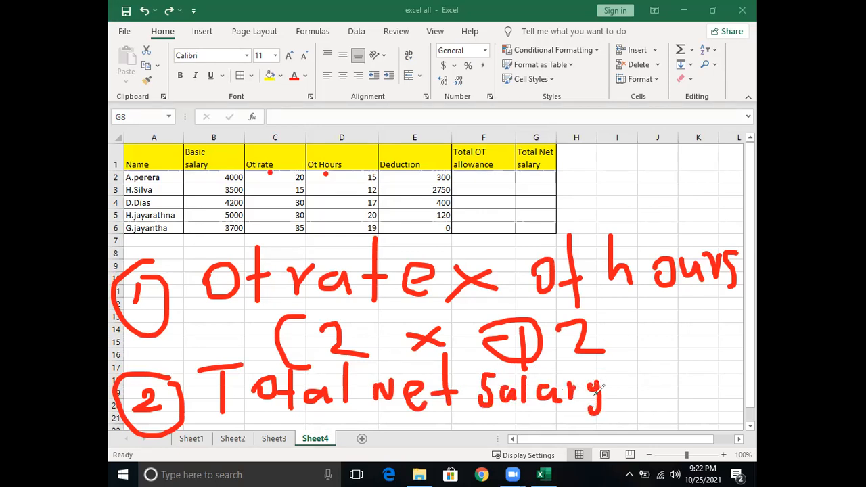
{"action": "left_click_drag", "start_coordinate": [641, 378], "coordinate": [628, 399]}
{"action": "mouse_move", "coordinate": [646, 357]}
{"action": "left_mouse_down"}
{"action": "mouse_move", "coordinate": [631, 400]}
{"action": "mouse_move", "coordinate": [665, 385]}
{"action": "mouse_move", "coordinate": [673, 398]}
{"action": "left_mouse_up"}
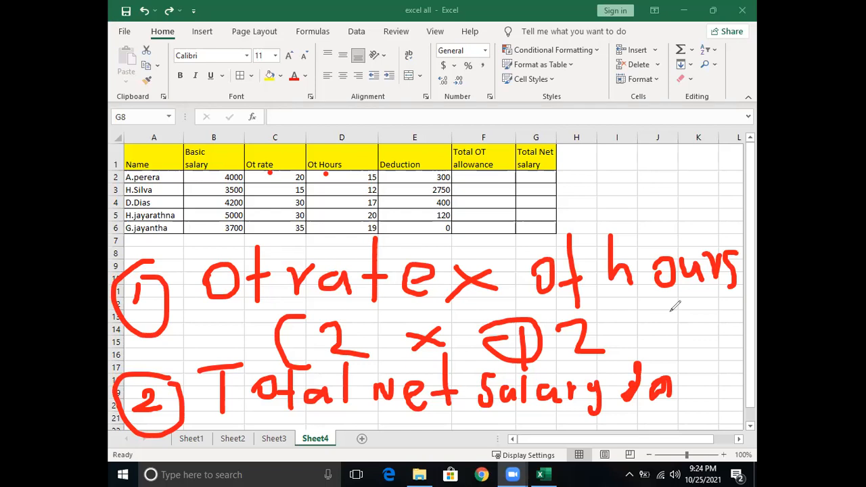
{"action": "left_click", "coordinate": [522, 62]}
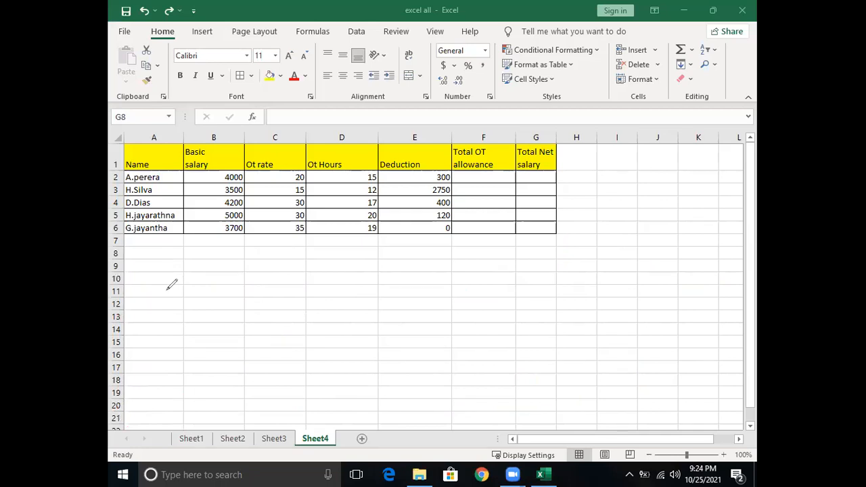
- Handwrite "= Basic salary" in red below the salary table
{"action": "mouse_move", "coordinate": [158, 291]}
{"action": "left_mouse_down"}
{"action": "mouse_move", "coordinate": [192, 293]}
{"action": "mouse_move", "coordinate": [192, 306]}
{"action": "left_mouse_up"}
{"action": "mouse_move", "coordinate": [225, 274]}
{"action": "left_mouse_down"}
{"action": "mouse_move", "coordinate": [214, 315]}
{"action": "mouse_move", "coordinate": [230, 296]}
{"action": "mouse_move", "coordinate": [217, 314]}
{"action": "left_mouse_up"}
{"action": "left_click_drag", "start_coordinate": [265, 294], "coordinate": [287, 315]}
{"action": "mouse_move", "coordinate": [291, 285]}
{"action": "left_mouse_down"}
{"action": "mouse_move", "coordinate": [305, 283]}
{"action": "mouse_move", "coordinate": [287, 326]}
{"action": "left_mouse_up"}
{"action": "mouse_move", "coordinate": [327, 304]}
{"action": "left_mouse_down"}
{"action": "mouse_move", "coordinate": [325, 317]}
{"action": "mouse_move", "coordinate": [365, 327]}
{"action": "left_mouse_up"}
{"action": "left_click", "coordinate": [326, 287]}
{"action": "mouse_move", "coordinate": [410, 289]}
{"action": "left_mouse_down"}
{"action": "mouse_move", "coordinate": [400, 289]}
{"action": "mouse_move", "coordinate": [386, 326]}
{"action": "left_mouse_up"}
{"action": "left_click_drag", "start_coordinate": [441, 309], "coordinate": [446, 323]}
{"action": "mouse_move", "coordinate": [456, 270]}
{"action": "left_mouse_down"}
{"action": "mouse_move", "coordinate": [453, 326]}
{"action": "mouse_move", "coordinate": [480, 310]}
{"action": "mouse_move", "coordinate": [491, 324]}
{"action": "left_mouse_up"}
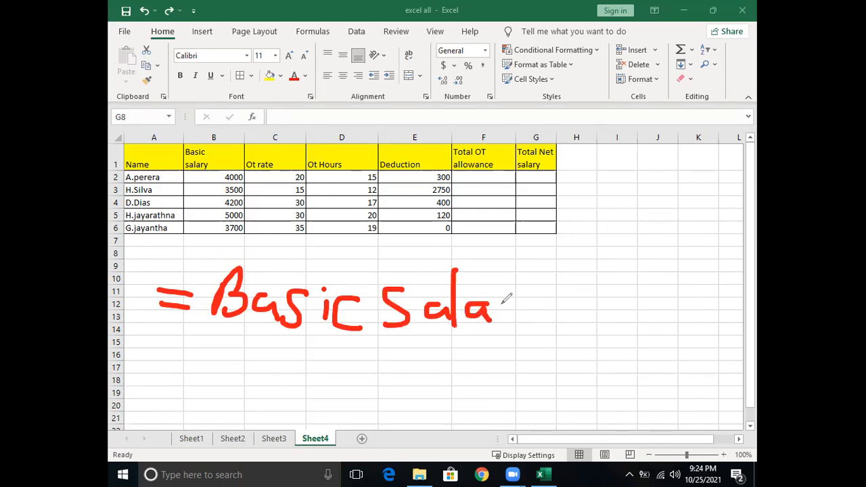
{"action": "mouse_move", "coordinate": [503, 302]}
{"action": "left_mouse_down"}
{"action": "mouse_move", "coordinate": [530, 299]}
{"action": "mouse_move", "coordinate": [508, 337]}
{"action": "left_mouse_up"}
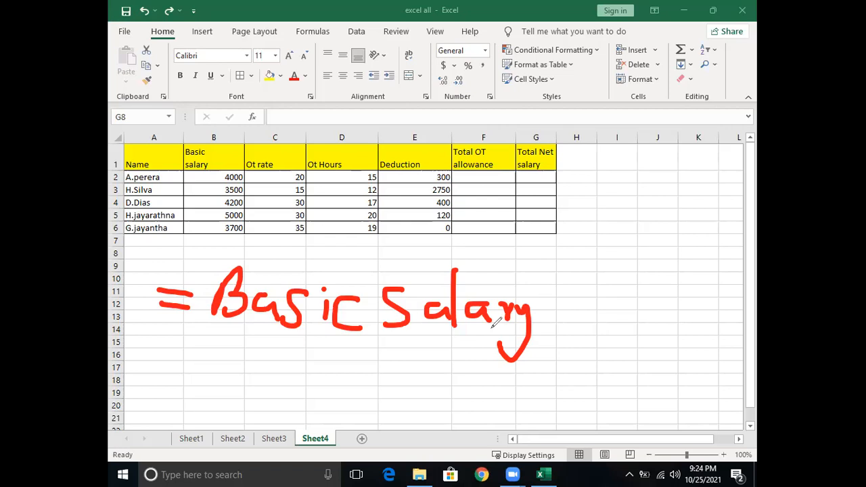
- Extend the handwritten net salary formula with "+ total ot allowance"
{"action": "mouse_move", "coordinate": [541, 310]}
{"action": "left_mouse_down"}
{"action": "mouse_move", "coordinate": [566, 308]}
{"action": "mouse_move", "coordinate": [556, 340]}
{"action": "left_mouse_up"}
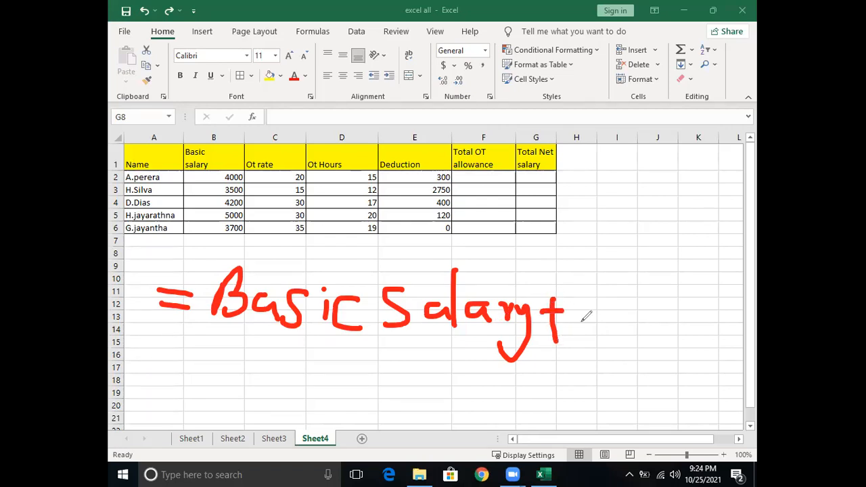
{"action": "mouse_move", "coordinate": [580, 287]}
{"action": "left_mouse_down"}
{"action": "mouse_move", "coordinate": [581, 334]}
{"action": "mouse_move", "coordinate": [609, 304]}
{"action": "mouse_move", "coordinate": [634, 326]}
{"action": "left_mouse_up"}
{"action": "mouse_move", "coordinate": [652, 297]}
{"action": "left_mouse_down"}
{"action": "mouse_move", "coordinate": [642, 312]}
{"action": "mouse_move", "coordinate": [660, 320]}
{"action": "left_mouse_up"}
{"action": "left_click_drag", "start_coordinate": [667, 282], "coordinate": [665, 323]}
{"action": "left_click_drag", "start_coordinate": [706, 295], "coordinate": [705, 299]}
{"action": "mouse_move", "coordinate": [731, 262]}
{"action": "left_mouse_down"}
{"action": "mouse_move", "coordinate": [729, 319]}
{"action": "mouse_move", "coordinate": [744, 287]}
{"action": "left_mouse_up"}
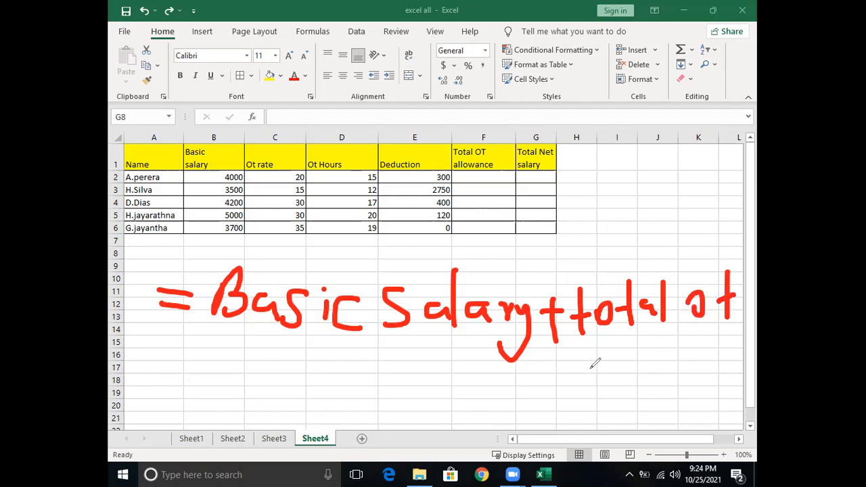
{"action": "mouse_move", "coordinate": [594, 351]}
{"action": "left_mouse_down"}
{"action": "mouse_move", "coordinate": [601, 372]}
{"action": "mouse_move", "coordinate": [617, 373]}
{"action": "mouse_move", "coordinate": [631, 357]}
{"action": "mouse_move", "coordinate": [648, 369]}
{"action": "mouse_move", "coordinate": [660, 356]}
{"action": "mouse_move", "coordinate": [709, 369]}
{"action": "mouse_move", "coordinate": [723, 352]}
{"action": "mouse_move", "coordinate": [728, 369]}
{"action": "left_mouse_up"}
{"action": "left_click", "coordinate": [617, 351]}
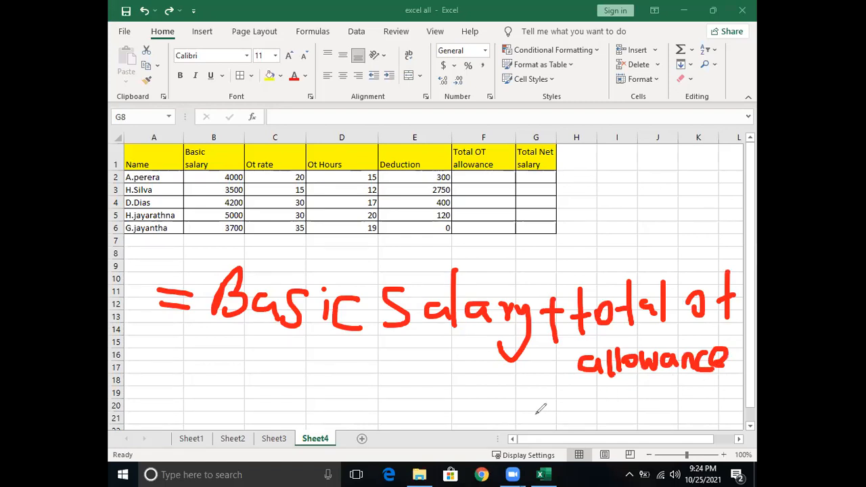
- Finish the handwritten net salary formula with "- deduction" below the allowance text
{"action": "left_click_drag", "start_coordinate": [489, 426], "coordinate": [487, 427]}
{"action": "mouse_move", "coordinate": [545, 380]}
{"action": "left_mouse_down"}
{"action": "mouse_move", "coordinate": [545, 426]}
{"action": "mouse_move", "coordinate": [579, 415]}
{"action": "mouse_move", "coordinate": [566, 431]}
{"action": "mouse_move", "coordinate": [580, 432]}
{"action": "left_mouse_up"}
{"action": "mouse_move", "coordinate": [601, 380]}
{"action": "left_mouse_down"}
{"action": "mouse_move", "coordinate": [602, 426]}
{"action": "mouse_move", "coordinate": [624, 410]}
{"action": "mouse_move", "coordinate": [654, 426]}
{"action": "left_mouse_up"}
{"action": "mouse_move", "coordinate": [662, 379]}
{"action": "left_mouse_down"}
{"action": "mouse_move", "coordinate": [665, 425]}
{"action": "mouse_move", "coordinate": [670, 397]}
{"action": "mouse_move", "coordinate": [682, 423]}
{"action": "mouse_move", "coordinate": [714, 404]}
{"action": "mouse_move", "coordinate": [728, 421]}
{"action": "mouse_move", "coordinate": [741, 420]}
{"action": "left_mouse_up"}
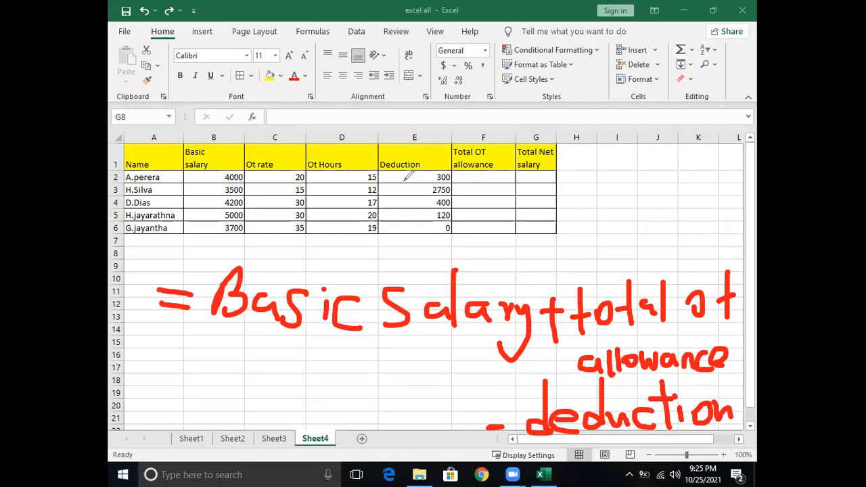
{"action": "left_click_drag", "start_coordinate": [396, 168], "coordinate": [414, 167]}
{"action": "left_click", "coordinate": [454, 119]}
{"action": "left_click", "coordinate": [405, 168]}
- Handwrite the cell formula "= B2+F2-E2" beneath the worded net salary formula
{"action": "left_click_drag", "start_coordinate": [212, 345], "coordinate": [212, 379]}
{"action": "mouse_move", "coordinate": [157, 358]}
{"action": "left_mouse_down"}
{"action": "mouse_move", "coordinate": [174, 359]}
{"action": "mouse_move", "coordinate": [145, 359]}
{"action": "left_mouse_up"}
{"action": "left_click_drag", "start_coordinate": [145, 371], "coordinate": [172, 371]}
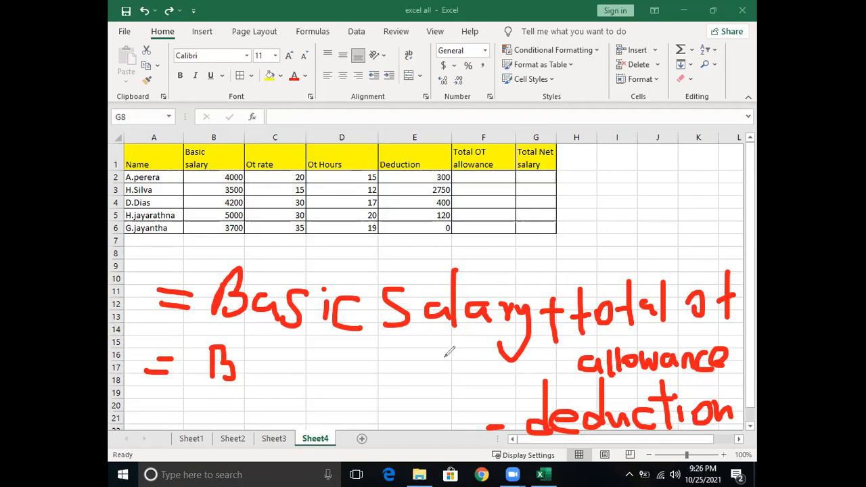
{"action": "mouse_move", "coordinate": [250, 349]}
{"action": "left_mouse_down"}
{"action": "mouse_move", "coordinate": [276, 371]}
{"action": "mouse_move", "coordinate": [319, 364]}
{"action": "mouse_move", "coordinate": [309, 387]}
{"action": "left_mouse_up"}
{"action": "mouse_move", "coordinate": [349, 345]}
{"action": "left_mouse_down"}
{"action": "mouse_move", "coordinate": [329, 348]}
{"action": "mouse_move", "coordinate": [329, 383]}
{"action": "mouse_move", "coordinate": [349, 382]}
{"action": "mouse_move", "coordinate": [374, 359]}
{"action": "mouse_move", "coordinate": [380, 381]}
{"action": "mouse_move", "coordinate": [398, 371]}
{"action": "left_mouse_up"}
{"action": "mouse_move", "coordinate": [429, 343]}
{"action": "left_mouse_down"}
{"action": "mouse_move", "coordinate": [438, 387]}
{"action": "mouse_move", "coordinate": [433, 366]}
{"action": "mouse_move", "coordinate": [460, 391]}
{"action": "mouse_move", "coordinate": [479, 392]}
{"action": "left_mouse_up"}
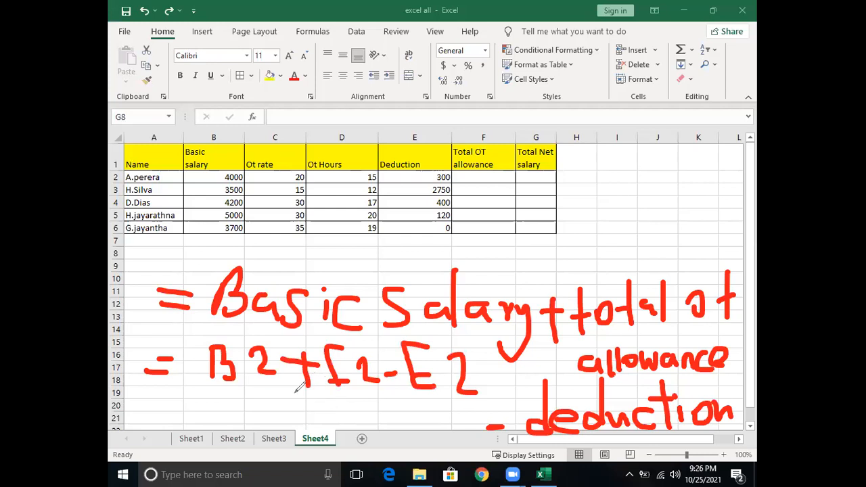
{"action": "left_click_drag", "start_coordinate": [143, 359], "coordinate": [177, 358]}
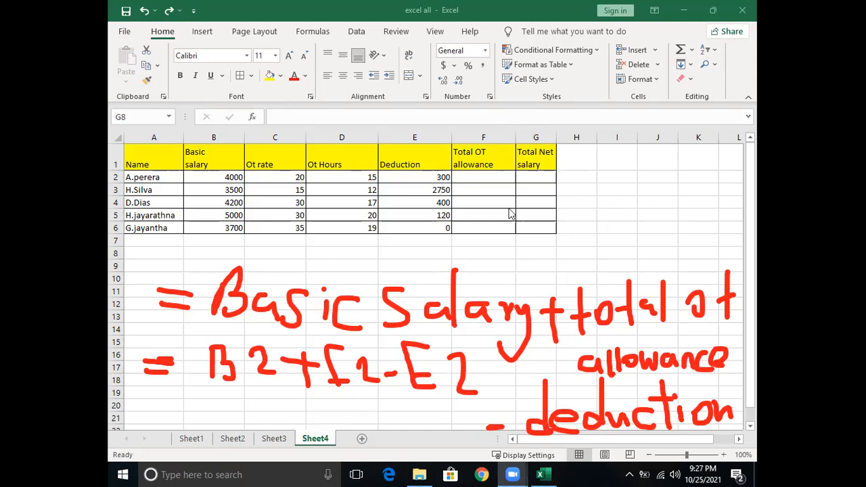
- Enter the formula =C2*D2 in cell F2 to calculate the first employee's total OT allowance
{"action": "left_click", "coordinate": [468, 177]}
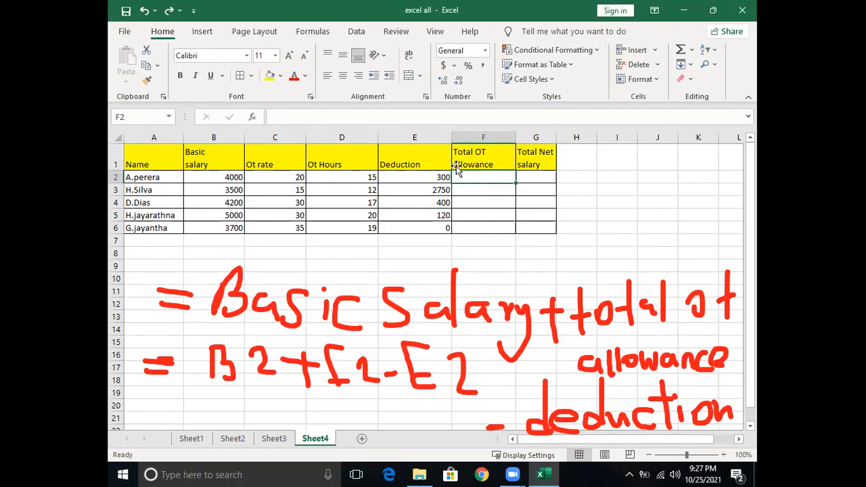
{"action": "left_click", "coordinate": [393, 59]}
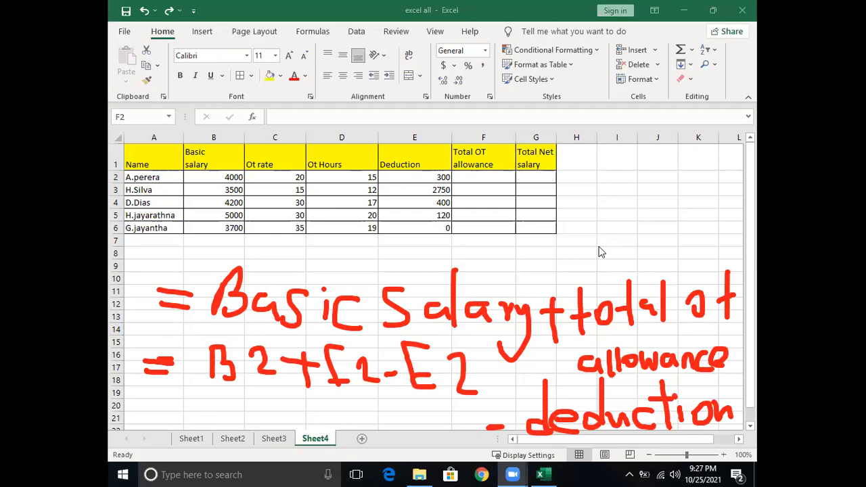
{"action": "left_click", "coordinate": [467, 177]}
{"action": "type", "text": "="}
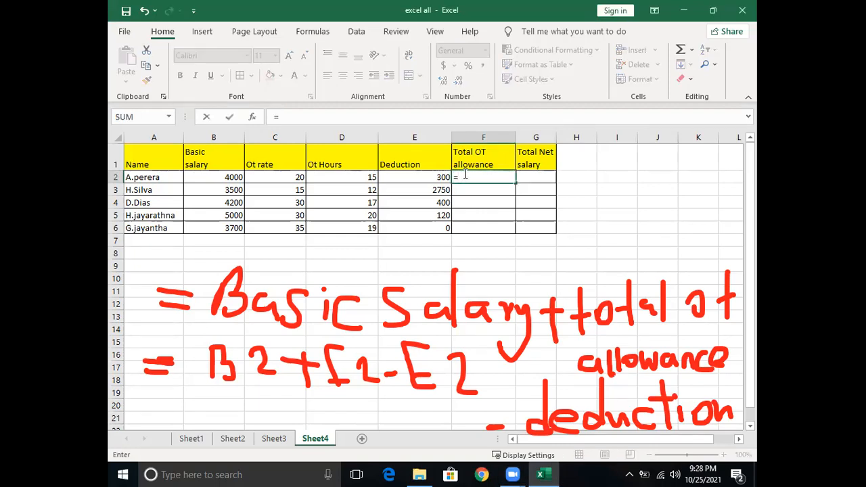
{"action": "left_click", "coordinate": [269, 177]}
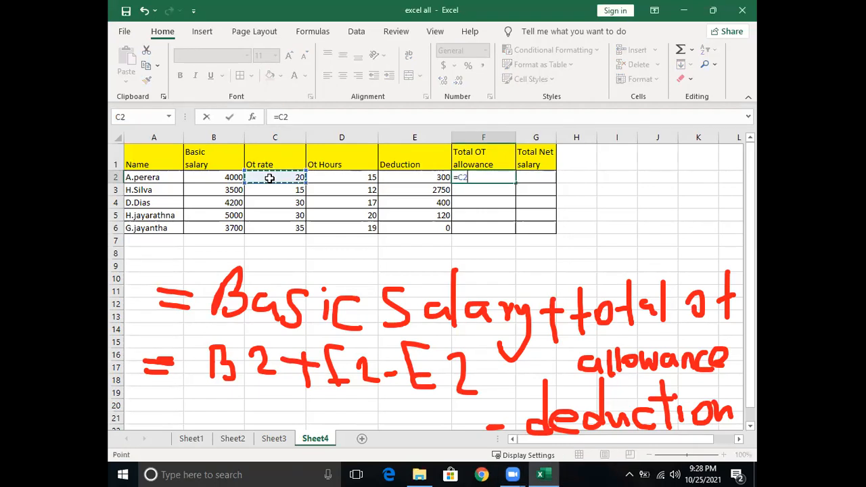
{"action": "type", "text": "*"}
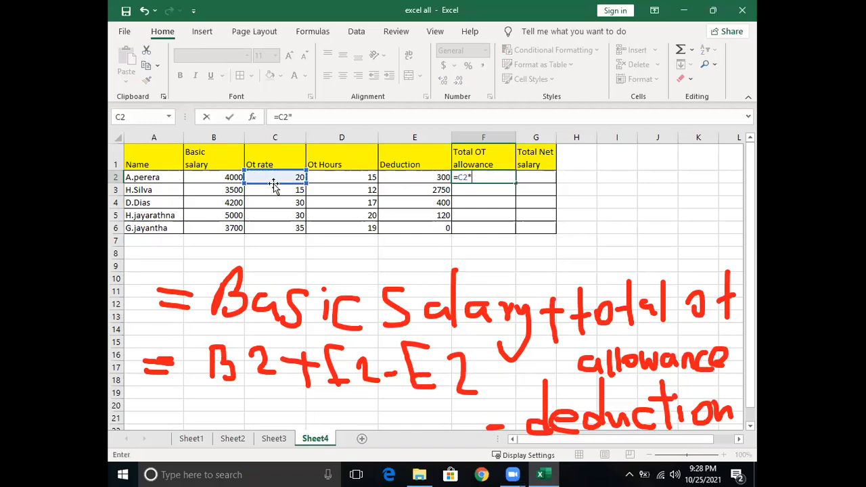
{"action": "left_click", "coordinate": [328, 177]}
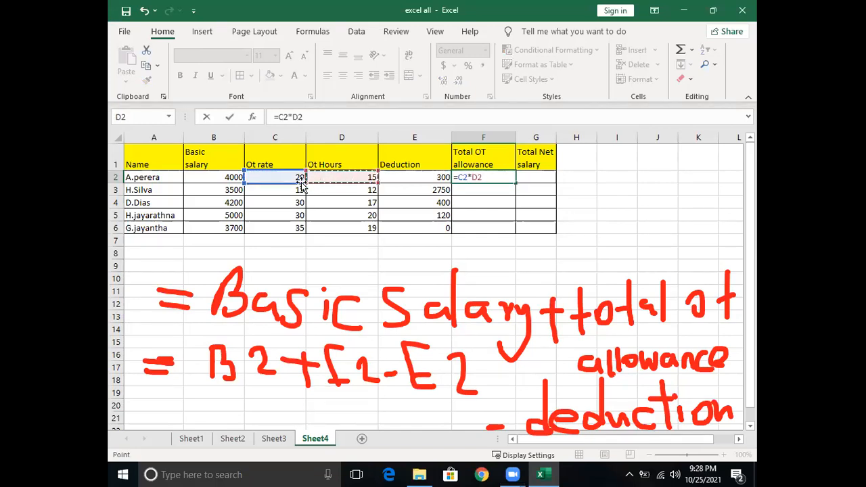
{"action": "key", "text": "Return"}
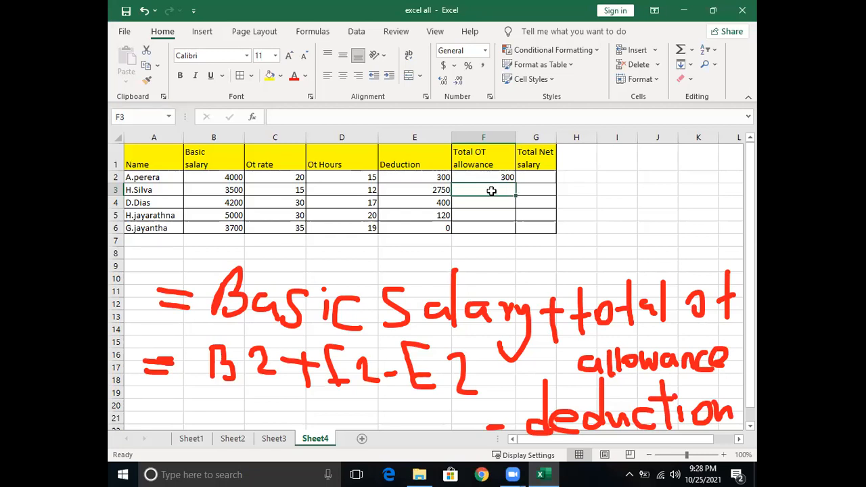
- Enter the formula =C3*D3 in cell F3 to calculate the second employee's total OT allowance
{"action": "type", "text": "="}
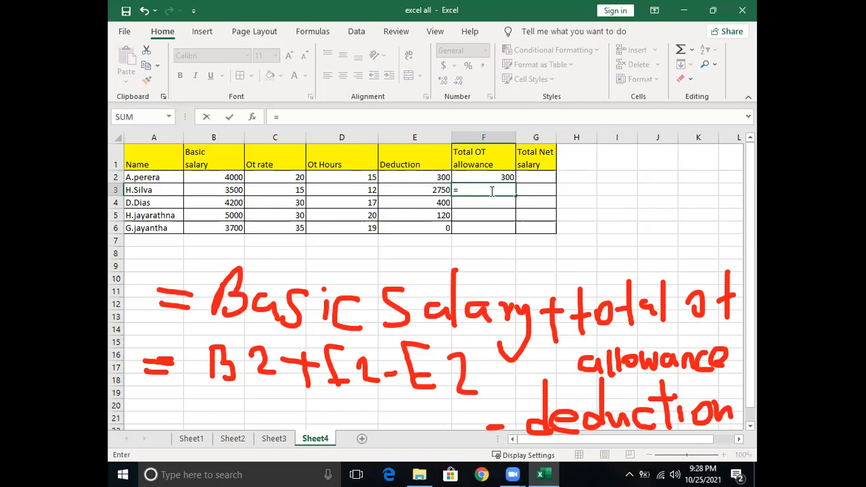
{"action": "left_click", "coordinate": [298, 190]}
{"action": "type", "text": "*"}
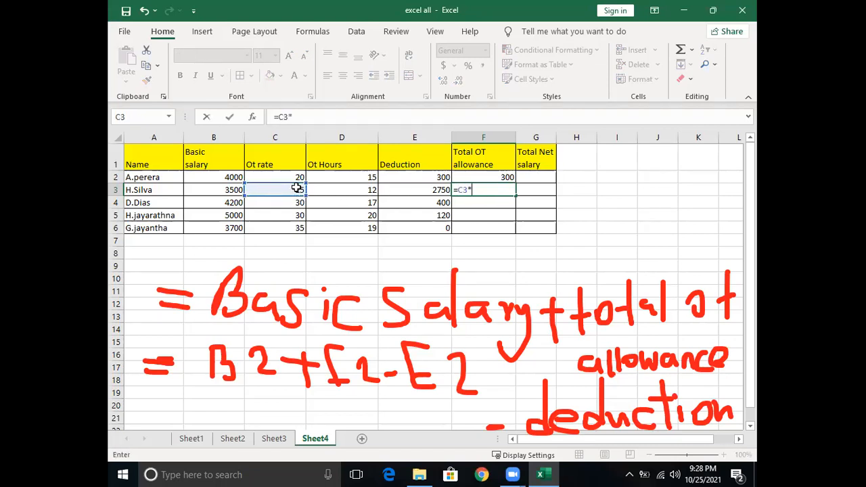
{"action": "left_click", "coordinate": [357, 195]}
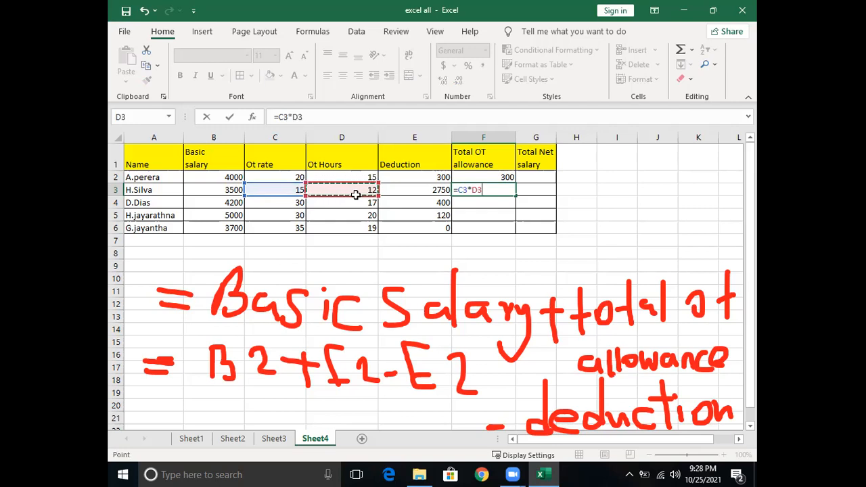
{"action": "key", "text": "Return"}
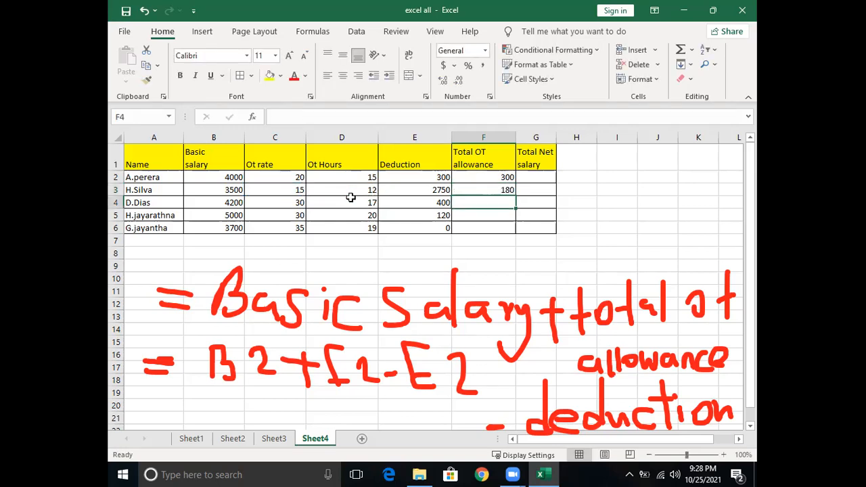
- Enter the formula =B2+F2-E2 in cell G2 to calculate the first employee's total net salary
{"action": "left_click", "coordinate": [537, 143]}
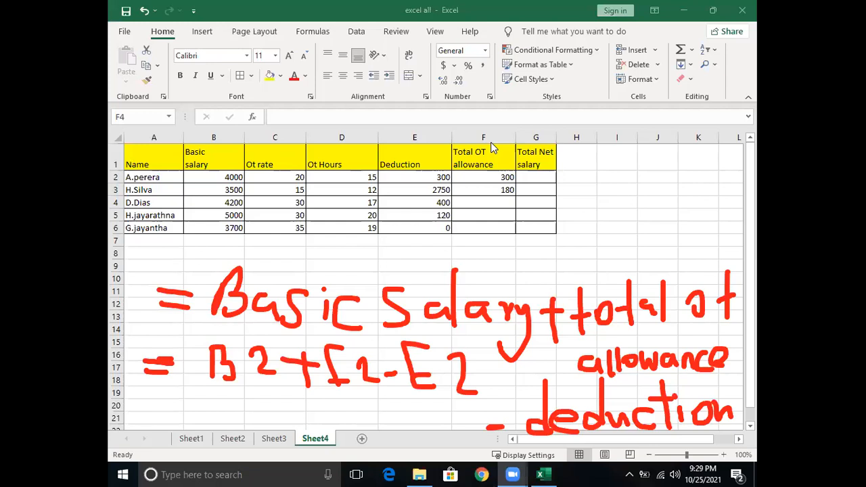
{"action": "left_click", "coordinate": [528, 176]}
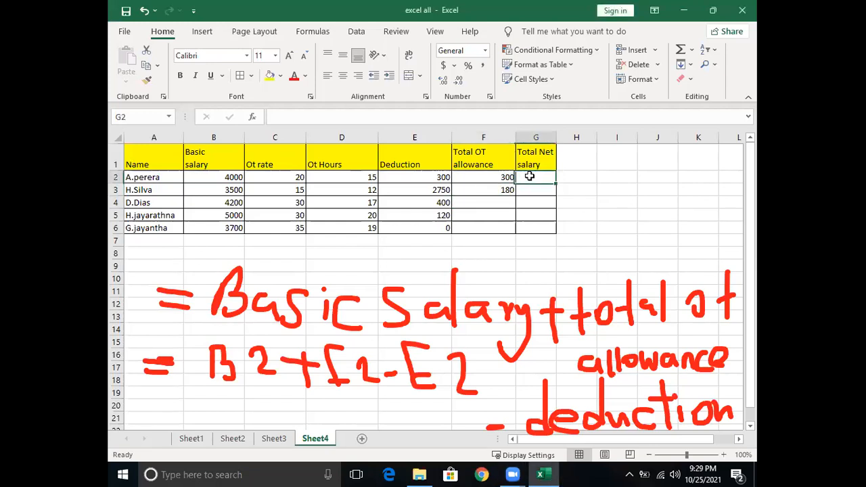
{"action": "type", "text": "="}
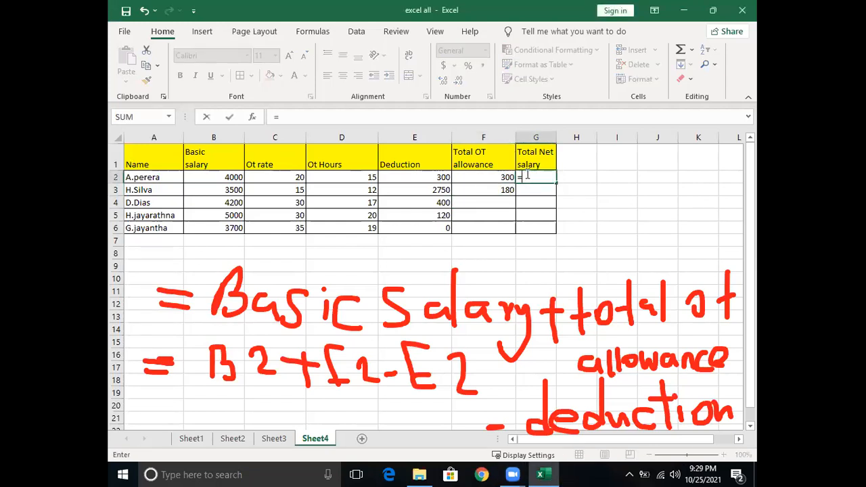
{"action": "left_click", "coordinate": [229, 178]}
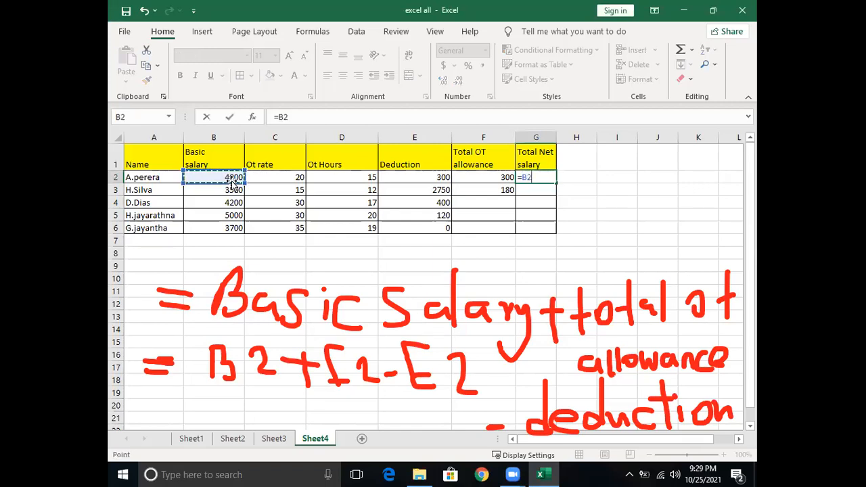
{"action": "type", "text": "+"}
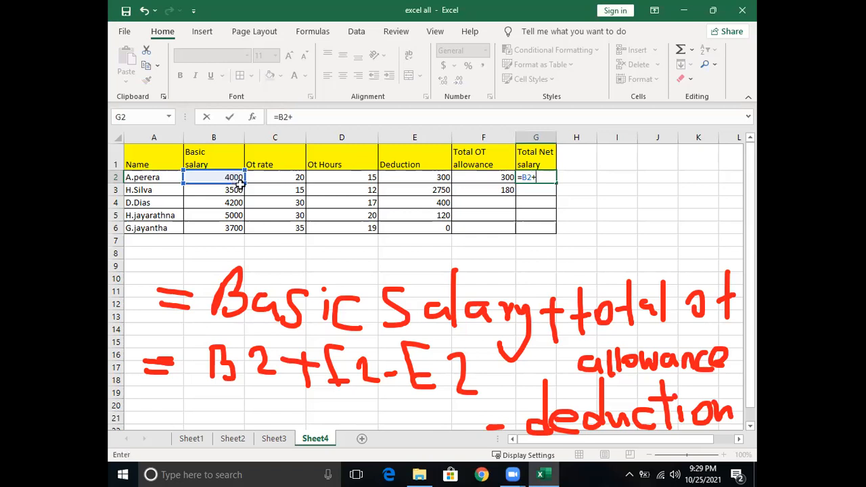
{"action": "left_click", "coordinate": [480, 177]}
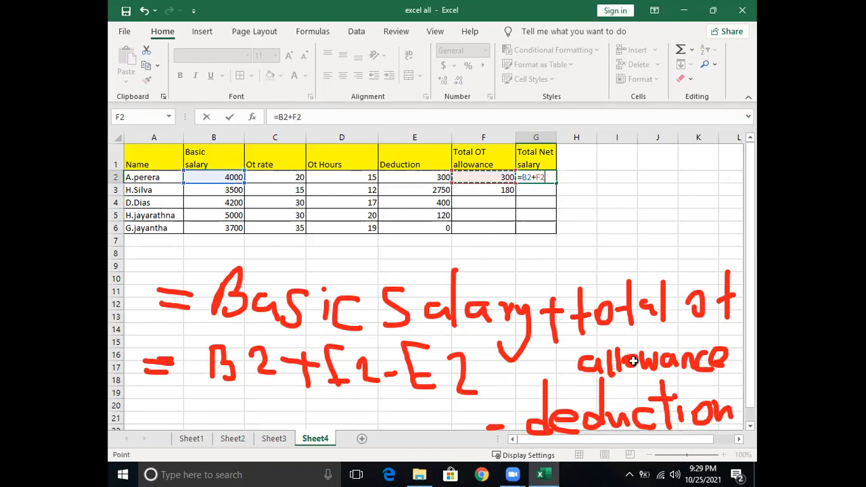
{"action": "type", "text": "-"}
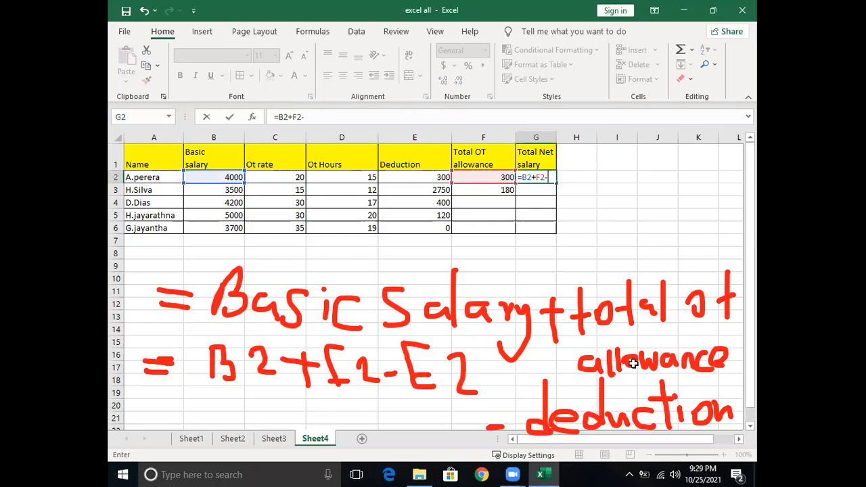
{"action": "left_click", "coordinate": [421, 180]}
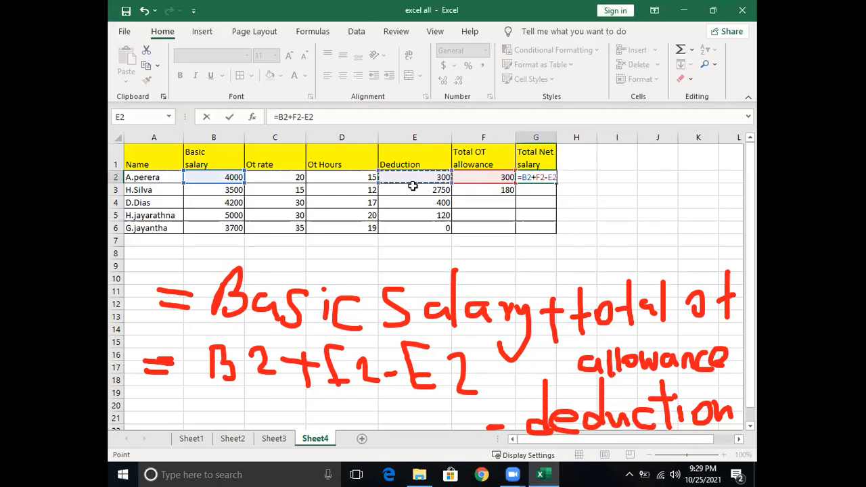
{"action": "key", "text": "Return"}
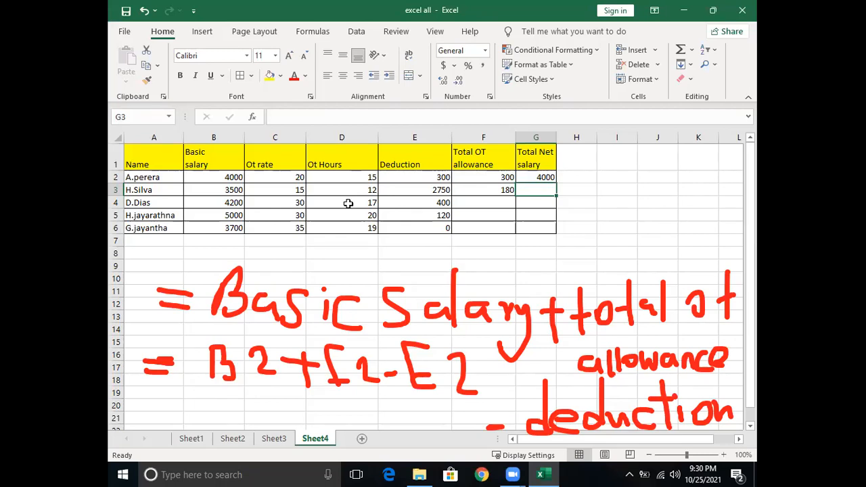
- Enter the formula =C4*D4 in cell F4 to calculate the third employee's total OT allowance
{"action": "left_click", "coordinate": [481, 204]}
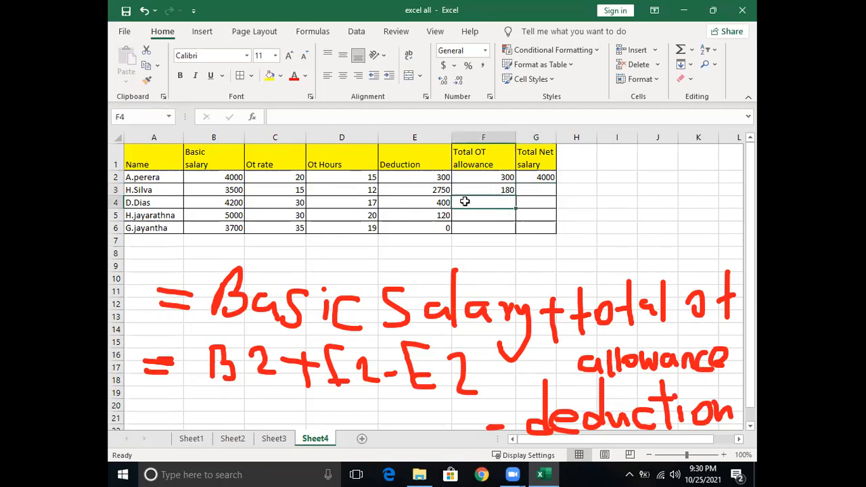
{"action": "type", "text": "="}
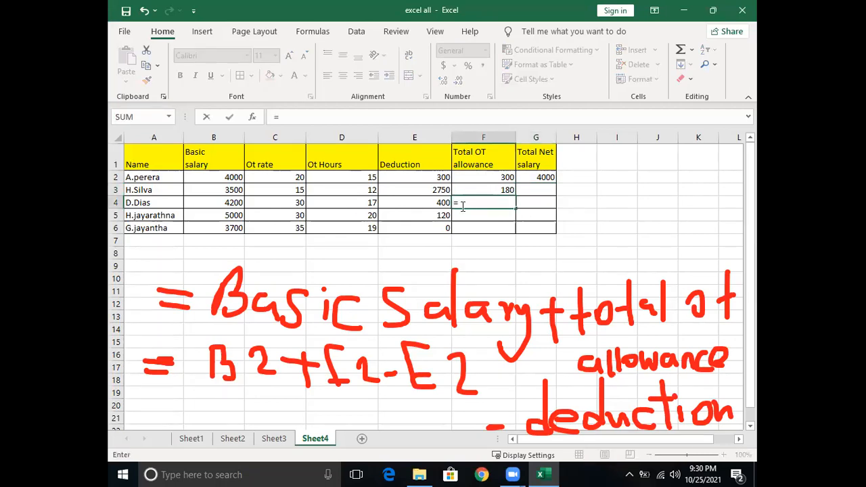
{"action": "left_click", "coordinate": [285, 203]}
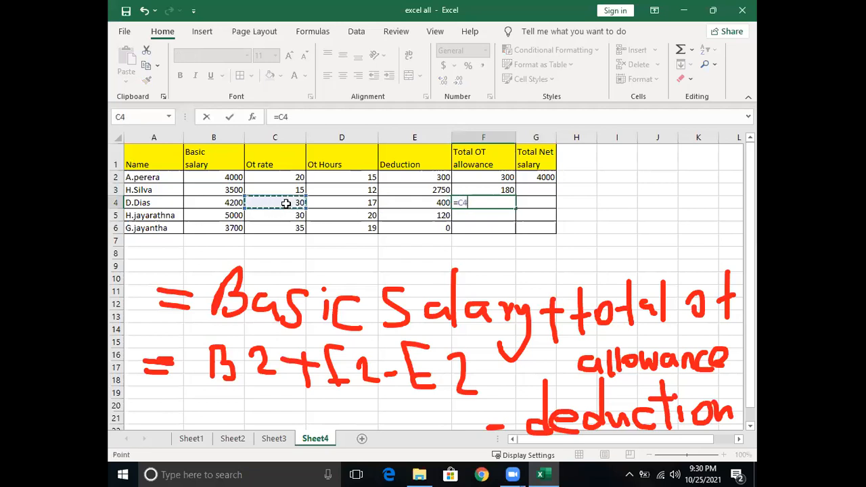
{"action": "type", "text": "*"}
{"action": "left_click", "coordinate": [368, 204]}
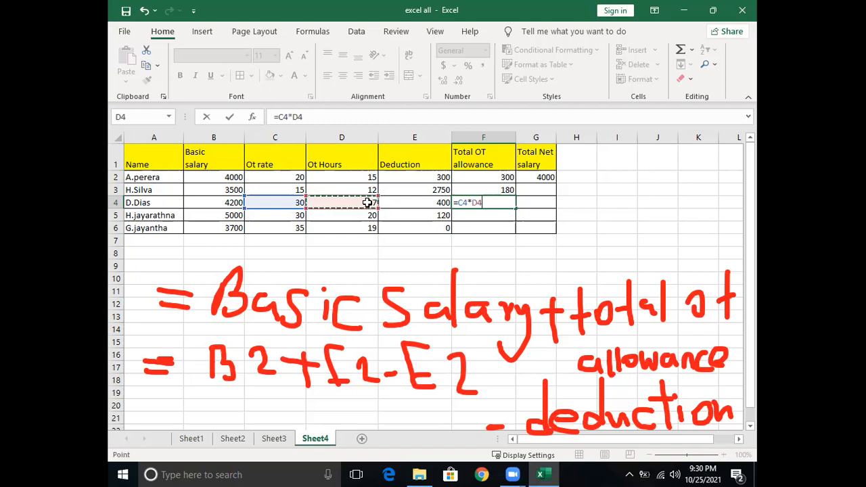
{"action": "key", "text": "Return"}
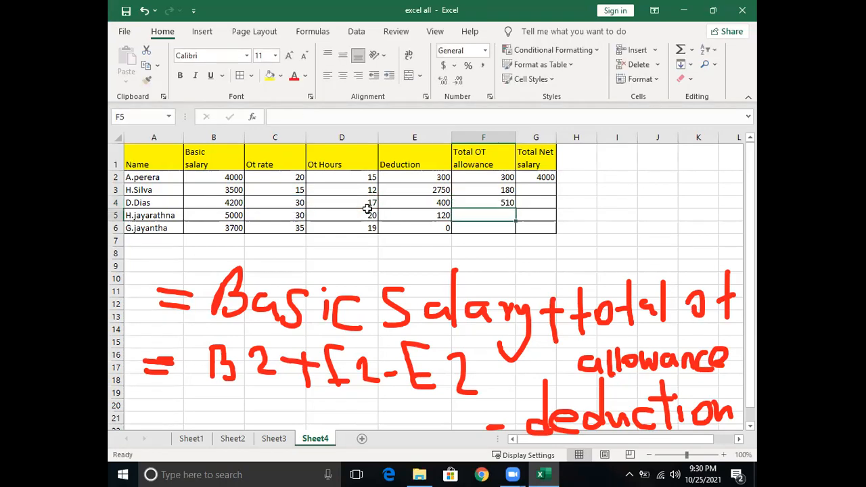
- Enter the formula =B3+F3-E3 in cell G3 to calculate the second employee's total net salary
{"action": "left_click", "coordinate": [534, 193]}
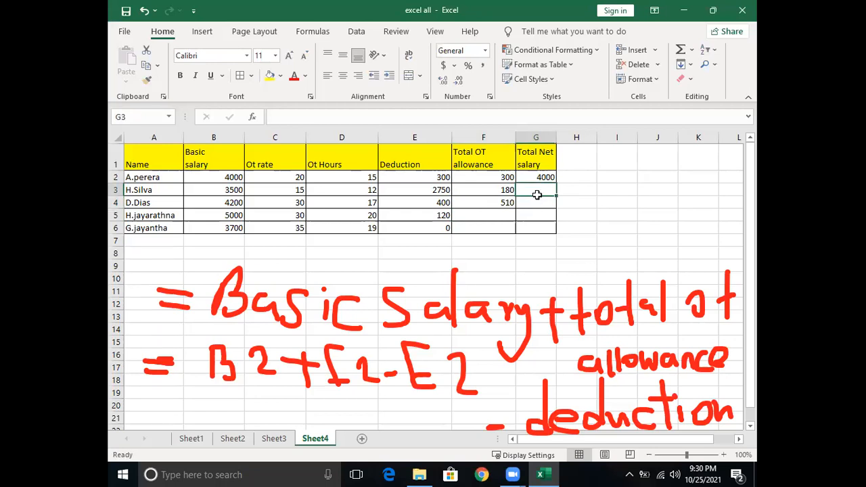
{"action": "type", "text": "="}
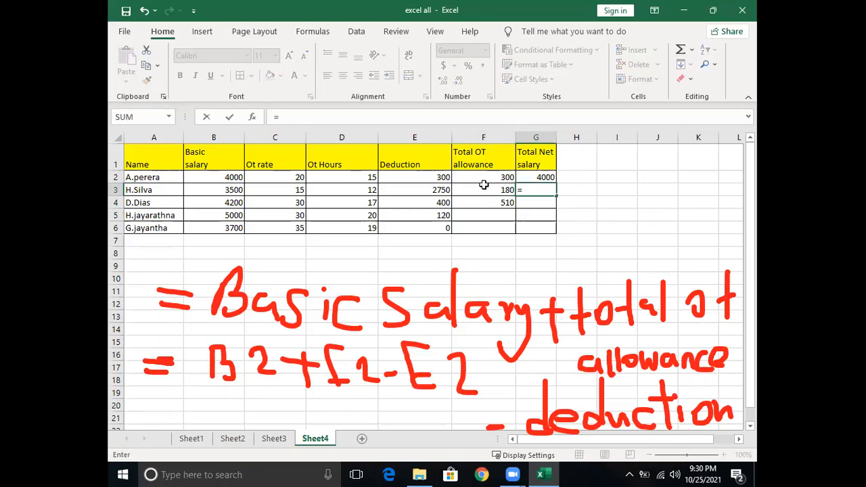
{"action": "left_click", "coordinate": [221, 190]}
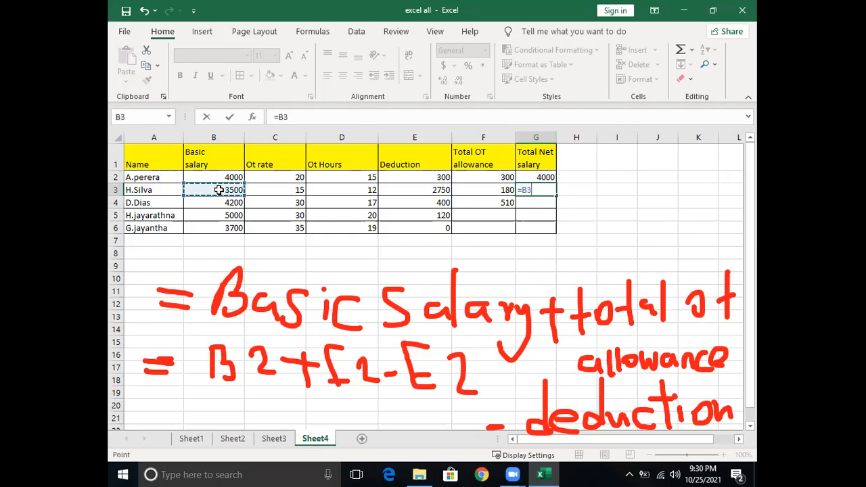
{"action": "type", "text": "+"}
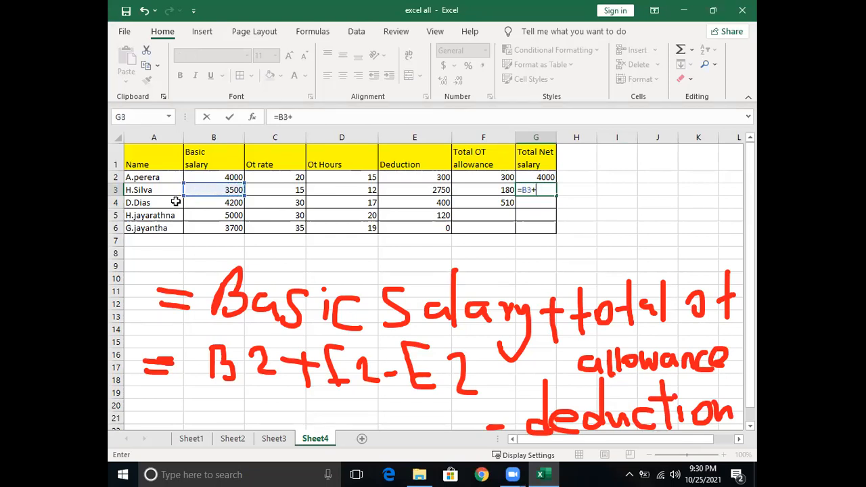
{"action": "left_click", "coordinate": [476, 189]}
{"action": "type", "text": "--"}
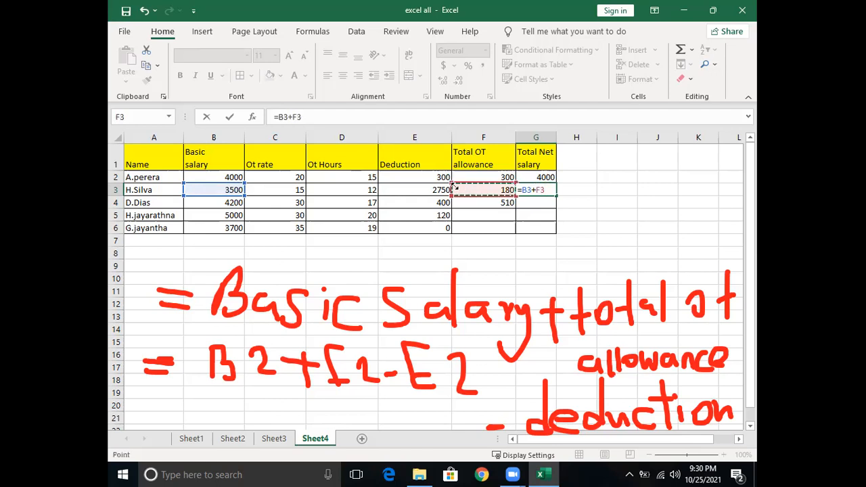
{"action": "key", "text": "BackSpace"}
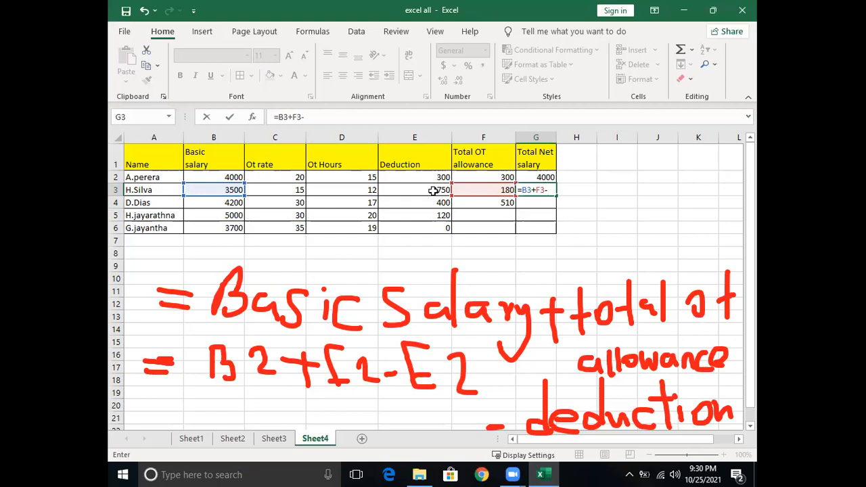
{"action": "left_click", "coordinate": [433, 190]}
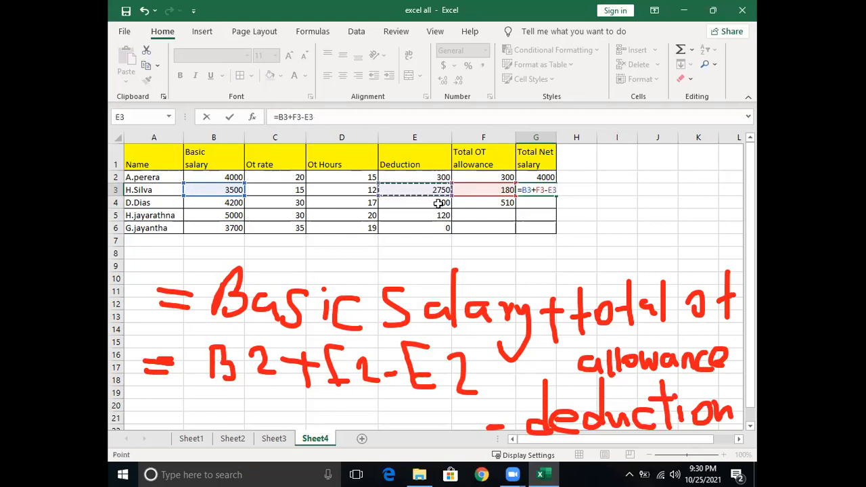
{"action": "key", "text": "Return"}
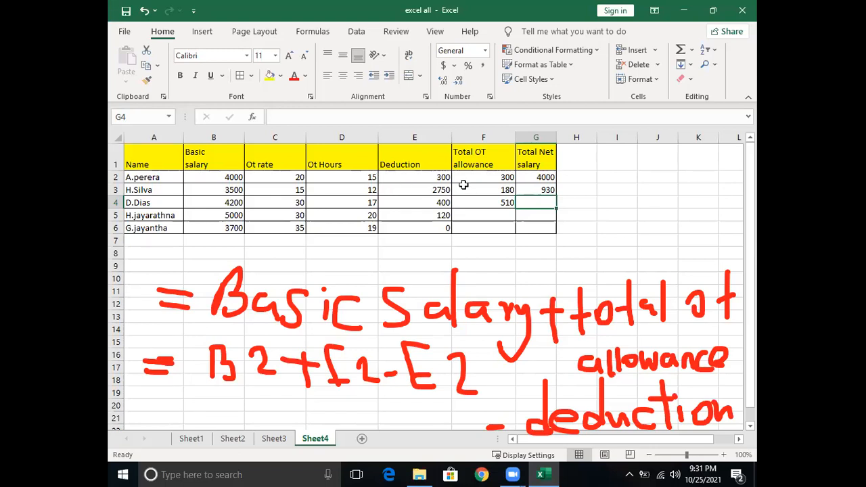
- Clear all handwritten annotations from the salary sheet and add a new blank worksheet after Sheet4
{"action": "left_click", "coordinate": [441, 128]}
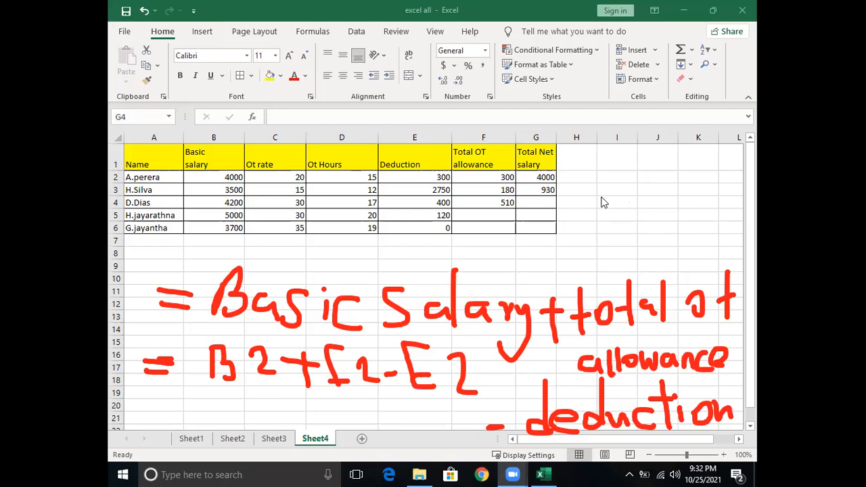
{"action": "left_click", "coordinate": [614, 133]}
{"action": "left_click", "coordinate": [361, 446]}
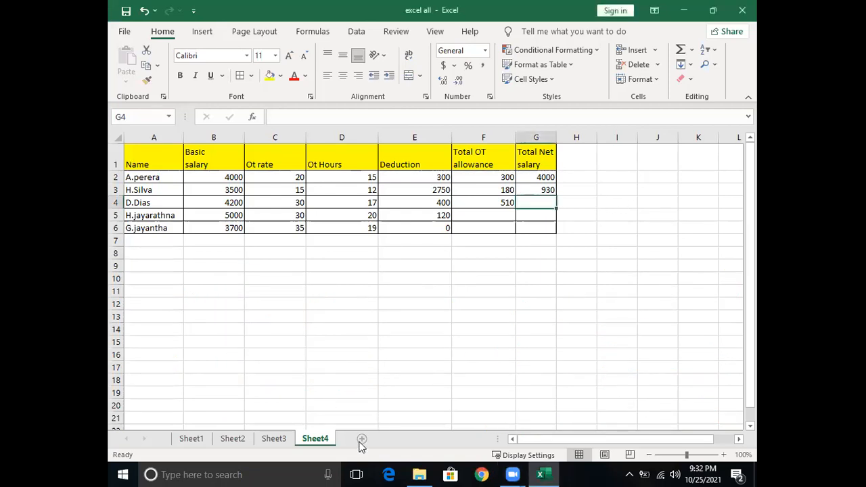
{"action": "left_click", "coordinate": [361, 440]}
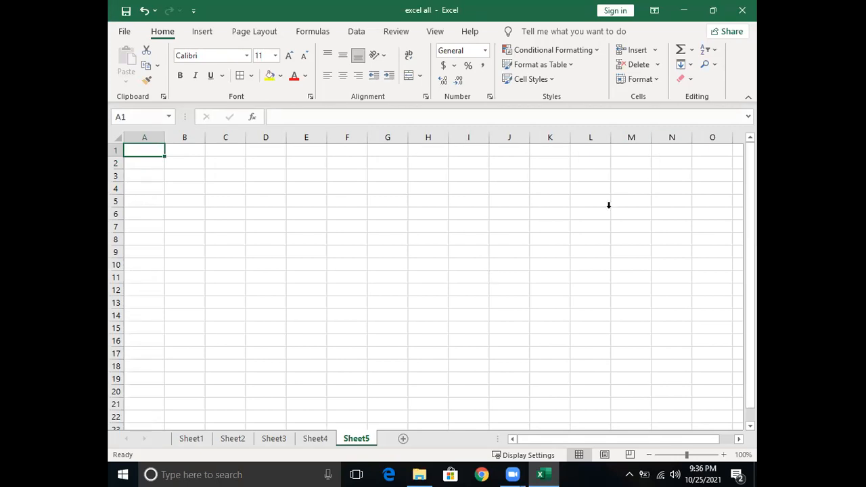
- Handwrite "(decimal values)." in large red letters across the upper part of the blank worksheet
{"action": "left_click_drag", "start_coordinate": [170, 197], "coordinate": [207, 269]}
{"action": "mouse_move", "coordinate": [252, 189]}
{"action": "left_mouse_down"}
{"action": "mouse_move", "coordinate": [258, 233]}
{"action": "mouse_move", "coordinate": [248, 234]}
{"action": "mouse_move", "coordinate": [279, 213]}
{"action": "mouse_move", "coordinate": [307, 244]}
{"action": "left_mouse_up"}
{"action": "mouse_move", "coordinate": [347, 217]}
{"action": "left_mouse_down"}
{"action": "mouse_move", "coordinate": [342, 248]}
{"action": "mouse_move", "coordinate": [383, 234]}
{"action": "mouse_move", "coordinate": [404, 251]}
{"action": "mouse_move", "coordinate": [434, 250]}
{"action": "left_mouse_up"}
{"action": "left_click", "coordinate": [349, 216]}
{"action": "left_click", "coordinate": [450, 192]}
{"action": "left_click_drag", "start_coordinate": [449, 191], "coordinate": [461, 256]}
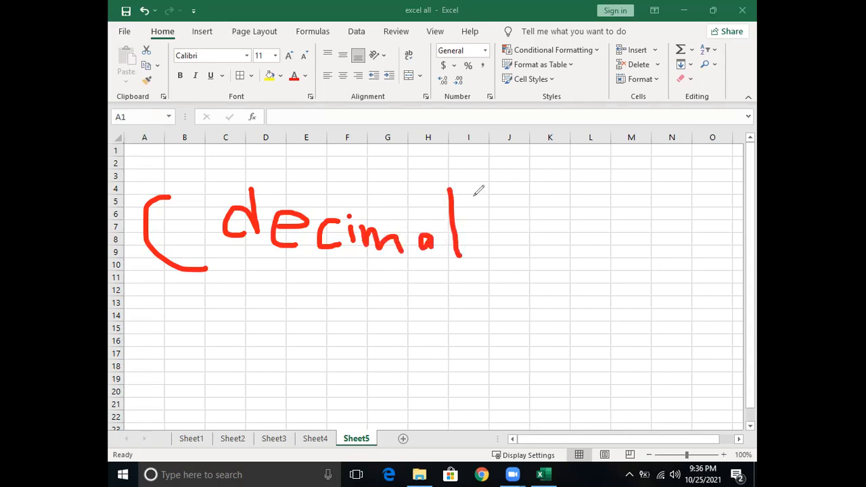
{"action": "mouse_move", "coordinate": [494, 217]}
{"action": "left_mouse_down"}
{"action": "mouse_move", "coordinate": [502, 253]}
{"action": "mouse_move", "coordinate": [515, 217]}
{"action": "left_mouse_up"}
{"action": "left_click_drag", "start_coordinate": [545, 220], "coordinate": [551, 247]}
{"action": "mouse_move", "coordinate": [552, 190]}
{"action": "left_mouse_down"}
{"action": "mouse_move", "coordinate": [556, 248]}
{"action": "mouse_move", "coordinate": [582, 226]}
{"action": "mouse_move", "coordinate": [583, 249]}
{"action": "mouse_move", "coordinate": [599, 226]}
{"action": "mouse_move", "coordinate": [608, 251]}
{"action": "left_mouse_up"}
{"action": "left_click_drag", "start_coordinate": [628, 217], "coordinate": [613, 253]}
{"action": "mouse_move", "coordinate": [652, 185]}
{"action": "left_mouse_down"}
{"action": "mouse_move", "coordinate": [661, 200]}
{"action": "mouse_move", "coordinate": [648, 265]}
{"action": "left_mouse_up"}
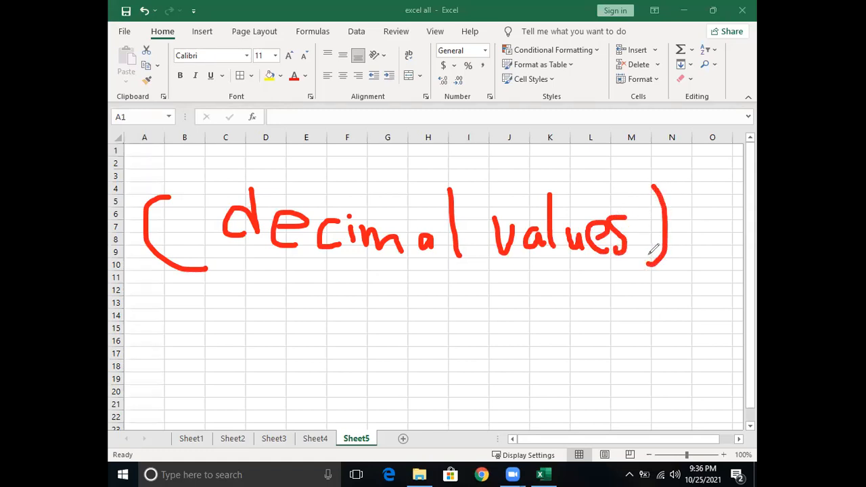
{"action": "left_click", "coordinate": [685, 250]}
- Handwrite a second line of Sinhala text ending in "(percentage)," below the decimal values note
{"action": "mouse_move", "coordinate": [183, 297]}
{"action": "left_mouse_down"}
{"action": "mouse_move", "coordinate": [204, 296]}
{"action": "mouse_move", "coordinate": [182, 313]}
{"action": "mouse_move", "coordinate": [241, 306]}
{"action": "mouse_move", "coordinate": [234, 272]}
{"action": "mouse_move", "coordinate": [281, 306]}
{"action": "mouse_move", "coordinate": [331, 302]}
{"action": "left_mouse_up"}
{"action": "left_click_drag", "start_coordinate": [349, 273], "coordinate": [346, 303]}
{"action": "left_click", "coordinate": [376, 296]}
{"action": "mouse_move", "coordinate": [400, 296]}
{"action": "left_mouse_down"}
{"action": "mouse_move", "coordinate": [434, 311]}
{"action": "mouse_move", "coordinate": [454, 288]}
{"action": "mouse_move", "coordinate": [444, 309]}
{"action": "left_mouse_up"}
{"action": "left_click_drag", "start_coordinate": [480, 282], "coordinate": [465, 310]}
{"action": "mouse_move", "coordinate": [506, 283]}
{"action": "left_mouse_down"}
{"action": "mouse_move", "coordinate": [512, 322]}
{"action": "mouse_move", "coordinate": [534, 298]}
{"action": "mouse_move", "coordinate": [561, 316]}
{"action": "mouse_move", "coordinate": [618, 300]}
{"action": "mouse_move", "coordinate": [633, 313]}
{"action": "left_mouse_up"}
{"action": "mouse_move", "coordinate": [638, 279]}
{"action": "left_mouse_down"}
{"action": "mouse_move", "coordinate": [640, 321]}
{"action": "mouse_move", "coordinate": [655, 298]}
{"action": "mouse_move", "coordinate": [658, 310]}
{"action": "mouse_move", "coordinate": [671, 292]}
{"action": "mouse_move", "coordinate": [691, 310]}
{"action": "mouse_move", "coordinate": [677, 330]}
{"action": "left_mouse_up"}
{"action": "mouse_move", "coordinate": [701, 303]}
{"action": "left_mouse_down"}
{"action": "mouse_move", "coordinate": [719, 287]}
{"action": "mouse_move", "coordinate": [718, 306]}
{"action": "left_mouse_up"}
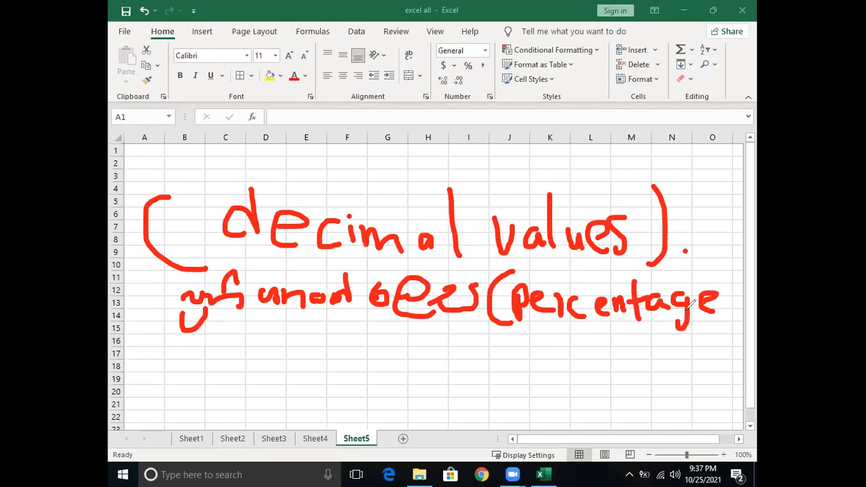
{"action": "left_click_drag", "start_coordinate": [706, 266], "coordinate": [732, 325]}
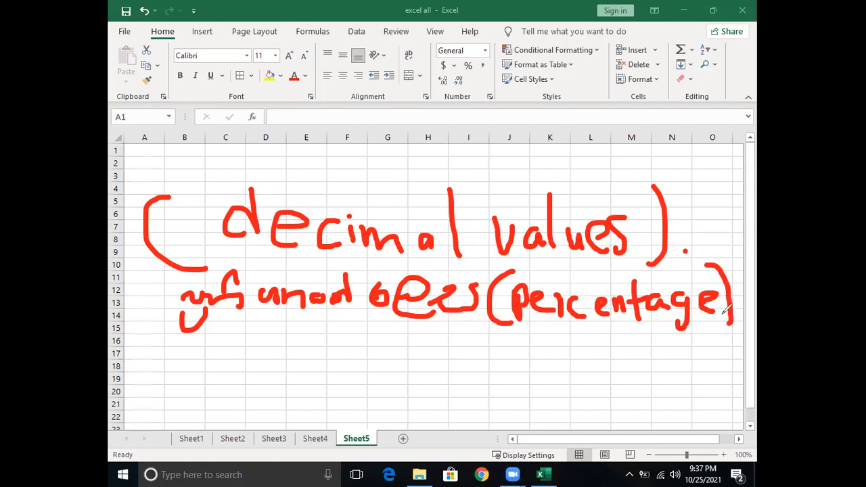
{"action": "left_click_drag", "start_coordinate": [737, 296], "coordinate": [735, 323]}
- Handwrite a third line of Sinhala text ending in "(currency)" beneath the percentage line
{"action": "mouse_move", "coordinate": [192, 360]}
{"action": "left_mouse_down"}
{"action": "mouse_move", "coordinate": [187, 350]}
{"action": "mouse_move", "coordinate": [189, 373]}
{"action": "mouse_move", "coordinate": [160, 386]}
{"action": "mouse_move", "coordinate": [210, 368]}
{"action": "mouse_move", "coordinate": [232, 349]}
{"action": "mouse_move", "coordinate": [235, 357]}
{"action": "mouse_move", "coordinate": [234, 333]}
{"action": "mouse_move", "coordinate": [309, 351]}
{"action": "mouse_move", "coordinate": [302, 354]}
{"action": "mouse_move", "coordinate": [377, 353]}
{"action": "mouse_move", "coordinate": [359, 355]}
{"action": "mouse_move", "coordinate": [399, 342]}
{"action": "mouse_move", "coordinate": [405, 352]}
{"action": "left_mouse_up"}
{"action": "left_click_drag", "start_coordinate": [428, 346], "coordinate": [431, 333]}
{"action": "mouse_move", "coordinate": [469, 345]}
{"action": "left_mouse_down"}
{"action": "mouse_move", "coordinate": [528, 345]}
{"action": "mouse_move", "coordinate": [545, 371]}
{"action": "left_mouse_up"}
{"action": "mouse_move", "coordinate": [565, 344]}
{"action": "left_mouse_down"}
{"action": "mouse_move", "coordinate": [560, 349]}
{"action": "mouse_move", "coordinate": [614, 350]}
{"action": "mouse_move", "coordinate": [644, 365]}
{"action": "mouse_move", "coordinate": [656, 348]}
{"action": "mouse_move", "coordinate": [692, 358]}
{"action": "mouse_move", "coordinate": [685, 379]}
{"action": "mouse_move", "coordinate": [702, 357]}
{"action": "mouse_move", "coordinate": [707, 364]}
{"action": "left_mouse_up"}
{"action": "left_click", "coordinate": [625, 361]}
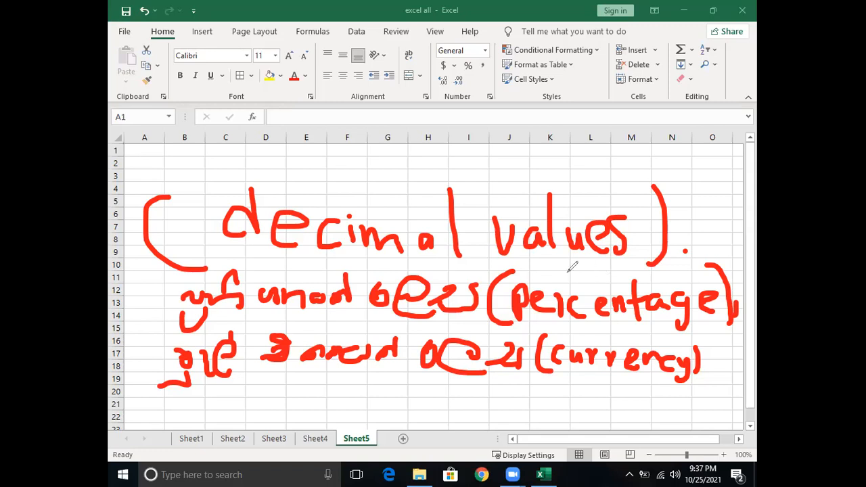
- Handwrite a fourth line of Sinhala text in red beneath the currency line, across rows 19 to 22
{"action": "mouse_move", "coordinate": [192, 393]}
{"action": "left_mouse_down"}
{"action": "mouse_move", "coordinate": [252, 404]}
{"action": "mouse_move", "coordinate": [252, 379]}
{"action": "left_mouse_up"}
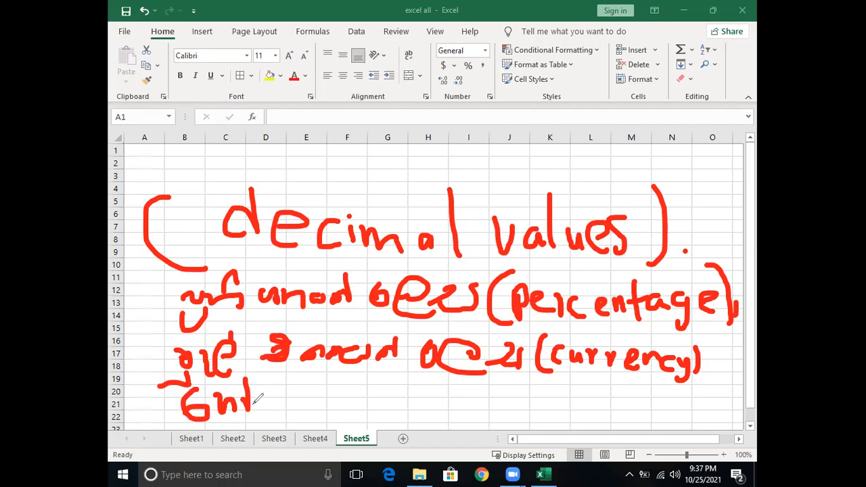
{"action": "left_click_drag", "start_coordinate": [284, 401], "coordinate": [282, 405]}
{"action": "mouse_move", "coordinate": [295, 401]}
{"action": "left_mouse_down"}
{"action": "mouse_move", "coordinate": [292, 384]}
{"action": "mouse_move", "coordinate": [334, 400]}
{"action": "mouse_move", "coordinate": [335, 376]}
{"action": "mouse_move", "coordinate": [371, 398]}
{"action": "mouse_move", "coordinate": [372, 420]}
{"action": "mouse_move", "coordinate": [380, 390]}
{"action": "mouse_move", "coordinate": [457, 400]}
{"action": "mouse_move", "coordinate": [474, 389]}
{"action": "mouse_move", "coordinate": [484, 405]}
{"action": "mouse_move", "coordinate": [494, 398]}
{"action": "mouse_move", "coordinate": [482, 381]}
{"action": "left_mouse_up"}
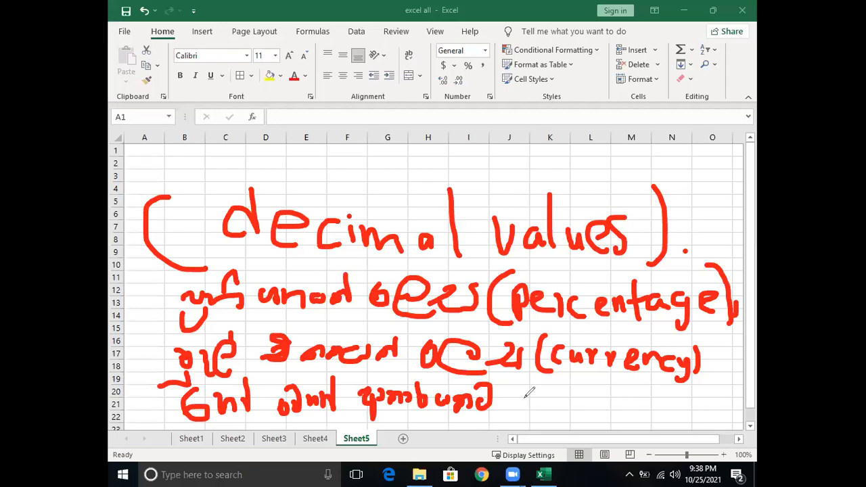
{"action": "mouse_move", "coordinate": [523, 391]}
{"action": "left_mouse_down"}
{"action": "mouse_move", "coordinate": [551, 395]}
{"action": "mouse_move", "coordinate": [551, 421]}
{"action": "mouse_move", "coordinate": [550, 380]}
{"action": "mouse_move", "coordinate": [573, 396]}
{"action": "mouse_move", "coordinate": [580, 390]}
{"action": "mouse_move", "coordinate": [594, 409]}
{"action": "mouse_move", "coordinate": [610, 399]}
{"action": "mouse_move", "coordinate": [626, 407]}
{"action": "left_mouse_up"}
{"action": "left_click", "coordinate": [637, 399]}
{"action": "mouse_move", "coordinate": [620, 370]}
{"action": "left_mouse_down"}
{"action": "mouse_move", "coordinate": [619, 409]}
{"action": "mouse_move", "coordinate": [661, 393]}
{"action": "mouse_move", "coordinate": [670, 406]}
{"action": "mouse_move", "coordinate": [728, 396]}
{"action": "left_mouse_up"}
{"action": "left_click", "coordinate": [679, 400]}
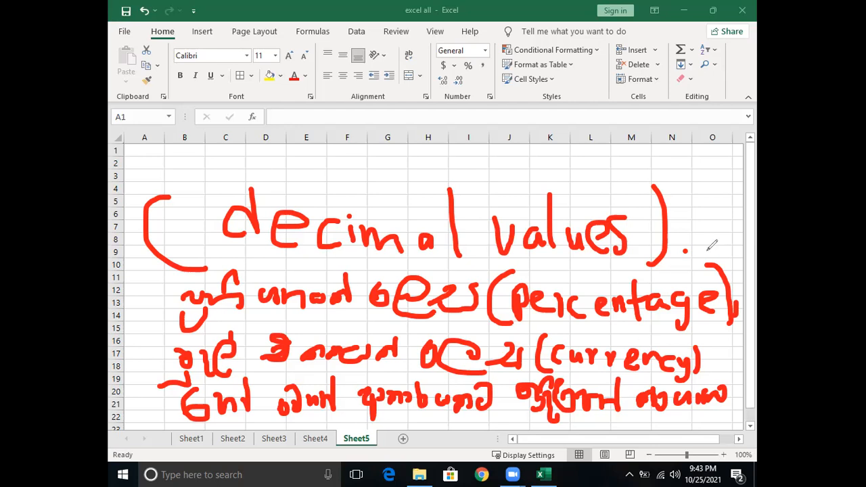
- Clear all the handwritten notes and look over the number categories in the Format Cells dialog for cell A1
{"action": "left_click", "coordinate": [611, 135]}
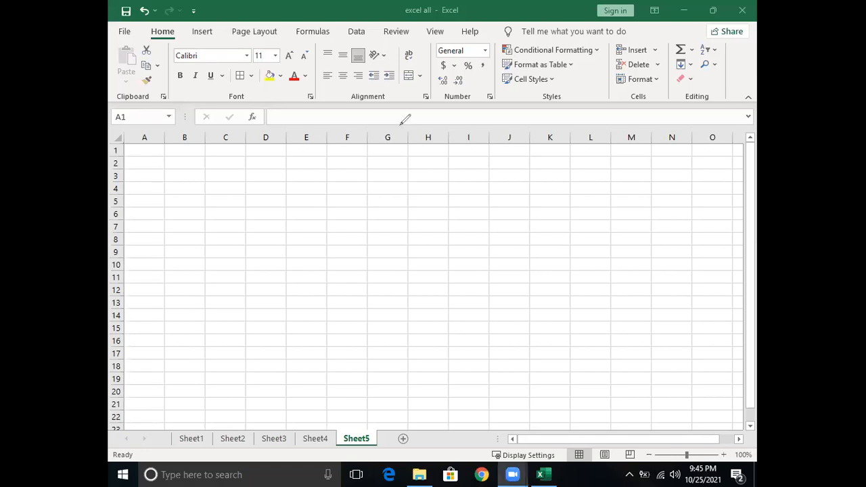
{"action": "left_click", "coordinate": [490, 96]}
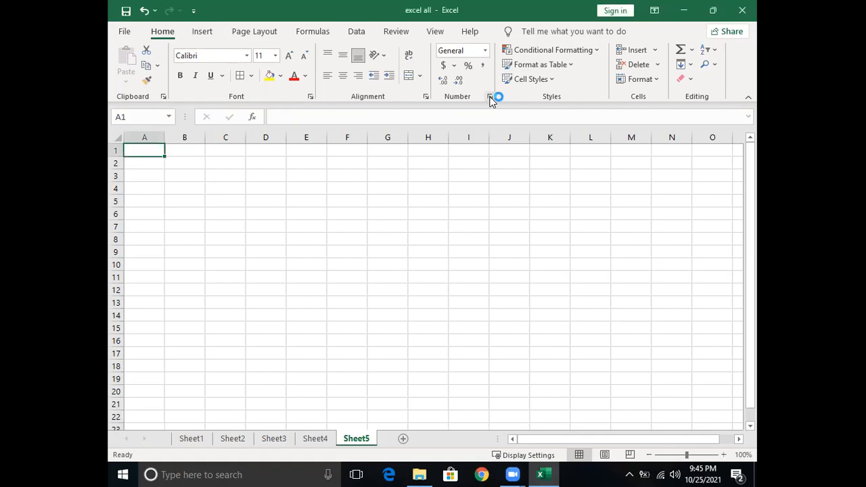
{"action": "left_click_drag", "start_coordinate": [421, 144], "coordinate": [429, 114]}
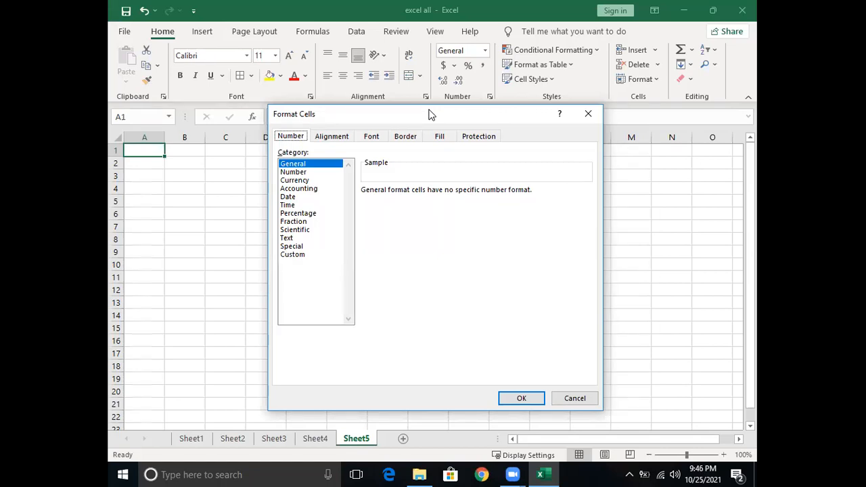
{"action": "left_click", "coordinate": [587, 115]}
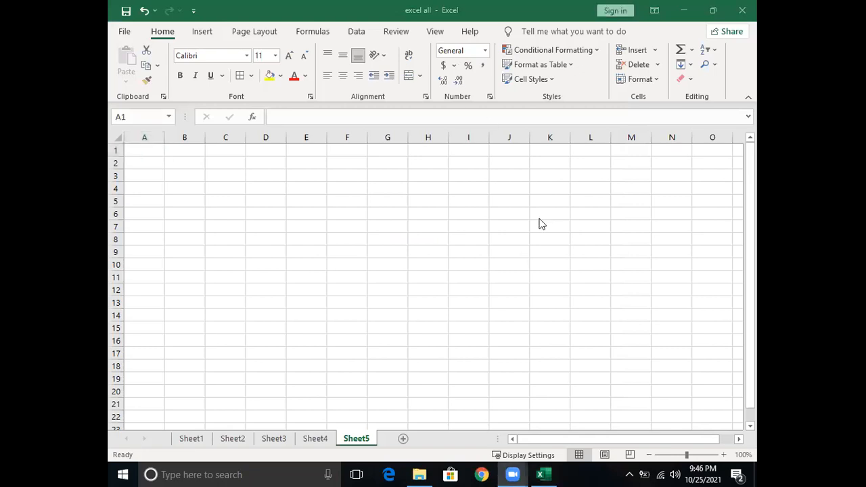
- Handwrite "(Format)" in large red letters across rows 2 to 7 of the blank worksheet
{"action": "mouse_move", "coordinate": [402, 163]}
{"action": "left_mouse_down"}
{"action": "mouse_move", "coordinate": [370, 225]}
{"action": "mouse_move", "coordinate": [387, 194]}
{"action": "mouse_move", "coordinate": [414, 217]}
{"action": "left_mouse_up"}
{"action": "mouse_move", "coordinate": [405, 184]}
{"action": "left_mouse_down"}
{"action": "mouse_move", "coordinate": [434, 209]}
{"action": "mouse_move", "coordinate": [452, 188]}
{"action": "mouse_move", "coordinate": [480, 200]}
{"action": "mouse_move", "coordinate": [526, 181]}
{"action": "mouse_move", "coordinate": [532, 212]}
{"action": "left_mouse_up"}
{"action": "left_click_drag", "start_coordinate": [544, 153], "coordinate": [548, 213]}
{"action": "left_click_drag", "start_coordinate": [526, 182], "coordinate": [568, 173]}
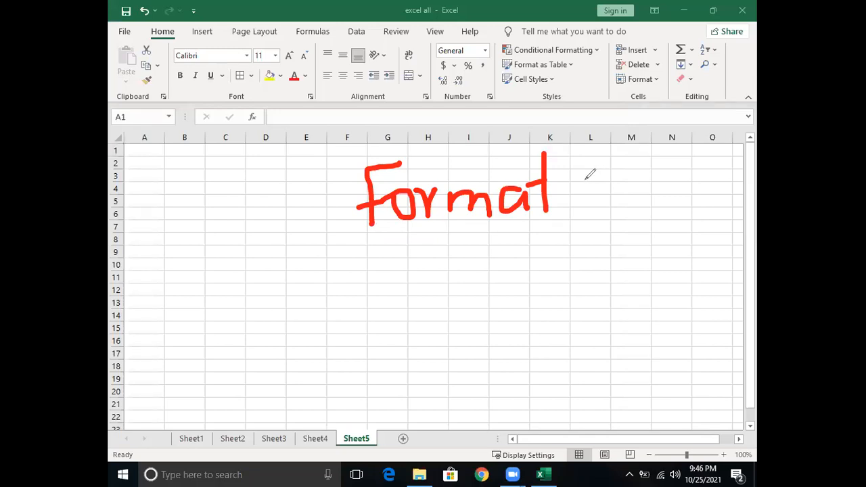
{"action": "left_click_drag", "start_coordinate": [572, 163], "coordinate": [589, 203]}
{"action": "left_click_drag", "start_coordinate": [310, 166], "coordinate": [289, 226]}
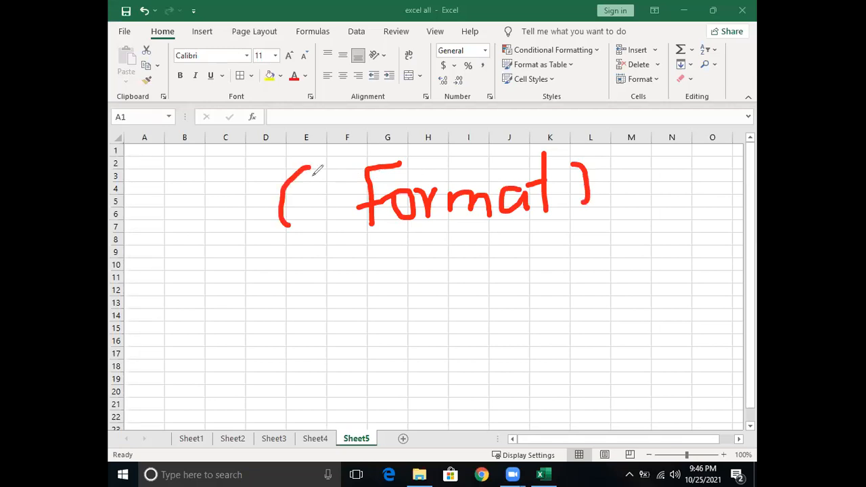
- Handwrite "General" in quotation marks below the Format note and underline the General number format setting in red
{"action": "mouse_move", "coordinate": [370, 238]}
{"action": "left_mouse_down"}
{"action": "mouse_move", "coordinate": [387, 258]}
{"action": "mouse_move", "coordinate": [439, 260]}
{"action": "left_mouse_up"}
{"action": "mouse_move", "coordinate": [446, 254]}
{"action": "left_mouse_down"}
{"action": "mouse_move", "coordinate": [456, 260]}
{"action": "mouse_move", "coordinate": [473, 245]}
{"action": "mouse_move", "coordinate": [497, 259]}
{"action": "left_mouse_up"}
{"action": "mouse_move", "coordinate": [505, 229]}
{"action": "left_mouse_down"}
{"action": "mouse_move", "coordinate": [506, 259]}
{"action": "mouse_move", "coordinate": [525, 236]}
{"action": "left_mouse_up"}
{"action": "left_click_drag", "start_coordinate": [530, 224], "coordinate": [530, 235]}
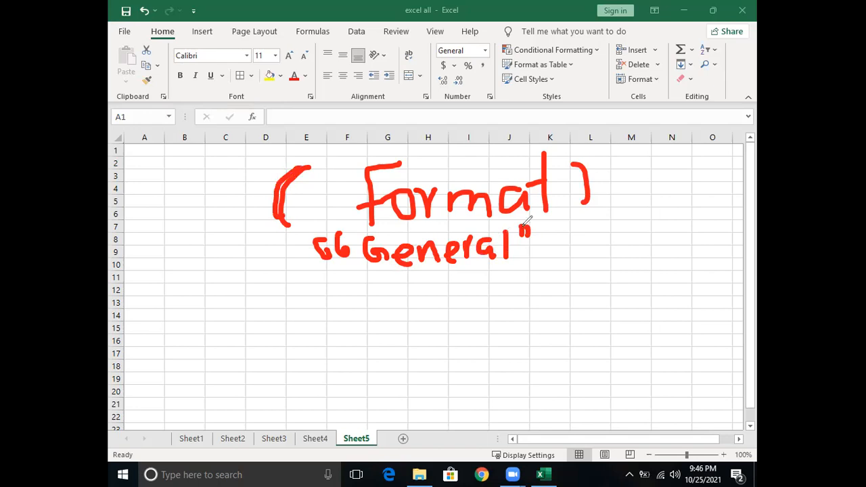
{"action": "left_click_drag", "start_coordinate": [433, 62], "coordinate": [481, 70]}
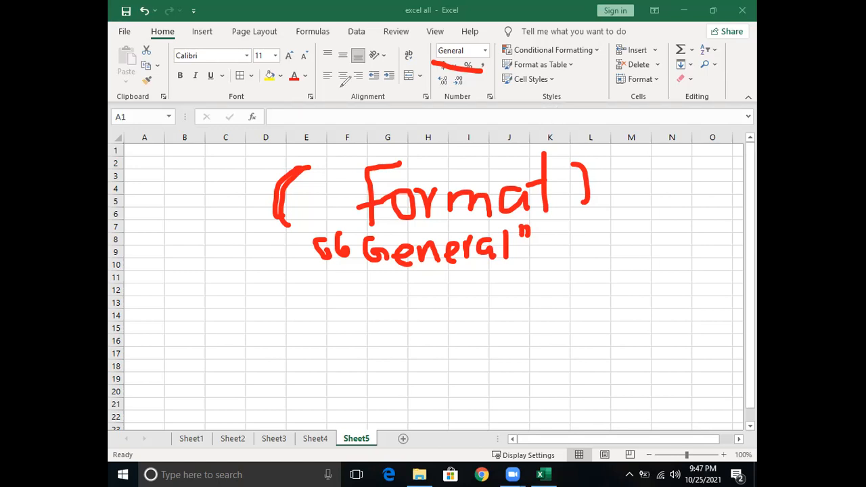
- Enter 33 in cell B12 and reselect that cell
{"action": "left_click", "coordinate": [181, 293]}
{"action": "type", "text": "33"}
{"action": "left_click", "coordinate": [222, 314]}
{"action": "left_click", "coordinate": [197, 291]}
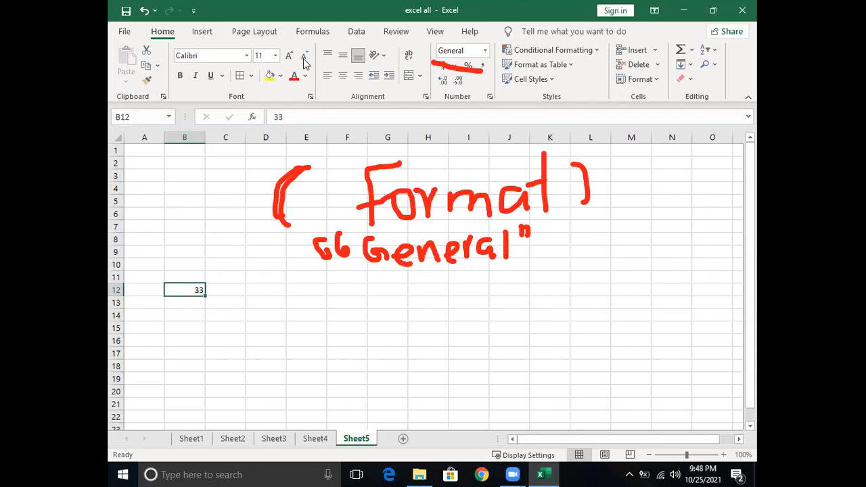
{"action": "left_click", "coordinate": [308, 243]}
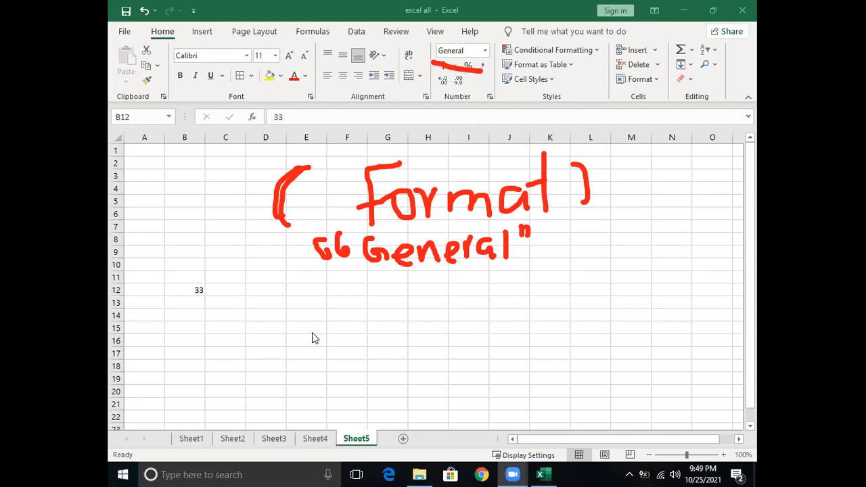
{"action": "left_click", "coordinate": [197, 288]}
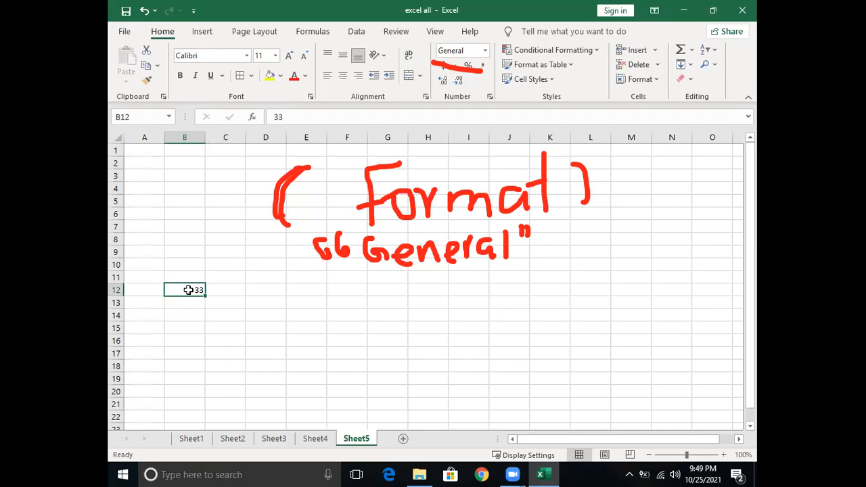
- Handwrite "Cells" followed by Sinhala text in red below the General note
{"action": "left_click", "coordinate": [569, 340]}
{"action": "mouse_move", "coordinate": [395, 298]}
{"action": "left_mouse_down"}
{"action": "mouse_move", "coordinate": [392, 319]}
{"action": "mouse_move", "coordinate": [426, 323]}
{"action": "left_mouse_up"}
{"action": "left_click_drag", "start_coordinate": [431, 292], "coordinate": [435, 325]}
{"action": "mouse_move", "coordinate": [448, 312]}
{"action": "left_mouse_down"}
{"action": "mouse_move", "coordinate": [463, 295]}
{"action": "mouse_move", "coordinate": [510, 317]}
{"action": "mouse_move", "coordinate": [643, 289]}
{"action": "mouse_move", "coordinate": [662, 289]}
{"action": "mouse_move", "coordinate": [667, 300]}
{"action": "mouse_move", "coordinate": [727, 269]}
{"action": "mouse_move", "coordinate": [730, 292]}
{"action": "mouse_move", "coordinate": [712, 299]}
{"action": "left_mouse_up"}
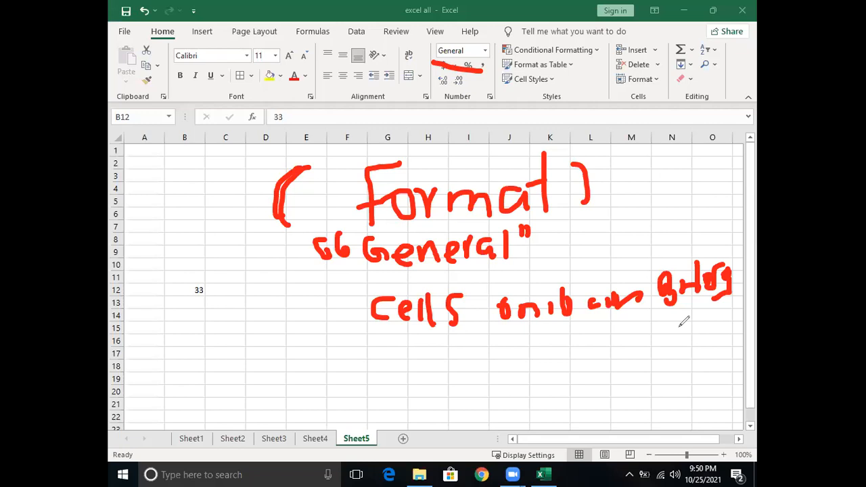
- Clear the handwritten notes and write a short Sinhala phrase in red across columns C to F, rows 4 to 8
{"action": "left_click", "coordinate": [229, 212]}
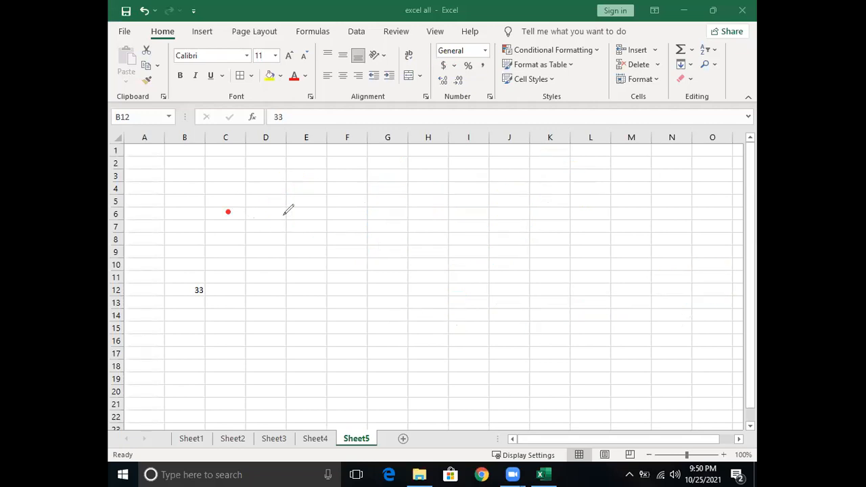
{"action": "mouse_move", "coordinate": [229, 212]}
{"action": "left_mouse_down"}
{"action": "mouse_move", "coordinate": [229, 226]}
{"action": "mouse_move", "coordinate": [251, 237]}
{"action": "left_mouse_up"}
{"action": "mouse_move", "coordinate": [278, 214]}
{"action": "left_mouse_down"}
{"action": "mouse_move", "coordinate": [347, 213]}
{"action": "mouse_move", "coordinate": [311, 240]}
{"action": "left_mouse_up"}
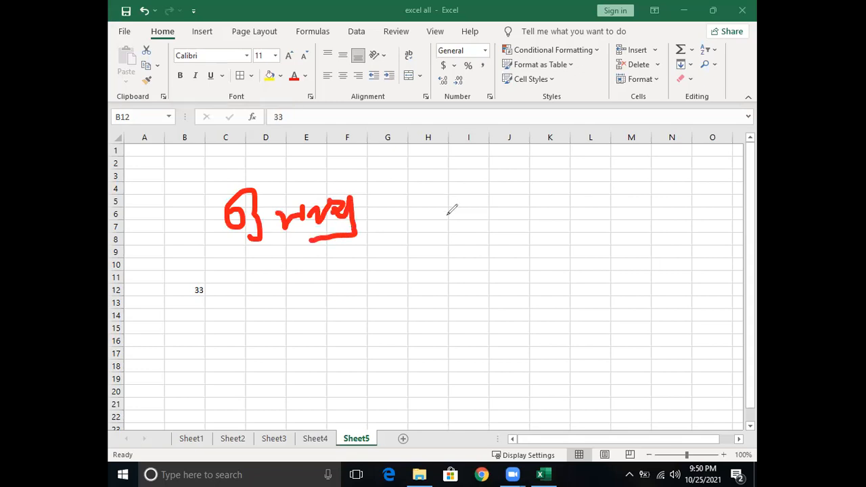
- Handwrite "Format → Cell" and "→ number" beside the Sinhala phrase, and underline the Number group in red
{"action": "mouse_move", "coordinate": [409, 169]}
{"action": "left_mouse_down"}
{"action": "mouse_move", "coordinate": [458, 205]}
{"action": "mouse_move", "coordinate": [475, 197]}
{"action": "mouse_move", "coordinate": [508, 203]}
{"action": "left_mouse_up"}
{"action": "mouse_move", "coordinate": [518, 154]}
{"action": "left_mouse_down"}
{"action": "mouse_move", "coordinate": [525, 182]}
{"action": "mouse_move", "coordinate": [618, 193]}
{"action": "left_mouse_up"}
{"action": "mouse_move", "coordinate": [565, 178]}
{"action": "left_mouse_down"}
{"action": "mouse_move", "coordinate": [629, 211]}
{"action": "mouse_move", "coordinate": [713, 201]}
{"action": "left_mouse_up"}
{"action": "mouse_move", "coordinate": [381, 292]}
{"action": "left_mouse_down"}
{"action": "mouse_move", "coordinate": [423, 283]}
{"action": "mouse_move", "coordinate": [414, 298]}
{"action": "mouse_move", "coordinate": [463, 297]}
{"action": "mouse_move", "coordinate": [482, 280]}
{"action": "mouse_move", "coordinate": [506, 280]}
{"action": "mouse_move", "coordinate": [520, 295]}
{"action": "left_mouse_up"}
{"action": "mouse_move", "coordinate": [518, 260]}
{"action": "left_mouse_down"}
{"action": "mouse_move", "coordinate": [521, 297]}
{"action": "mouse_move", "coordinate": [551, 291]}
{"action": "mouse_move", "coordinate": [550, 277]}
{"action": "mouse_move", "coordinate": [561, 298]}
{"action": "mouse_move", "coordinate": [581, 299]}
{"action": "left_mouse_up"}
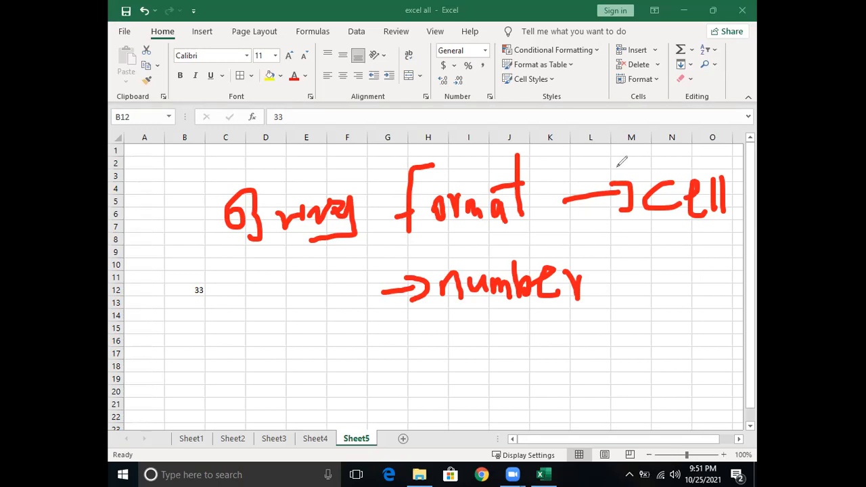
{"action": "left_click_drag", "start_coordinate": [438, 106], "coordinate": [490, 104]}
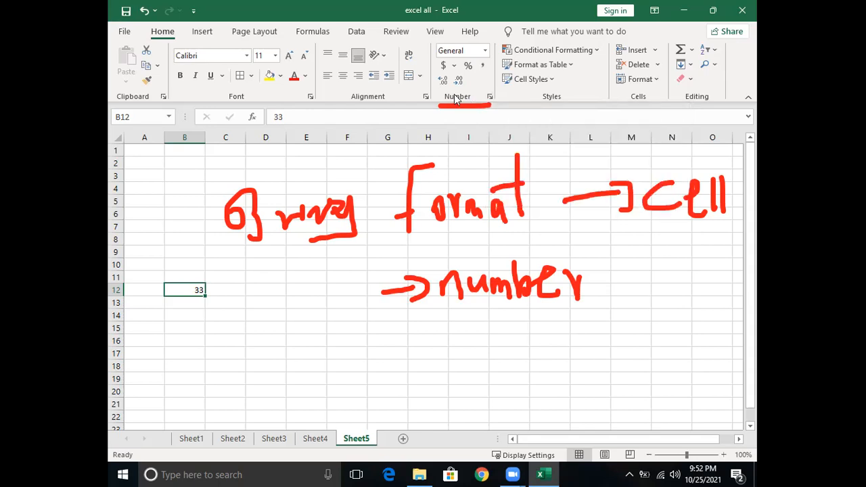
- Open Format Cells for cell B12, clear the handwriting over it, and view the Number category's options
{"action": "left_click", "coordinate": [490, 97]}
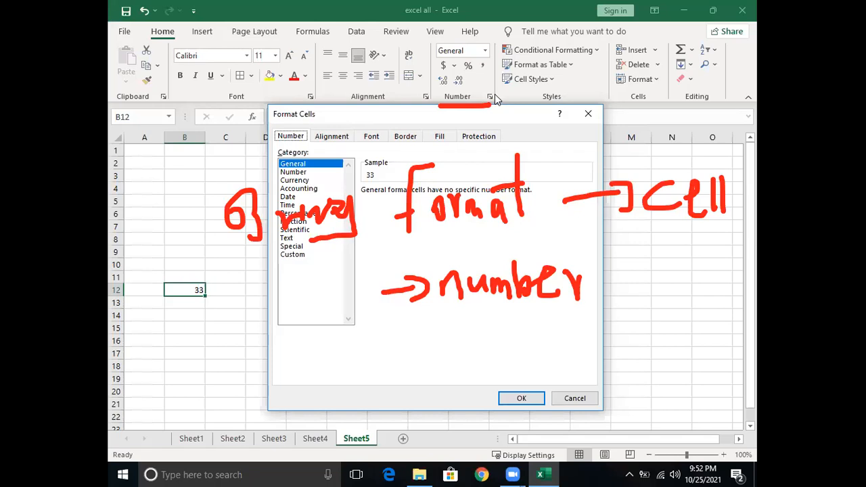
{"action": "left_click", "coordinate": [581, 342]}
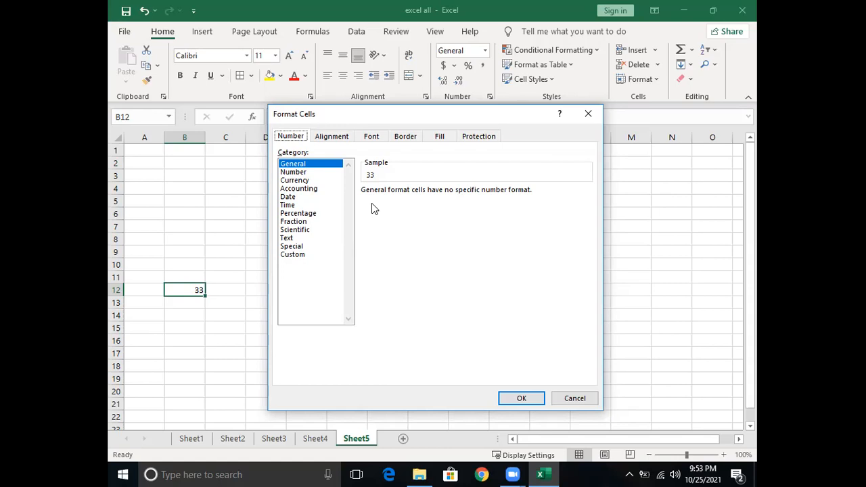
{"action": "left_click", "coordinate": [302, 174]}
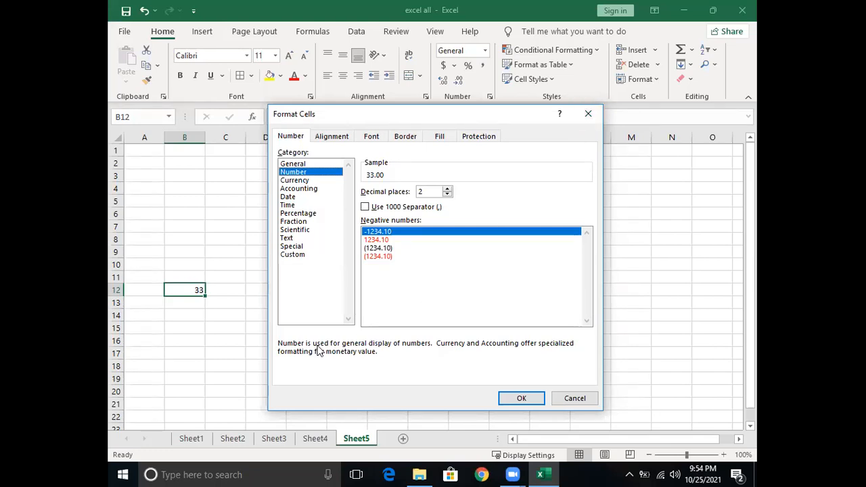
{"action": "left_click", "coordinate": [625, 262]}
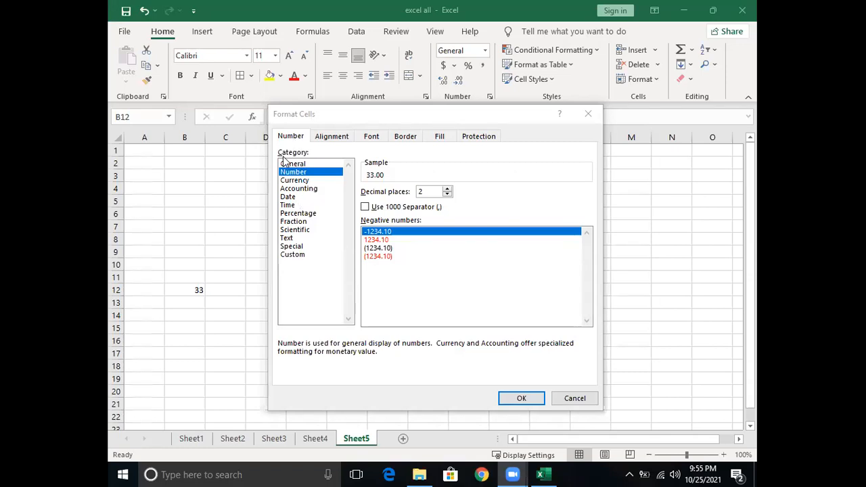
- Mark the Format Cells Number heading and several of its categories with red underlines
{"action": "left_click_drag", "start_coordinate": [273, 143], "coordinate": [330, 139]}
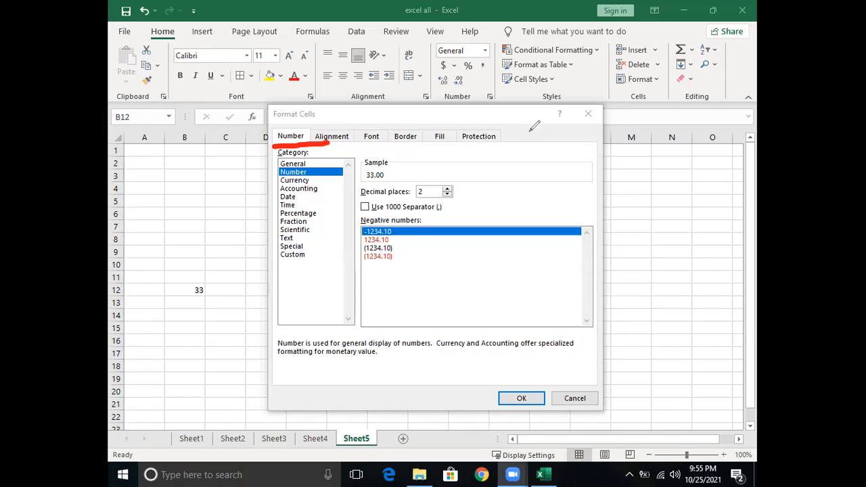
{"action": "mouse_move", "coordinate": [280, 184]}
{"action": "left_mouse_down"}
{"action": "mouse_move", "coordinate": [316, 184]}
{"action": "mouse_move", "coordinate": [311, 201]}
{"action": "left_mouse_up"}
{"action": "left_click_drag", "start_coordinate": [272, 224], "coordinate": [314, 221]}
{"action": "left_click_drag", "start_coordinate": [274, 247], "coordinate": [318, 246]}
{"action": "left_click_drag", "start_coordinate": [266, 269], "coordinate": [309, 268]}
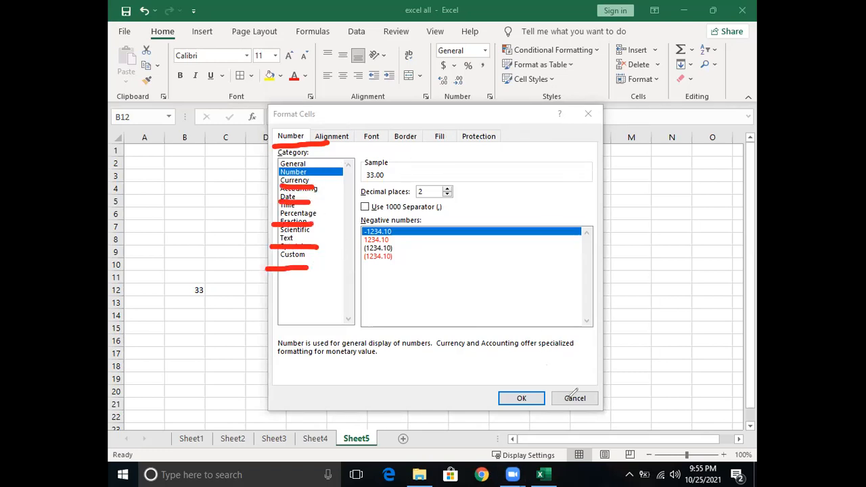
- Clear the red underlines and circle the whole category list in the Format Cells dialog
{"action": "left_click", "coordinate": [547, 409]}
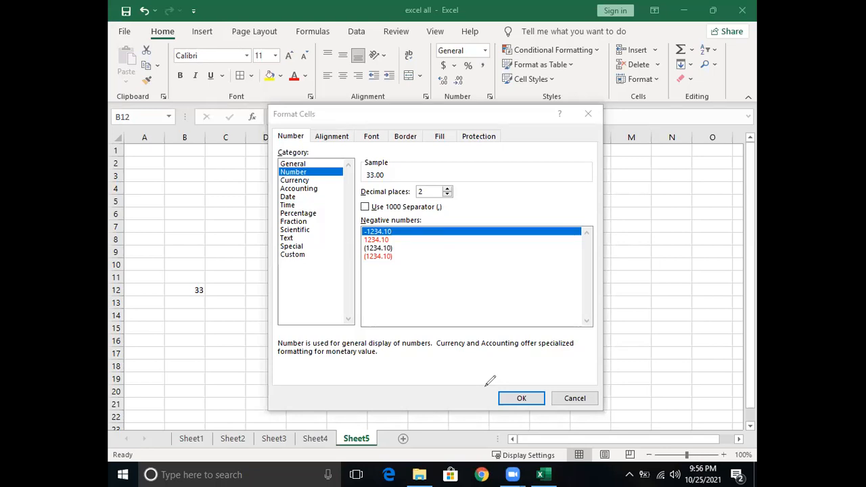
{"action": "mouse_move", "coordinate": [327, 145]}
{"action": "left_mouse_down"}
{"action": "mouse_move", "coordinate": [306, 138]}
{"action": "mouse_move", "coordinate": [270, 252]}
{"action": "mouse_move", "coordinate": [341, 230]}
{"action": "mouse_move", "coordinate": [329, 140]}
{"action": "left_mouse_up"}
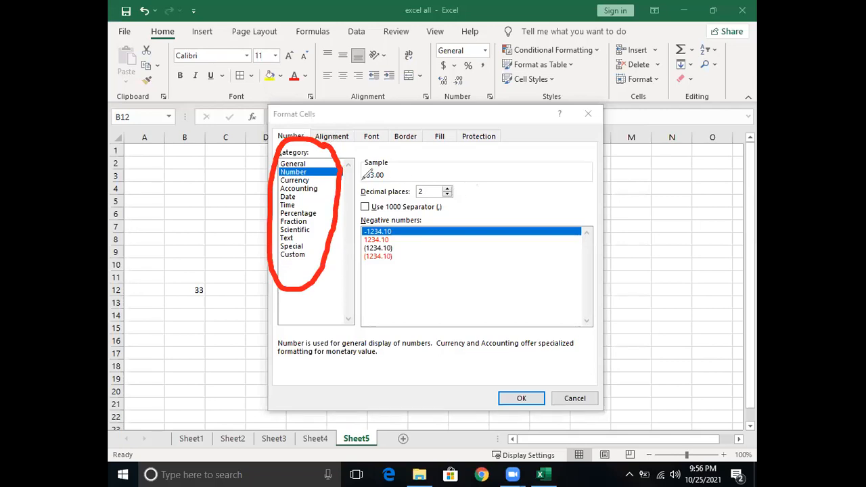
{"action": "mouse_move", "coordinate": [331, 146]}
{"action": "left_mouse_down"}
{"action": "mouse_move", "coordinate": [266, 248]}
{"action": "mouse_move", "coordinate": [333, 240]}
{"action": "left_mouse_up"}
{"action": "left_click_drag", "start_coordinate": [345, 176], "coordinate": [336, 140]}
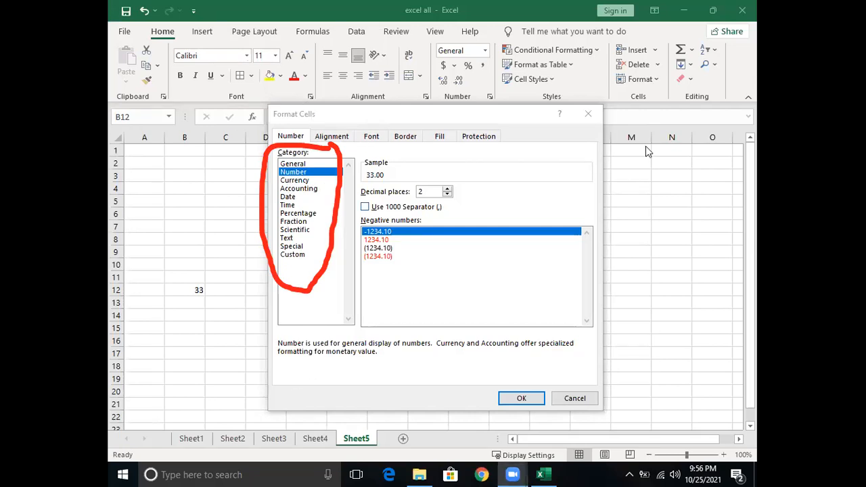
- Close the Format Cells dialog without applying a format and open the cell Format options
{"action": "left_click", "coordinate": [587, 114]}
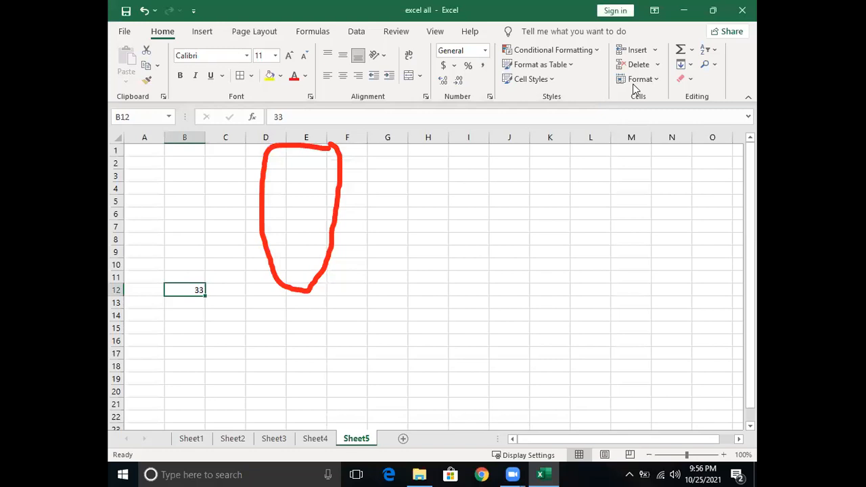
{"action": "left_click", "coordinate": [633, 85]}
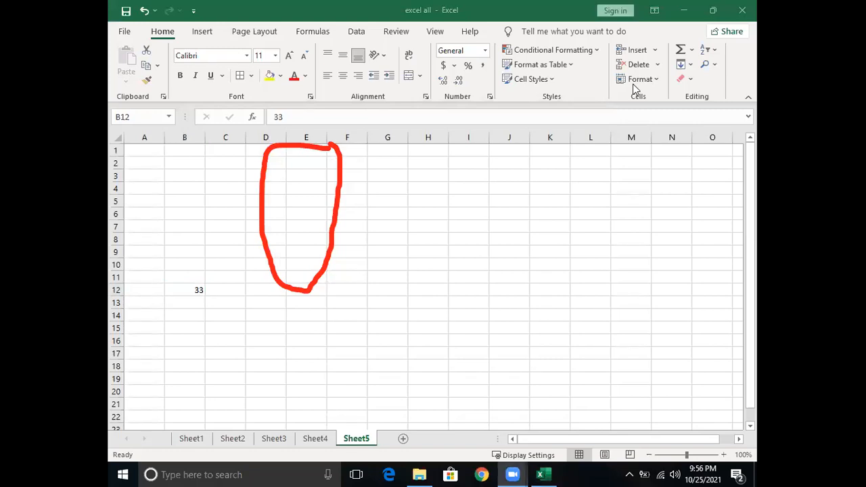